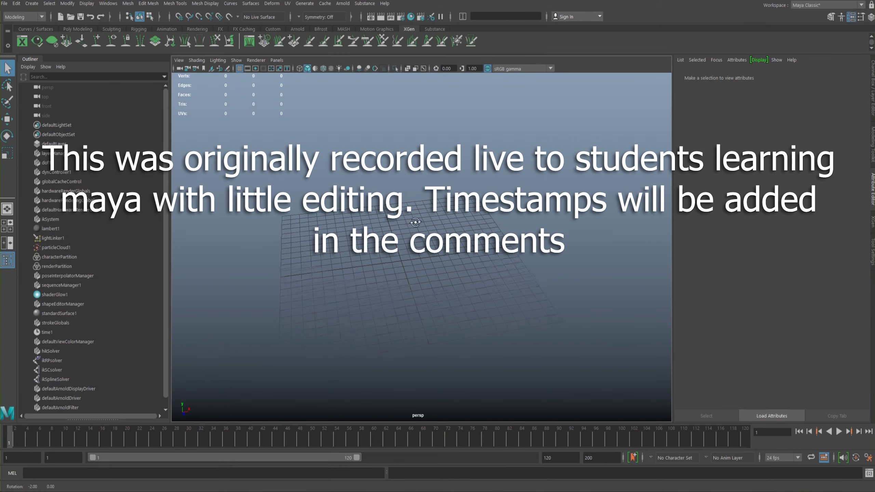
- Examine the empty ground grid in the perspective view from several angles and distances
{"action": "mouse_move", "coordinate": [405, 235]}
{"action": "left_mouse_down", "text": "alt"}
{"action": "mouse_move", "coordinate": [434, 224]}
{"action": "mouse_move", "coordinate": [428, 240]}
{"action": "mouse_move", "coordinate": [429, 232]}
{"action": "mouse_move", "coordinate": [416, 236]}
{"action": "left_mouse_up", "text": "alt"}
{"action": "middle_click_drag", "start_coordinate": [424, 233], "coordinate": [426, 233], "text": "alt"}
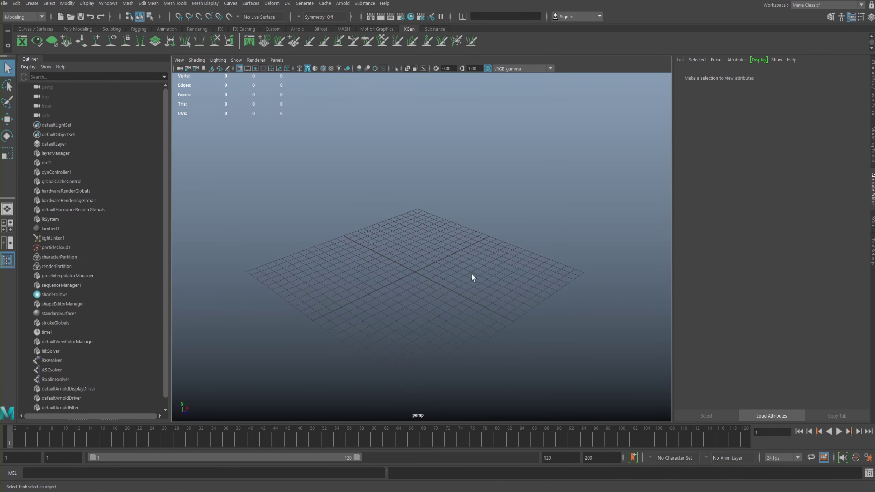
{"action": "mouse_move", "coordinate": [427, 260]}
{"action": "left_mouse_down", "text": "alt"}
{"action": "mouse_move", "coordinate": [449, 254]}
{"action": "mouse_move", "coordinate": [429, 258]}
{"action": "left_mouse_up", "text": "alt"}
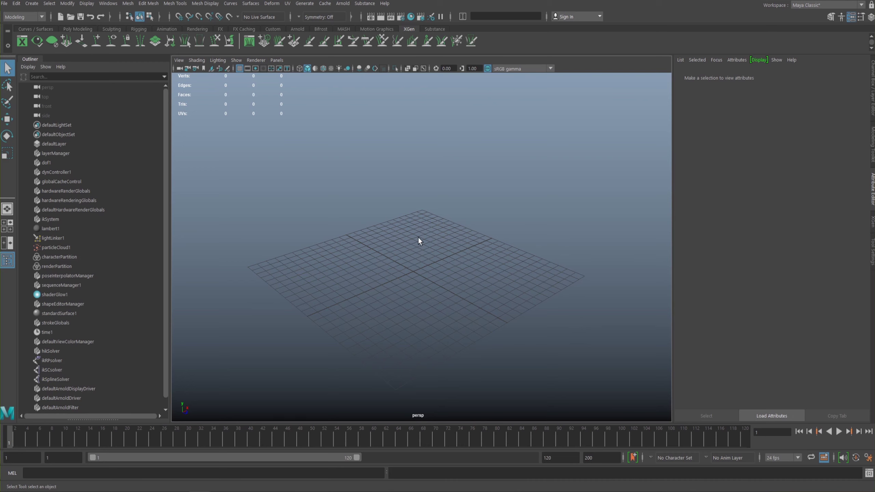
{"action": "left_click_drag", "start_coordinate": [418, 243], "coordinate": [457, 275], "text": "alt"}
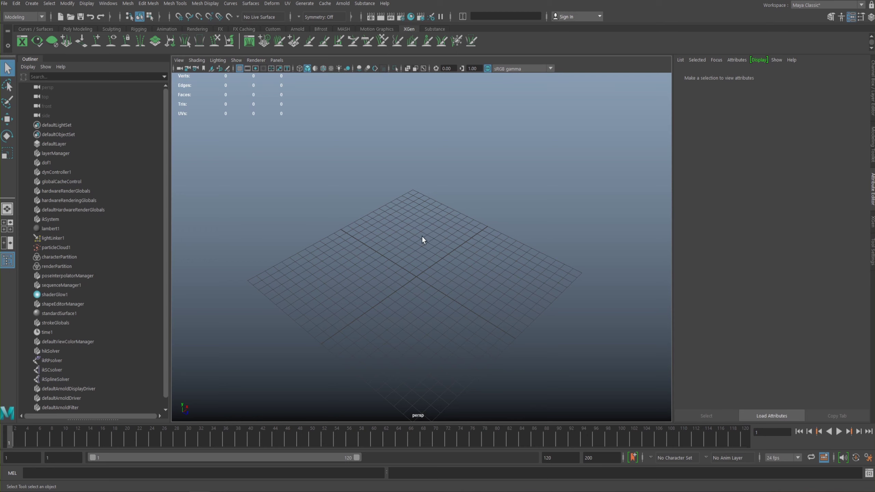
{"action": "mouse_move", "coordinate": [429, 233]}
{"action": "middle_mouse_down", "text": "alt"}
{"action": "mouse_move", "coordinate": [453, 248]}
{"action": "mouse_move", "coordinate": [423, 239]}
{"action": "mouse_move", "coordinate": [430, 215]}
{"action": "mouse_move", "coordinate": [428, 238]}
{"action": "middle_mouse_up", "text": "alt"}
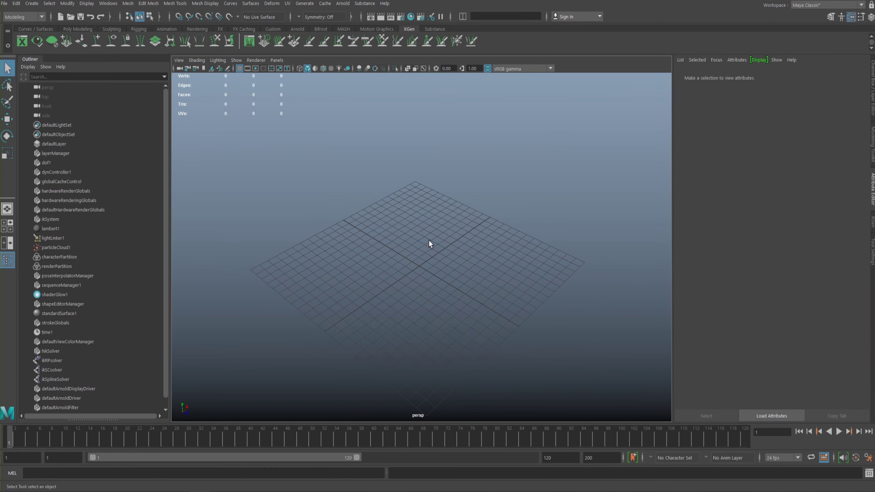
{"action": "right_click_drag", "start_coordinate": [426, 242], "coordinate": [466, 273], "text": "alt"}
{"action": "left_click_drag", "start_coordinate": [466, 273], "coordinate": [537, 194], "text": "alt"}
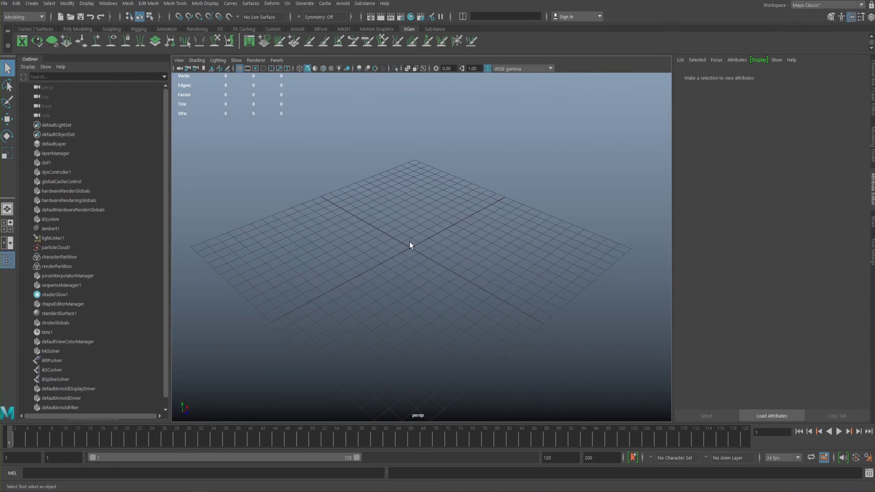
{"action": "left_click_drag", "start_coordinate": [407, 238], "coordinate": [414, 209], "text": "alt"}
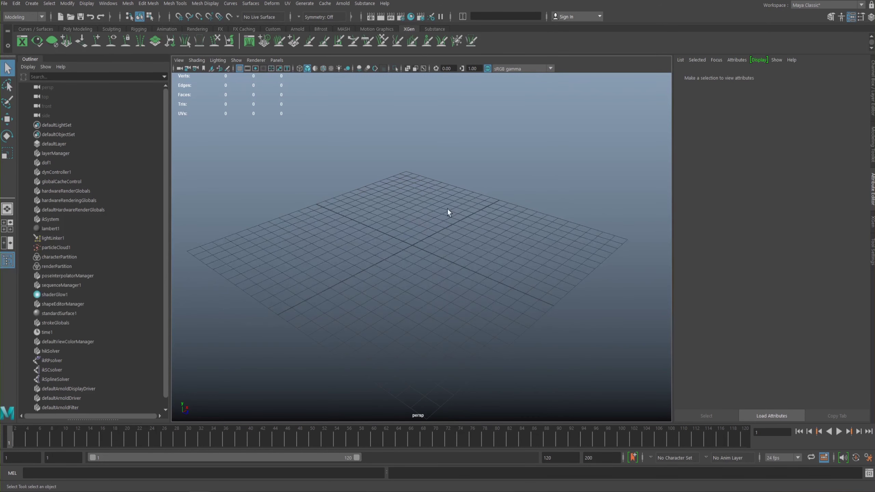
{"action": "left_click_drag", "start_coordinate": [424, 188], "coordinate": [448, 208], "text": "alt"}
{"action": "key", "text": "space"}
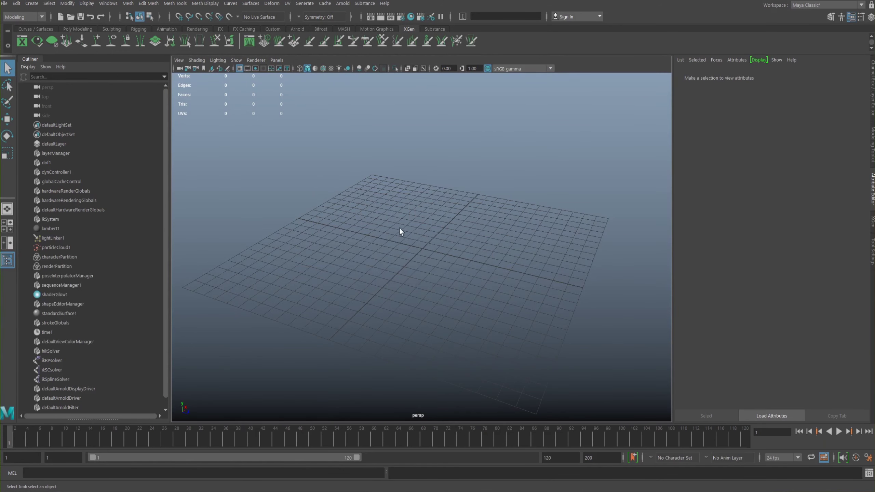
{"action": "left_click_drag", "start_coordinate": [418, 233], "coordinate": [428, 228], "text": "alt"}
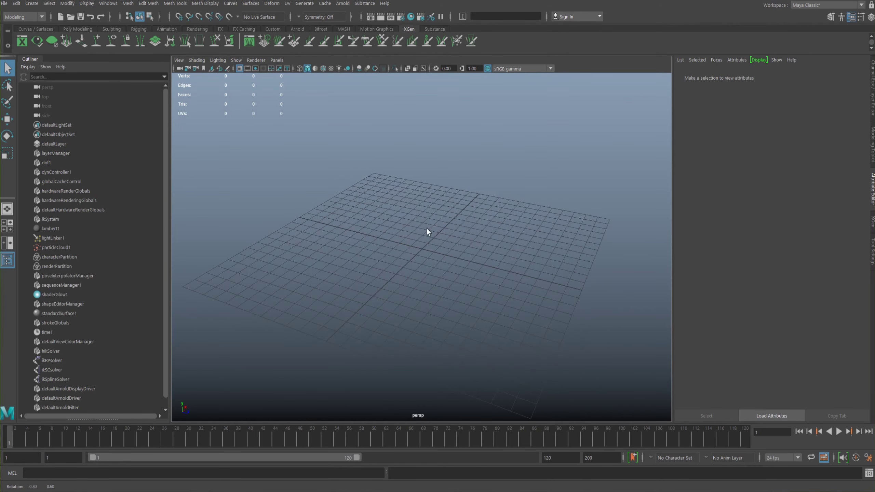
{"action": "middle_click_drag", "start_coordinate": [429, 233], "coordinate": [413, 226], "text": "alt"}
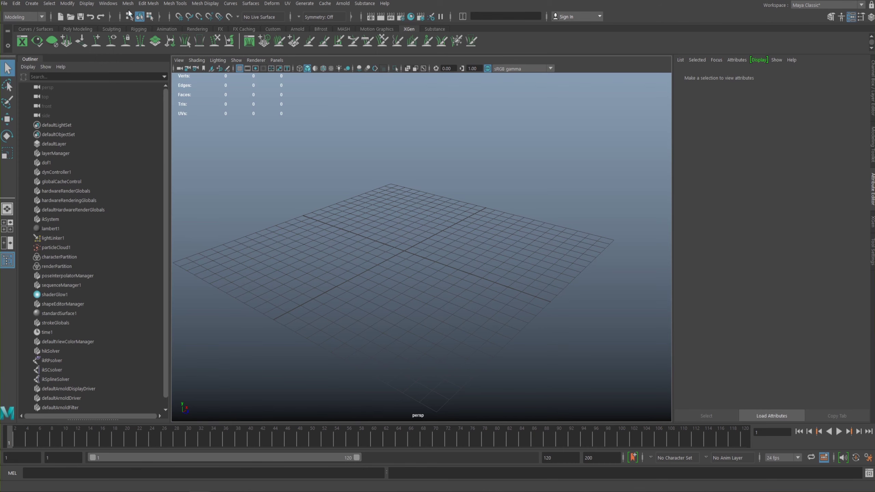
- Review the available menu sets, the main command groups and the commands offered in the hotbox
{"action": "left_click", "coordinate": [25, 17]}
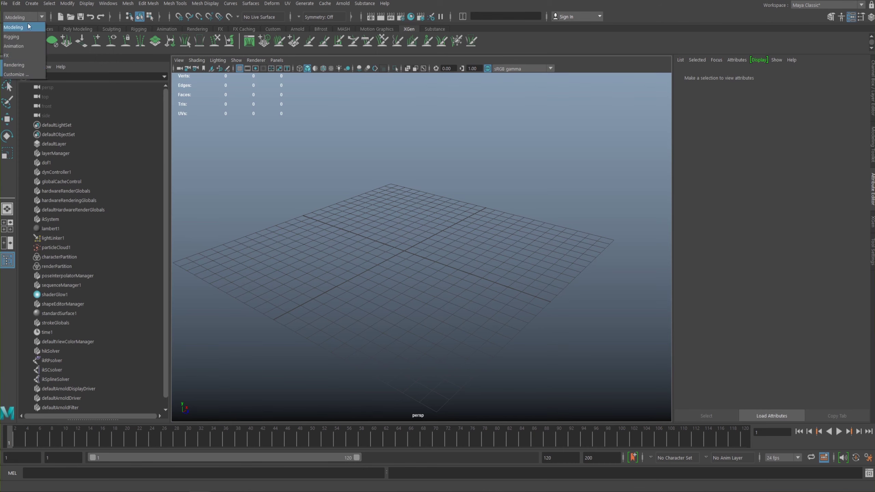
{"action": "left_click", "coordinate": [31, 17]}
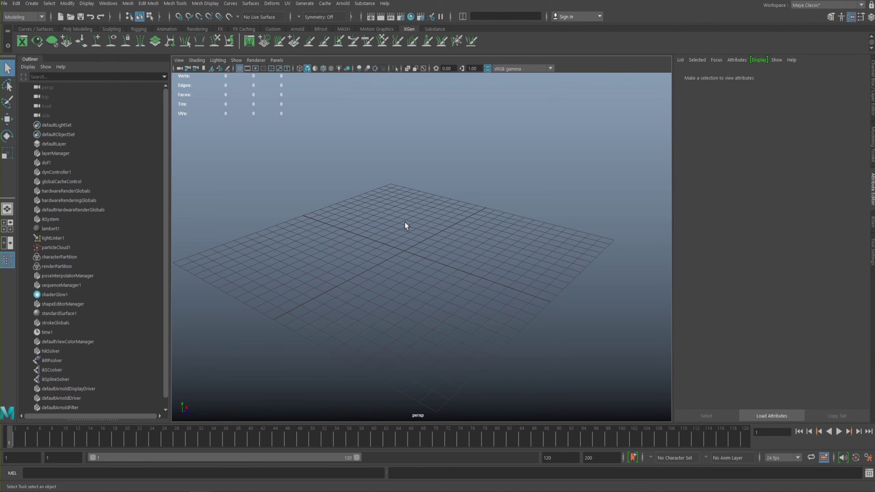
{"action": "key", "text": "space"}
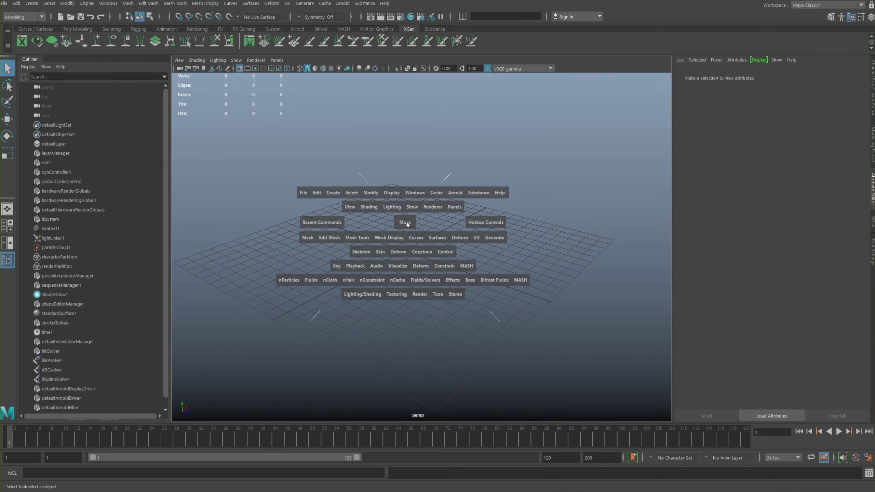
{"action": "left_click", "coordinate": [333, 193]}
{"action": "left_click", "coordinate": [334, 194]}
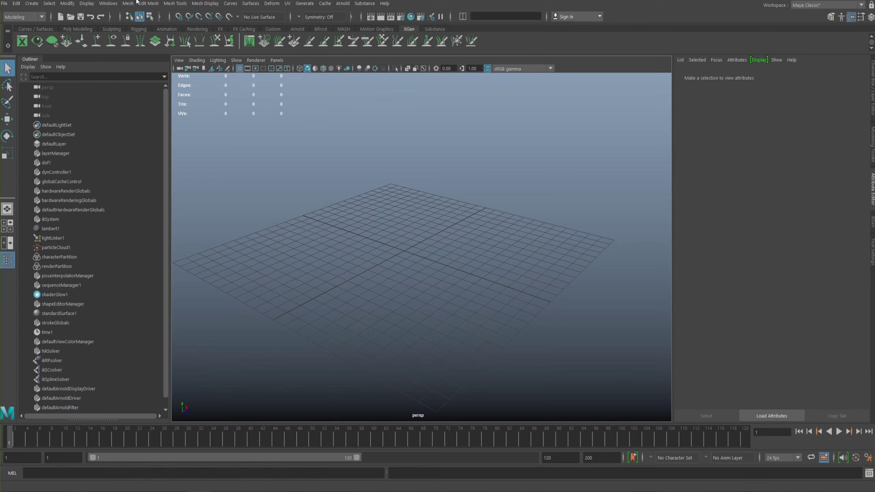
{"action": "left_click", "coordinate": [49, 3]}
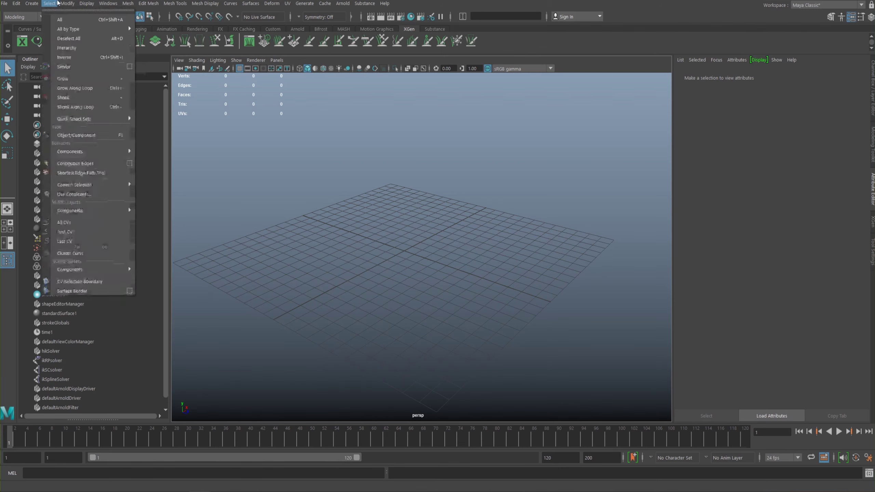
{"action": "mouse_move", "coordinate": [251, 3]}
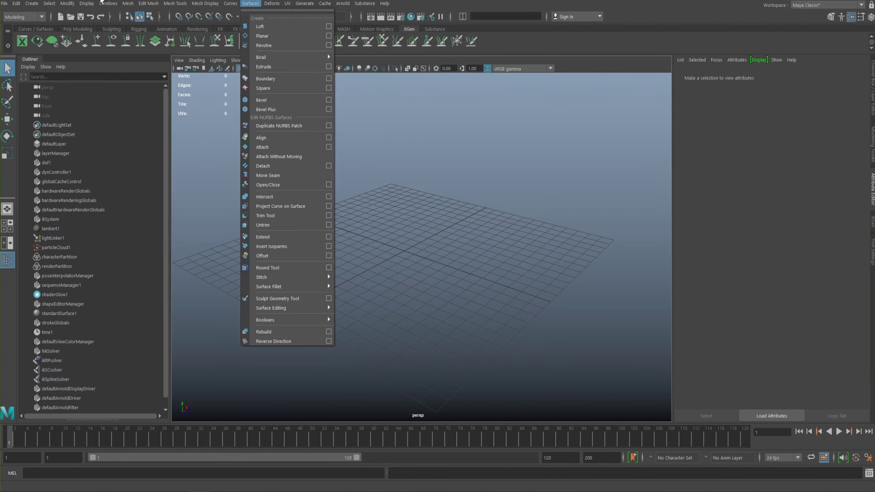
{"action": "left_click", "coordinate": [230, 3]}
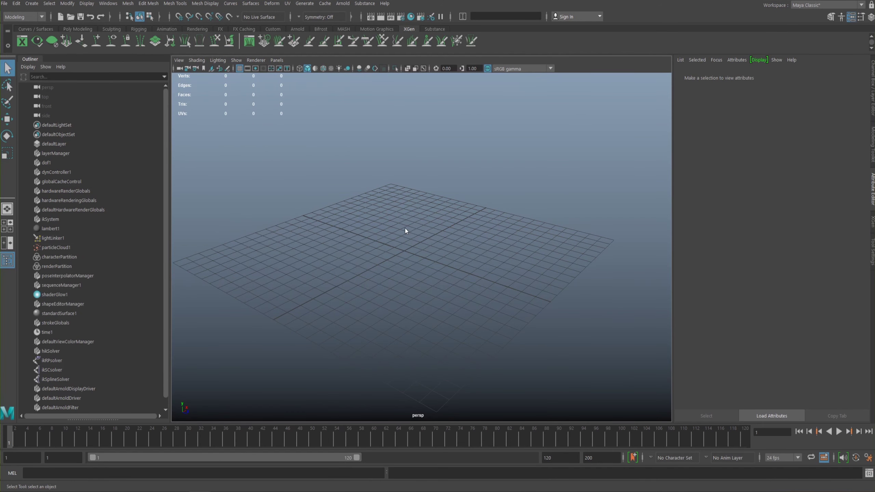
{"action": "key", "text": "space"}
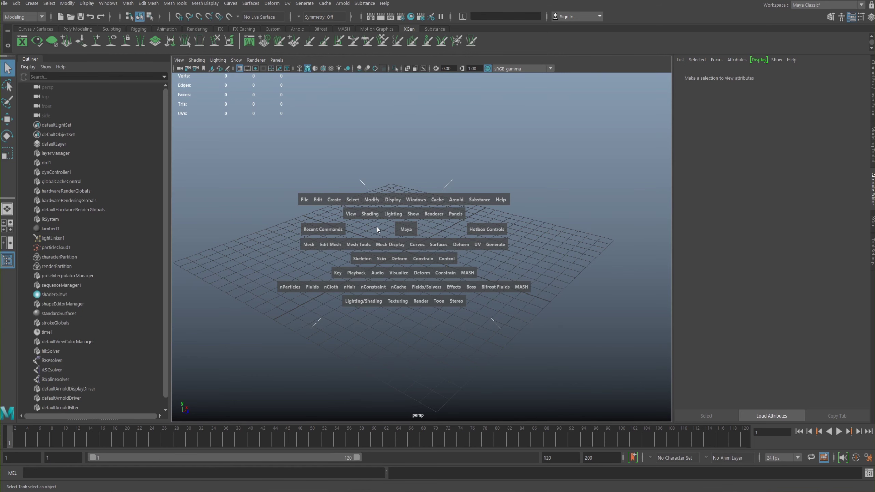
- Show the Modeling Toolkit beside the viewport, with a brief look at the XGen editor before returning to the toolkit
{"action": "left_click", "coordinate": [871, 143]}
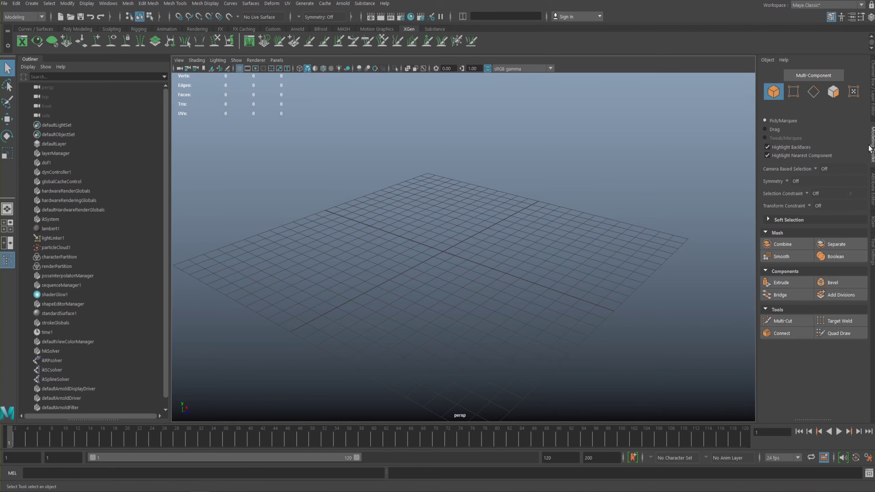
{"action": "left_click", "coordinate": [108, 3]}
{"action": "mouse_move", "coordinate": [123, 22]}
{"action": "mouse_move", "coordinate": [132, 47]}
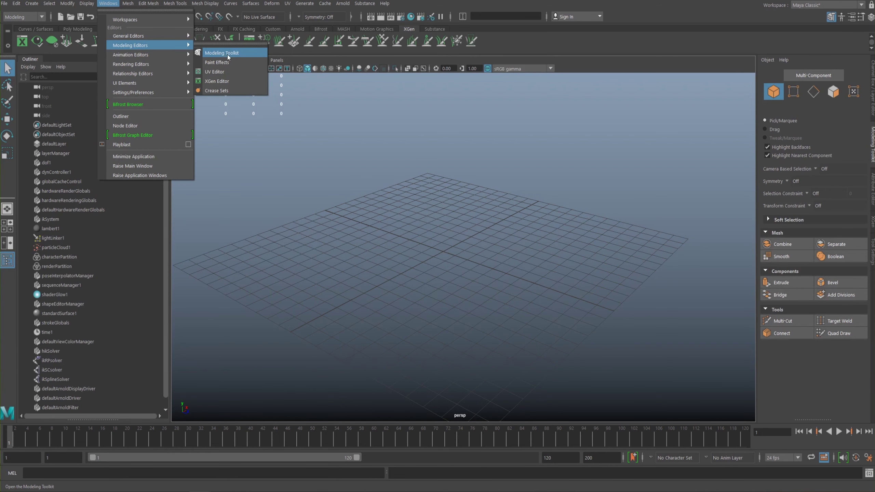
{"action": "left_click", "coordinate": [623, 216]}
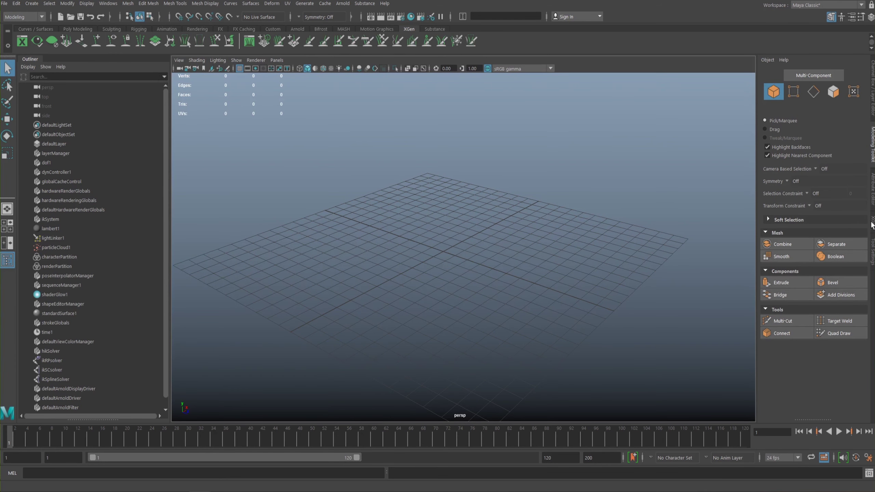
{"action": "left_click", "coordinate": [870, 221]}
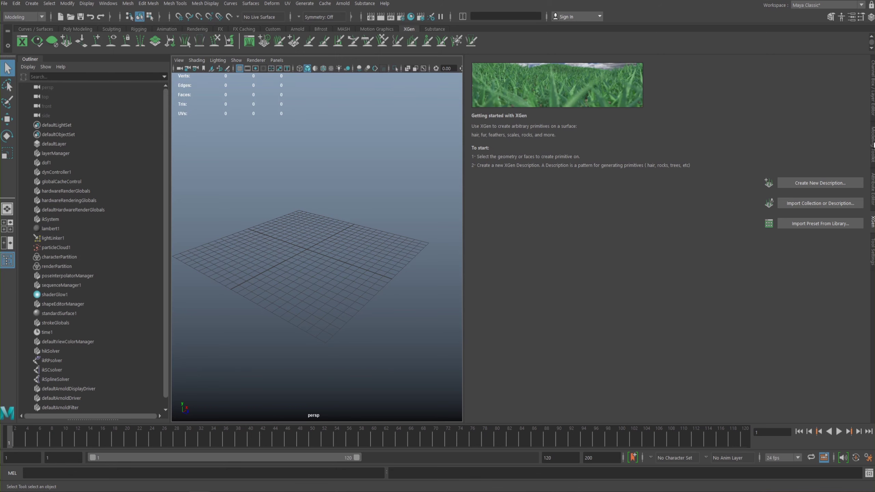
{"action": "left_click", "coordinate": [872, 146]}
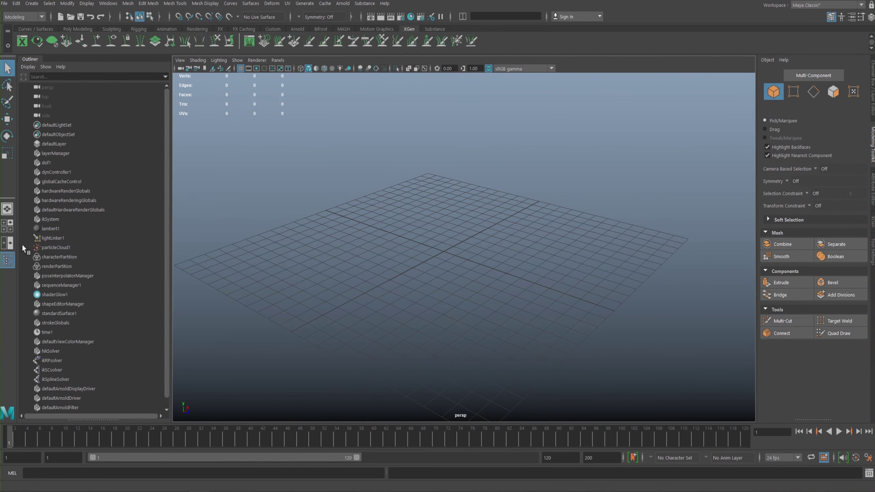
- Collapse and restore the Outliner, and review its display options
{"action": "left_click", "coordinate": [107, 3]}
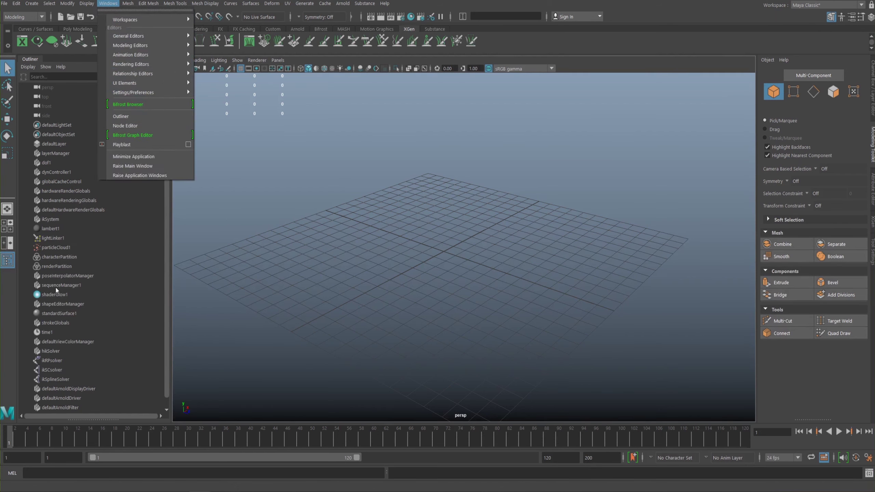
{"action": "left_click", "coordinate": [48, 117]}
{"action": "left_click", "coordinate": [52, 123]}
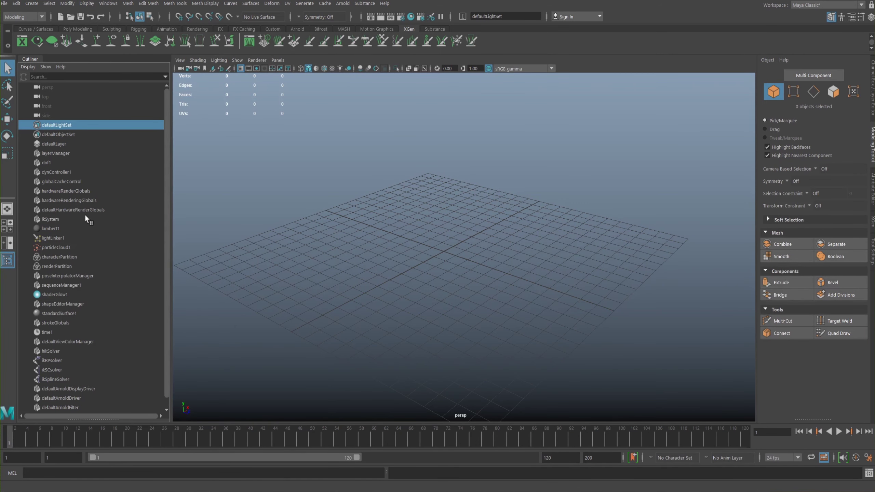
{"action": "left_click", "coordinate": [29, 57]}
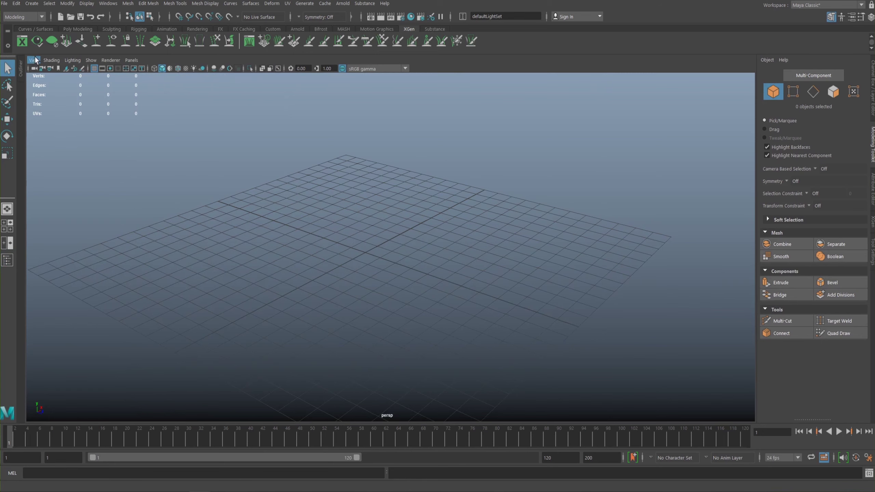
{"action": "left_click", "coordinate": [19, 64]}
{"action": "left_click", "coordinate": [28, 67]}
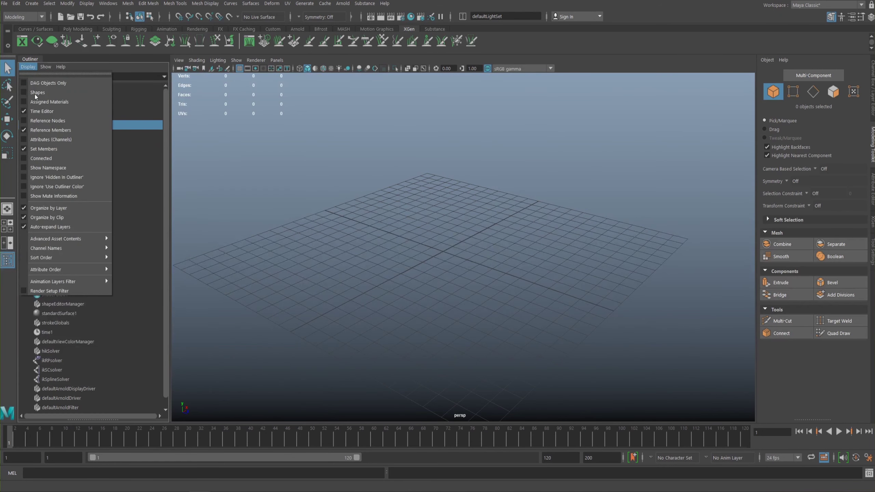
{"action": "left_click", "coordinate": [30, 69]}
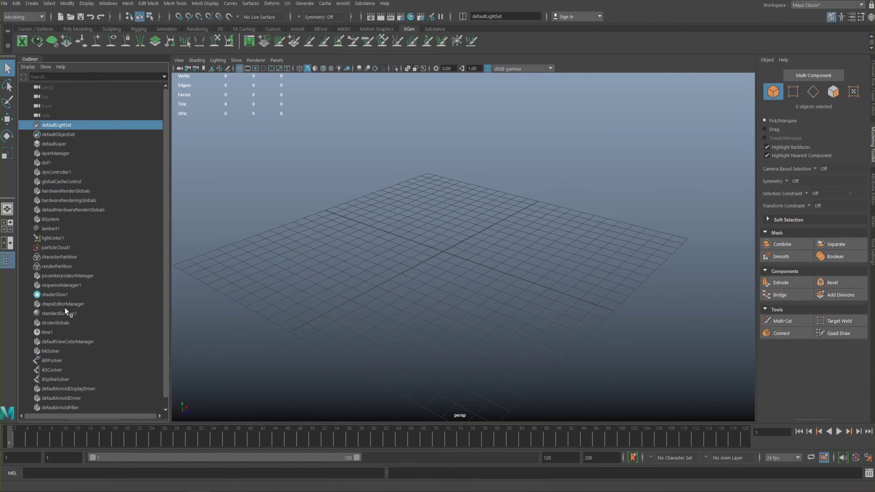
- Inspect the Outliner's default nodes by selecting the three IK solvers, defaultHardwareRenderGlobals, lambert1 and defaultLightSet in turn
{"action": "middle_click_drag", "start_coordinate": [432, 192], "coordinate": [429, 189], "text": "alt"}
{"action": "left_click_drag", "start_coordinate": [54, 363], "coordinate": [52, 378]}
{"action": "left_click", "coordinate": [53, 360]}
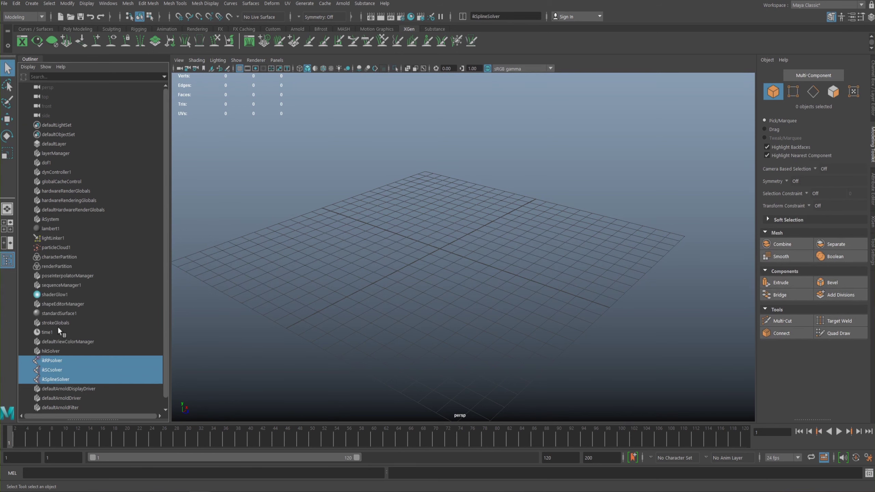
{"action": "left_click", "coordinate": [50, 232]}
{"action": "left_click", "coordinate": [43, 210]}
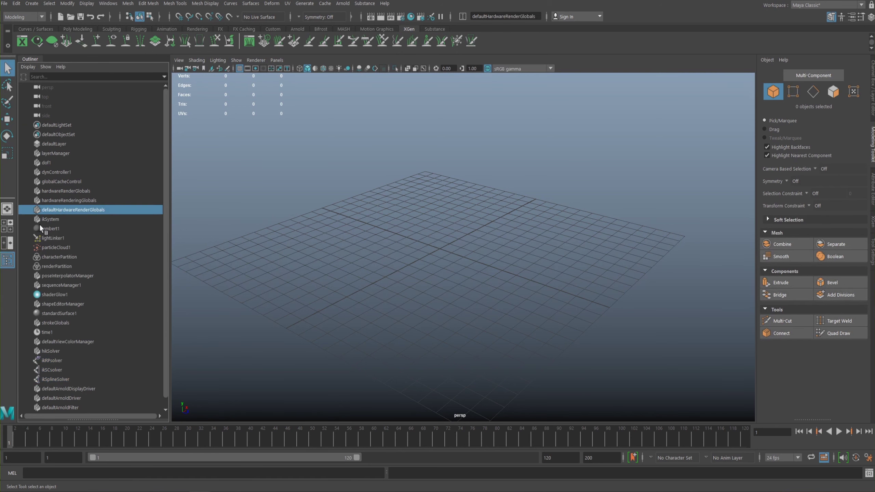
{"action": "left_click", "coordinate": [47, 229]}
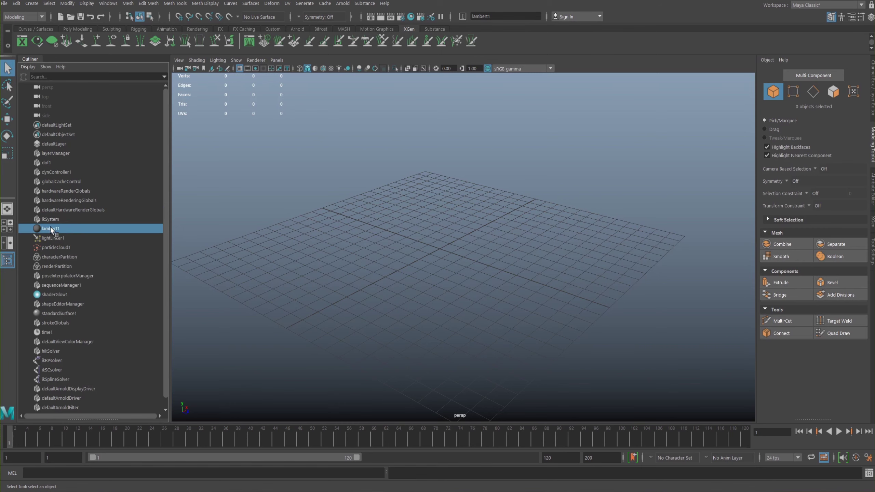
{"action": "left_click", "coordinate": [55, 124]}
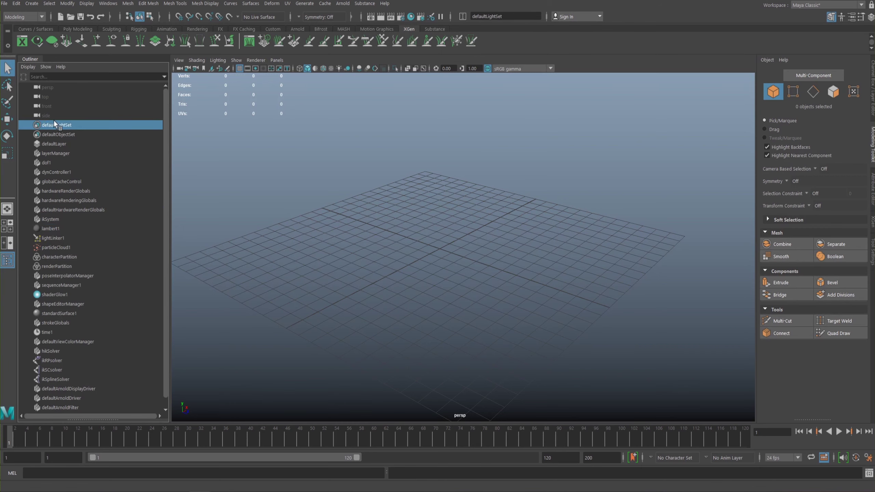
- Create a NURBS sphere at the centre of the grid
{"action": "left_click_drag", "start_coordinate": [427, 158], "coordinate": [383, 221], "text": "alt"}
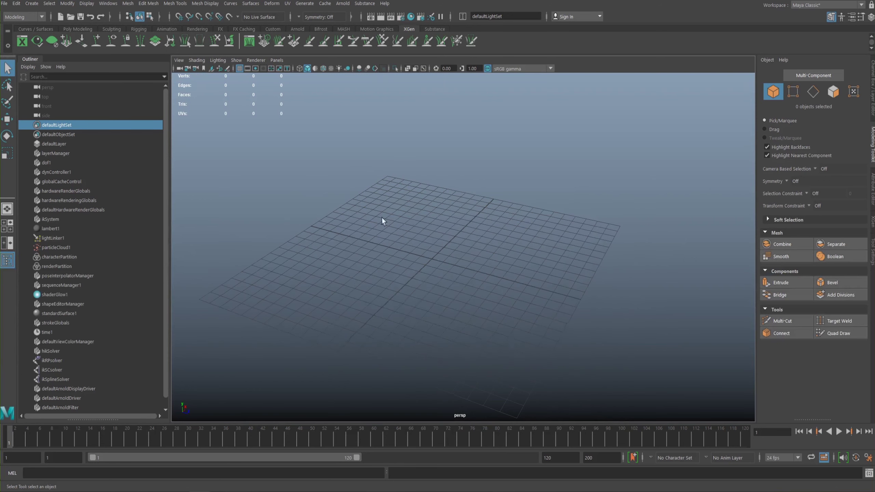
{"action": "key", "text": "space"}
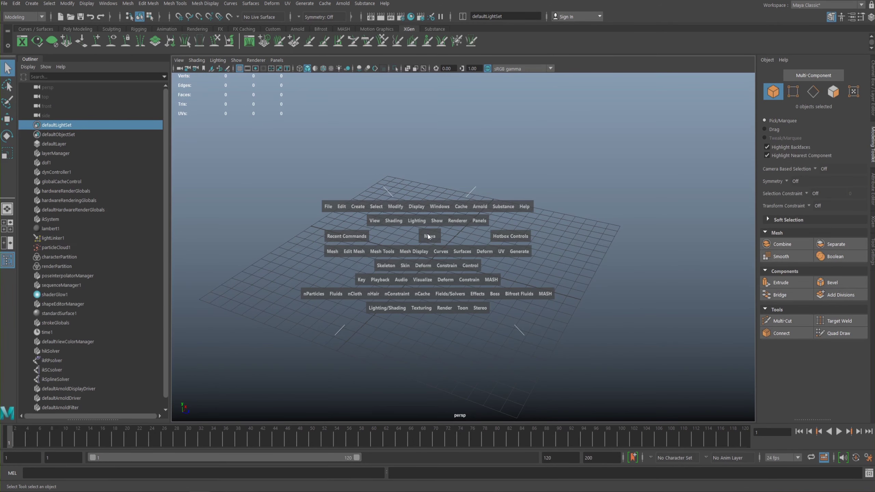
{"action": "left_click", "coordinate": [354, 209]}
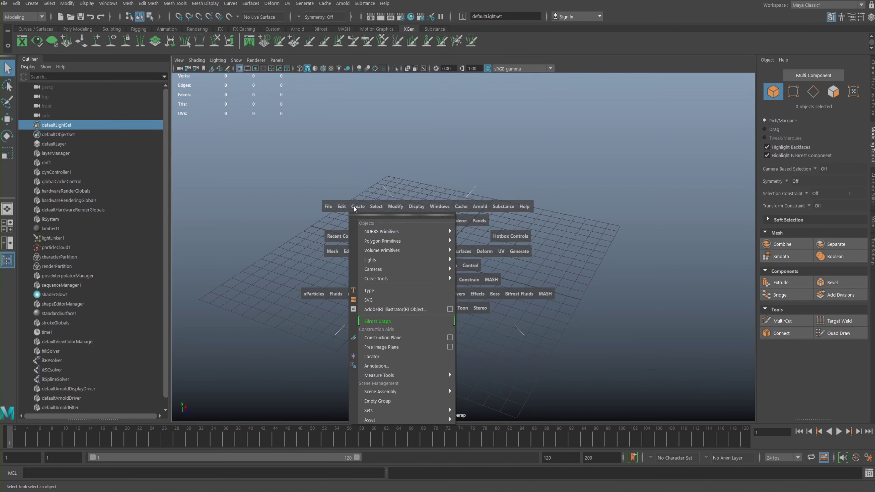
{"action": "mouse_move", "coordinate": [388, 235]}
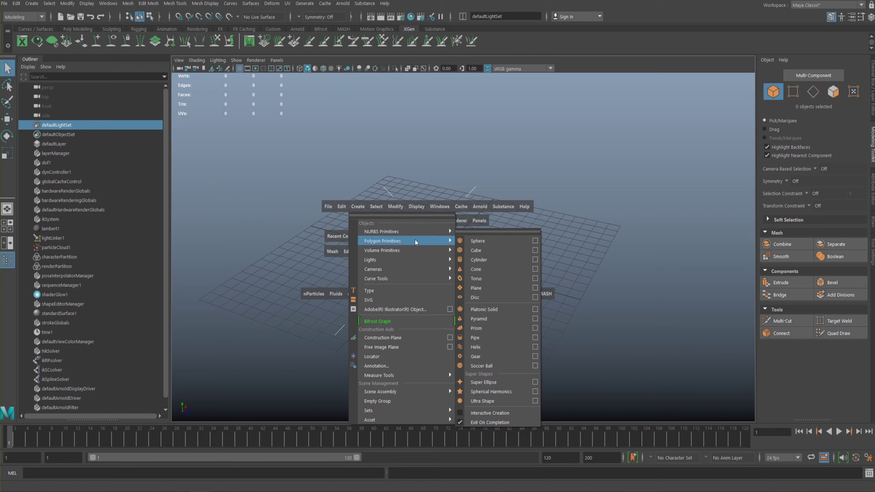
{"action": "left_click", "coordinate": [477, 231]}
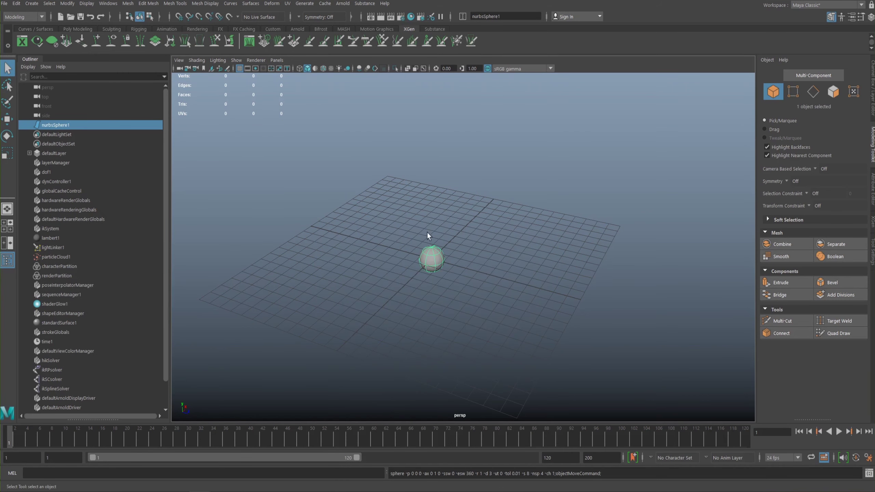
- Move the NURBS sphere along the Z axis to about -4.24
{"action": "key", "text": "w"}
{"action": "left_click_drag", "start_coordinate": [488, 272], "coordinate": [434, 254]}
{"action": "right_click_drag", "start_coordinate": [434, 255], "coordinate": [530, 289], "text": "alt"}
{"action": "left_click_drag", "start_coordinate": [531, 291], "coordinate": [552, 238], "text": "alt"}
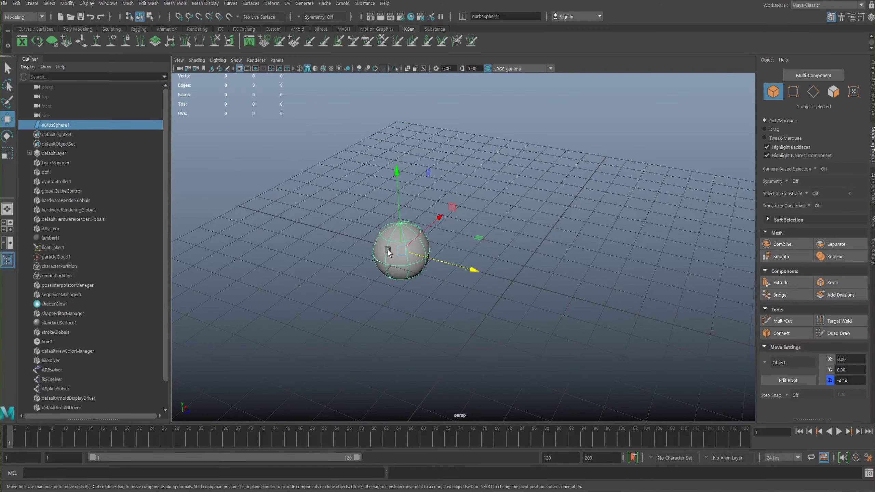
- Show the sphere's control vertices and pull one on its upper part outward to about X 0.72, Y 2.20, Z 2.04
{"action": "left_click_drag", "start_coordinate": [386, 229], "coordinate": [349, 211], "text": "alt"}
{"action": "left_click", "coordinate": [347, 212]}
{"action": "right_click_drag", "start_coordinate": [347, 213], "coordinate": [469, 249], "text": "alt"}
{"action": "left_click_drag", "start_coordinate": [468, 246], "coordinate": [457, 230], "text": "alt"}
{"action": "left_click", "coordinate": [455, 241]}
{"action": "right_click_drag", "start_coordinate": [460, 248], "coordinate": [420, 235]}
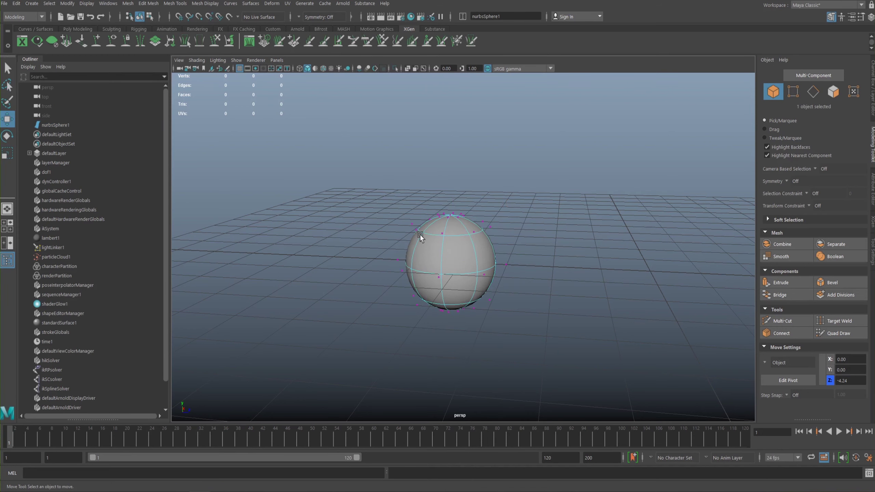
{"action": "left_click", "coordinate": [475, 230]}
{"action": "left_click_drag", "start_coordinate": [476, 235], "coordinate": [734, 153]}
{"action": "left_click_drag", "start_coordinate": [505, 298], "coordinate": [475, 238], "text": "alt"}
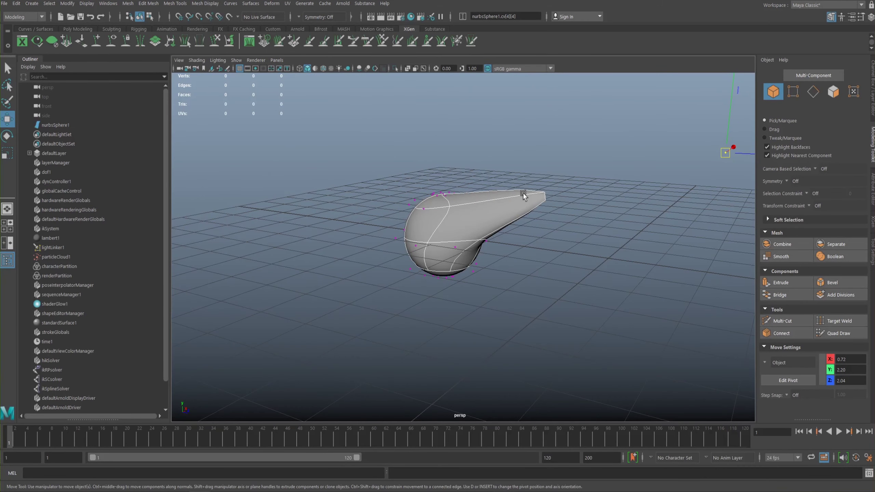
- Return the deformed NURBS sphere to object mode and delete it
{"action": "left_click", "coordinate": [548, 260]}
{"action": "right_click_drag", "start_coordinate": [471, 222], "coordinate": [518, 204]}
{"action": "left_click", "coordinate": [562, 297]}
{"action": "left_click_drag", "start_coordinate": [547, 313], "coordinate": [525, 273], "text": "alt"}
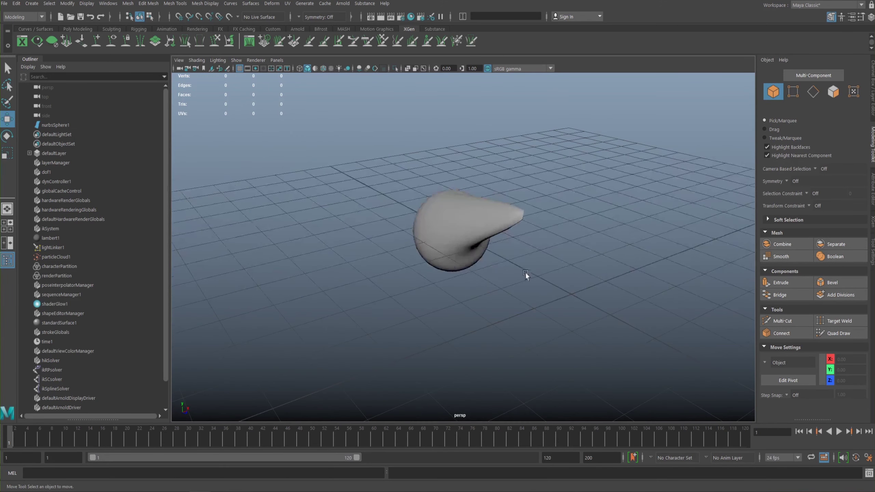
{"action": "left_click", "coordinate": [485, 241]}
{"action": "key", "text": "Delete"}
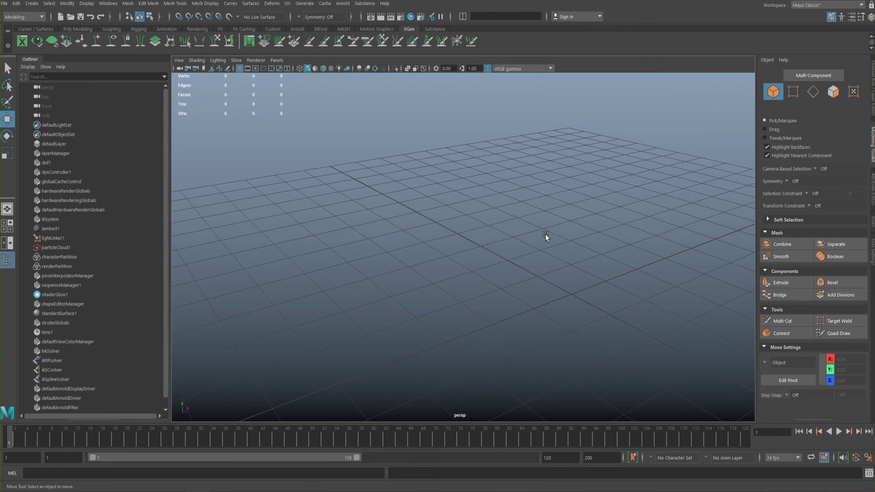
- Create a polygon cube at the centre of the grid
{"action": "left_click_drag", "start_coordinate": [505, 232], "coordinate": [419, 209], "text": "alt"}
{"action": "key", "text": "space"}
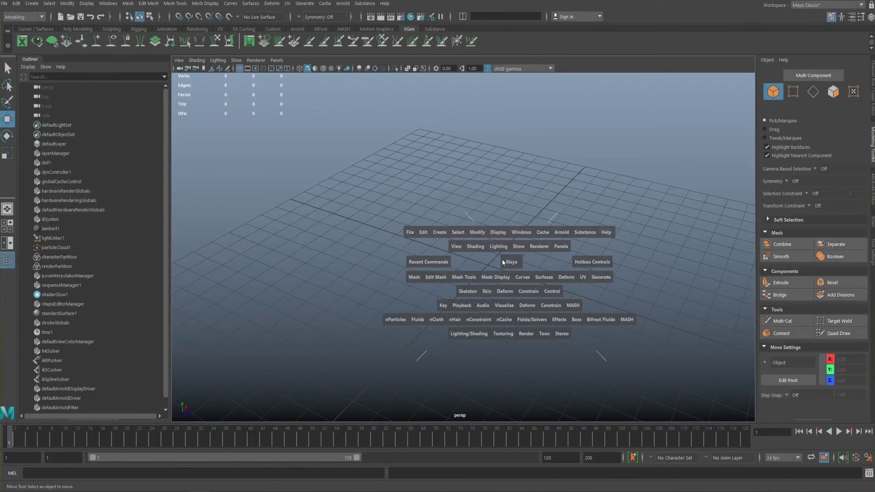
{"action": "left_click", "coordinate": [440, 232]}
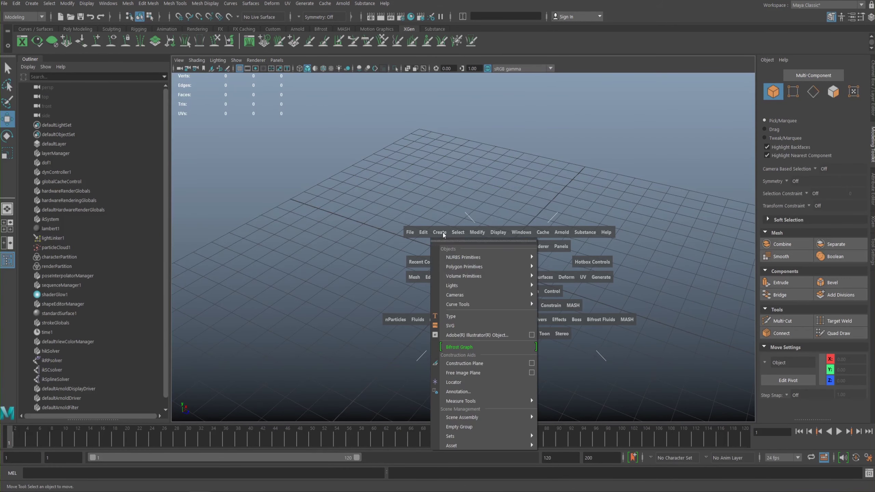
{"action": "mouse_move", "coordinate": [452, 268]}
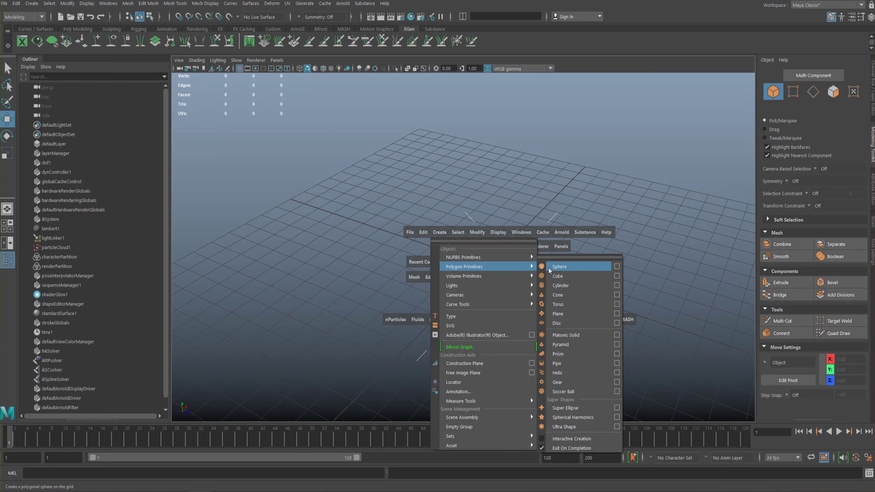
{"action": "left_click", "coordinate": [575, 281]}
{"action": "scroll", "coordinate": [554, 244], "scroll_direction": "up", "scroll_amount": 5}
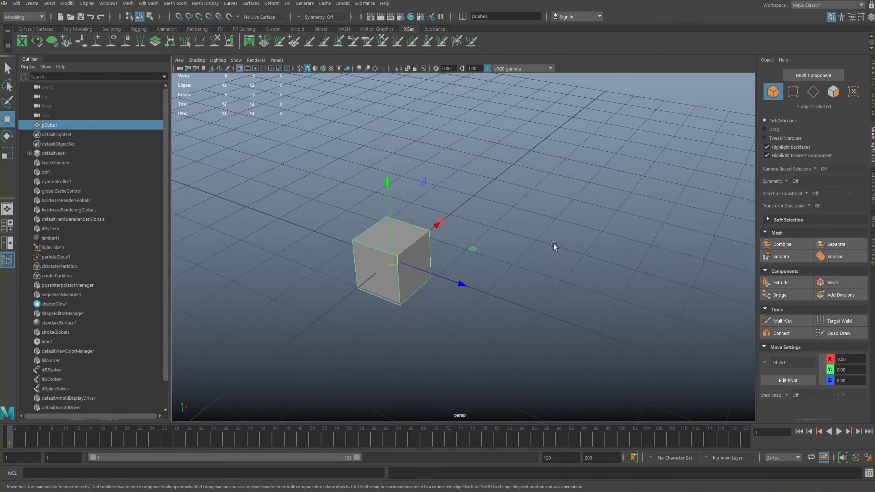
{"action": "scroll", "coordinate": [563, 217], "scroll_direction": "down", "scroll_amount": 3}
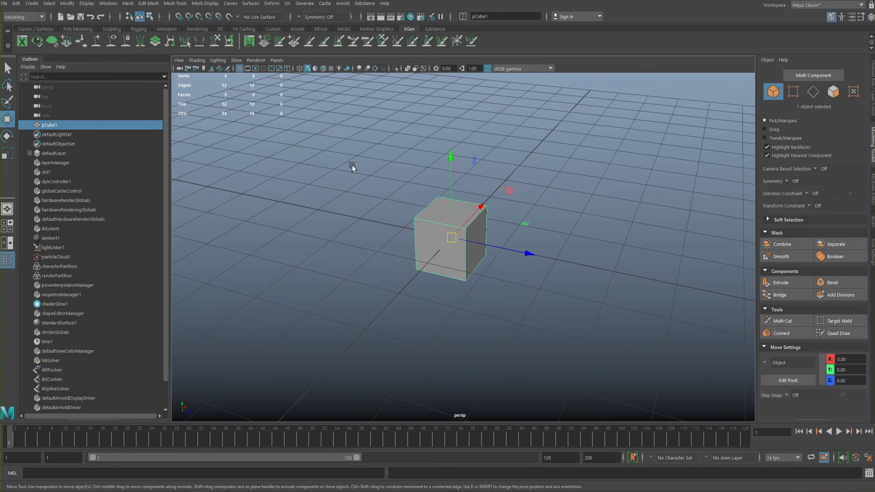
{"action": "middle_click_drag", "start_coordinate": [436, 200], "coordinate": [422, 189], "text": "alt"}
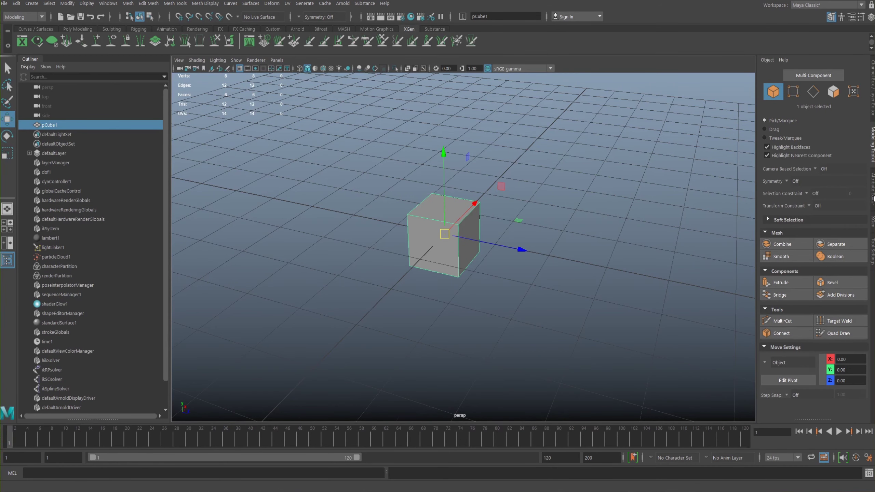
- Show the cube's attributes in the Attribute Editor, reviewing its transform node and its shape node
{"action": "left_click", "coordinate": [871, 191]}
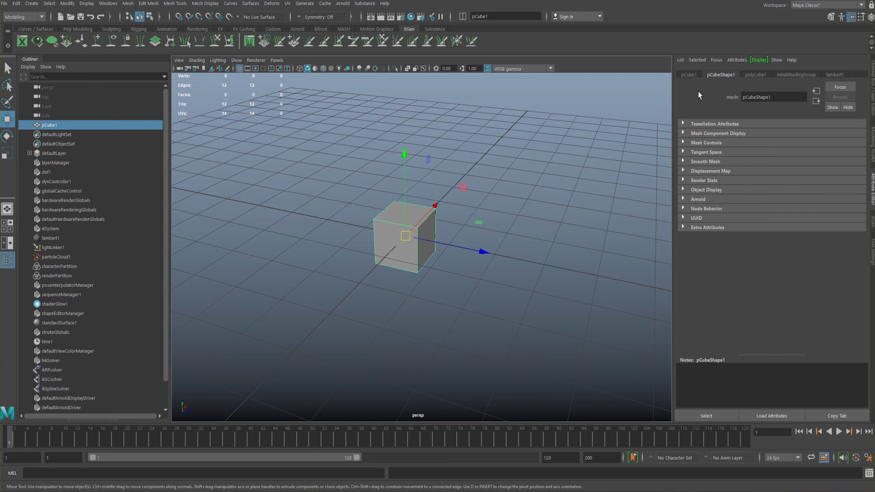
{"action": "left_click", "coordinate": [687, 74]}
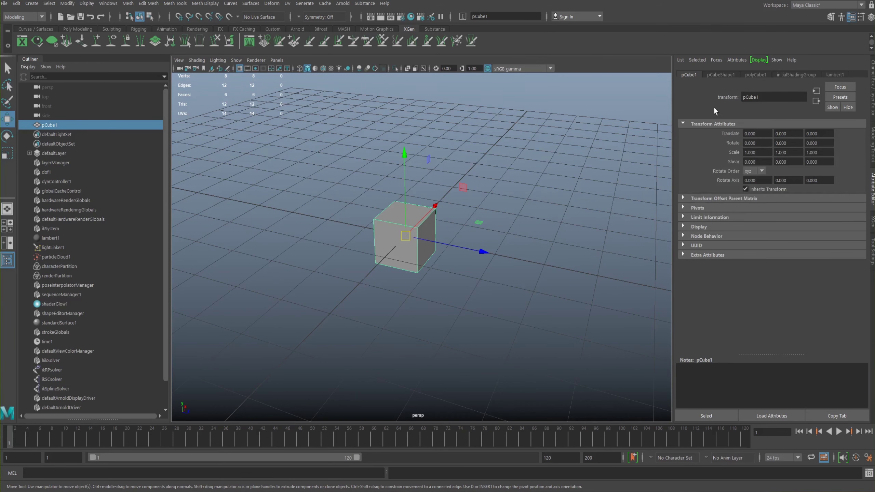
{"action": "left_click", "coordinate": [720, 75]}
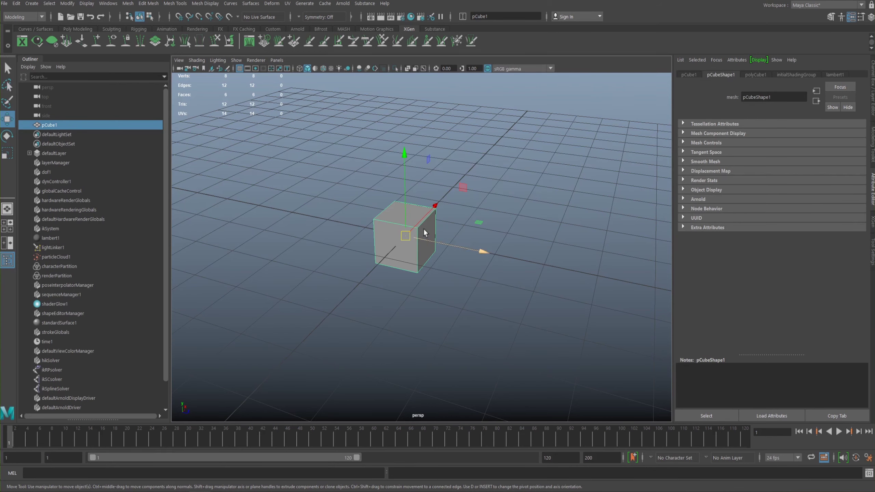
{"action": "mouse_move", "coordinate": [384, 240]}
{"action": "left_mouse_down", "text": "alt"}
{"action": "mouse_move", "coordinate": [421, 212]}
{"action": "mouse_move", "coordinate": [390, 238]}
{"action": "mouse_move", "coordinate": [396, 234]}
{"action": "left_mouse_up", "text": "alt"}
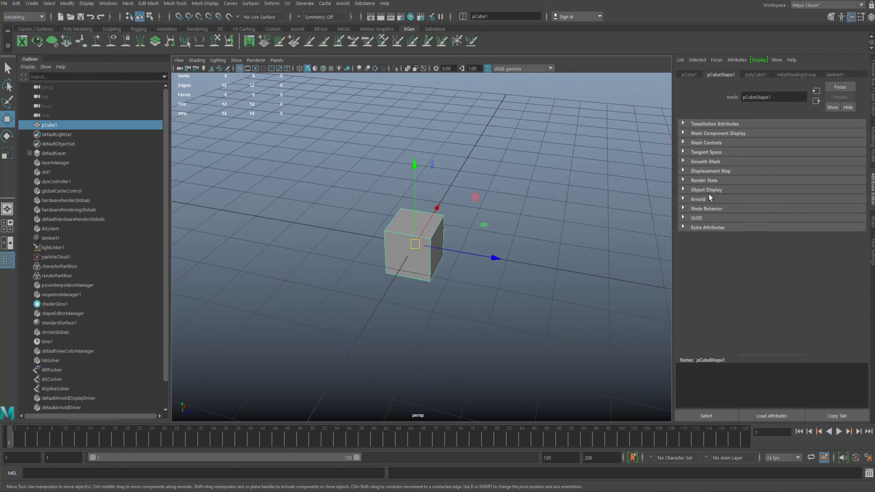
{"action": "middle_click_drag", "start_coordinate": [519, 183], "coordinate": [594, 185], "text": "alt"}
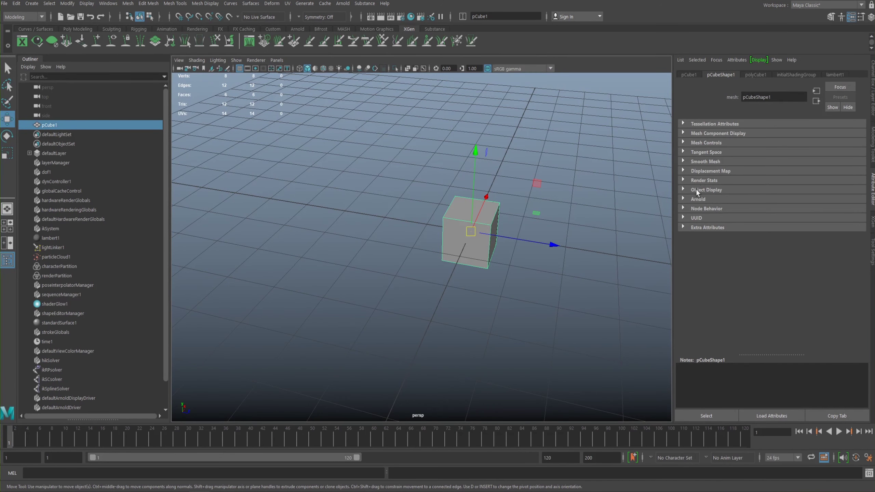
- Review the Arnold visibility and export attributes of the cube's shape, and expand its Subdivision settings
{"action": "left_click", "coordinate": [693, 199]}
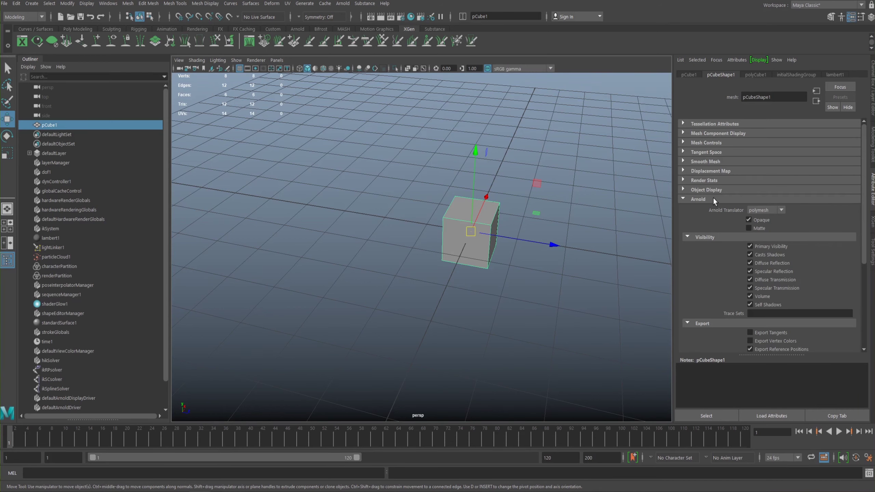
{"action": "mouse_move", "coordinate": [864, 214]}
{"action": "left_mouse_down"}
{"action": "mouse_move", "coordinate": [866, 251]}
{"action": "mouse_move", "coordinate": [866, 197]}
{"action": "left_mouse_up"}
{"action": "left_click_drag", "start_coordinate": [863, 202], "coordinate": [873, 288]}
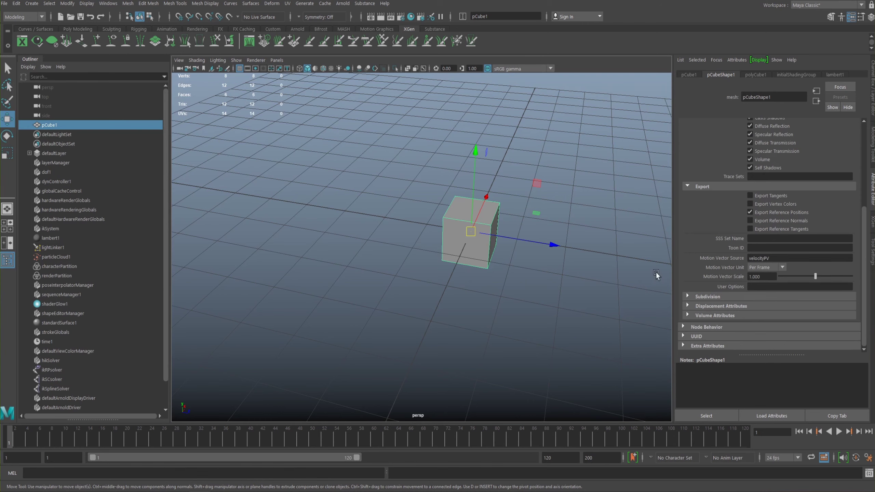
{"action": "left_click", "coordinate": [695, 296]}
{"action": "scroll", "coordinate": [863, 238], "scroll_direction": "down", "scroll_amount": 3}
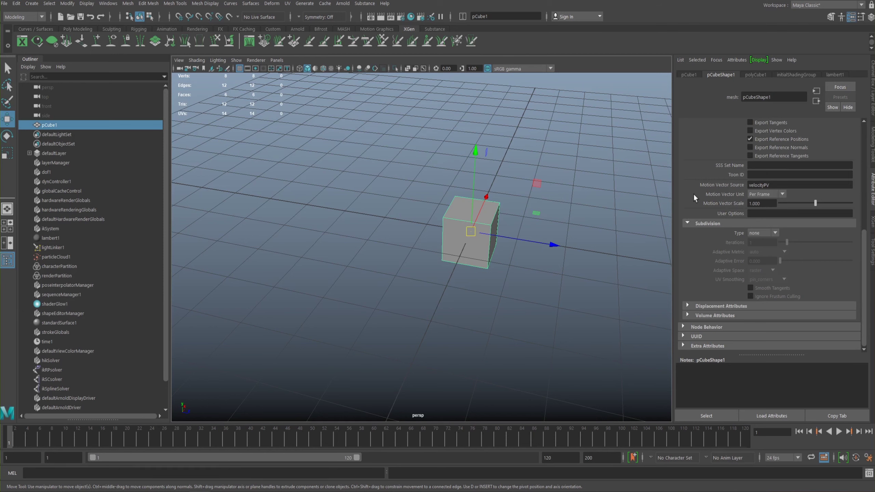
- Try catclark as the cube's Arnold subdivision type, and set the type back to none
{"action": "left_click", "coordinate": [752, 233]}
{"action": "left_click", "coordinate": [754, 242]}
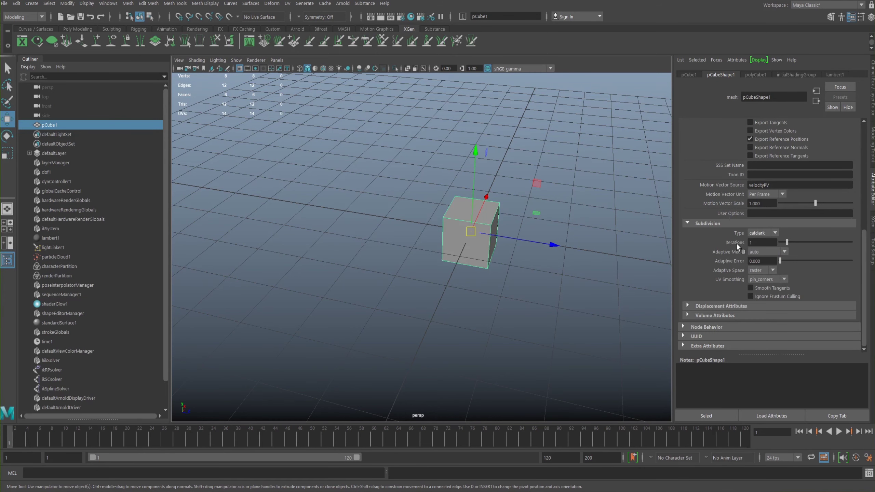
{"action": "left_click", "coordinate": [757, 233]}
{"action": "left_click", "coordinate": [754, 240]}
- Display the cube with smooth mesh preview
{"action": "middle_click_drag", "start_coordinate": [559, 190], "coordinate": [582, 189], "text": "alt"}
{"action": "scroll", "coordinate": [497, 188], "scroll_direction": "down", "scroll_amount": 2}
{"action": "middle_click_drag", "start_coordinate": [497, 188], "coordinate": [464, 185], "text": "alt"}
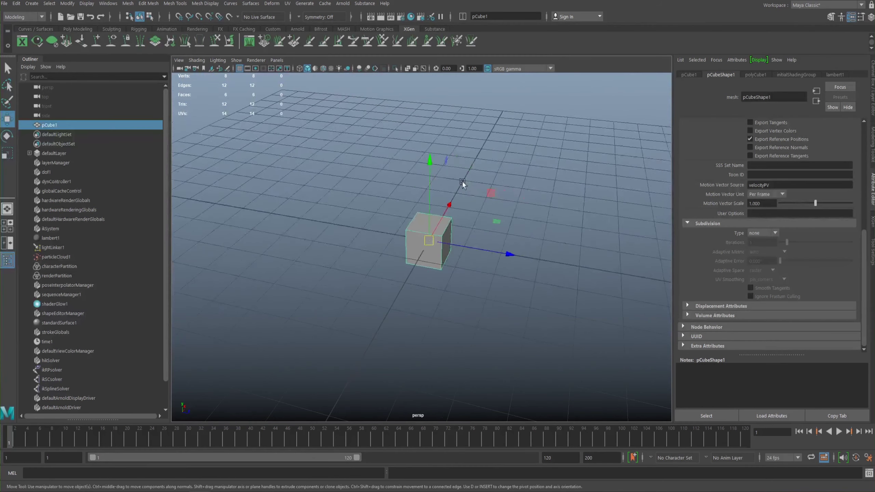
{"action": "scroll", "coordinate": [469, 189], "scroll_direction": "up", "scroll_amount": 5}
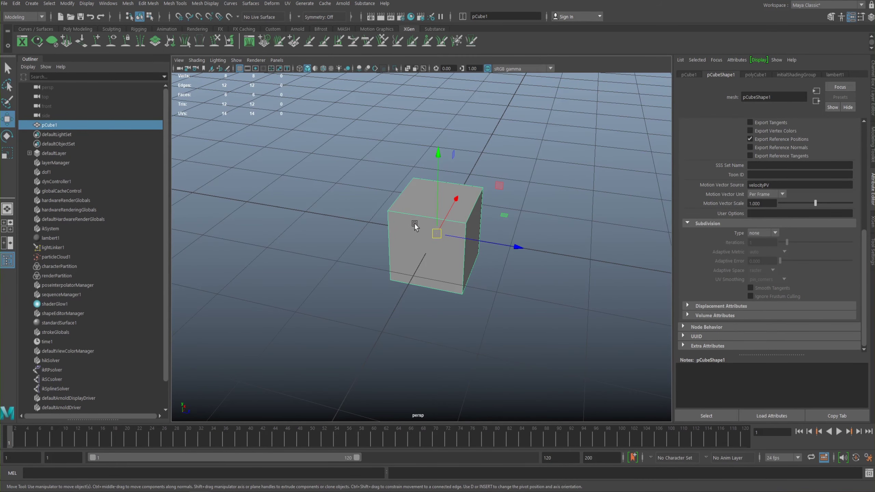
{"action": "key", "text": "1"}
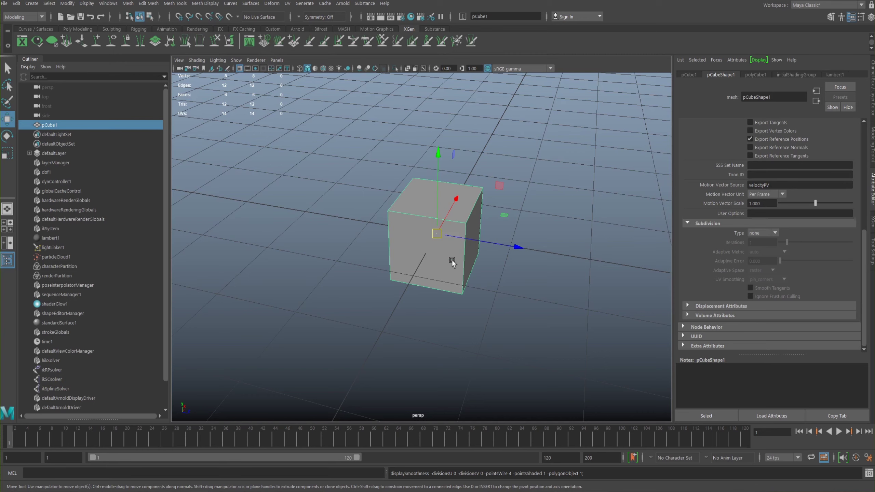
{"action": "key", "text": "3"}
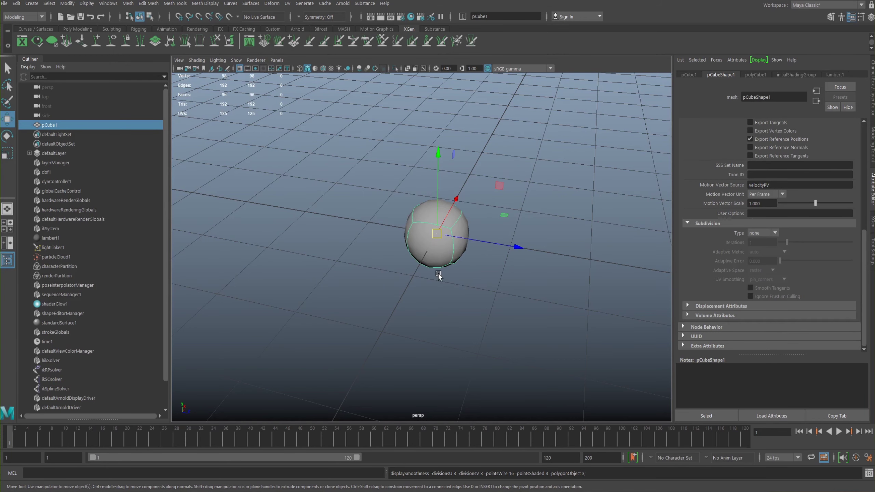
- Examine the smoothed cube up close from several angles, and return it to the unsmoothed display
{"action": "mouse_move", "coordinate": [356, 226]}
{"action": "left_mouse_down", "text": "alt"}
{"action": "mouse_move", "coordinate": [315, 189]}
{"action": "mouse_move", "coordinate": [357, 201]}
{"action": "mouse_move", "coordinate": [376, 223]}
{"action": "mouse_move", "coordinate": [344, 213]}
{"action": "left_mouse_up", "text": "alt"}
{"action": "right_click_drag", "start_coordinate": [344, 214], "coordinate": [489, 260], "text": "alt"}
{"action": "middle_click_drag", "start_coordinate": [439, 185], "coordinate": [452, 215], "text": "alt"}
{"action": "right_click_drag", "start_coordinate": [452, 216], "coordinate": [392, 216], "text": "alt"}
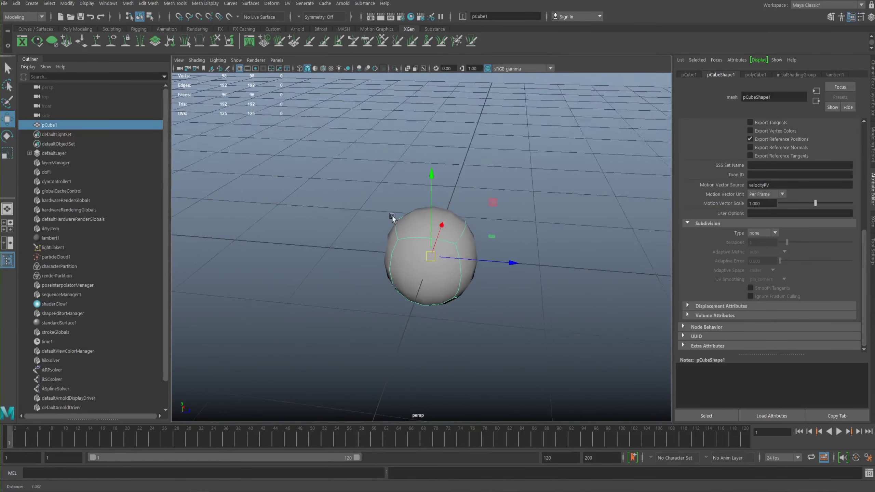
{"action": "left_click_drag", "start_coordinate": [389, 231], "coordinate": [369, 190], "text": "alt"}
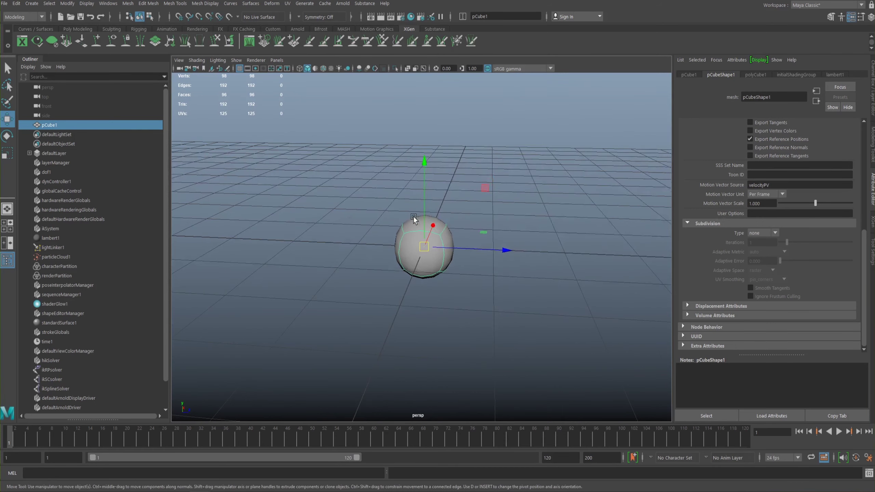
{"action": "right_click_drag", "start_coordinate": [364, 193], "coordinate": [438, 212], "text": "alt"}
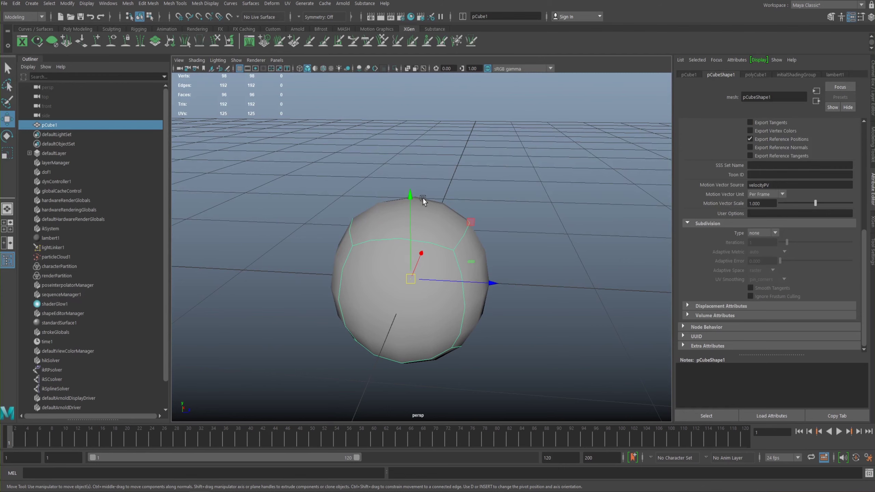
{"action": "middle_click_drag", "start_coordinate": [300, 229], "coordinate": [327, 209], "text": "alt"}
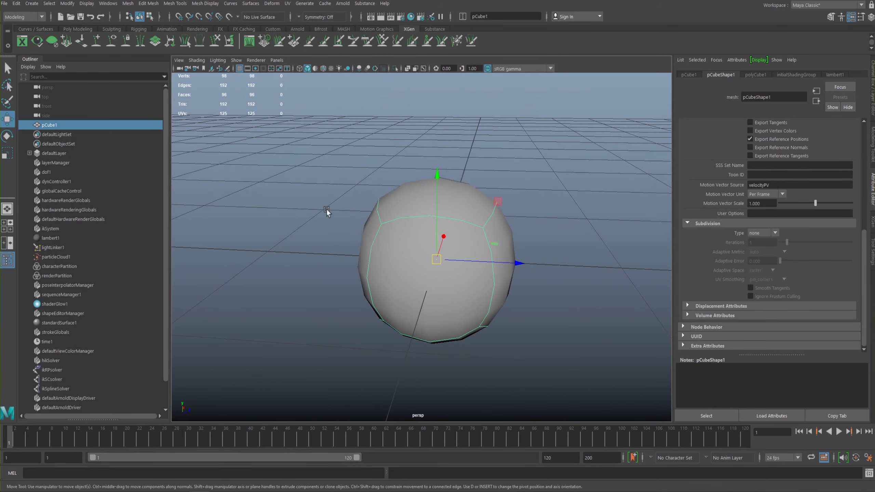
{"action": "left_click", "coordinate": [327, 211]}
{"action": "left_click", "coordinate": [369, 229]}
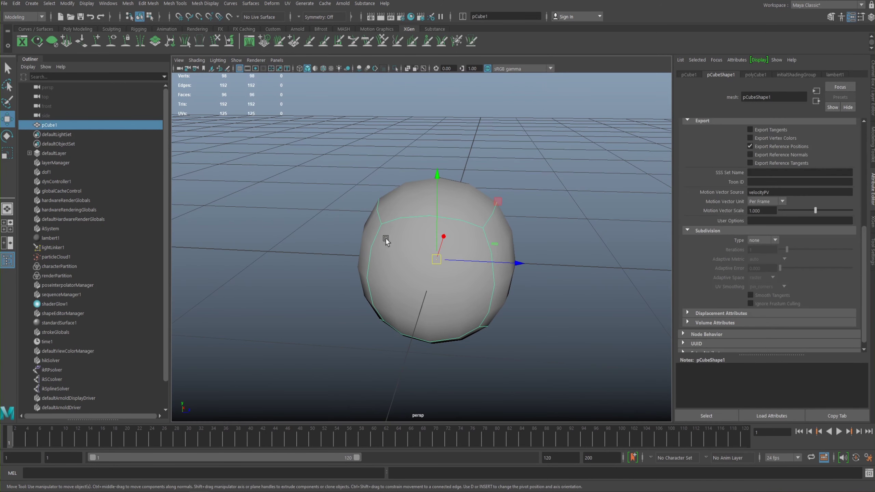
{"action": "key", "text": "1"}
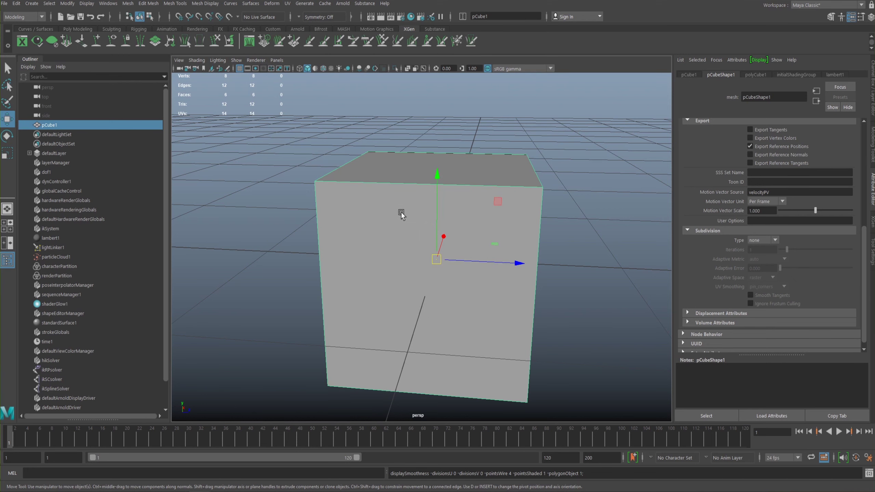
- Compare the cube's smooth mesh preview with its unsmoothed display, and leave the cube unsmoothed
{"action": "key", "text": "3"}
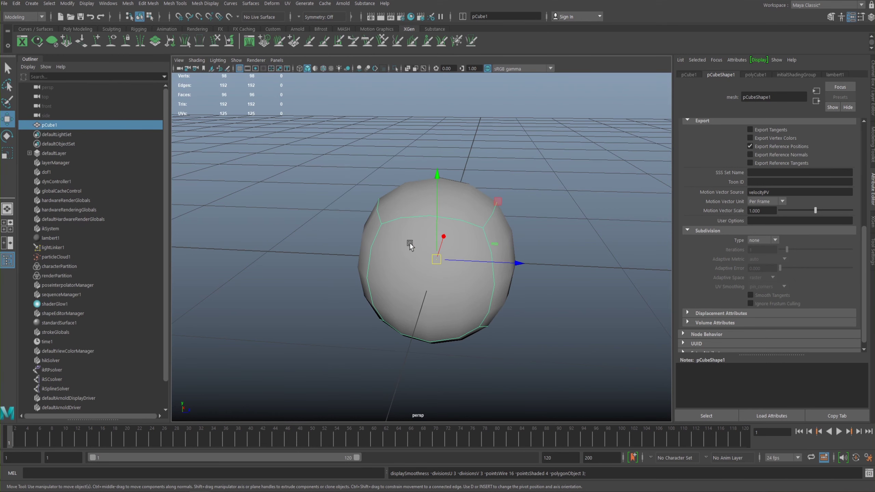
{"action": "key", "text": "1"}
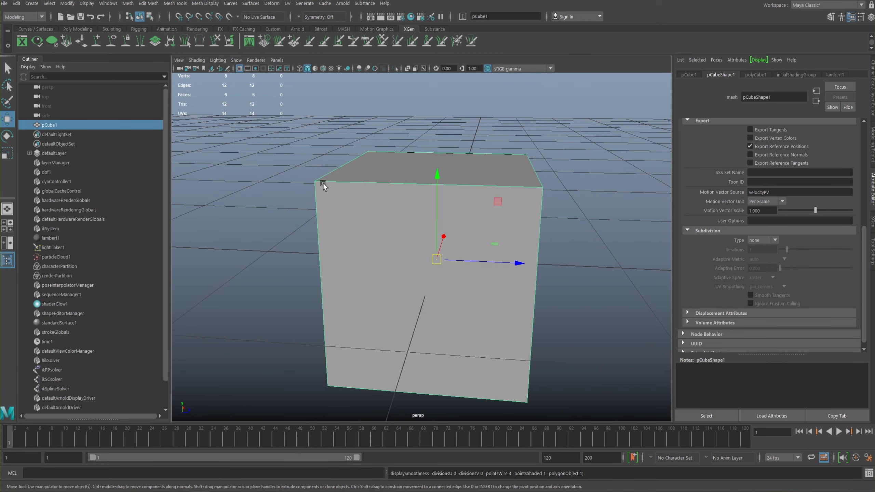
{"action": "key", "text": "3"}
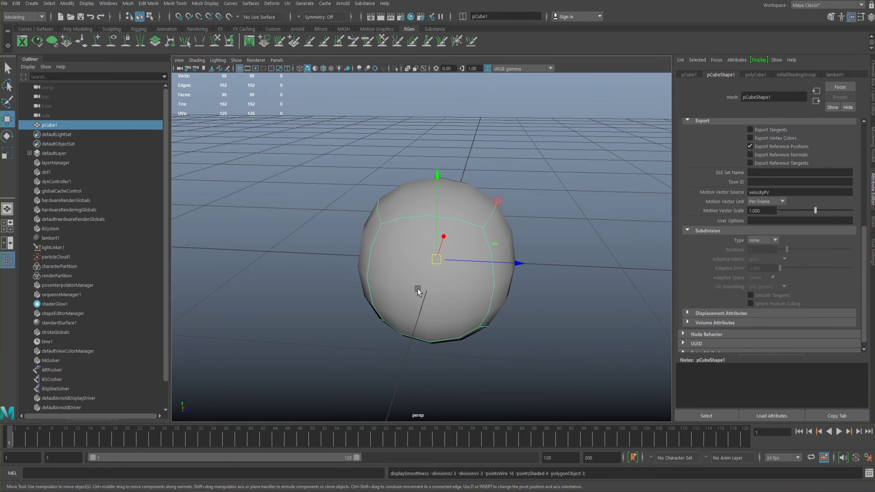
{"action": "key", "text": "1"}
{"action": "right_click_drag", "start_coordinate": [482, 263], "coordinate": [253, 193], "text": "alt"}
{"action": "middle_click_drag", "start_coordinate": [421, 197], "coordinate": [406, 197], "text": "alt"}
{"action": "right_click_drag", "start_coordinate": [406, 198], "coordinate": [500, 243], "text": "alt"}
{"action": "middle_click_drag", "start_coordinate": [421, 194], "coordinate": [482, 210], "text": "alt"}
{"action": "right_click_drag", "start_coordinate": [481, 210], "coordinate": [503, 227], "text": "alt"}
{"action": "middle_click_drag", "start_coordinate": [503, 227], "coordinate": [448, 202], "text": "alt"}
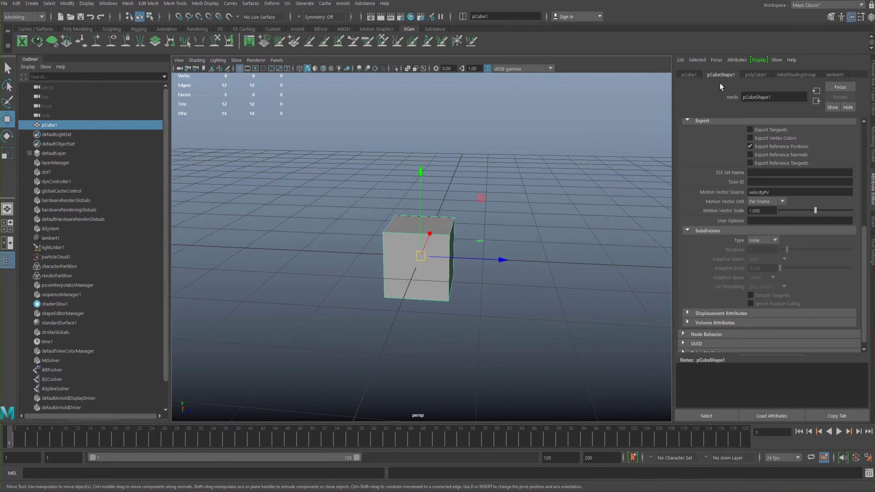
- Review the cube's polyCube1 creation attributes, and switch to its Channel Box listing
{"action": "left_click", "coordinate": [750, 75]}
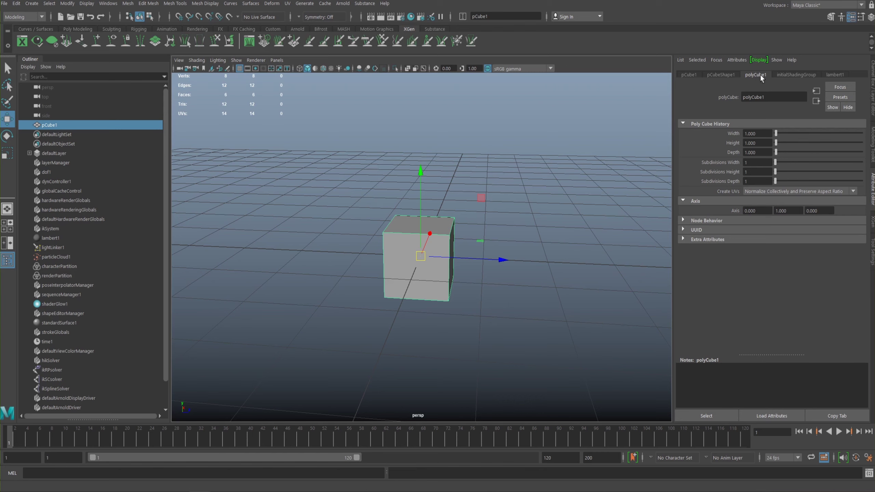
{"action": "left_click_drag", "start_coordinate": [775, 162], "coordinate": [723, 165]}
{"action": "left_click", "coordinate": [872, 88]}
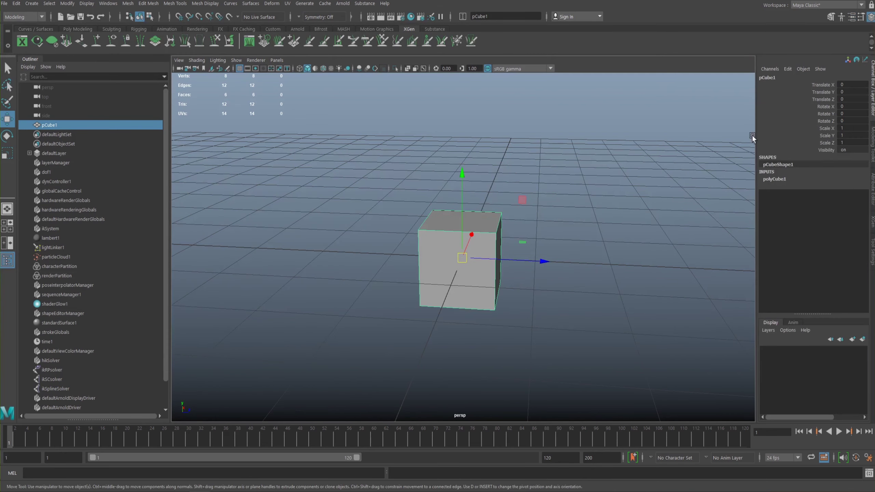
{"action": "left_click_drag", "start_coordinate": [640, 118], "coordinate": [698, 180], "text": "alt"}
{"action": "double_click", "coordinate": [778, 178]}
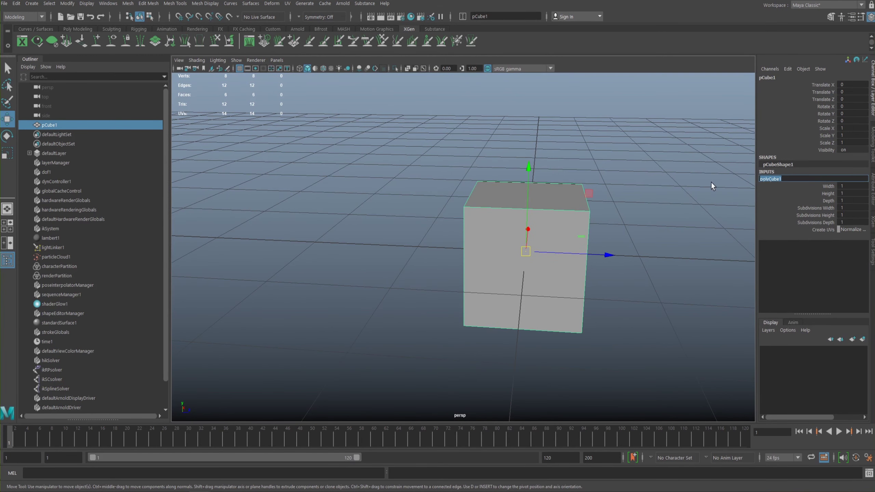
{"action": "left_click", "coordinate": [668, 187]}
{"action": "left_click", "coordinate": [577, 207]}
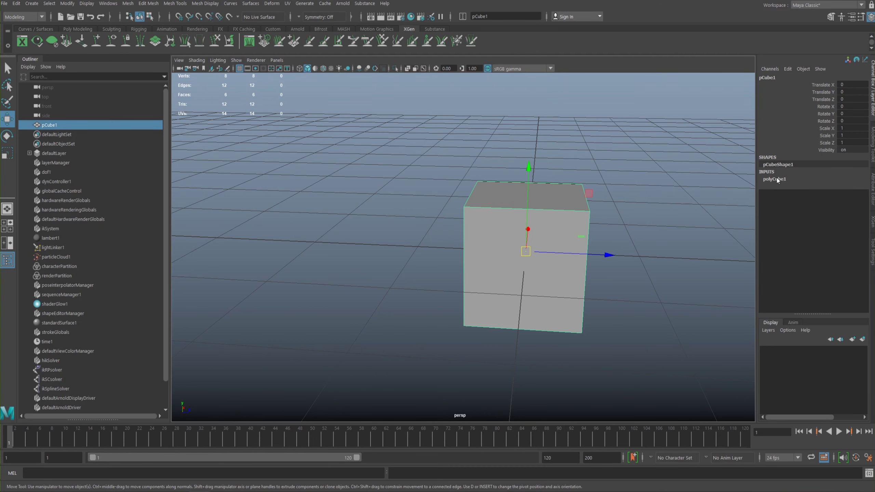
- Try 51 width subdivisions on polyCube1, and set the width subdivisions back to 1
{"action": "left_click", "coordinate": [777, 179]}
{"action": "left_click", "coordinate": [825, 208]}
{"action": "left_click", "coordinate": [839, 208]}
{"action": "type", "text": "51"}
{"action": "key", "text": "Return"}
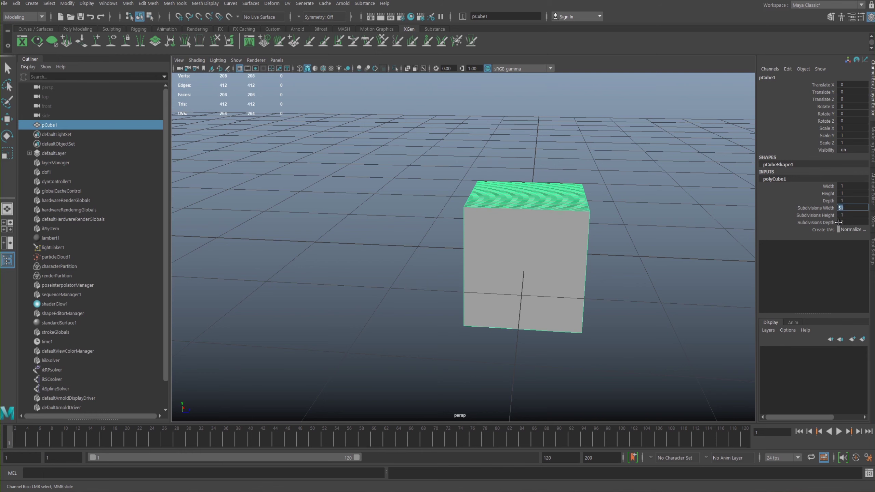
{"action": "type", "text": "1"}
{"action": "key", "text": "Return"}
- Try interactively raising the cube's Subdivisions Width to 16, and reset it to 1
{"action": "left_click", "coordinate": [815, 208]}
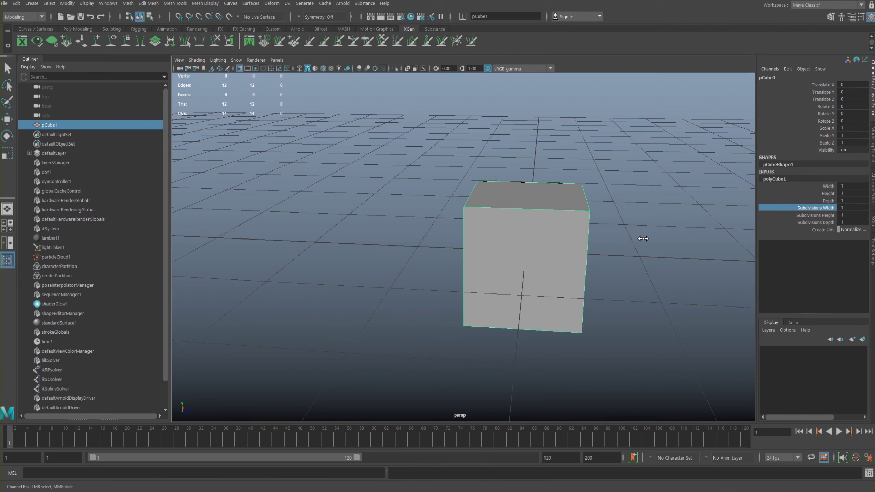
{"action": "middle_click_drag", "start_coordinate": [643, 239], "coordinate": [682, 212]}
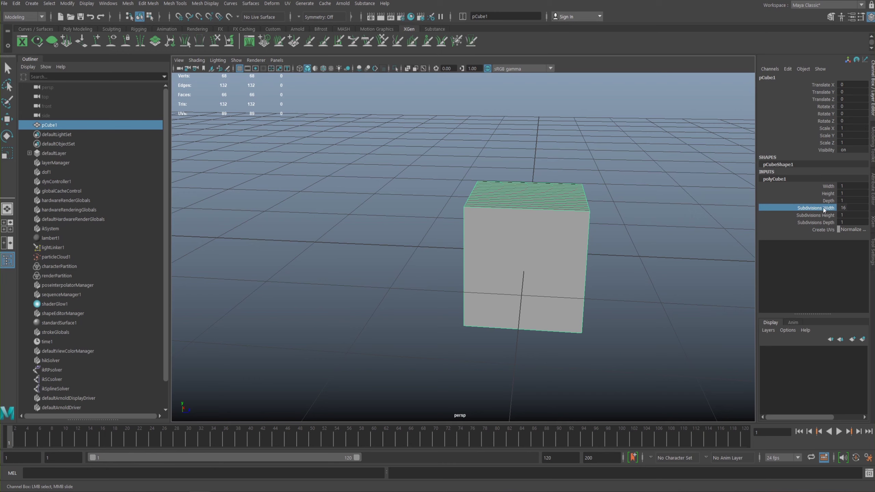
{"action": "double_click", "coordinate": [849, 208]}
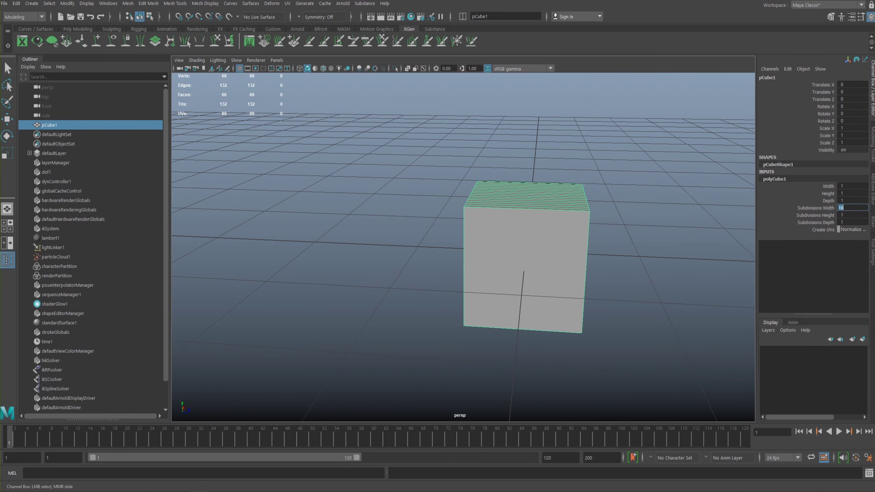
{"action": "type", "text": "1"}
{"action": "key", "text": "Return"}
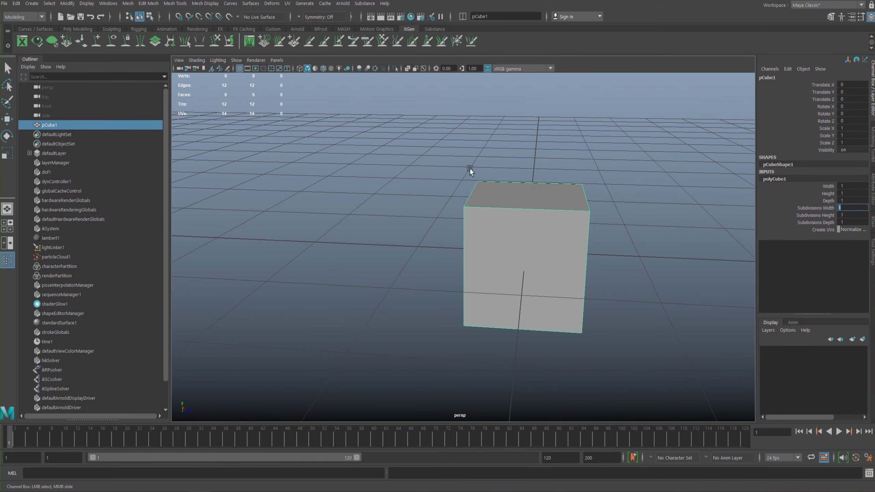
- Frame the cube and examine its top and front from several distances and angles
{"action": "key", "text": "f"}
{"action": "right_click_drag", "start_coordinate": [417, 183], "coordinate": [458, 195], "text": "alt"}
{"action": "left_click_drag", "start_coordinate": [504, 175], "coordinate": [512, 195], "text": "alt"}
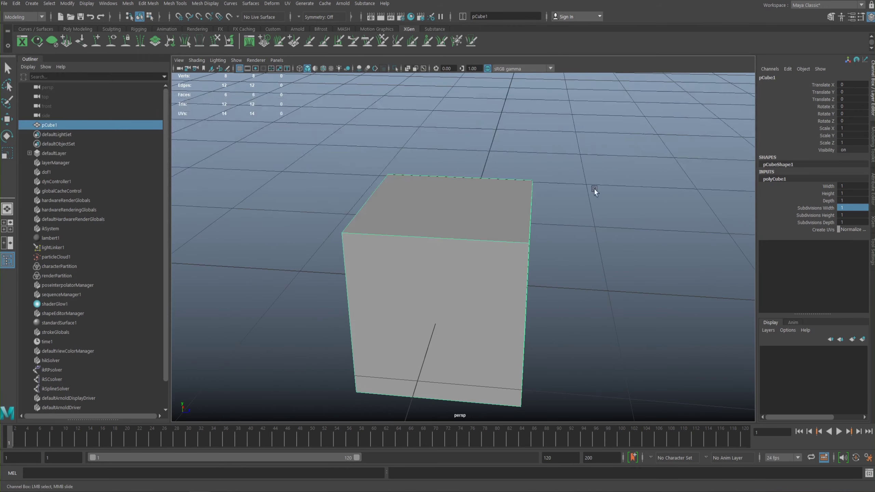
{"action": "middle_click_drag", "start_coordinate": [586, 205], "coordinate": [802, 228], "text": "alt"}
{"action": "middle_click_drag", "start_coordinate": [674, 199], "coordinate": [648, 187], "text": "alt"}
{"action": "right_click_drag", "start_coordinate": [648, 188], "coordinate": [599, 184], "text": "alt"}
{"action": "mouse_move", "coordinate": [623, 162]}
{"action": "middle_mouse_down", "text": "alt"}
{"action": "mouse_move", "coordinate": [611, 152]}
{"action": "mouse_move", "coordinate": [616, 161]}
{"action": "middle_mouse_up", "text": "alt"}
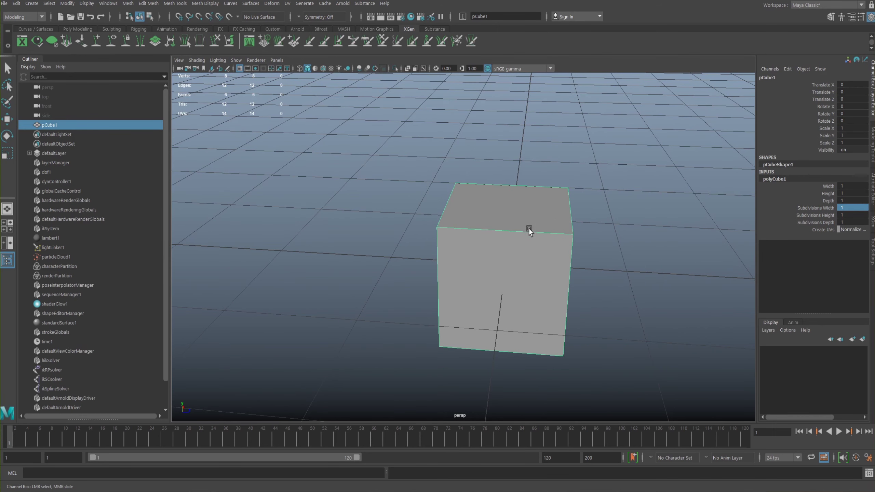
{"action": "scroll", "coordinate": [572, 248], "scroll_direction": "up", "scroll_amount": 2}
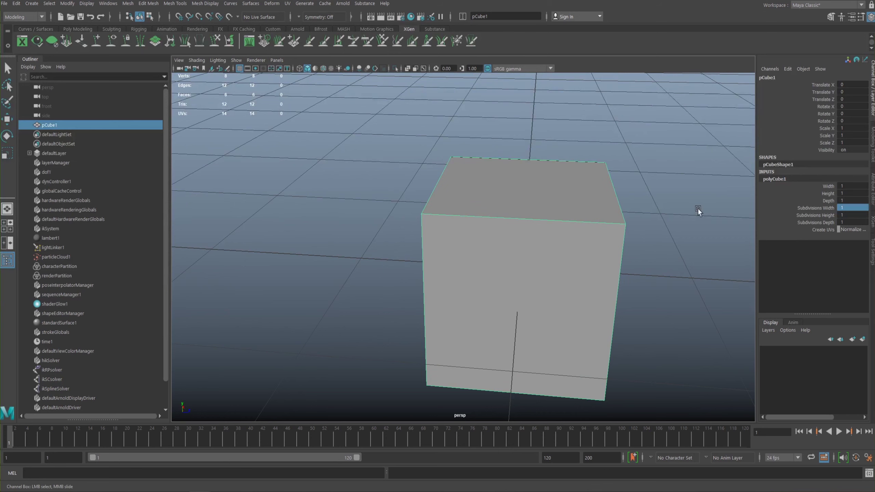
{"action": "left_click_drag", "start_coordinate": [697, 208], "coordinate": [584, 208], "text": "alt"}
- Delete the cube's top face in face selection mode, and undo the deletion
{"action": "right_click_drag", "start_coordinate": [493, 227], "coordinate": [488, 251]}
{"action": "key", "text": "w"}
{"action": "left_click", "coordinate": [516, 213]}
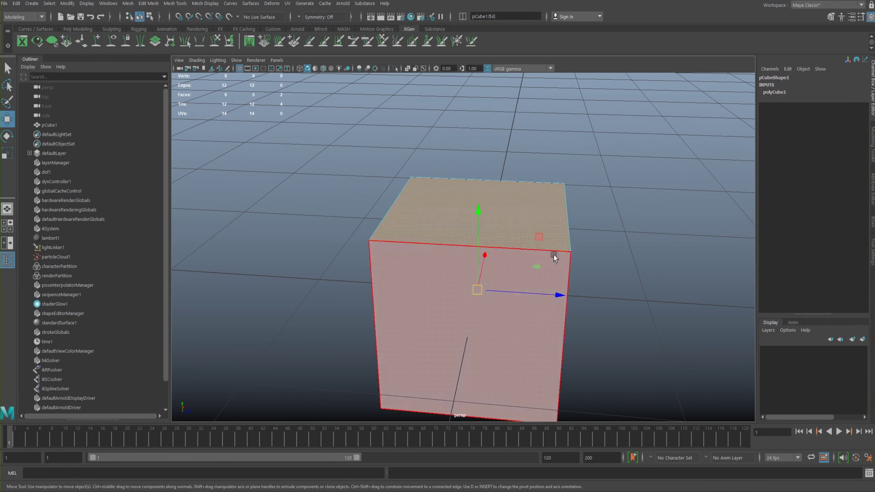
{"action": "key", "text": "Delete"}
{"action": "left_click_drag", "start_coordinate": [600, 248], "coordinate": [684, 238], "text": "alt"}
{"action": "key", "text": "ctrl+z"}
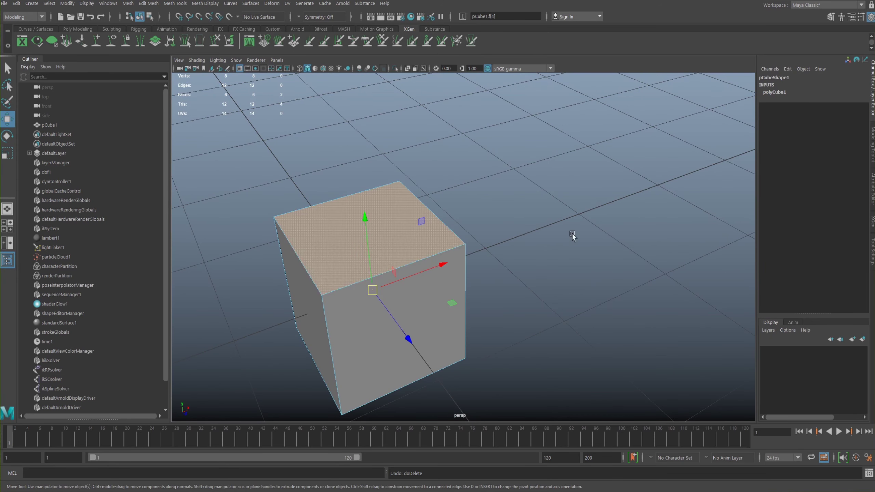
- Return the cube to object mode, undo its accidental move, and reselect the whole cube
{"action": "key", "text": "f"}
{"action": "right_click_drag", "start_coordinate": [556, 234], "coordinate": [605, 211]}
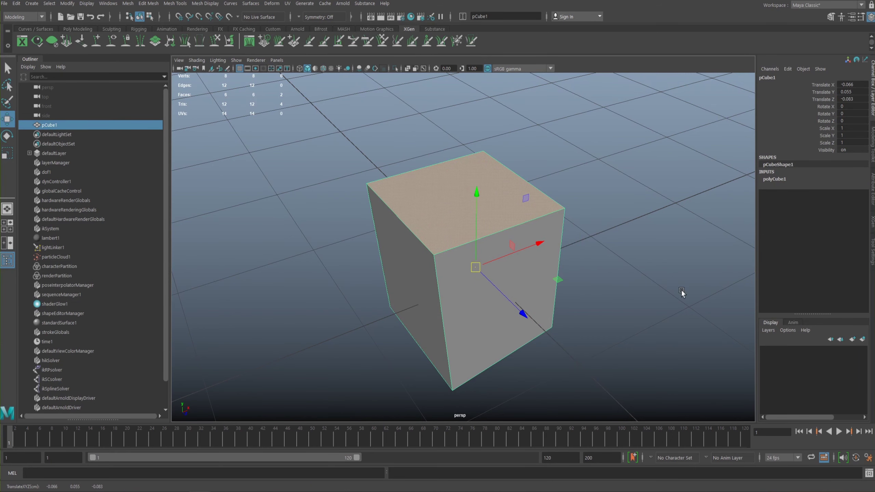
{"action": "key", "text": "ctrl+z"}
{"action": "left_click", "coordinate": [656, 262]}
{"action": "left_click", "coordinate": [500, 224]}
{"action": "middle_click_drag", "start_coordinate": [423, 218], "coordinate": [399, 218], "text": "alt"}
{"action": "left_click_drag", "start_coordinate": [399, 217], "coordinate": [466, 82], "text": "alt"}
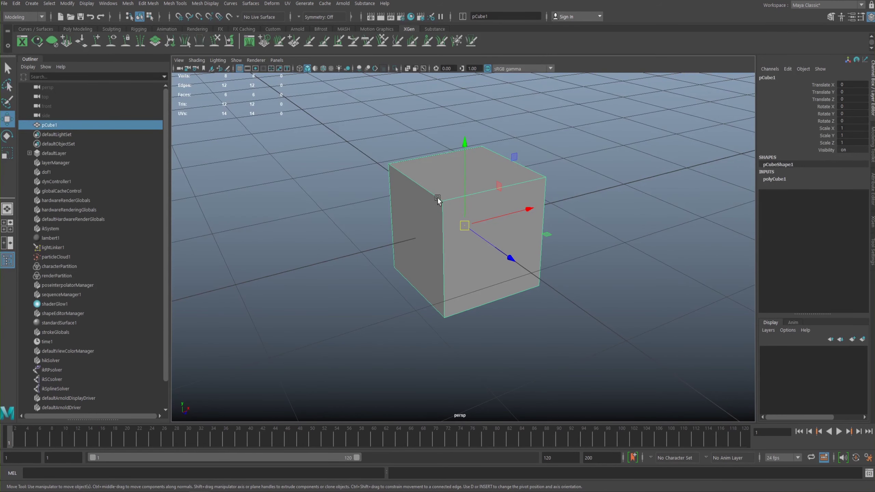
- Review the component selection modes offered for the cube without choosing one
{"action": "right_click", "coordinate": [448, 211]}
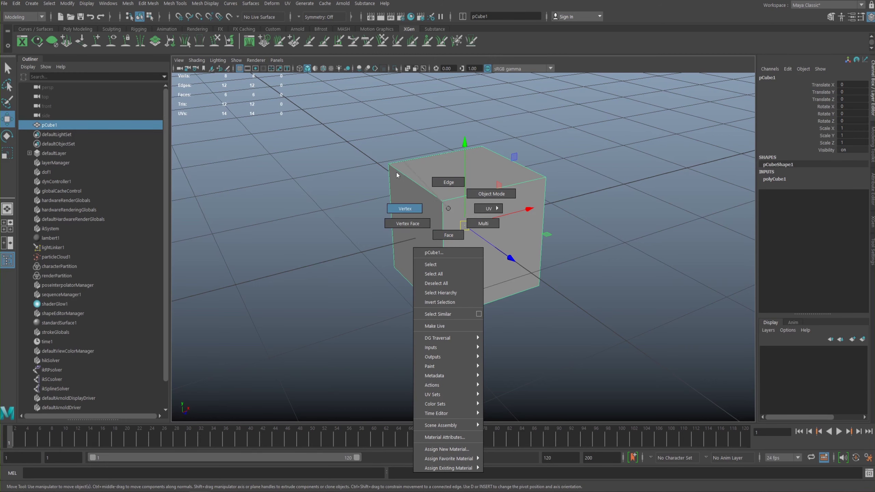
{"action": "left_click", "coordinate": [449, 209]}
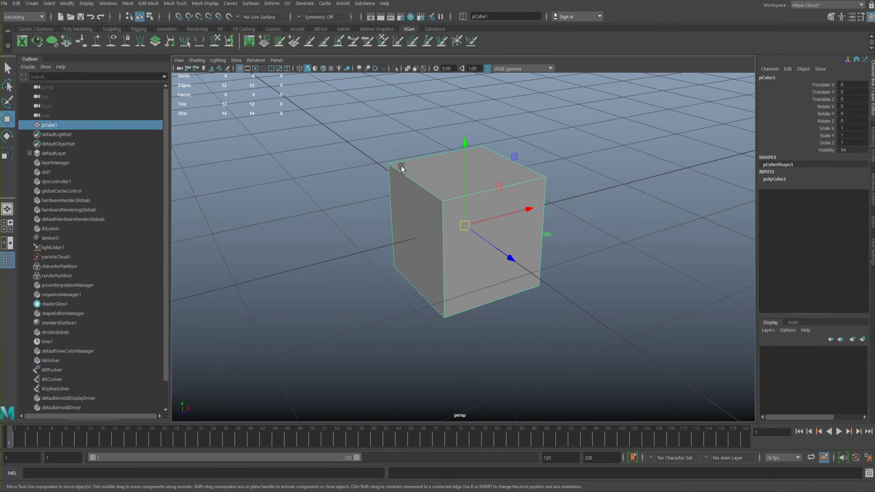
{"action": "left_click_drag", "start_coordinate": [462, 206], "coordinate": [479, 179], "text": "alt"}
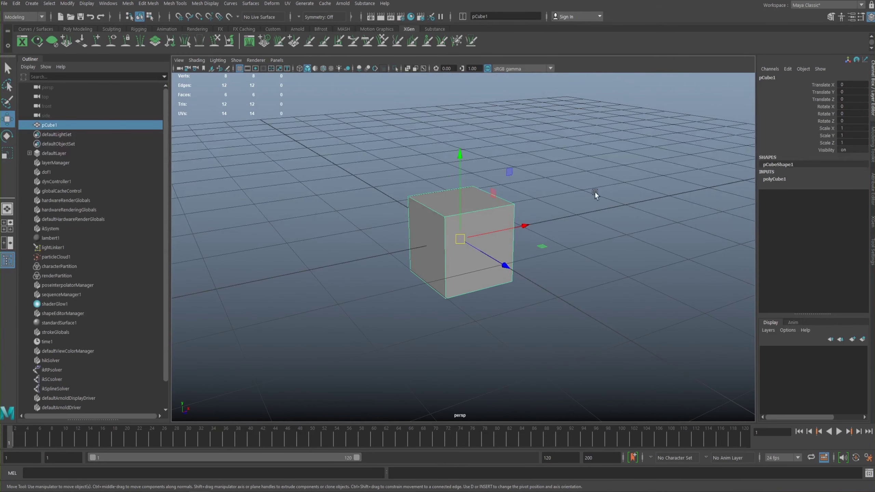
- Deselect the cube, and use Select All to select everything in the scene
{"action": "left_click", "coordinate": [586, 202]}
{"action": "left_click", "coordinate": [479, 200]}
{"action": "left_click", "coordinate": [565, 199]}
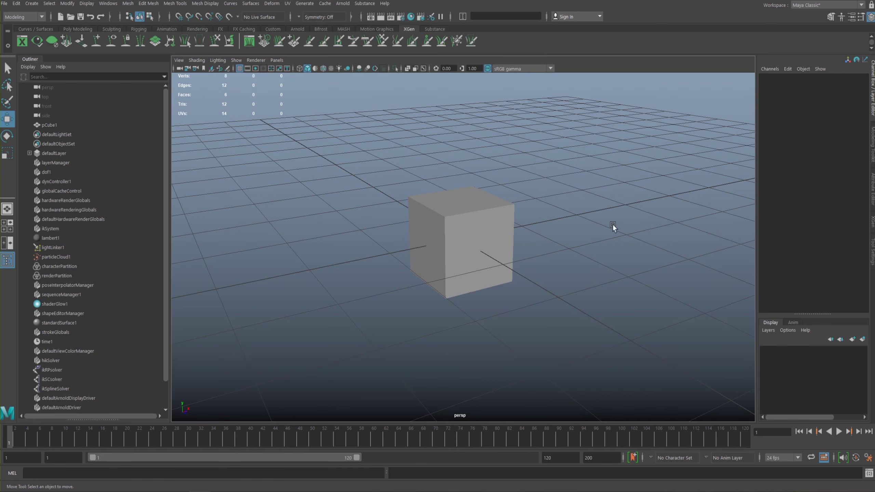
{"action": "right_click", "coordinate": [595, 205]}
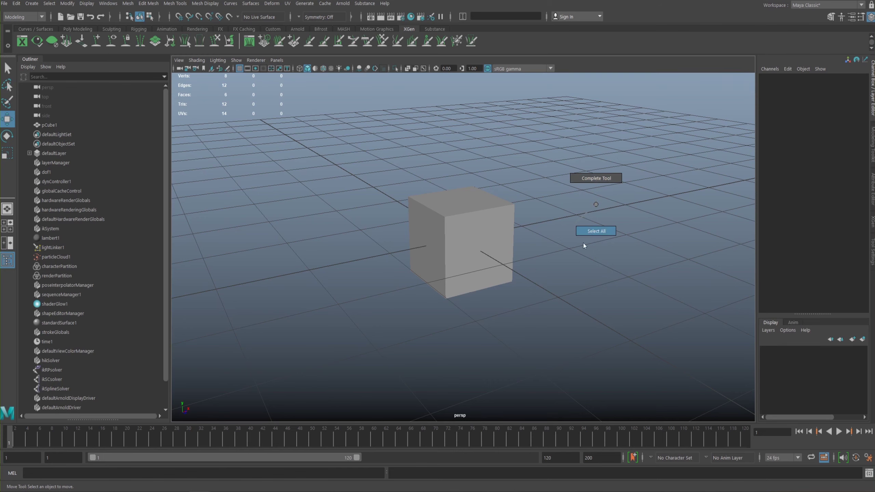
{"action": "left_click", "coordinate": [598, 231]}
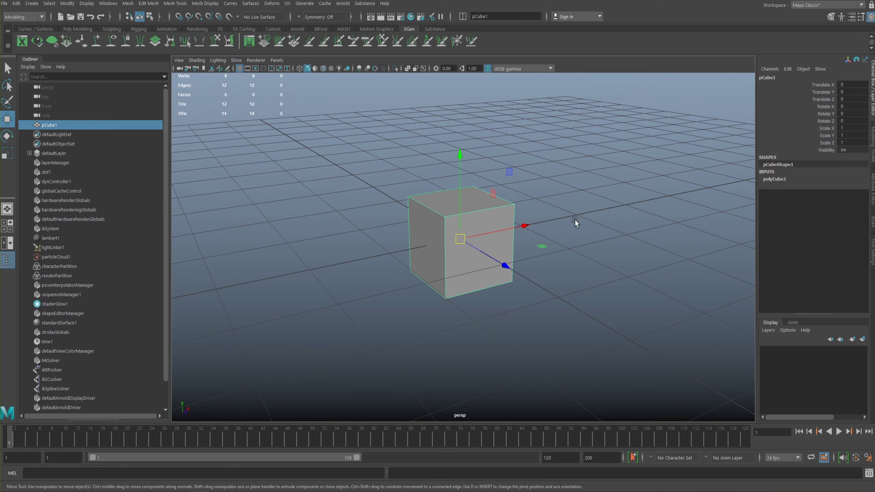
- Clear the selection and review the marking menu commands offered over empty space, including Complete Tool
{"action": "left_click", "coordinate": [649, 237]}
{"action": "right_click_drag", "start_coordinate": [639, 236], "coordinate": [630, 198]}
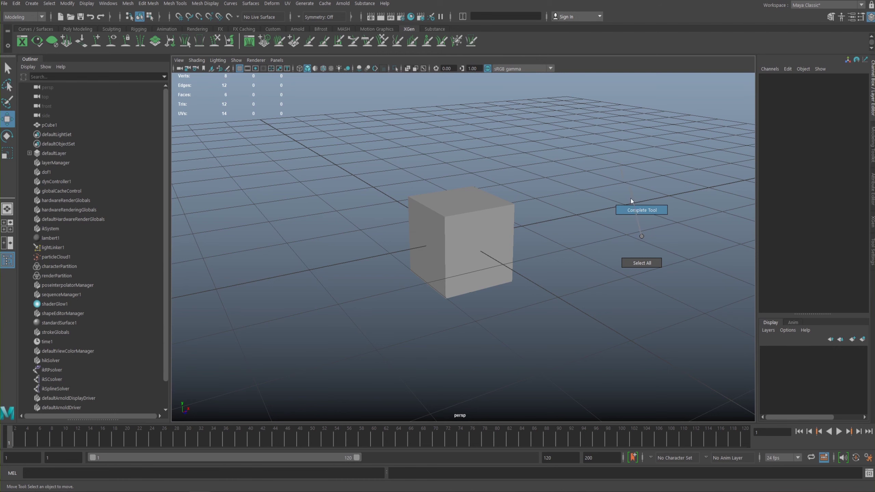
{"action": "right_click_drag", "start_coordinate": [641, 238], "coordinate": [641, 238]}
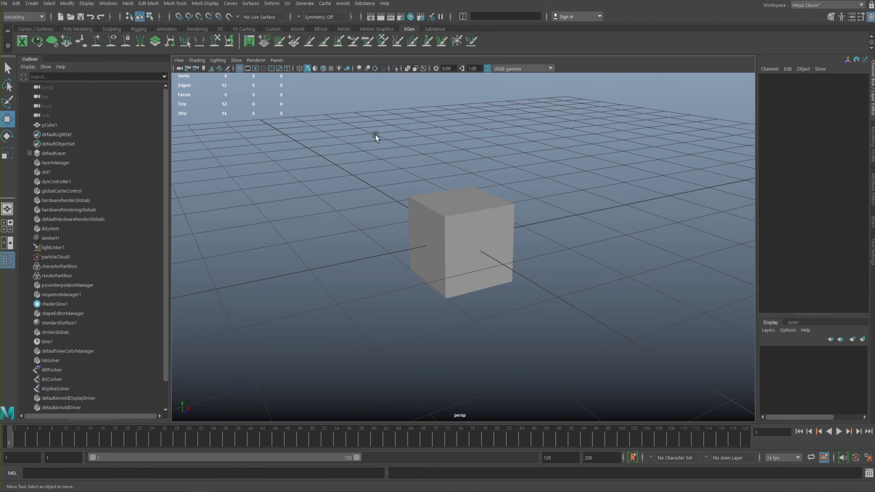
{"action": "right_click_drag", "start_coordinate": [664, 219], "coordinate": [663, 218]}
{"action": "right_click", "coordinate": [618, 237]}
- Reselect the cube and review its marking menu of component modes and object commands
{"action": "right_click_drag", "start_coordinate": [460, 213], "coordinate": [506, 246], "text": "alt"}
{"action": "left_click", "coordinate": [451, 211]}
{"action": "left_click_drag", "start_coordinate": [580, 315], "coordinate": [562, 178], "text": "alt"}
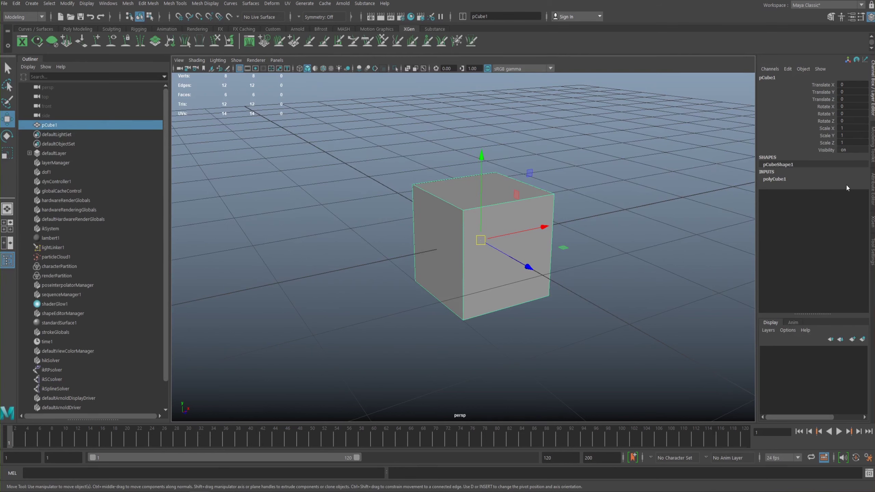
{"action": "right_click", "coordinate": [492, 213]}
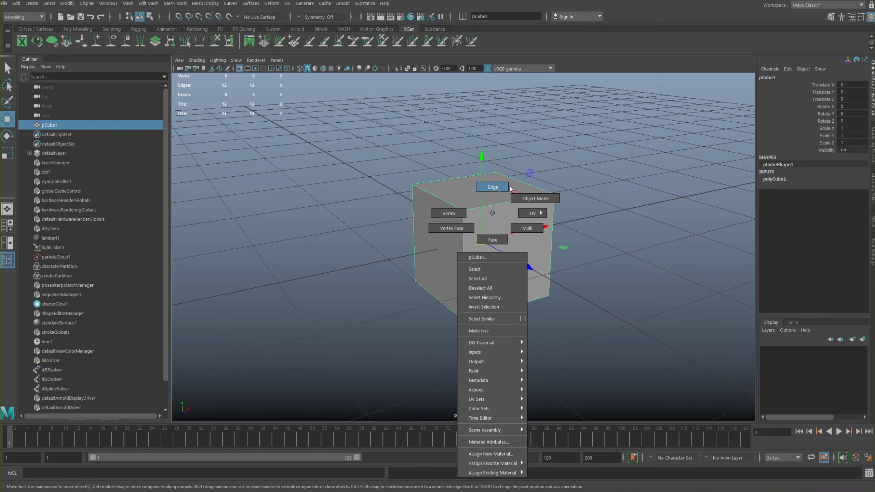
{"action": "right_click_drag", "start_coordinate": [519, 437], "coordinate": [493, 213]}
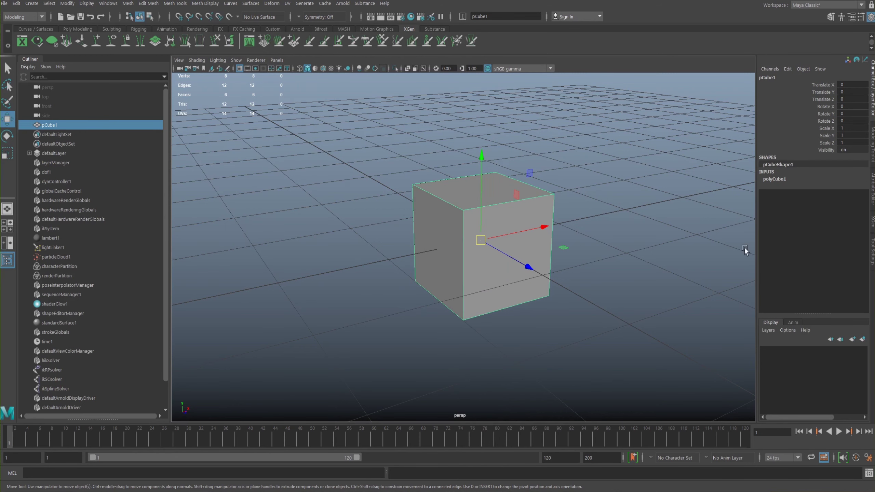
- Show the Modeling Toolkit, switch to vertex selection, and select the cube's far top corner vertex
{"action": "left_click", "coordinate": [873, 157]}
{"action": "right_click_drag", "start_coordinate": [650, 221], "coordinate": [668, 231], "text": "alt"}
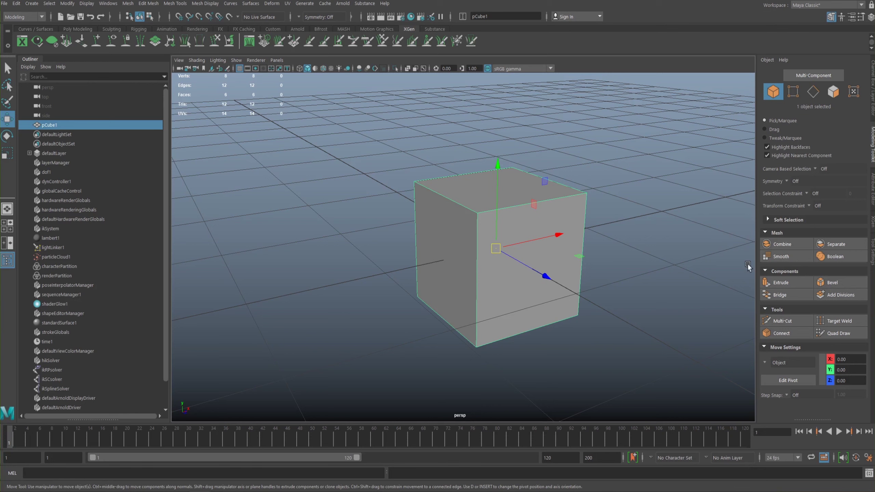
{"action": "left_click", "coordinate": [794, 91]}
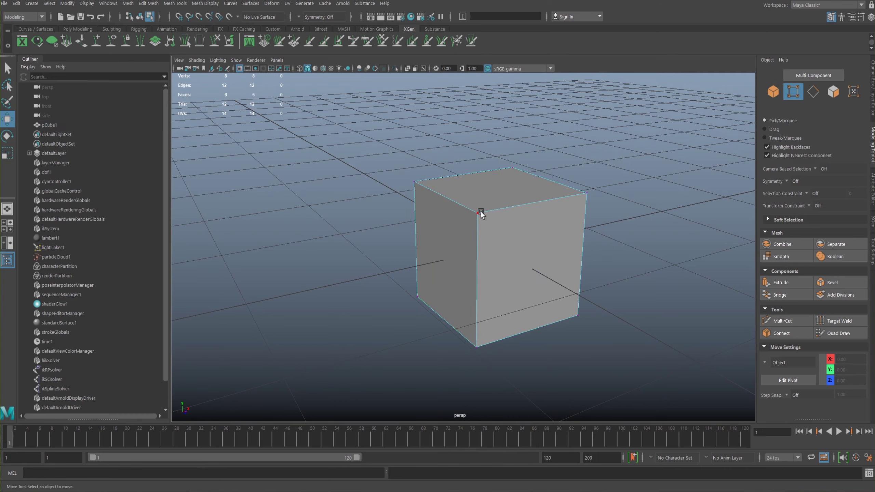
{"action": "left_click", "coordinate": [521, 161]}
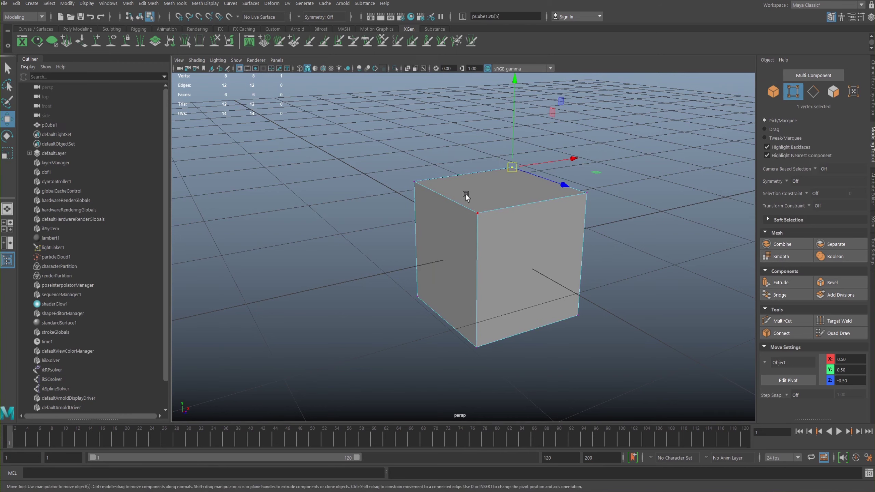
{"action": "left_click_drag", "start_coordinate": [445, 194], "coordinate": [487, 167], "text": "alt"}
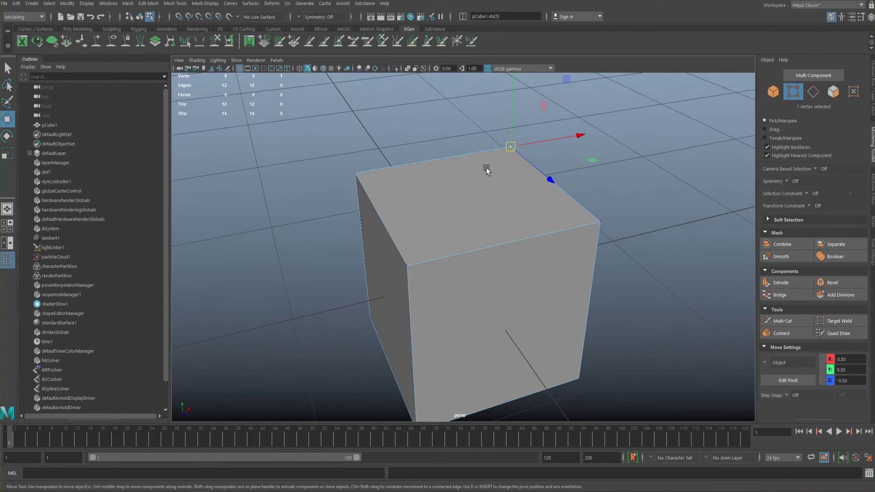
- Return the cube to object mode and check the Poly Count option in the Heads Up Display settings
{"action": "mouse_move", "coordinate": [431, 157]}
{"action": "left_mouse_down", "text": "alt"}
{"action": "mouse_move", "coordinate": [422, 179]}
{"action": "mouse_move", "coordinate": [384, 168]}
{"action": "mouse_move", "coordinate": [433, 167]}
{"action": "left_mouse_up", "text": "alt"}
{"action": "left_click_drag", "start_coordinate": [489, 123], "coordinate": [377, 155], "text": "alt"}
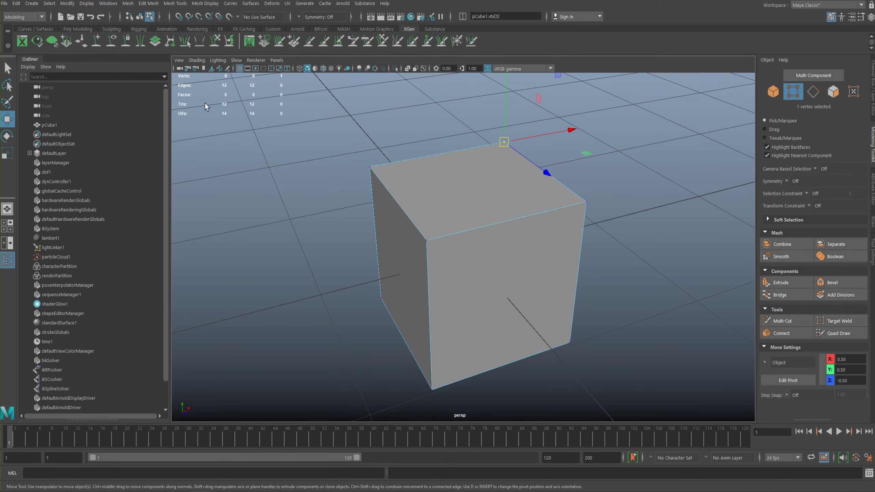
{"action": "middle_click_drag", "start_coordinate": [184, 103], "coordinate": [179, 106], "text": "alt"}
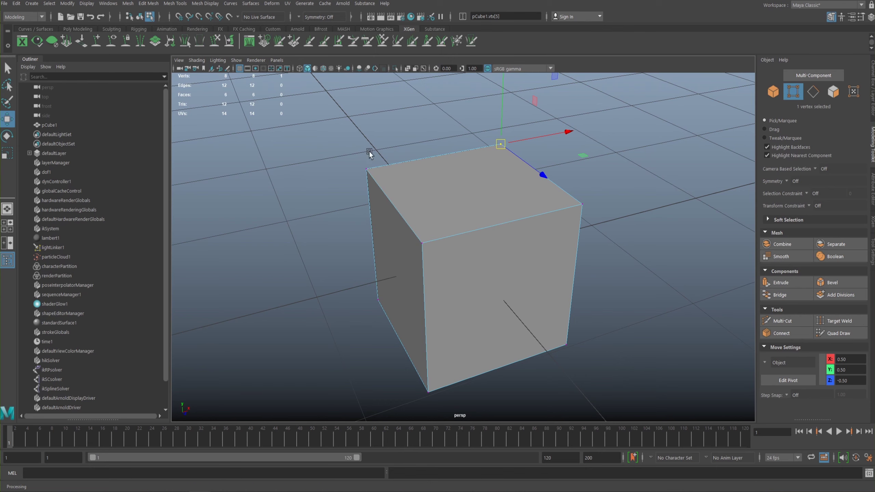
{"action": "right_click_drag", "start_coordinate": [465, 193], "coordinate": [474, 187]}
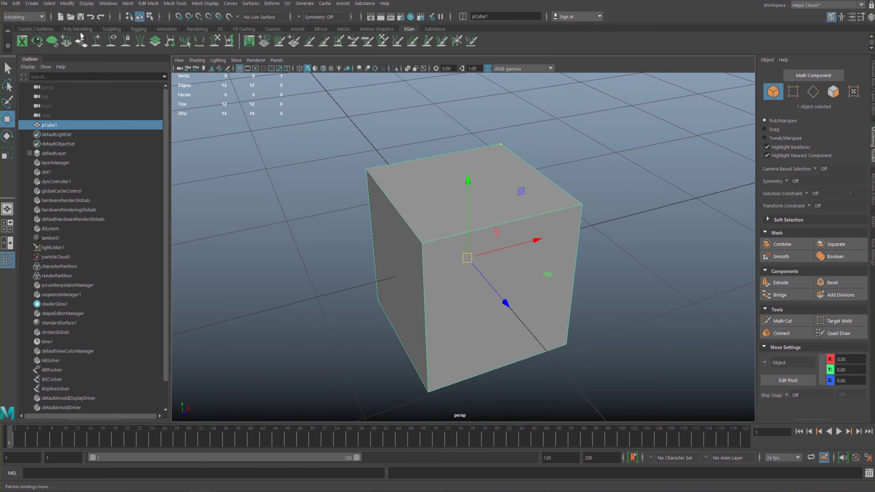
{"action": "left_click", "coordinate": [80, 4]}
{"action": "mouse_move", "coordinate": [151, 36]}
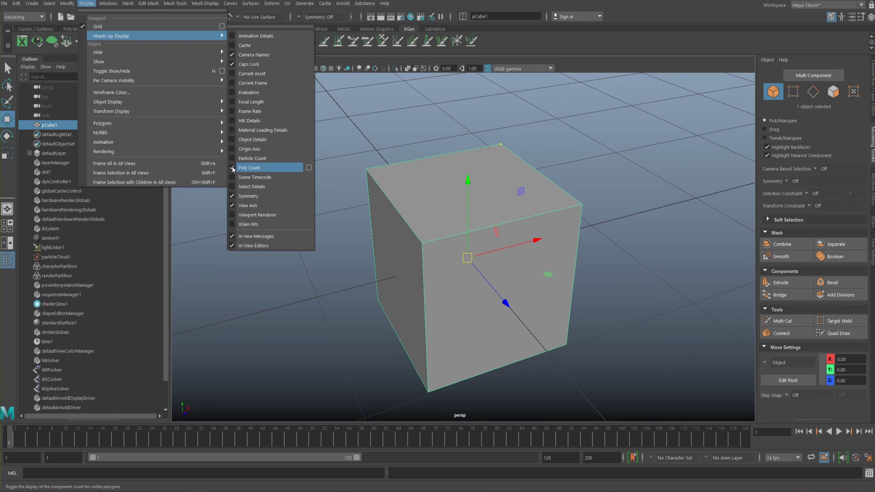
{"action": "left_click", "coordinate": [241, 168]}
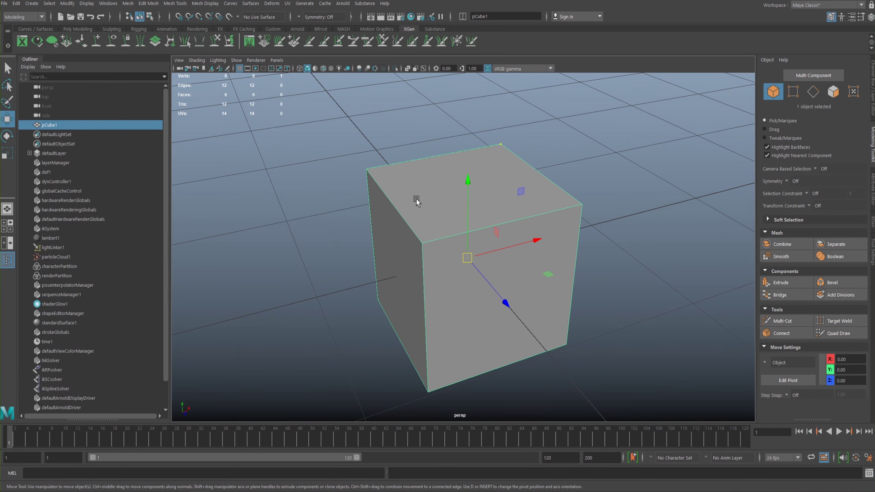
- Switch the cube to vertex mode and marquee-select different groups of its corner vertices
{"action": "right_click_drag", "start_coordinate": [441, 194], "coordinate": [335, 161]}
{"action": "left_click_drag", "start_coordinate": [336, 161], "coordinate": [632, 189], "text": "alt"}
{"action": "left_click_drag", "start_coordinate": [322, 117], "coordinate": [540, 186]}
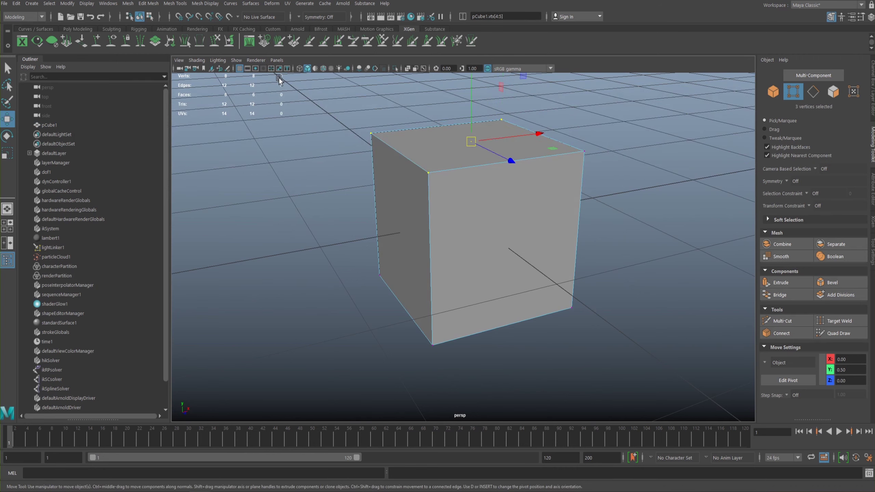
{"action": "left_click_drag", "start_coordinate": [293, 90], "coordinate": [600, 187]}
{"action": "left_click_drag", "start_coordinate": [585, 257], "coordinate": [400, 324]}
- Select only the cube's nearest top corner vertex, and clear the selection
{"action": "middle_click_drag", "start_coordinate": [512, 182], "coordinate": [485, 202], "text": "alt"}
{"action": "left_click_drag", "start_coordinate": [485, 202], "coordinate": [476, 217], "text": "alt"}
{"action": "mouse_move", "coordinate": [465, 215]}
{"action": "right_mouse_down"}
{"action": "mouse_move", "coordinate": [494, 208]}
{"action": "mouse_move", "coordinate": [465, 217]}
{"action": "right_mouse_up"}
{"action": "left_click_drag", "start_coordinate": [454, 198], "coordinate": [375, 201], "text": "alt"}
{"action": "left_click", "coordinate": [376, 230]}
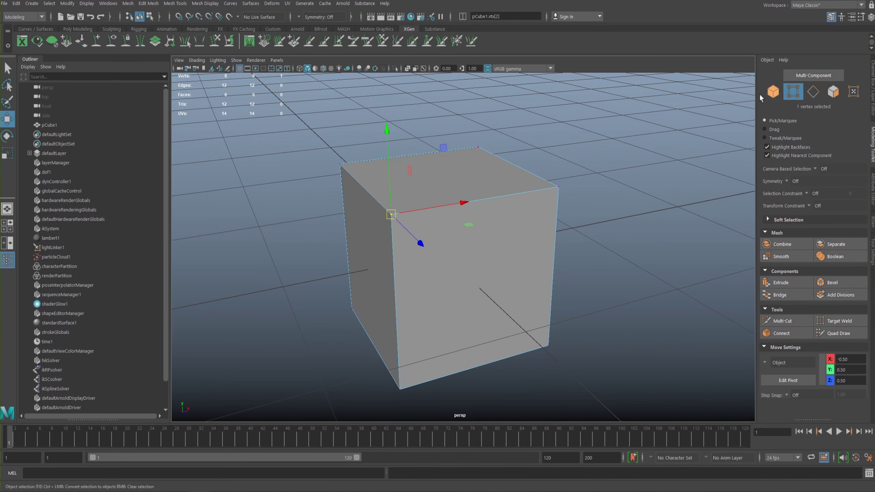
{"action": "left_click", "coordinate": [664, 248]}
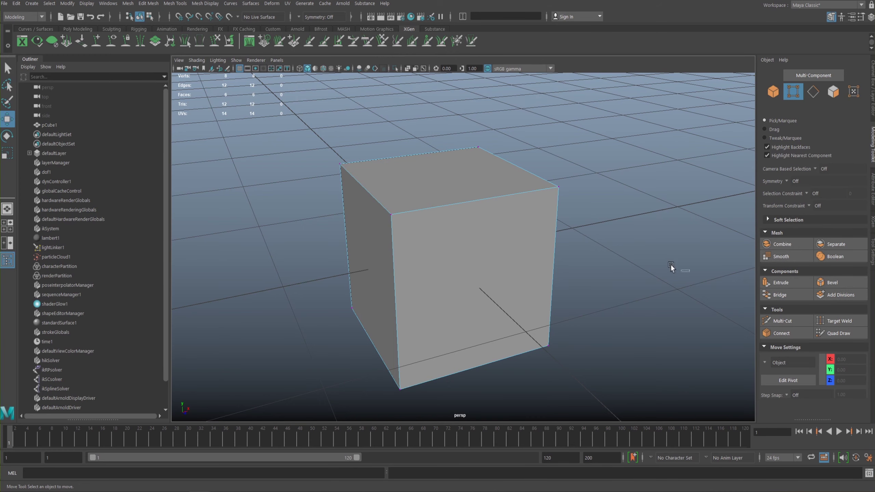
- Reselect the nearest top corner vertex, move it freely toward the back of the top face, and deselect it
{"action": "left_click_drag", "start_coordinate": [606, 229], "coordinate": [609, 175], "text": "alt"}
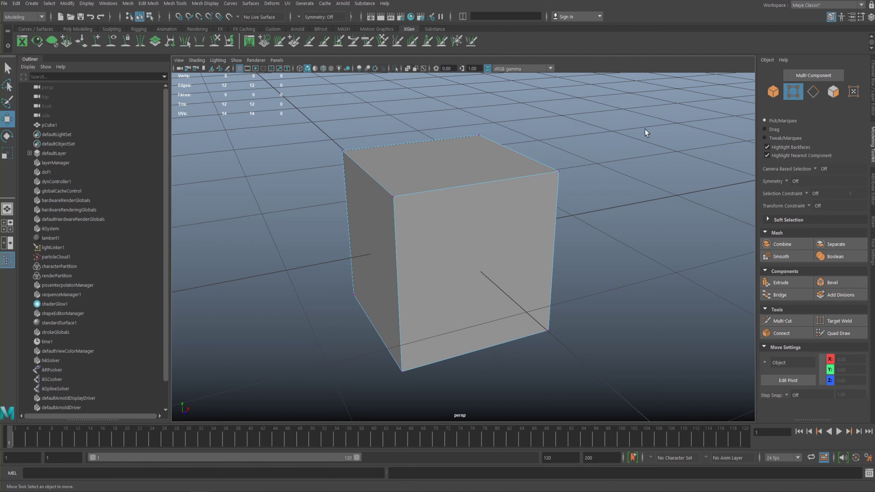
{"action": "left_click", "coordinate": [393, 196]}
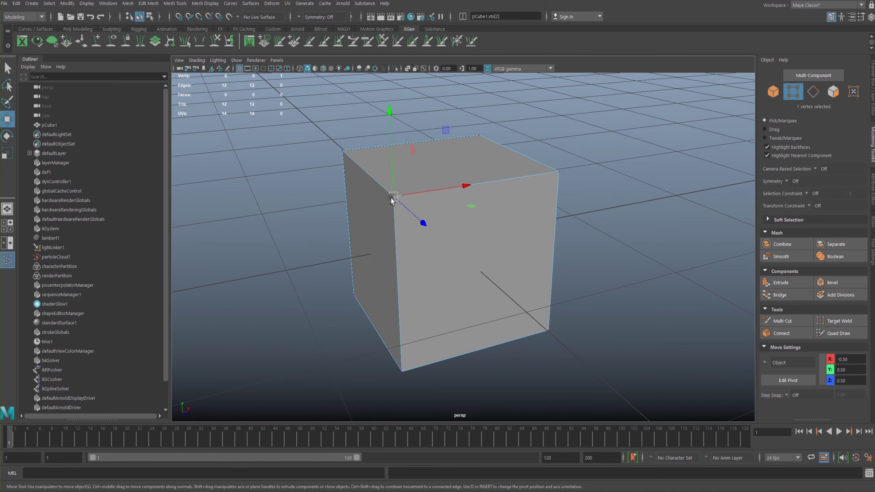
{"action": "left_click_drag", "start_coordinate": [391, 200], "coordinate": [489, 121]}
{"action": "left_click", "coordinate": [684, 327]}
{"action": "right_click_drag", "start_coordinate": [647, 285], "coordinate": [752, 168], "text": "alt"}
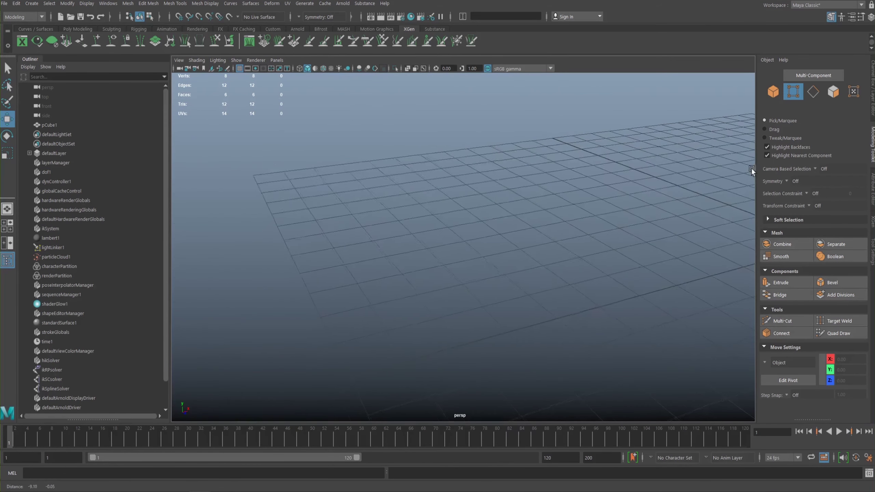
{"action": "middle_click_drag", "start_coordinate": [752, 168], "coordinate": [430, 164], "text": "alt"}
{"action": "scroll", "coordinate": [521, 188], "scroll_direction": "up", "scroll_amount": 4}
{"action": "left_click", "coordinate": [441, 258]}
{"action": "left_click", "coordinate": [469, 129]}
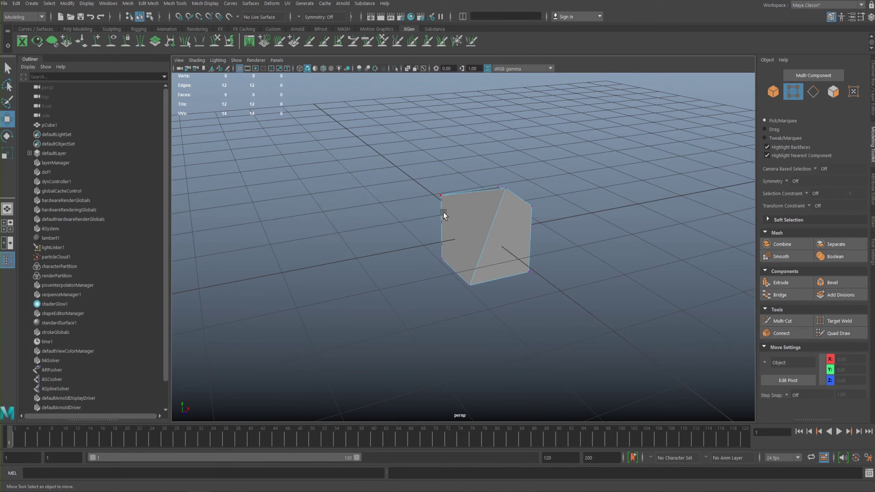
{"action": "left_click_drag", "start_coordinate": [525, 114], "coordinate": [570, 193], "text": "alt"}
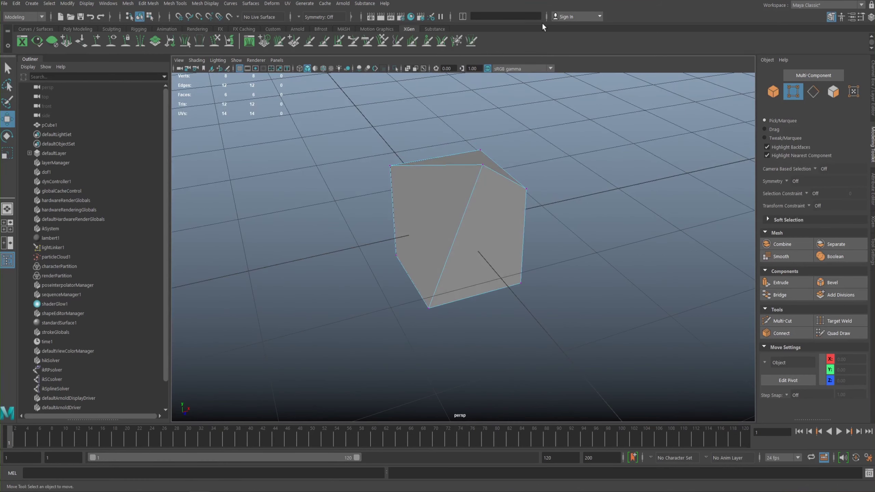
- Return to object mode, clear the selection, and select the deformed cube as a whole
{"action": "right_click", "coordinate": [481, 194]}
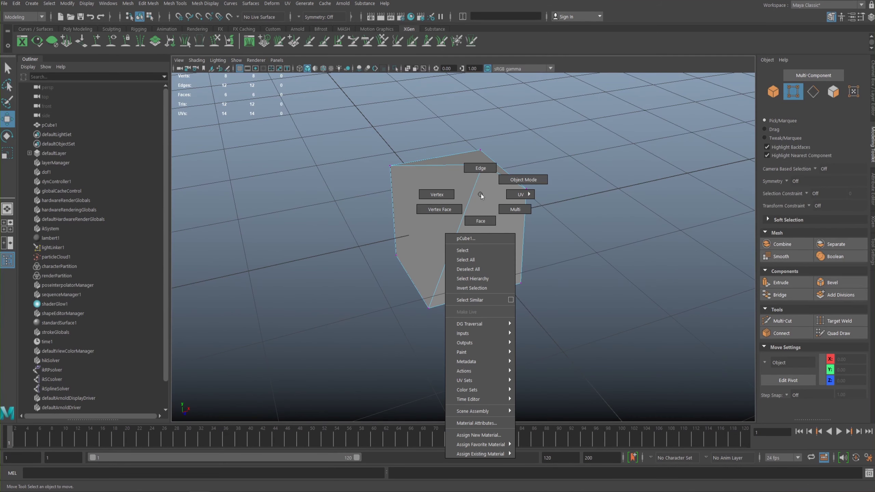
{"action": "left_click", "coordinate": [517, 179]}
{"action": "left_click", "coordinate": [607, 250]}
{"action": "left_click", "coordinate": [480, 207]}
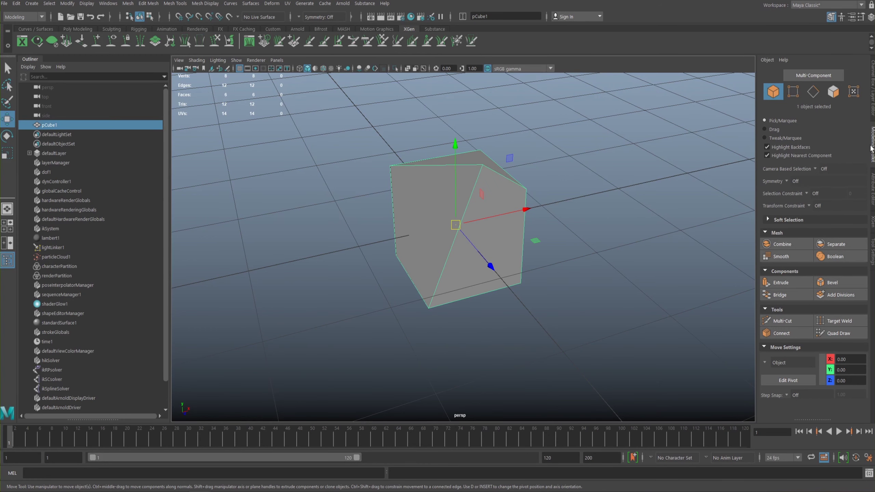
- Switch to vertex selection, pull the displaced corner vertex outward into a long point, and return to object selection
{"action": "left_click", "coordinate": [774, 93]}
{"action": "left_click", "coordinate": [774, 92]}
{"action": "left_click", "coordinate": [774, 93]}
{"action": "left_click", "coordinate": [768, 93]}
{"action": "left_click", "coordinate": [799, 94]}
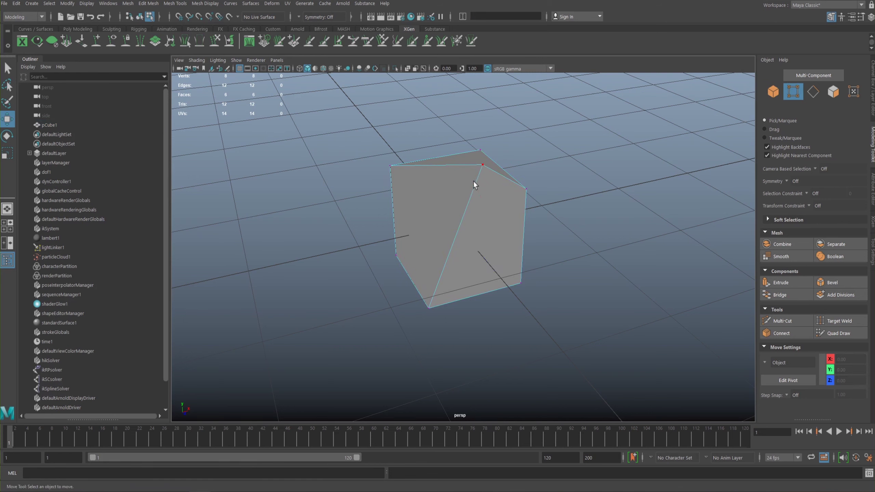
{"action": "left_click", "coordinate": [482, 165]}
{"action": "left_click_drag", "start_coordinate": [480, 168], "coordinate": [324, 268]}
{"action": "left_click", "coordinate": [773, 90]}
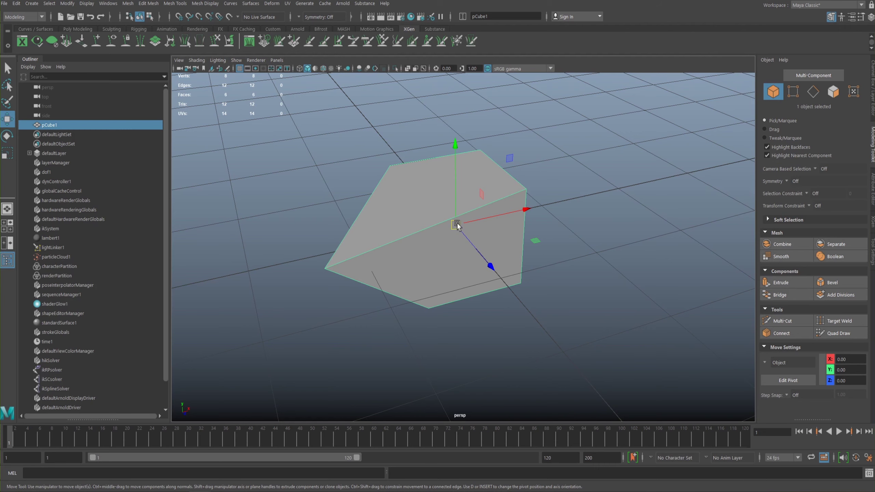
- Try moving the whole deformed cube freely, and undo each move
{"action": "left_click_drag", "start_coordinate": [455, 223], "coordinate": [423, 290]}
{"action": "left_click_drag", "start_coordinate": [489, 131], "coordinate": [502, 201]}
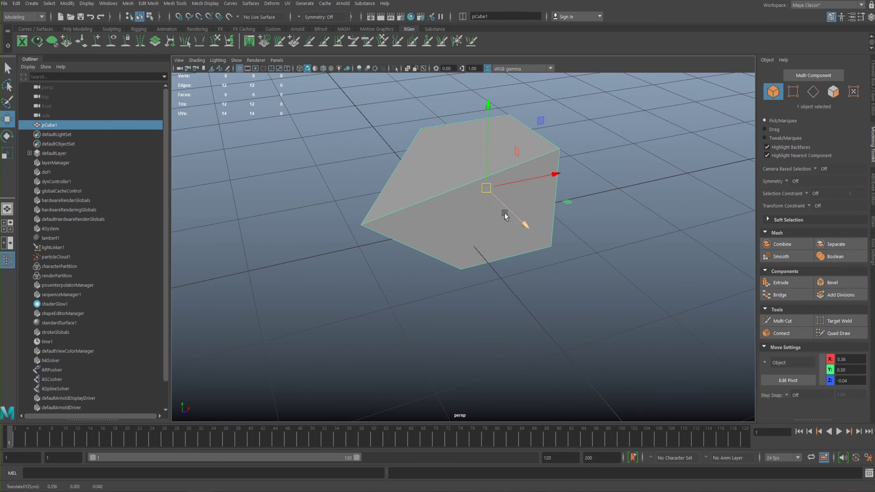
{"action": "key", "text": "ctrl+z"}
{"action": "left_click_drag", "start_coordinate": [369, 193], "coordinate": [357, 101], "text": "alt"}
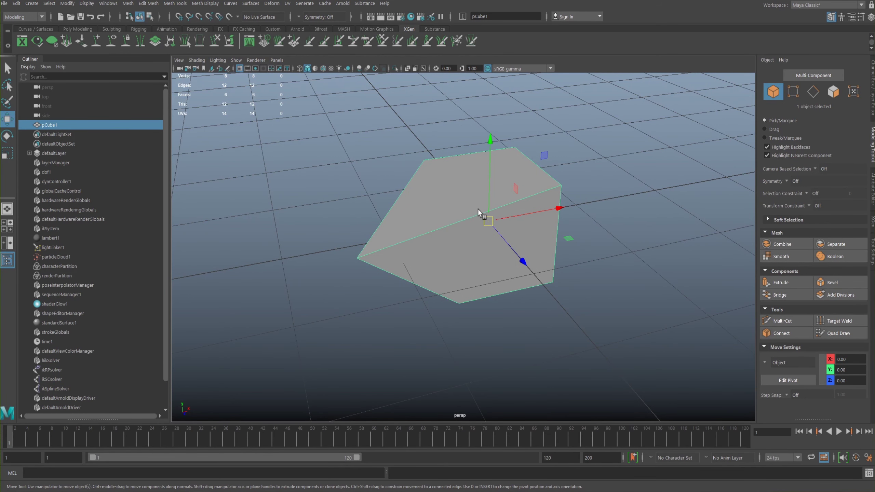
{"action": "left_click_drag", "start_coordinate": [490, 218], "coordinate": [463, 209]}
{"action": "key", "text": "ctrl+z"}
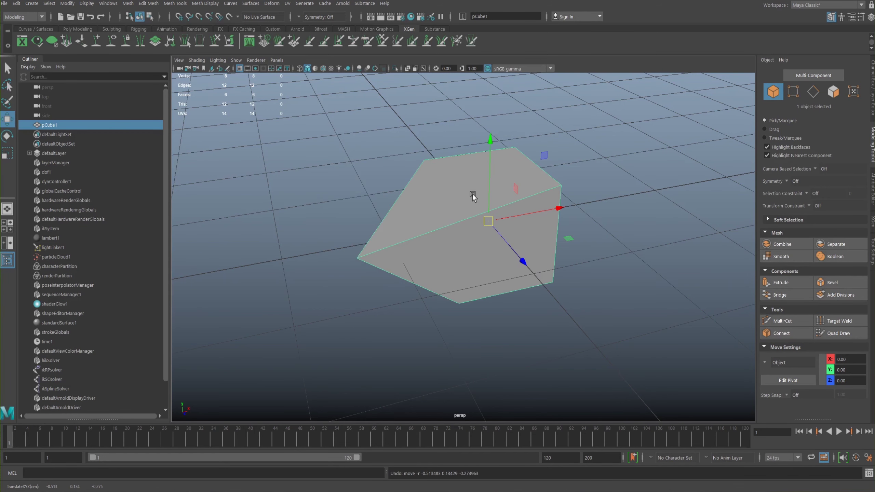
- Try rotating the deformed cube and scaling it uniformly, undoing each transformation
{"action": "key", "text": "e"}
{"action": "left_click_drag", "start_coordinate": [475, 198], "coordinate": [455, 169]}
{"action": "key", "text": "ctrl+z"}
{"action": "key", "text": "r"}
{"action": "left_click_drag", "start_coordinate": [494, 217], "coordinate": [533, 178]}
{"action": "key", "text": "ctrl+z"}
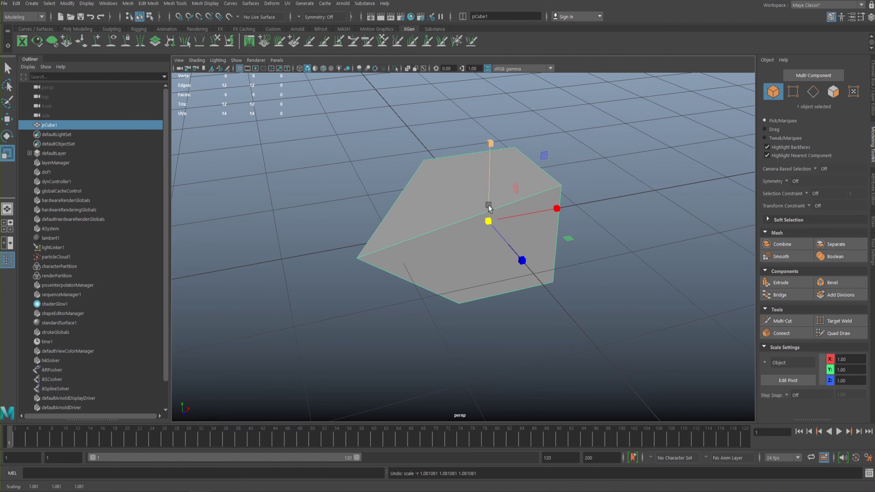
- Enlarge and shrink the Scale manipulator repeatedly, and restore its original size
{"action": "key", "text": "plus"}
{"action": "key", "text": "minus"}
{"action": "key", "text": "minus"}
{"action": "key", "text": "minus"}
{"action": "key", "text": "plus"}
{"action": "key", "text": "plus"}
{"action": "key", "text": "minus"}
{"action": "key", "text": "minus"}
{"action": "key", "text": "minus"}
{"action": "key", "text": "plus"}
{"action": "key", "text": "plus"}
{"action": "key", "text": "plus"}
- Cycle through the Move, Rotate and Scale tools to the Select tool, then deselect and reselect the deformed cube
{"action": "left_click", "coordinate": [8, 120]}
{"action": "left_click", "coordinate": [10, 137]}
{"action": "left_click", "coordinate": [10, 153]}
{"action": "left_click", "coordinate": [8, 68]}
{"action": "left_click", "coordinate": [308, 227]}
{"action": "left_click", "coordinate": [441, 203]}
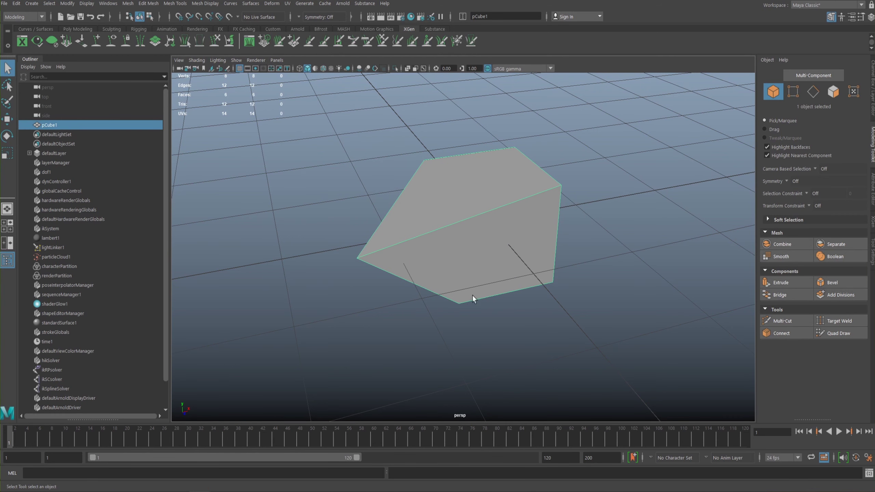
- Switch to the Move tool, try moving the deformed cube, and undo the move
{"action": "key", "text": "w"}
{"action": "left_click_drag", "start_coordinate": [455, 263], "coordinate": [442, 196], "text": "alt"}
{"action": "left_click_drag", "start_coordinate": [474, 236], "coordinate": [432, 171]}
{"action": "key", "text": "ctrl+z"}
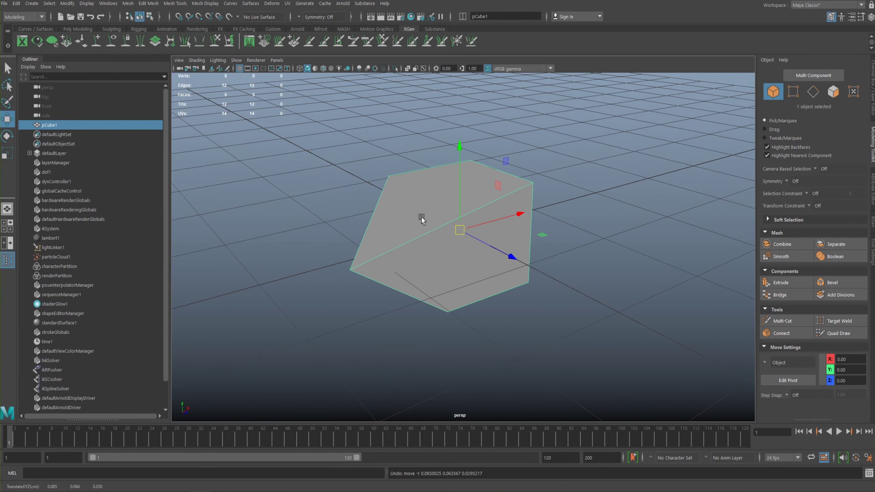
- Switch the deformed cube to edge selection
{"action": "middle_click_drag", "start_coordinate": [421, 216], "coordinate": [428, 233], "text": "alt"}
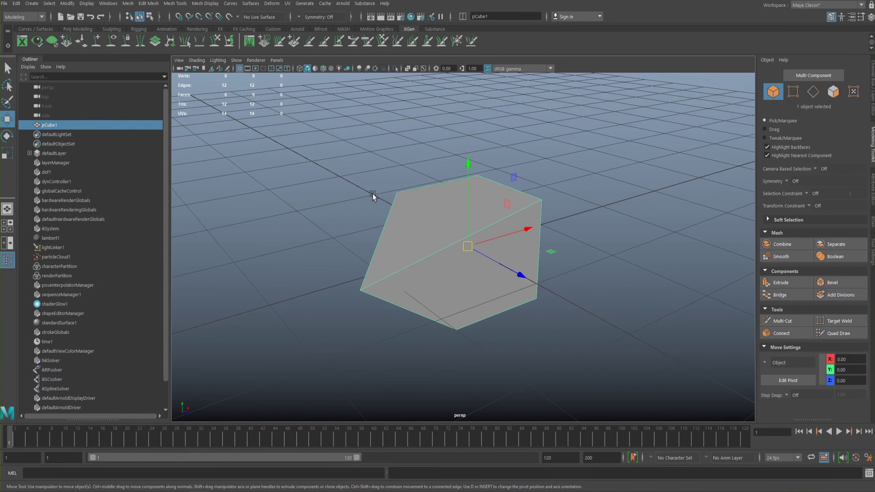
{"action": "middle_click_drag", "start_coordinate": [387, 200], "coordinate": [359, 196], "text": "alt"}
{"action": "right_click_drag", "start_coordinate": [365, 220], "coordinate": [335, 186], "text": "alt"}
{"action": "left_click_drag", "start_coordinate": [335, 186], "coordinate": [339, 199], "text": "alt"}
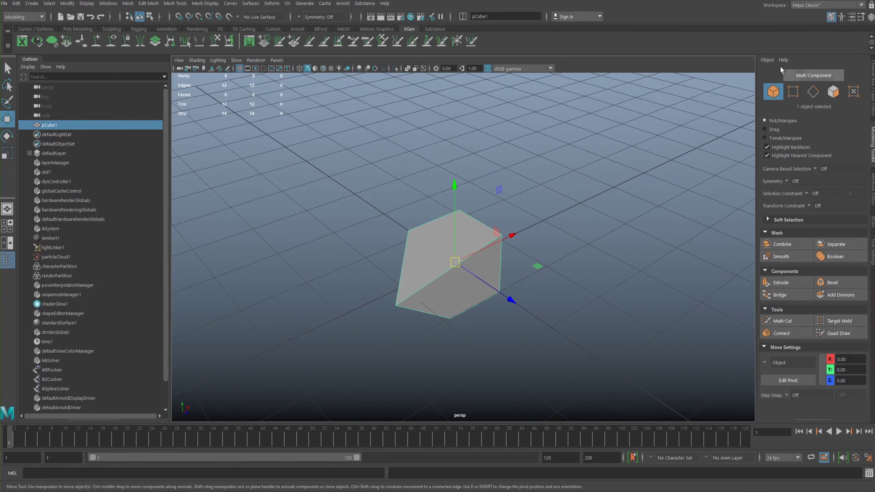
{"action": "middle_click_drag", "start_coordinate": [421, 202], "coordinate": [428, 146], "text": "alt"}
{"action": "right_click_drag", "start_coordinate": [428, 146], "coordinate": [515, 189], "text": "alt"}
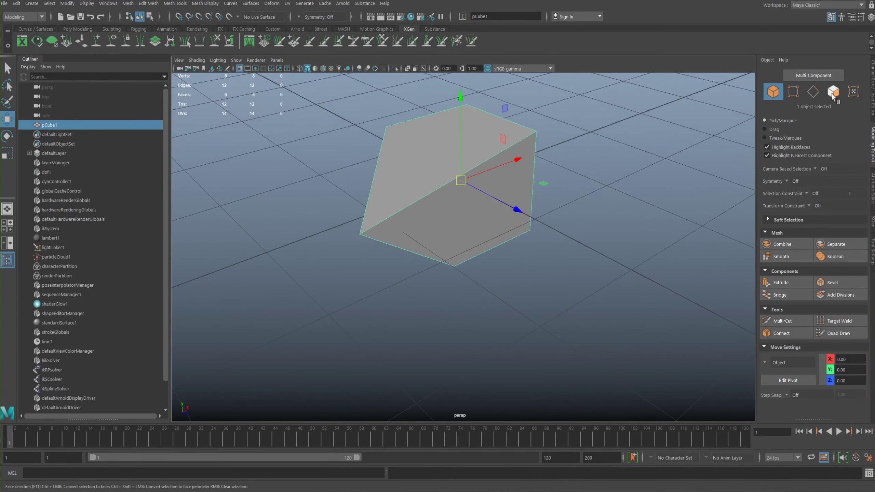
{"action": "left_click", "coordinate": [813, 91]}
{"action": "middle_click_drag", "start_coordinate": [413, 158], "coordinate": [496, 205], "text": "alt"}
{"action": "left_click_drag", "start_coordinate": [497, 206], "coordinate": [488, 182], "text": "alt"}
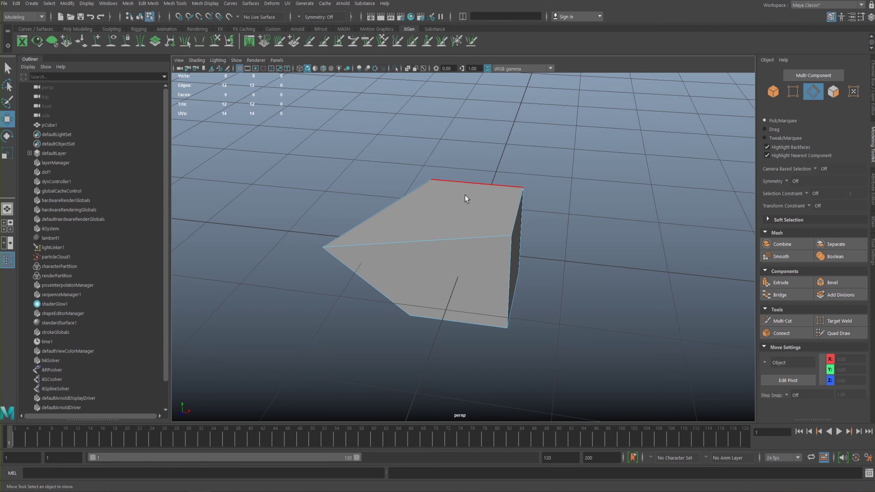
- Return the deformed cube to object mode, and use its marking menu to choose edge mode
{"action": "right_click", "coordinate": [469, 205]}
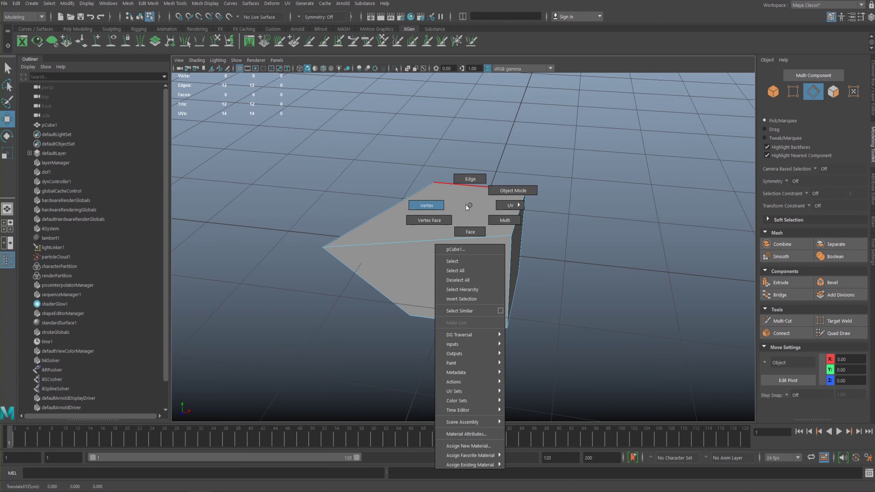
{"action": "right_click_drag", "start_coordinate": [466, 205], "coordinate": [512, 191]}
{"action": "right_click_drag", "start_coordinate": [471, 211], "coordinate": [468, 208]}
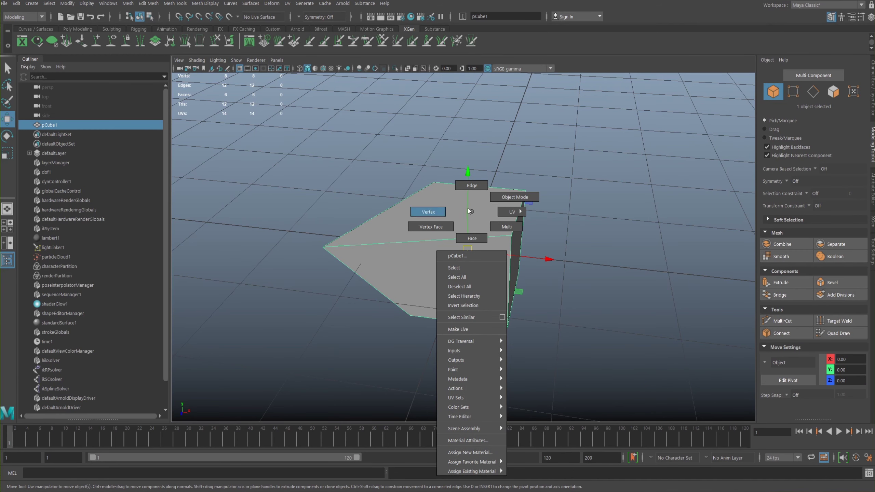
{"action": "right_click", "coordinate": [471, 210]}
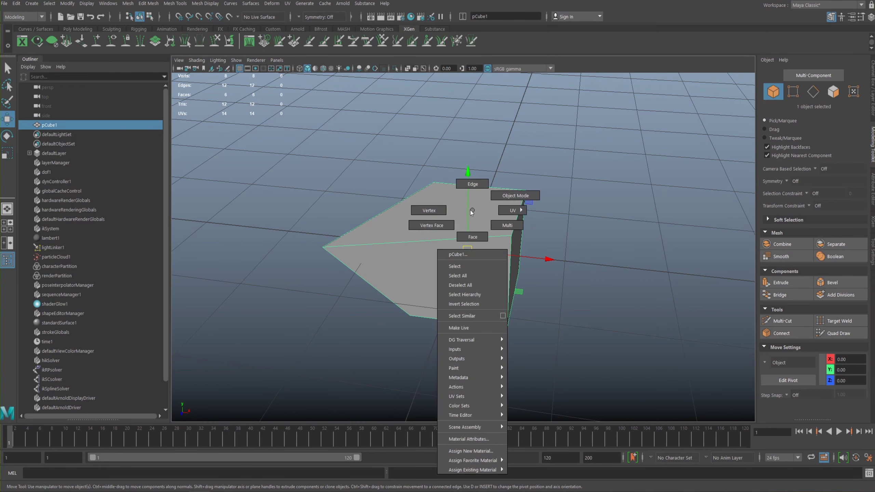
{"action": "left_click", "coordinate": [473, 184]}
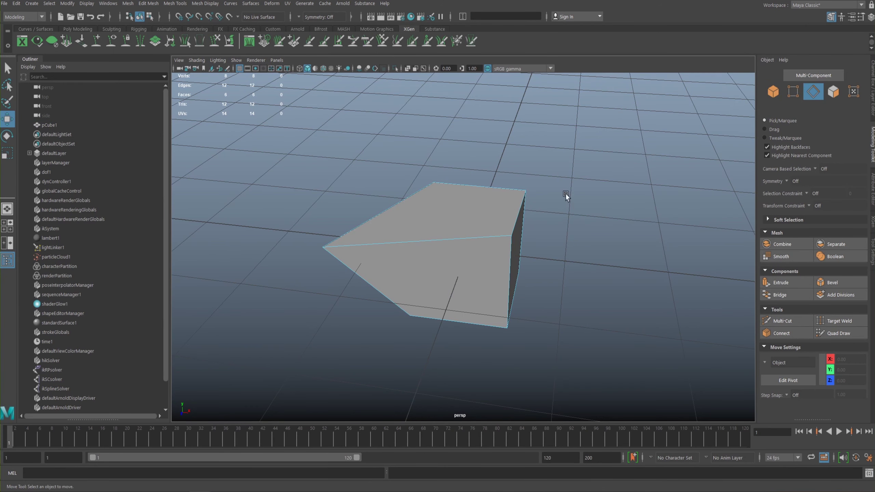
- Select individual edges, ending with the bottom edge of the narrow shaded side face, and return to object mode
{"action": "left_click", "coordinate": [497, 186]}
{"action": "left_click_drag", "start_coordinate": [496, 191], "coordinate": [478, 180], "text": "alt"}
{"action": "left_click", "coordinate": [548, 186]}
{"action": "left_click", "coordinate": [547, 185], "text": "shift"}
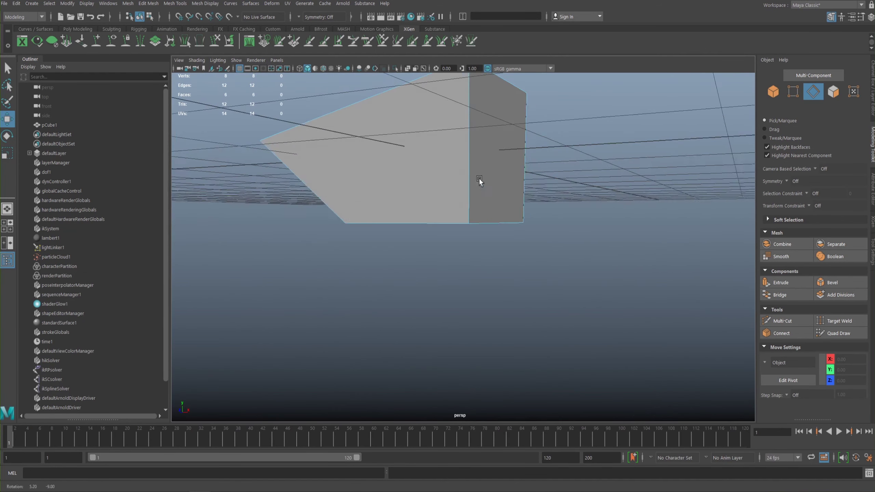
{"action": "left_click", "coordinate": [488, 222]}
{"action": "mouse_move", "coordinate": [489, 222]}
{"action": "left_mouse_down", "text": "alt"}
{"action": "mouse_move", "coordinate": [496, 263]}
{"action": "mouse_move", "coordinate": [385, 229]}
{"action": "mouse_move", "coordinate": [471, 202]}
{"action": "mouse_move", "coordinate": [451, 187]}
{"action": "mouse_move", "coordinate": [445, 215]}
{"action": "mouse_move", "coordinate": [461, 230]}
{"action": "mouse_move", "coordinate": [493, 229]}
{"action": "left_mouse_up", "text": "alt"}
{"action": "left_click_drag", "start_coordinate": [463, 271], "coordinate": [432, 208], "text": "alt"}
{"action": "right_click_drag", "start_coordinate": [425, 188], "coordinate": [469, 171]}
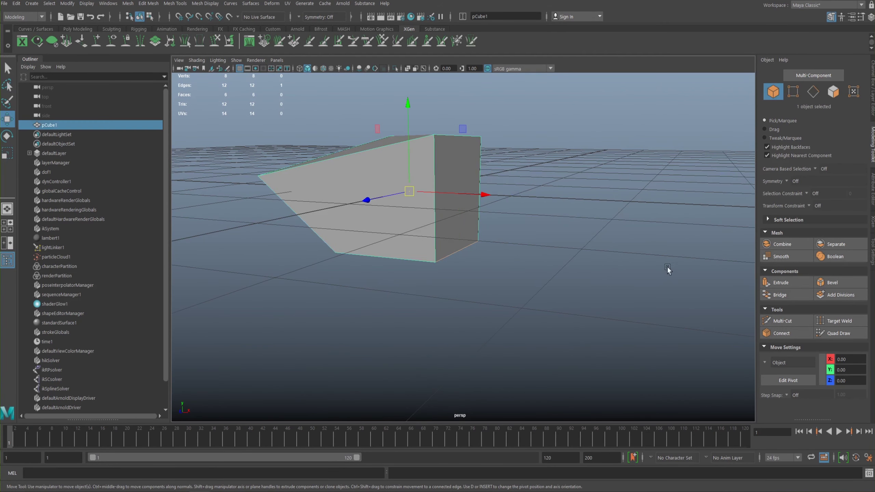
- Create a second polygon cube and move it along the X axis to about 1.75, beside the deformed cube
{"action": "left_click", "coordinate": [595, 267]}
{"action": "key", "text": "space"}
{"action": "left_click_drag", "start_coordinate": [550, 172], "coordinate": [691, 216]}
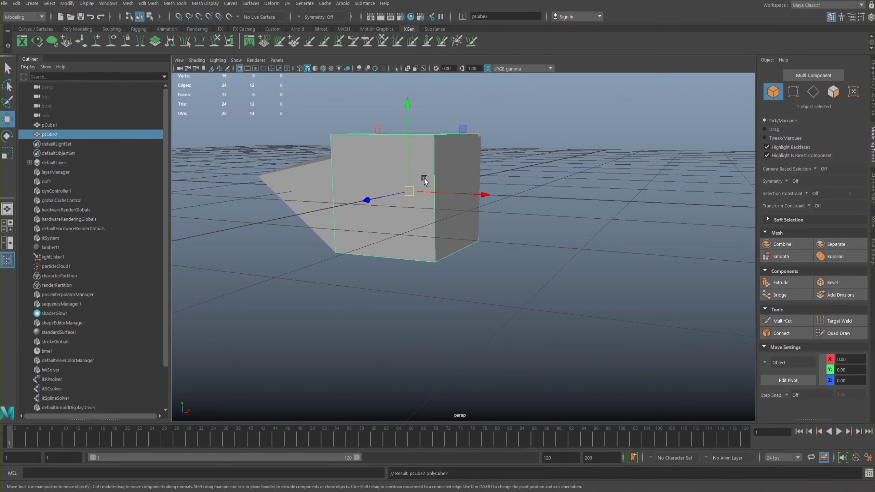
{"action": "left_click_drag", "start_coordinate": [490, 195], "coordinate": [690, 216]}
{"action": "left_click_drag", "start_coordinate": [527, 183], "coordinate": [593, 186], "text": "alt"}
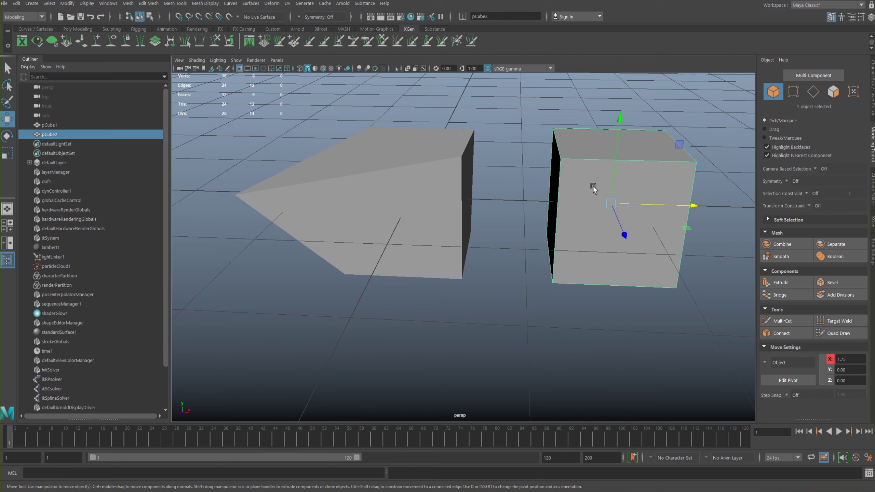
- Switch the deformed cube to edge selection and marquee-select all of its edges
{"action": "left_click_drag", "start_coordinate": [413, 127], "coordinate": [429, 181], "text": "alt"}
{"action": "left_click", "coordinate": [429, 181]}
{"action": "left_click_drag", "start_coordinate": [521, 195], "coordinate": [513, 211], "text": "alt"}
{"action": "right_click_drag", "start_coordinate": [426, 193], "coordinate": [424, 166]}
{"action": "left_click_drag", "start_coordinate": [201, 146], "coordinate": [516, 318]}
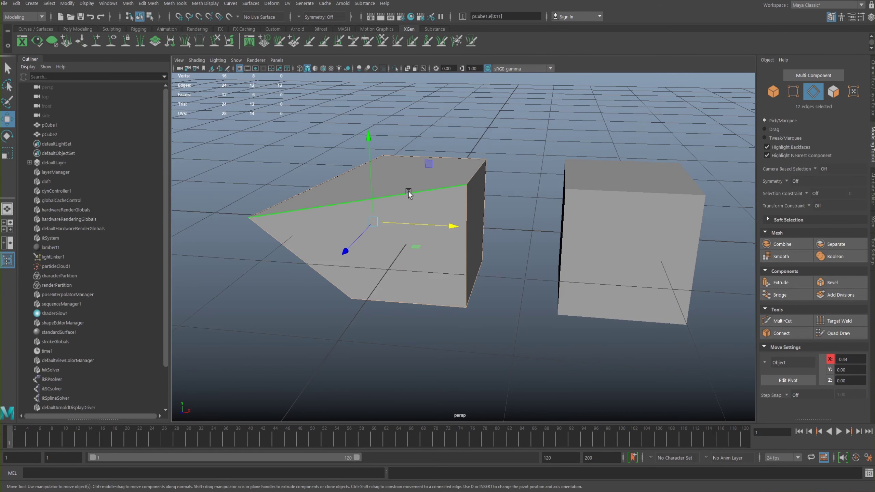
- Select the second cube and set its width, height and depth subdivisions to 10 each in its polyCube2 inputs
{"action": "left_click", "coordinate": [483, 207]}
{"action": "left_click_drag", "start_coordinate": [483, 206], "coordinate": [460, 196], "text": "alt"}
{"action": "left_click", "coordinate": [459, 196]}
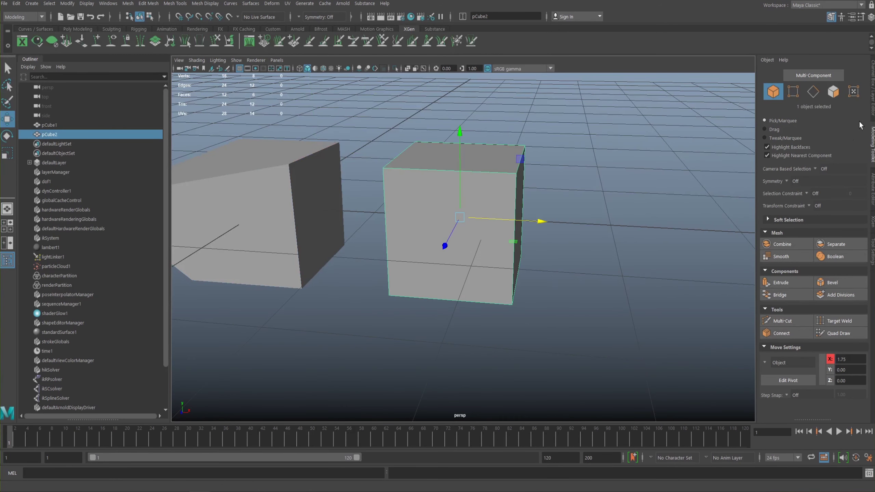
{"action": "left_click", "coordinate": [872, 110]}
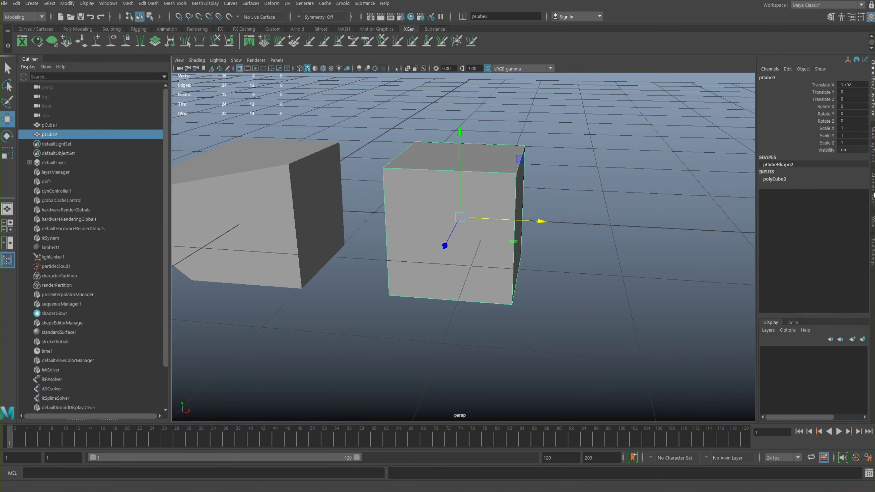
{"action": "left_click", "coordinate": [775, 179]}
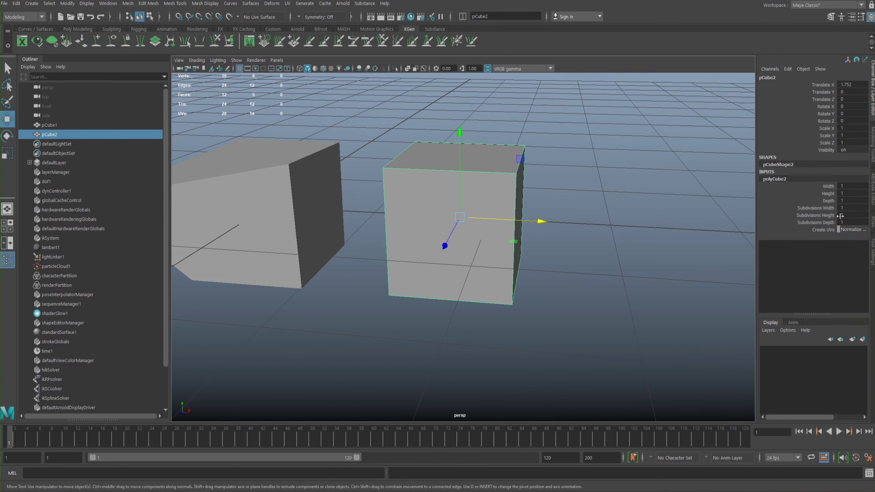
{"action": "double_click", "coordinate": [848, 209]}
{"action": "type", "text": "10"}
{"action": "key", "text": "Tab"}
{"action": "type", "text": "10"}
{"action": "key", "text": "Tab"}
{"action": "type", "text": "10"}
{"action": "key", "text": "Return"}
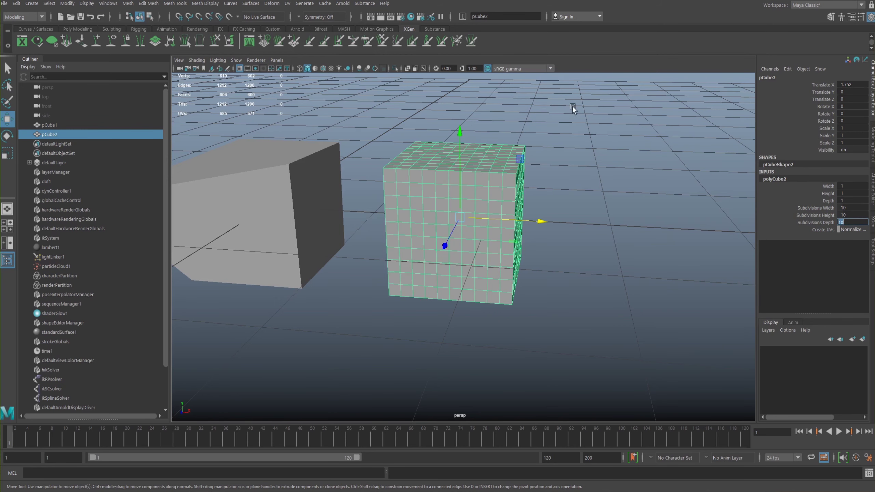
- Switch the subdivided cube to edge selection and select neighbouring single horizontal edges on its front face one after another
{"action": "right_click_drag", "start_coordinate": [436, 225], "coordinate": [504, 253], "text": "alt"}
{"action": "middle_click_drag", "start_coordinate": [487, 217], "coordinate": [493, 224], "text": "alt"}
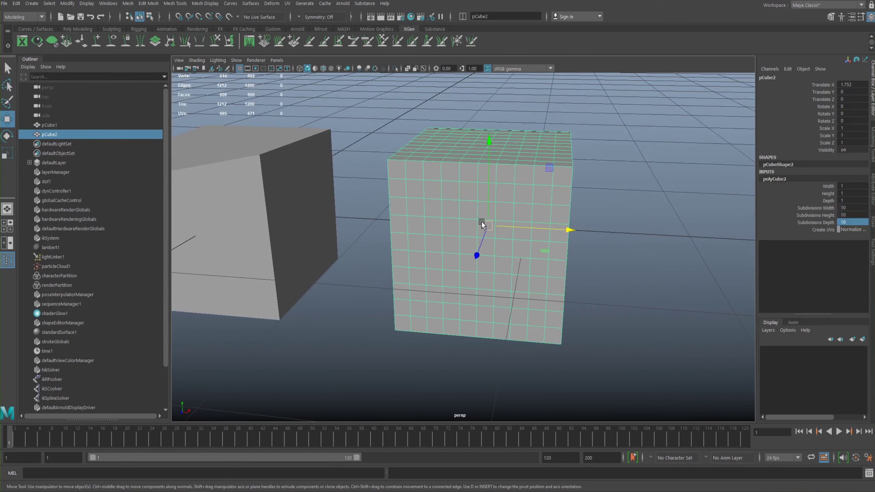
{"action": "right_click_drag", "start_coordinate": [484, 223], "coordinate": [485, 193]}
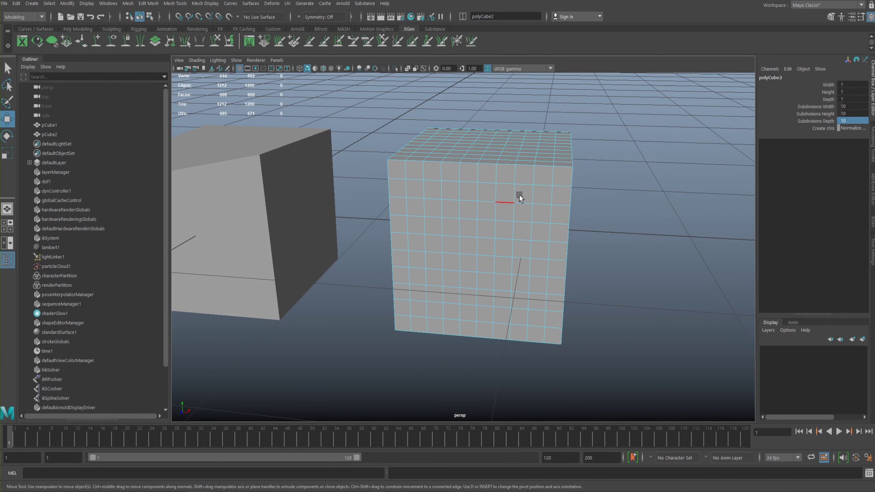
{"action": "left_click", "coordinate": [508, 202]}
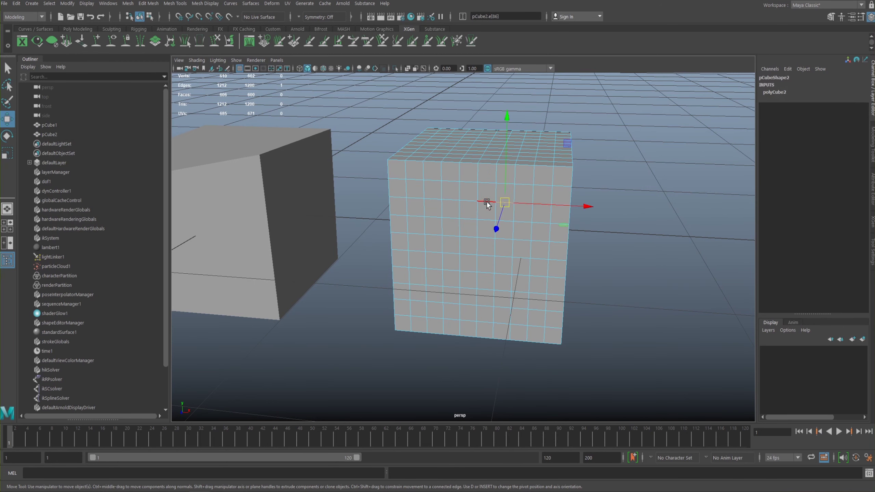
{"action": "left_click", "coordinate": [485, 202]}
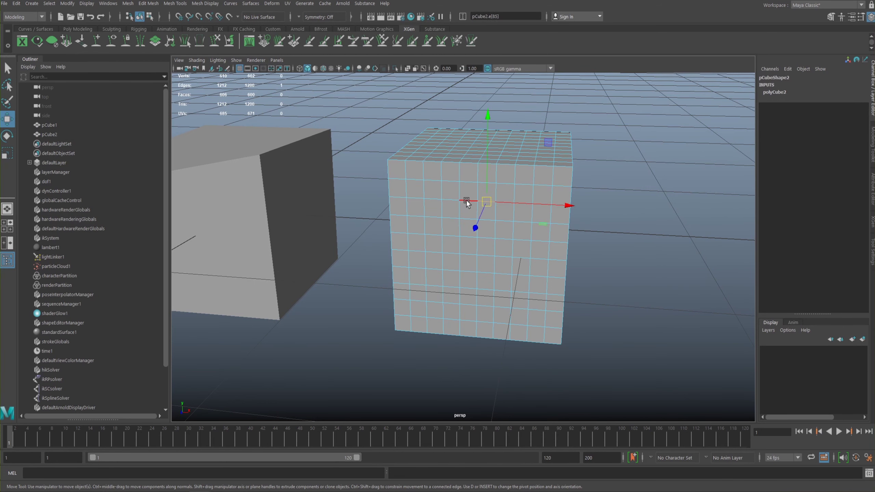
- Select the full horizontal edge loop, then add the loop below it and two adjacent vertical loops to the selection
{"action": "double_click", "coordinate": [480, 204]}
{"action": "left_click_drag", "start_coordinate": [589, 299], "coordinate": [593, 249], "text": "alt"}
{"action": "middle_click_drag", "start_coordinate": [543, 254], "coordinate": [516, 246], "text": "alt"}
{"action": "right_click_drag", "start_coordinate": [516, 246], "coordinate": [519, 226], "text": "alt"}
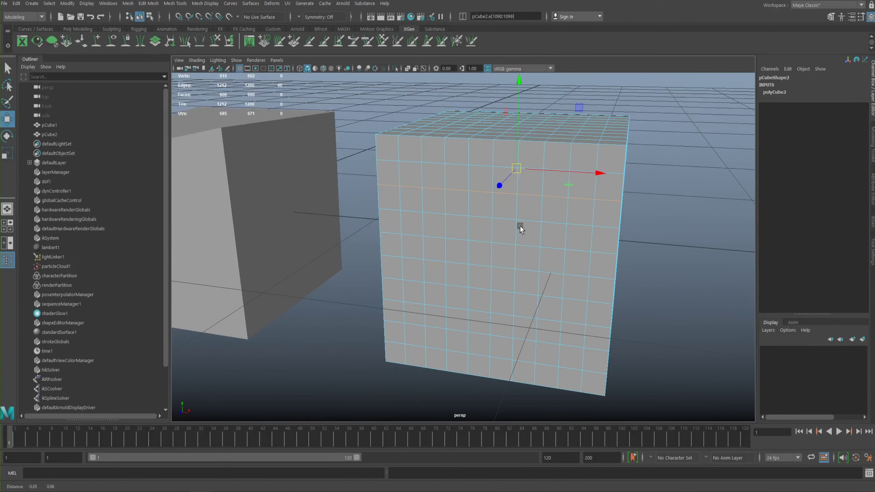
{"action": "double_click", "coordinate": [482, 216], "text": "shift"}
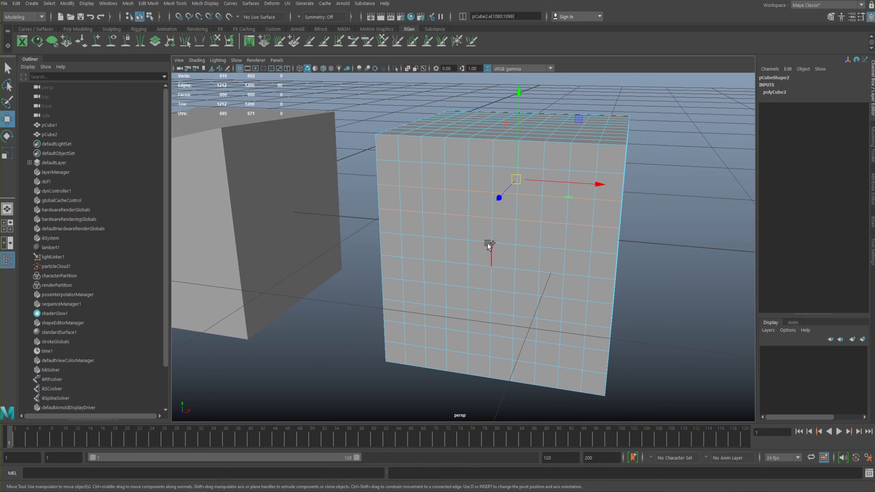
{"action": "double_click", "coordinate": [491, 230], "text": "shift"}
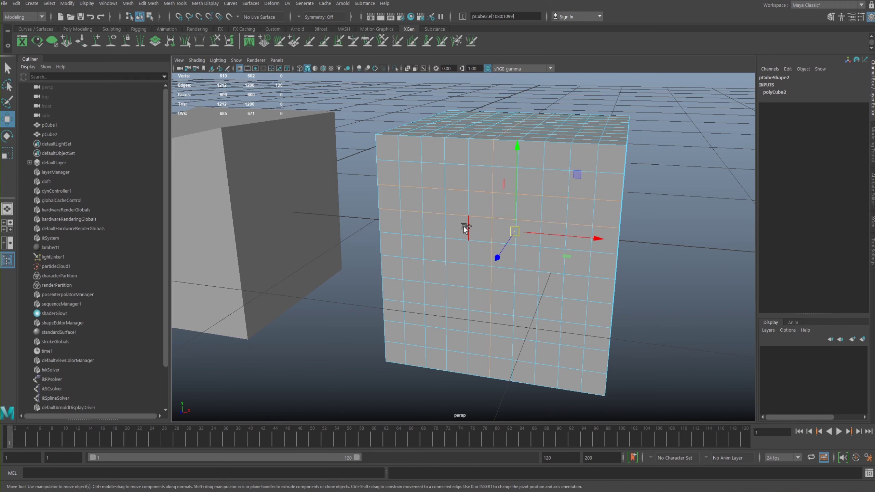
{"action": "double_click", "coordinate": [465, 227], "text": "shift"}
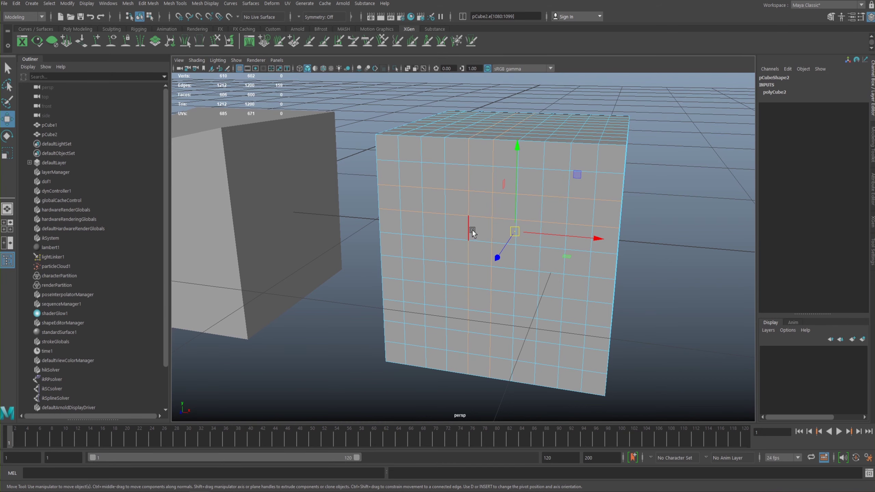
{"action": "right_click_drag", "start_coordinate": [427, 212], "coordinate": [357, 203], "text": "alt"}
{"action": "mouse_move", "coordinate": [357, 202]}
{"action": "left_mouse_down", "text": "alt"}
{"action": "mouse_move", "coordinate": [385, 205]}
{"action": "mouse_move", "coordinate": [356, 201]}
{"action": "mouse_move", "coordinate": [374, 203]}
{"action": "left_mouse_up", "text": "alt"}
{"action": "key", "text": "super"}
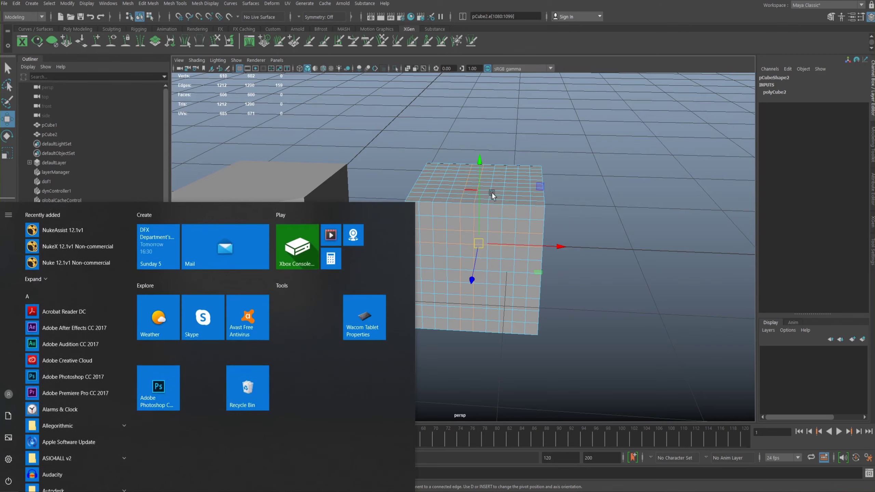
{"action": "middle_click_drag", "start_coordinate": [507, 210], "coordinate": [519, 201]}
{"action": "key", "text": "ctrl+z"}
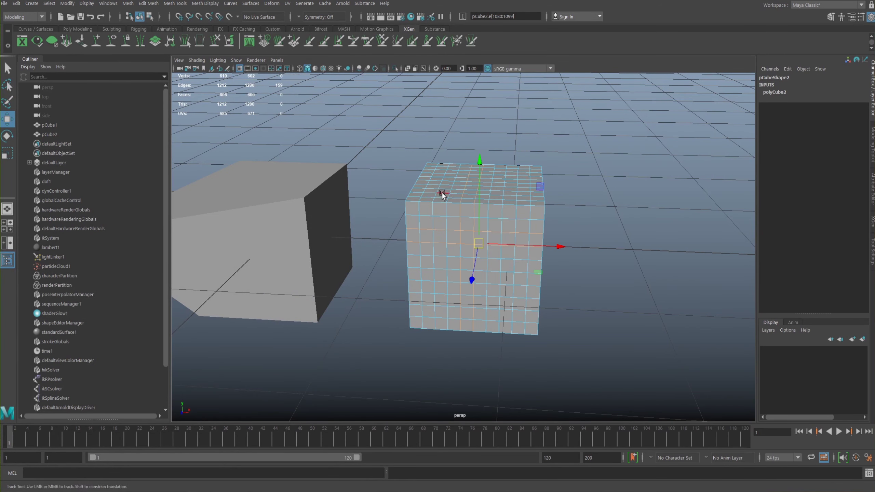
{"action": "scroll", "coordinate": [442, 194], "scroll_direction": "up", "scroll_amount": 5}
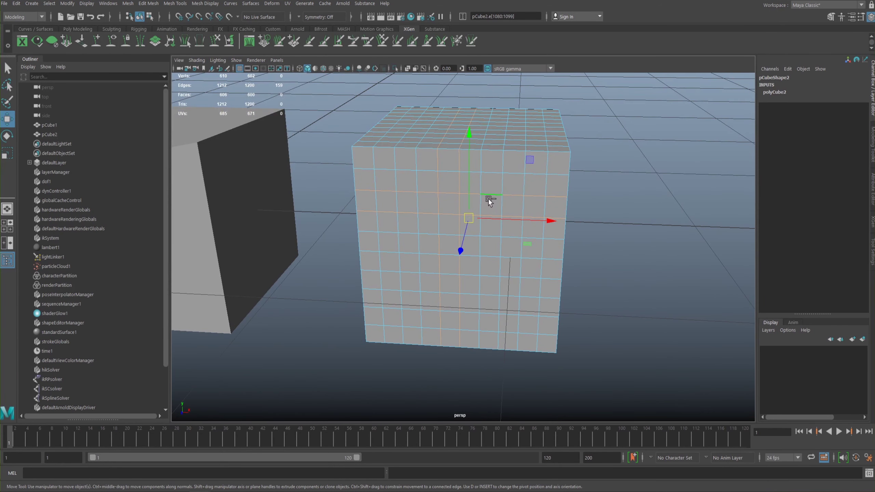
- Show the Modeling Toolkit and convert the selected edge loops to an edge perimeter using the component conversion marking menu
{"action": "left_click", "coordinate": [871, 153]}
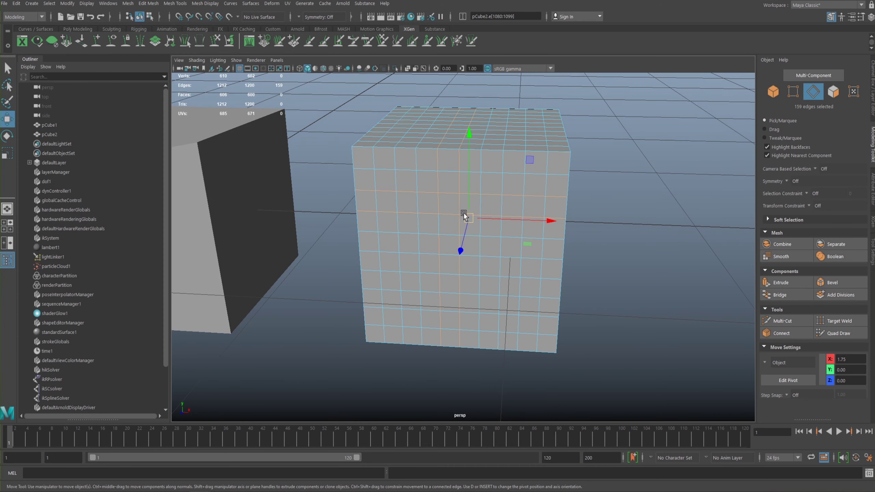
{"action": "right_click", "coordinate": [493, 202], "text": "ctrl"}
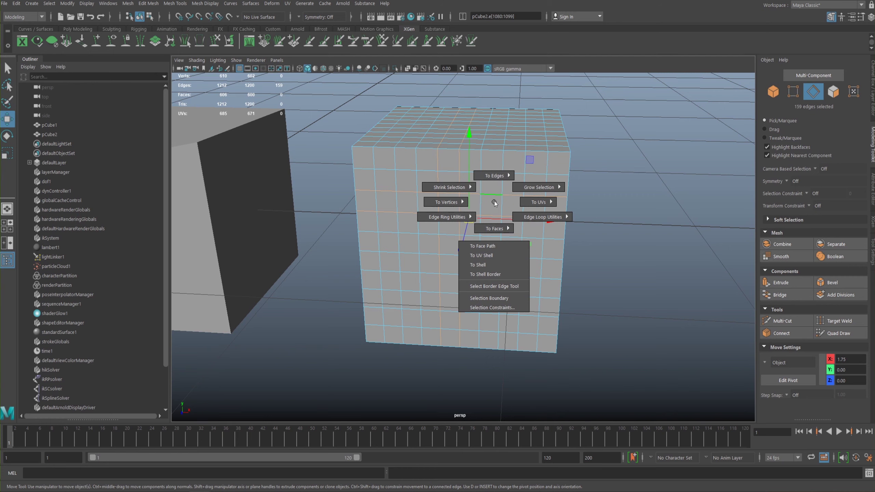
{"action": "left_click", "coordinate": [494, 203]}
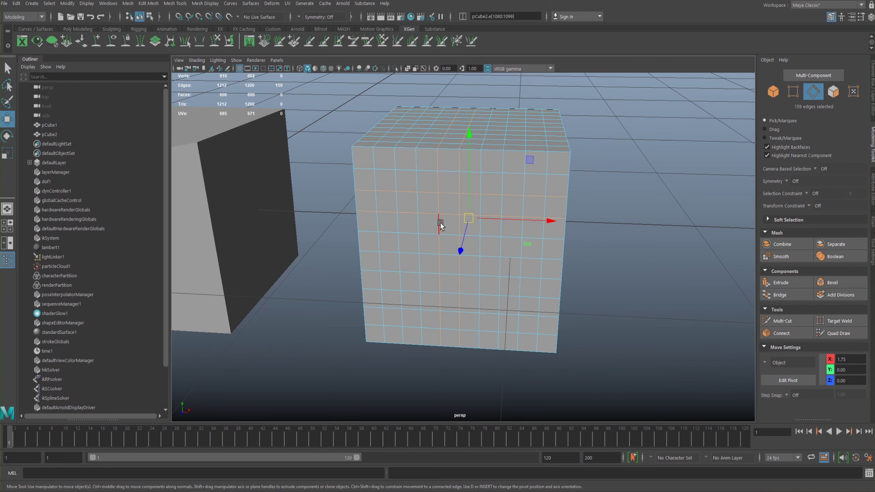
{"action": "right_click", "coordinate": [485, 203], "text": "ctrl"}
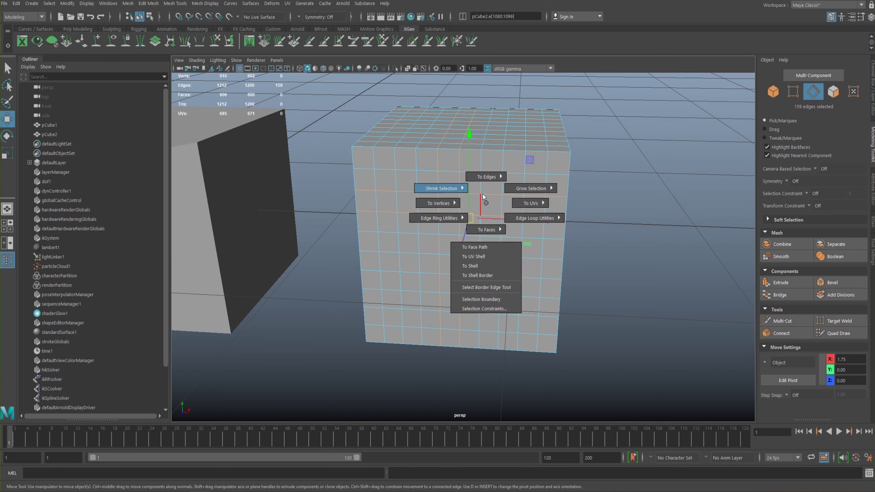
{"action": "mouse_move", "coordinate": [485, 171]}
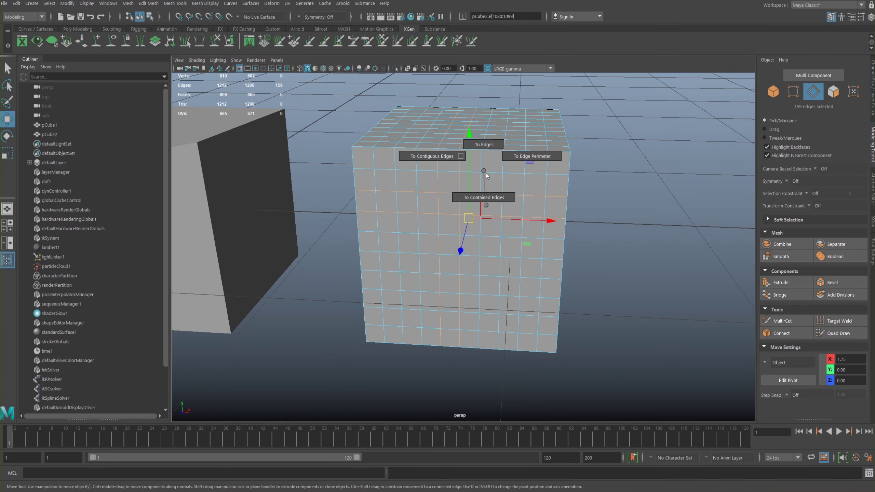
{"action": "right_click", "coordinate": [483, 218], "text": "ctrl"}
{"action": "mouse_move", "coordinate": [489, 191]}
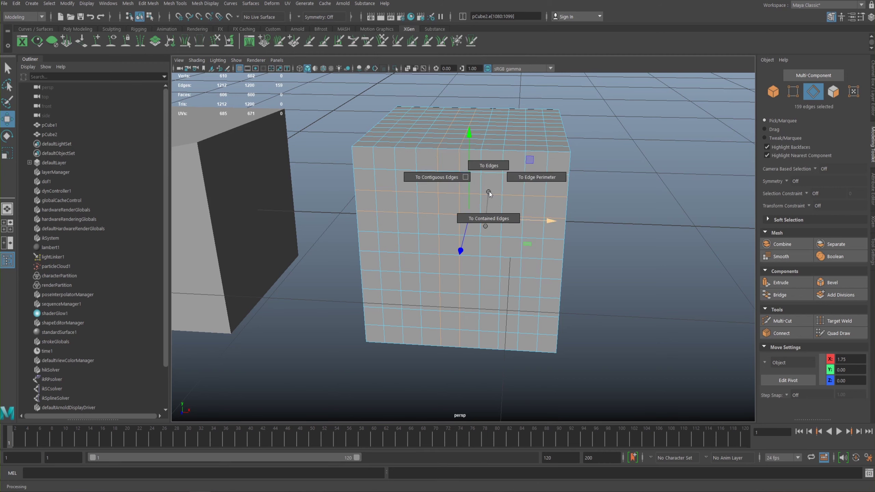
{"action": "left_click", "coordinate": [523, 179]}
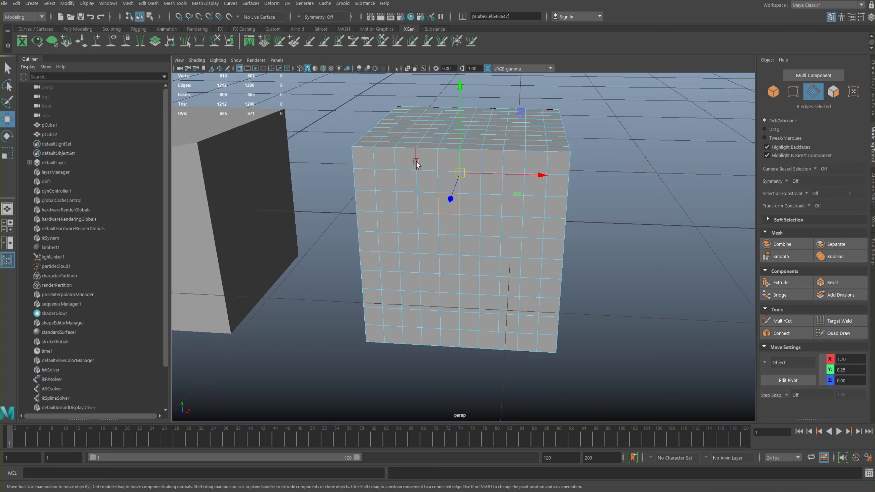
- Examine the perimeter edges selected on the subdivided cube's front face
{"action": "middle_click_drag", "start_coordinate": [397, 184], "coordinate": [418, 207], "text": "alt"}
{"action": "right_click_drag", "start_coordinate": [418, 207], "coordinate": [482, 235], "text": "alt"}
{"action": "mouse_move", "coordinate": [482, 234]}
{"action": "left_mouse_down", "text": "alt"}
{"action": "mouse_move", "coordinate": [509, 243]}
{"action": "mouse_move", "coordinate": [488, 244]}
{"action": "left_mouse_up", "text": "alt"}
{"action": "right_click_drag", "start_coordinate": [488, 243], "coordinate": [424, 205], "text": "alt"}
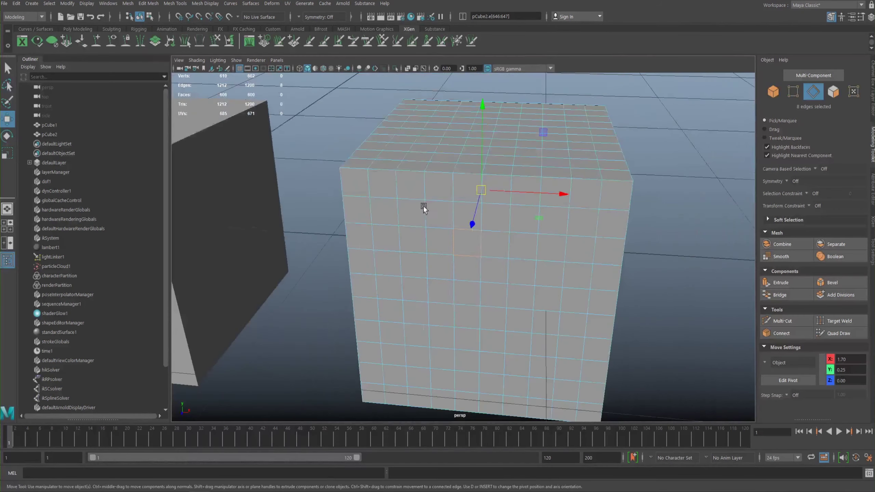
{"action": "middle_click_drag", "start_coordinate": [423, 205], "coordinate": [427, 212], "text": "alt"}
{"action": "mouse_move", "coordinate": [427, 212]}
{"action": "left_mouse_down", "text": "alt"}
{"action": "mouse_move", "coordinate": [437, 214]}
{"action": "mouse_move", "coordinate": [412, 218]}
{"action": "mouse_move", "coordinate": [419, 229]}
{"action": "mouse_move", "coordinate": [381, 222]}
{"action": "mouse_move", "coordinate": [418, 221]}
{"action": "left_mouse_up", "text": "alt"}
{"action": "middle_click_drag", "start_coordinate": [483, 192], "coordinate": [480, 191]}
{"action": "key", "text": "ctrl+z"}
- Select a single horizontal edge on the cube's front face and convert it with Edge Loop Utilities' To Edge Loop
{"action": "right_click_drag", "start_coordinate": [442, 246], "coordinate": [447, 245], "text": "ctrl"}
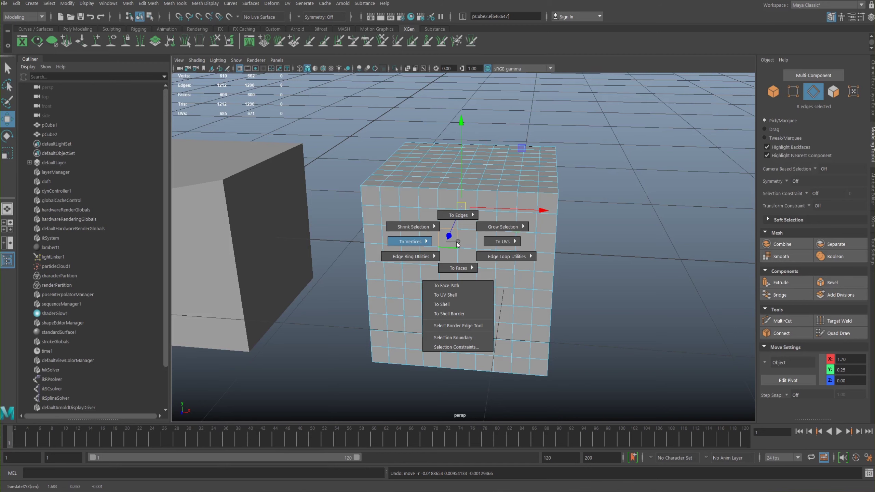
{"action": "right_click_drag", "start_coordinate": [457, 243], "coordinate": [489, 206], "text": "ctrl"}
{"action": "left_click", "coordinate": [470, 246]}
{"action": "right_click_drag", "start_coordinate": [462, 251], "coordinate": [487, 249], "text": "ctrl"}
{"action": "mouse_move", "coordinate": [484, 250]}
{"action": "right_mouse_down", "text": "ctrl"}
{"action": "mouse_move", "coordinate": [531, 237]}
{"action": "mouse_move", "coordinate": [484, 251]}
{"action": "mouse_move", "coordinate": [523, 268]}
{"action": "mouse_move", "coordinate": [484, 251]}
{"action": "right_mouse_up", "text": "ctrl"}
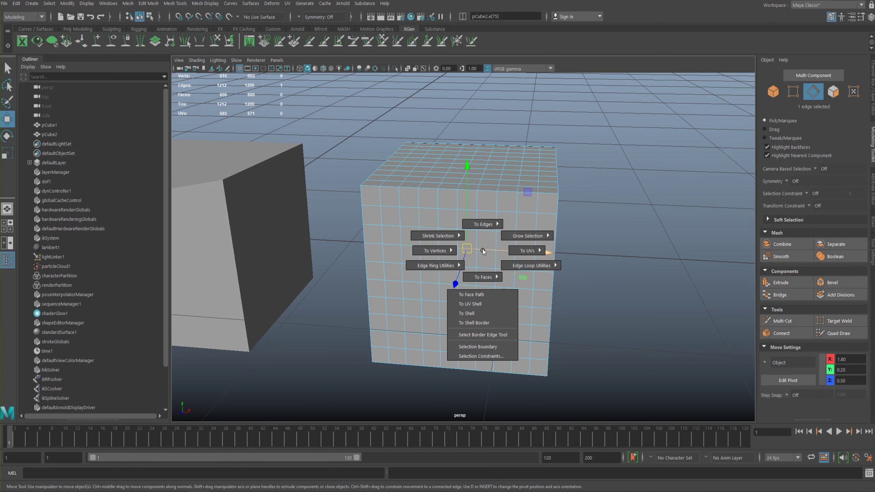
{"action": "right_click_drag", "start_coordinate": [483, 250], "coordinate": [527, 266], "text": "ctrl"}
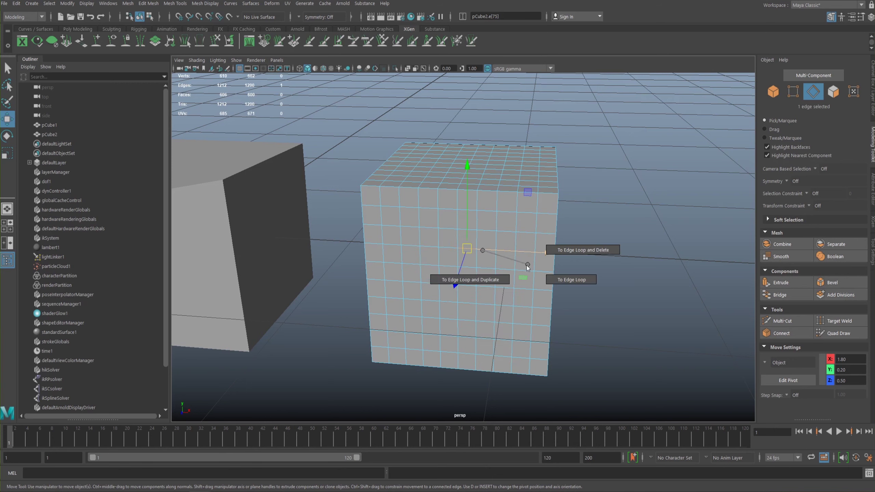
{"action": "right_click_drag", "start_coordinate": [528, 265], "coordinate": [573, 281], "text": "ctrl"}
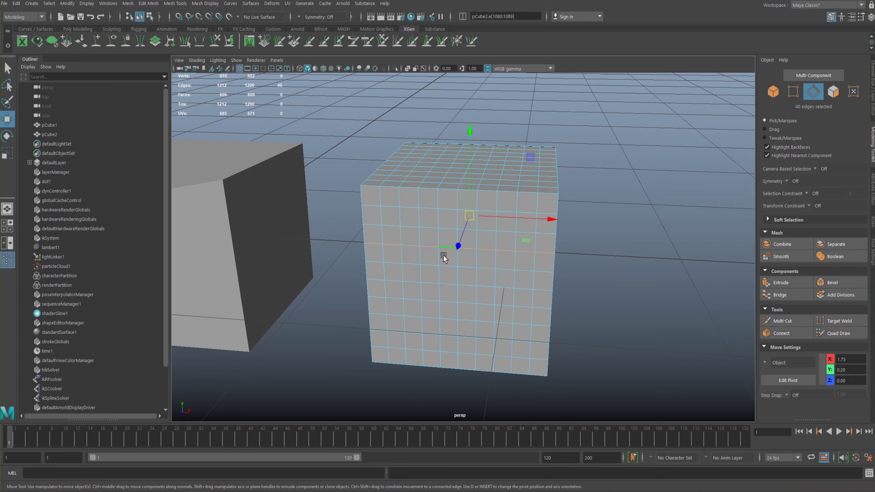
- Undo the edge loop conversion and select the same horizontal loop directly on the cube
{"action": "key", "text": "ctrl+z"}
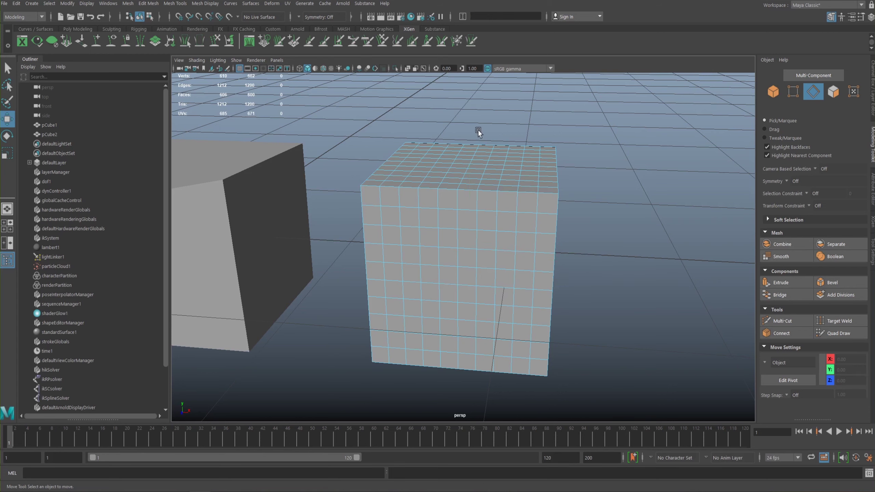
{"action": "double_click", "coordinate": [451, 246]}
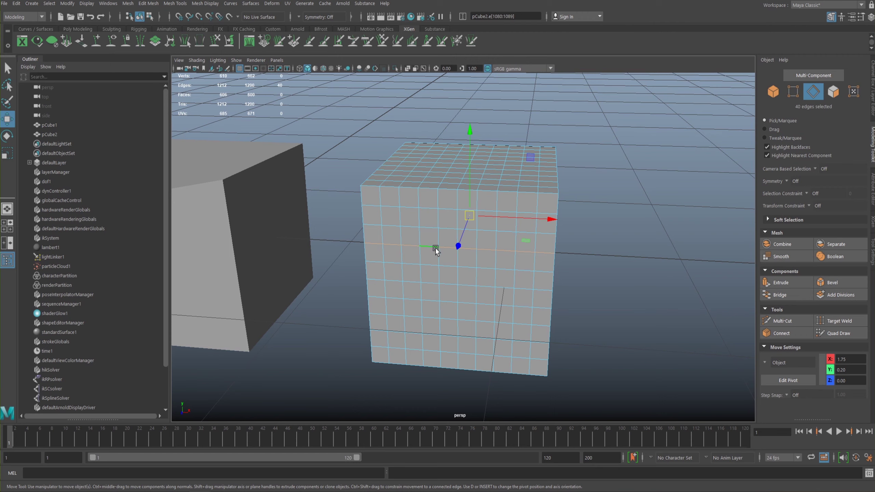
- Reduce the selection to one horizontal edge of that loop on the cube's front face
{"action": "middle_click_drag", "start_coordinate": [433, 215], "coordinate": [444, 204], "text": "alt"}
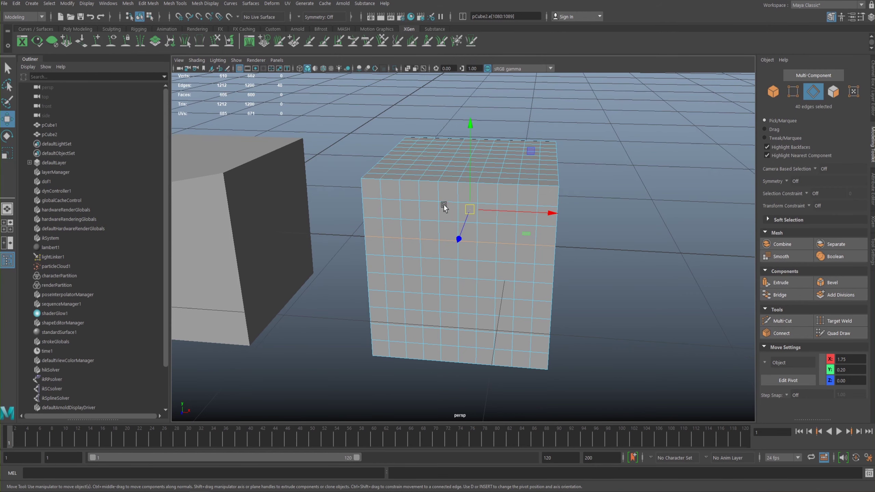
{"action": "right_click_drag", "start_coordinate": [443, 205], "coordinate": [465, 208], "text": "alt"}
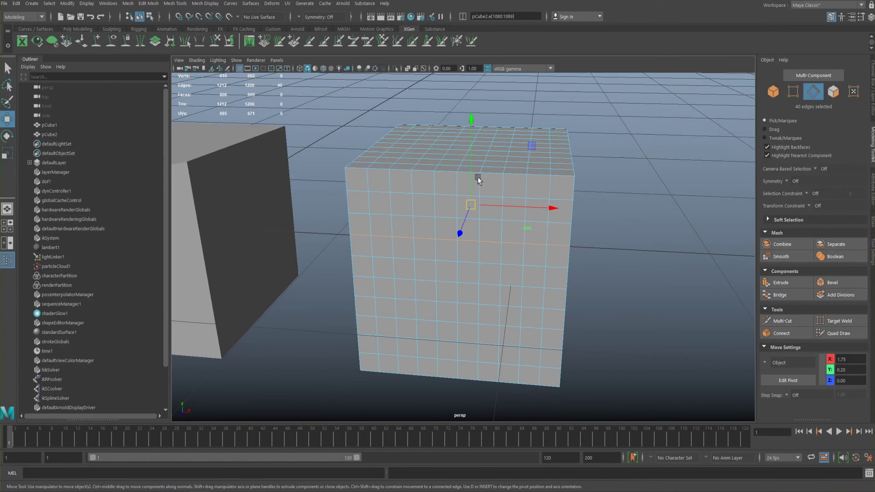
{"action": "middle_click_drag", "start_coordinate": [478, 177], "coordinate": [481, 155], "text": "alt"}
{"action": "right_click_drag", "start_coordinate": [481, 155], "coordinate": [480, 179], "text": "alt"}
{"action": "middle_click_drag", "start_coordinate": [564, 131], "coordinate": [600, 128], "text": "alt"}
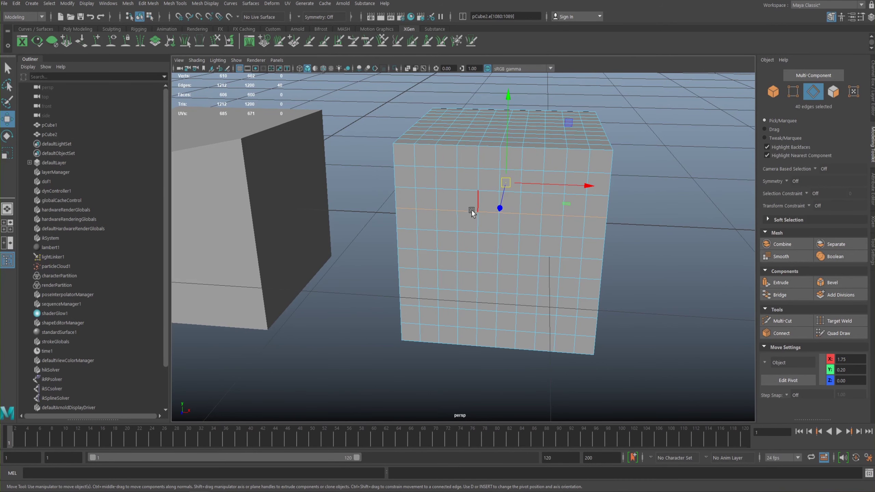
{"action": "middle_click_drag", "start_coordinate": [463, 201], "coordinate": [468, 210], "text": "alt"}
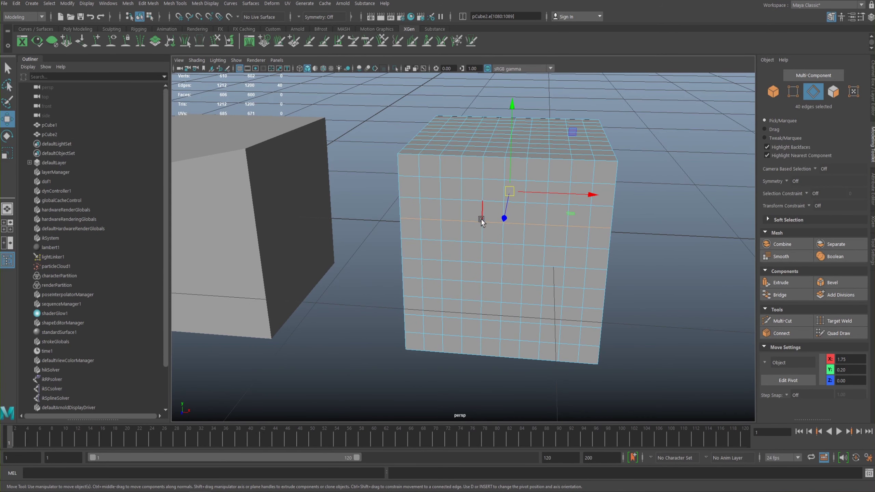
{"action": "left_click", "coordinate": [471, 224]}
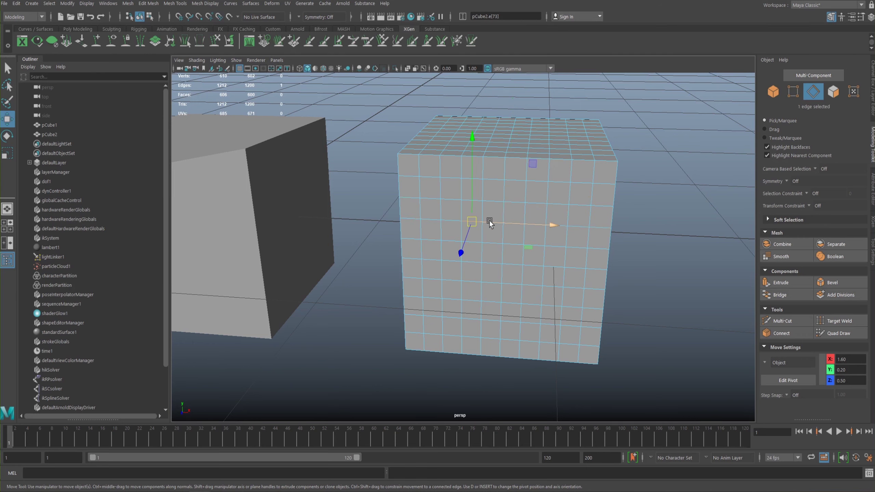
- Select the full horizontal edge loop across the cube's front face, move it as a test and undo the move
{"action": "double_click", "coordinate": [456, 222]}
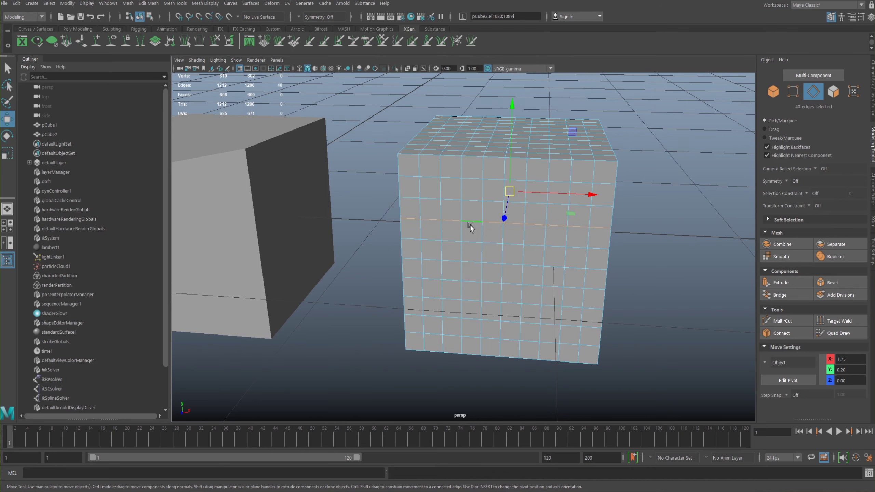
{"action": "left_click_drag", "start_coordinate": [510, 193], "coordinate": [567, 214]}
{"action": "key", "text": "ctrl+z"}
{"action": "scroll", "coordinate": [433, 224], "scroll_direction": "down", "scroll_amount": 3}
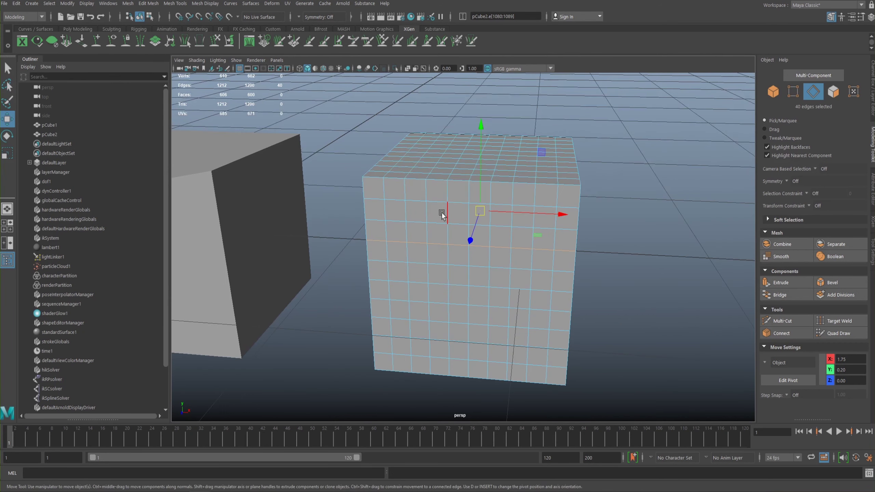
- Switch the subdivided cube to vertex selection and select a single vertex in the upper part of its front face
{"action": "mouse_move", "coordinate": [443, 211]}
{"action": "right_mouse_down"}
{"action": "mouse_move", "coordinate": [431, 207]}
{"action": "mouse_move", "coordinate": [443, 211]}
{"action": "right_mouse_up"}
{"action": "right_click", "coordinate": [435, 222]}
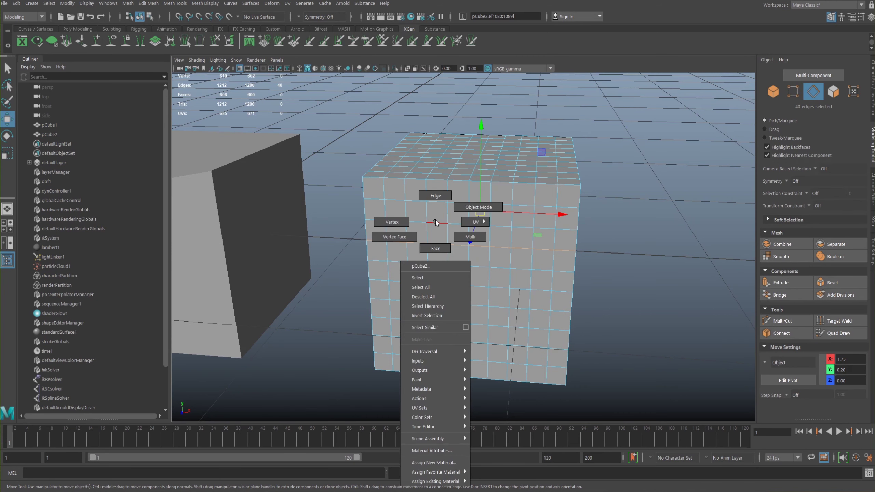
{"action": "right_click", "coordinate": [435, 219]}
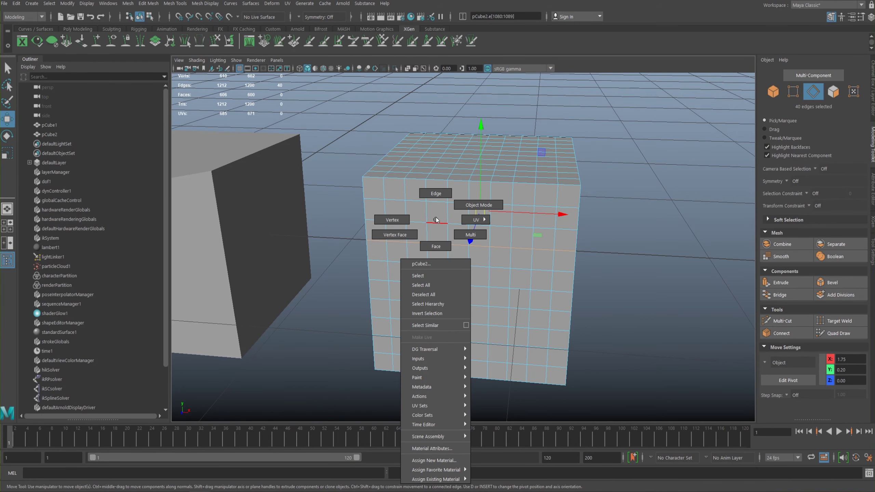
{"action": "left_click", "coordinate": [391, 218]}
{"action": "left_click", "coordinate": [427, 222]}
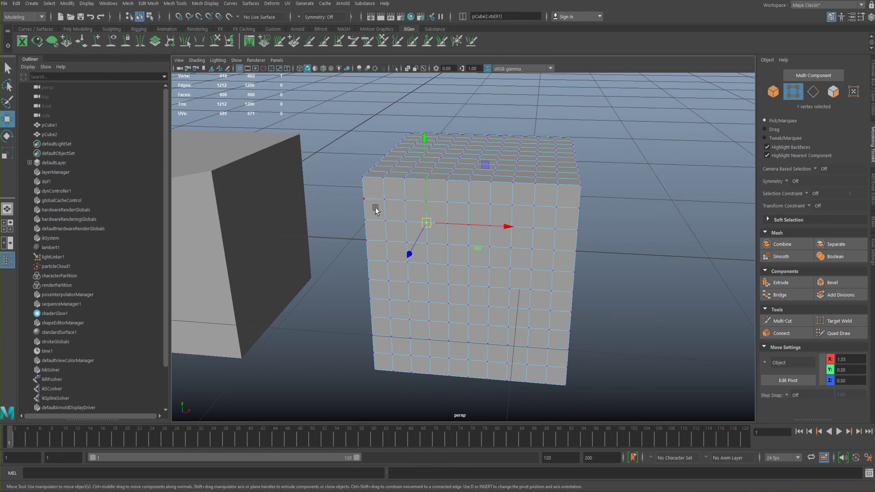
- Select all of the cube's vertices, and replace that selection with the third horizontal vertex loop from the top
{"action": "key", "text": "ctrl+shift+a"}
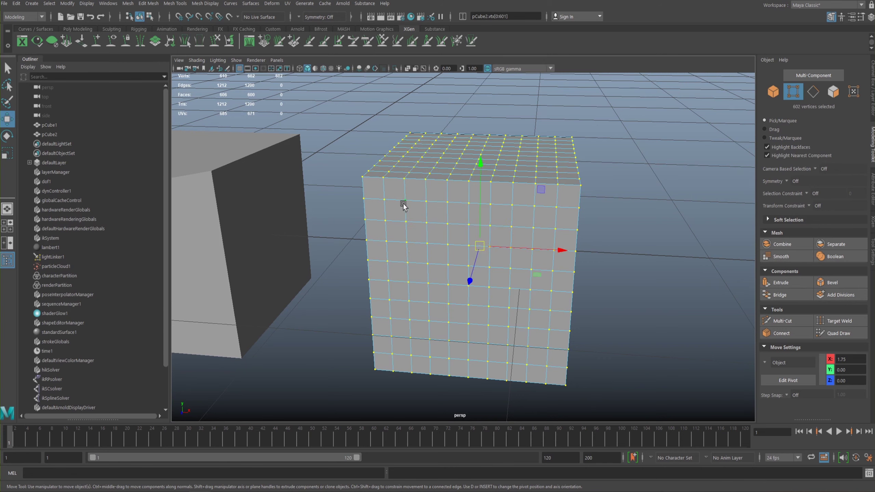
{"action": "left_click", "coordinate": [428, 221]}
{"action": "double_click", "coordinate": [406, 221]}
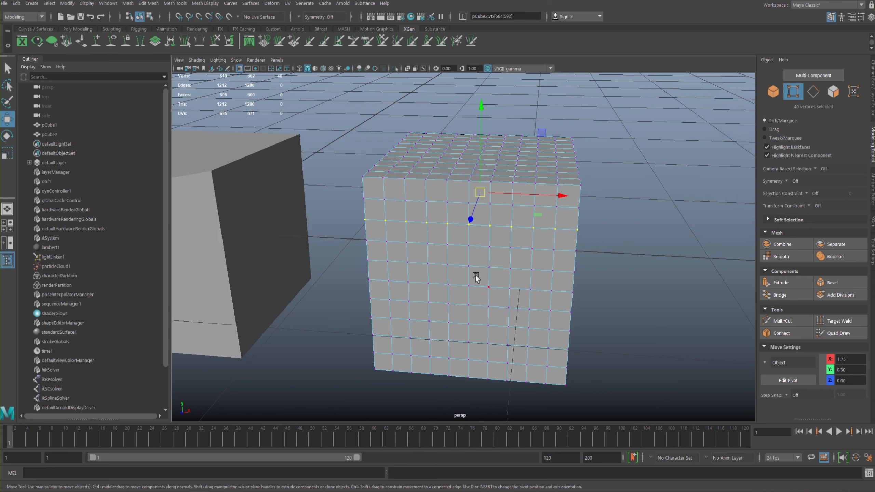
- Select the vertex loop one row higher, and reduce the selection to a single vertex near the front face's centre
{"action": "left_click", "coordinate": [407, 222]}
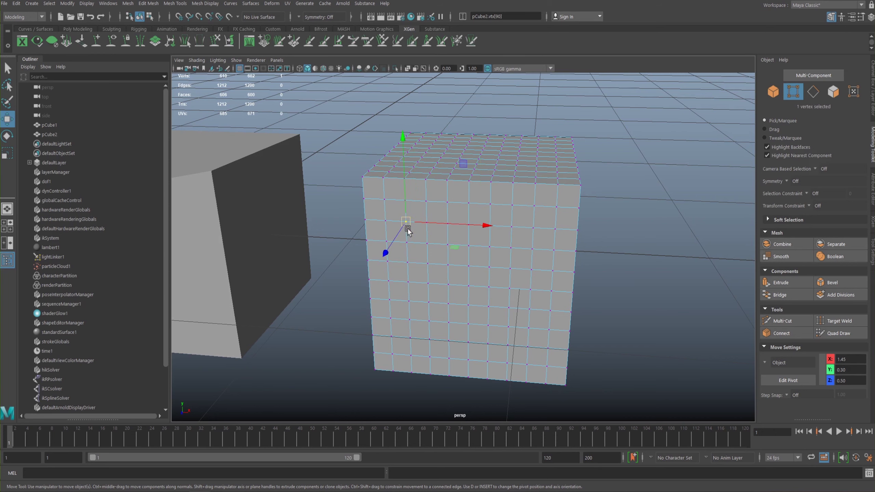
{"action": "left_click", "coordinate": [469, 203]}
{"action": "double_click", "coordinate": [448, 202]}
{"action": "left_click", "coordinate": [468, 245]}
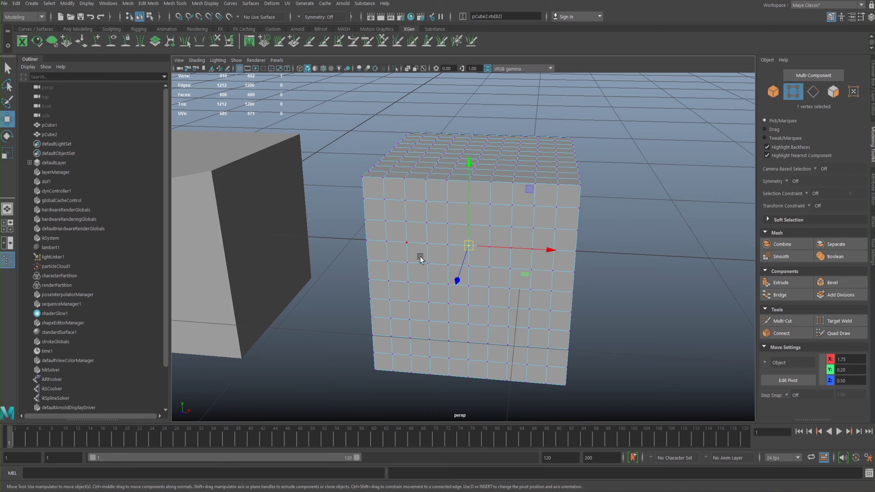
- Add two neighbouring vertices of the same front-face square to the vertex selection
{"action": "right_click", "coordinate": [460, 237]}
{"action": "left_click", "coordinate": [444, 223], "text": "shift"}
{"action": "left_click", "coordinate": [446, 241], "text": "shift"}
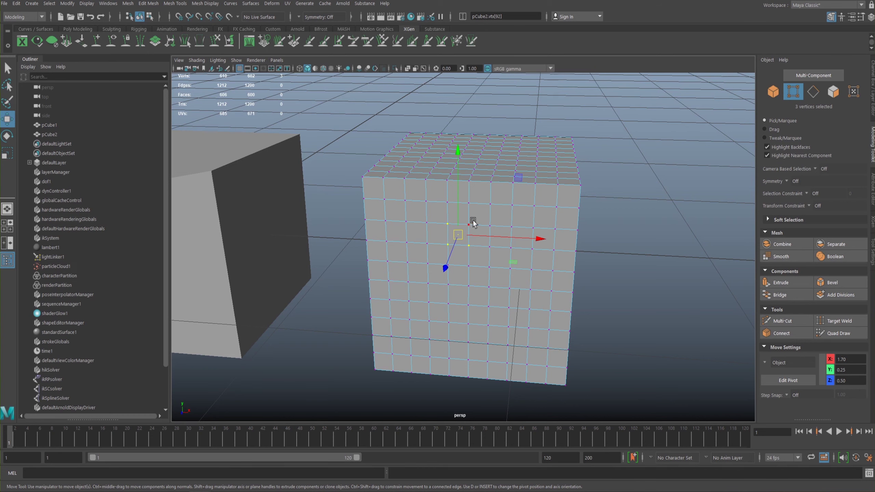
- Select one vertex on the front face and convert it to the perimeter of vertices surrounding it
{"action": "left_click", "coordinate": [427, 244]}
{"action": "left_click", "coordinate": [447, 224]}
{"action": "right_click", "coordinate": [462, 233]}
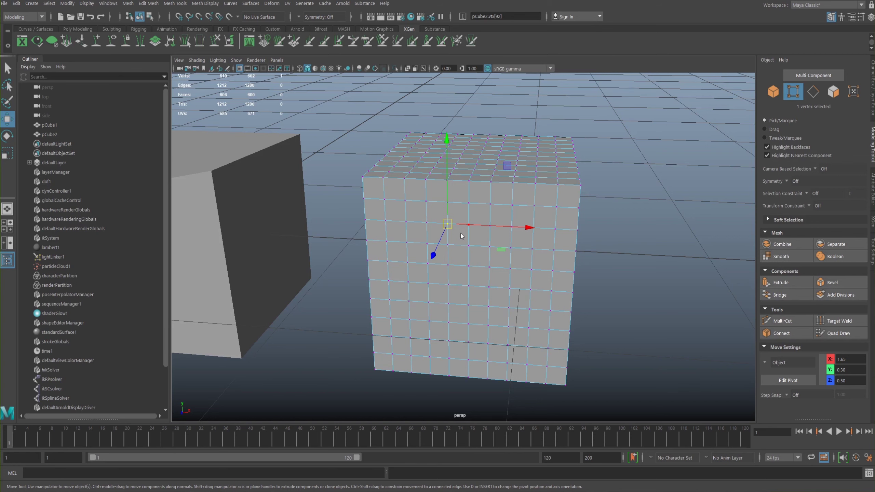
{"action": "right_click", "coordinate": [461, 233], "text": "ctrl"}
{"action": "right_click_drag", "start_coordinate": [461, 236], "coordinate": [381, 220], "text": "ctrl"}
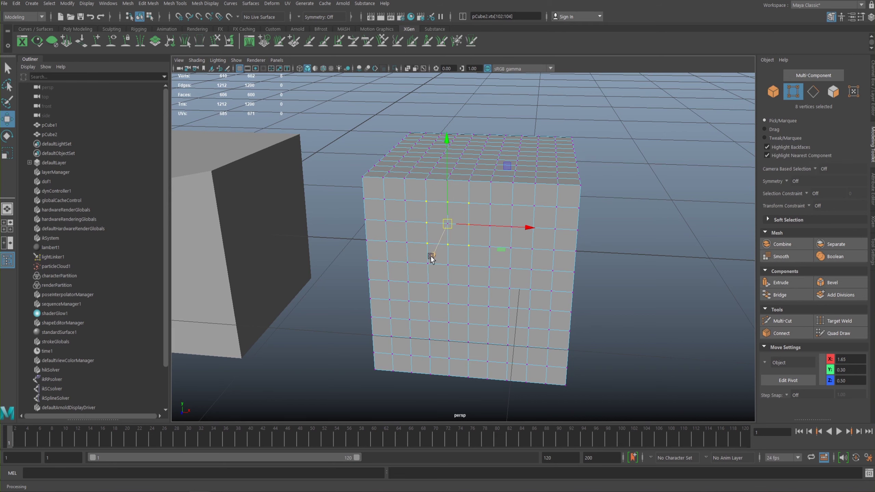
- Look over the selection conversion options for the perimeter vertices and clear the vertex selection
{"action": "right_click", "coordinate": [510, 260], "text": "ctrl"}
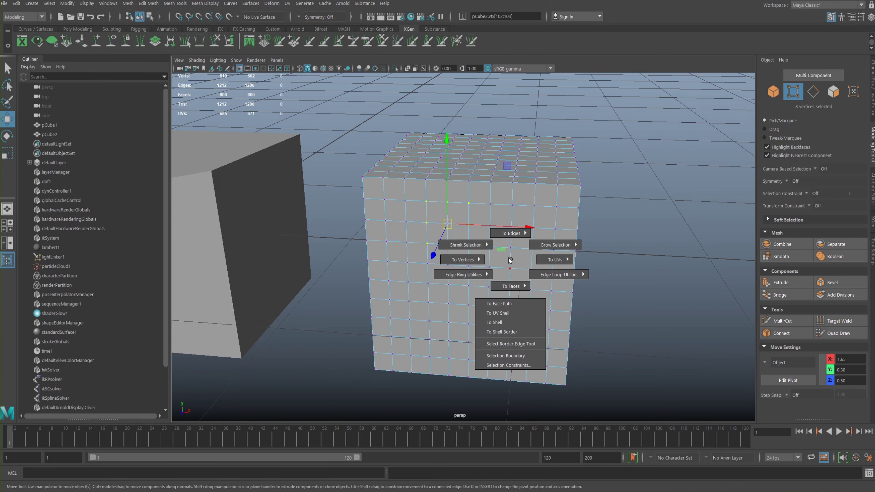
{"action": "right_click_drag", "start_coordinate": [493, 243], "coordinate": [535, 228]}
{"action": "left_click", "coordinate": [453, 248]}
{"action": "right_click_drag", "start_coordinate": [463, 234], "coordinate": [433, 229]}
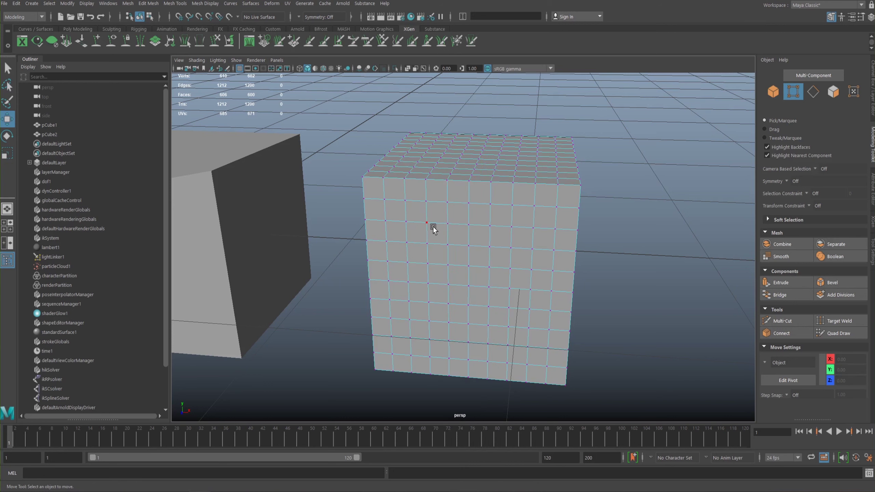
- Repeat the vertex perimeter conversion from the same vertex, and reselect only one vertex diagonally below it
{"action": "left_click", "coordinate": [446, 222]}
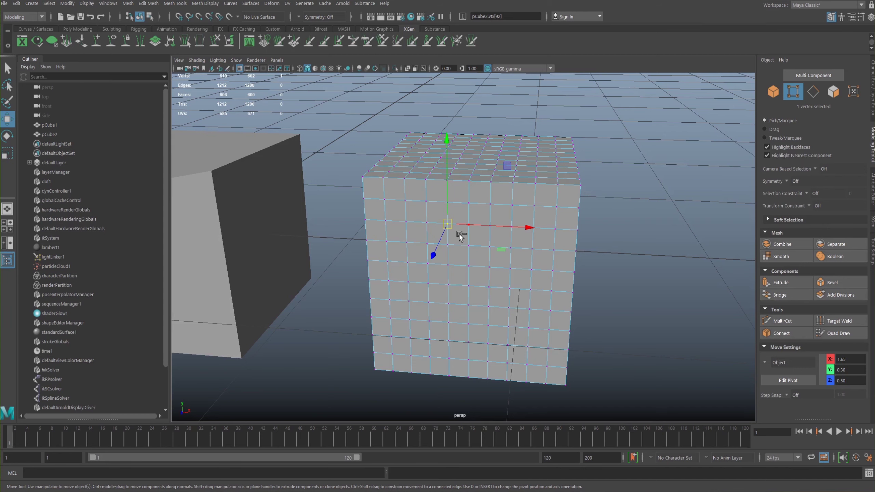
{"action": "right_click_drag", "start_coordinate": [459, 237], "coordinate": [381, 223], "text": "ctrl"}
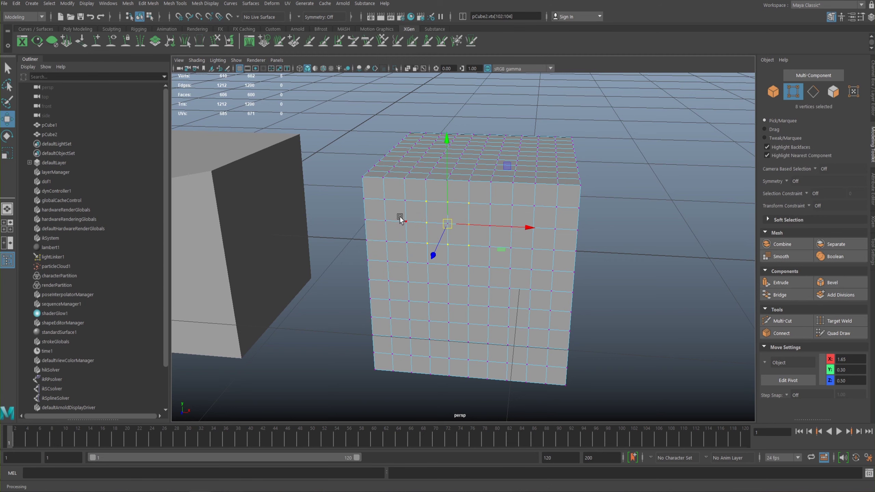
{"action": "left_click", "coordinate": [468, 245]}
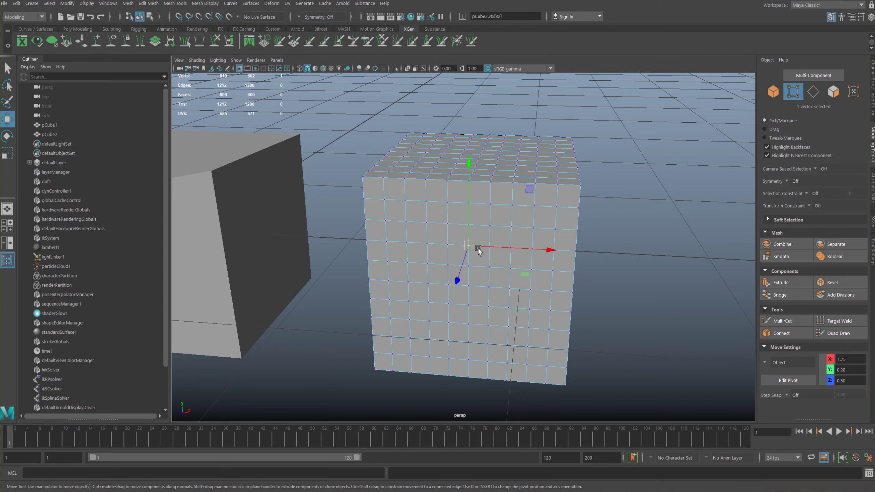
- In edge selection, convert one horizontal front-face edge to its edge perimeter and clear the selection
{"action": "right_click_drag", "start_coordinate": [461, 223], "coordinate": [461, 198]}
{"action": "left_click", "coordinate": [456, 227]}
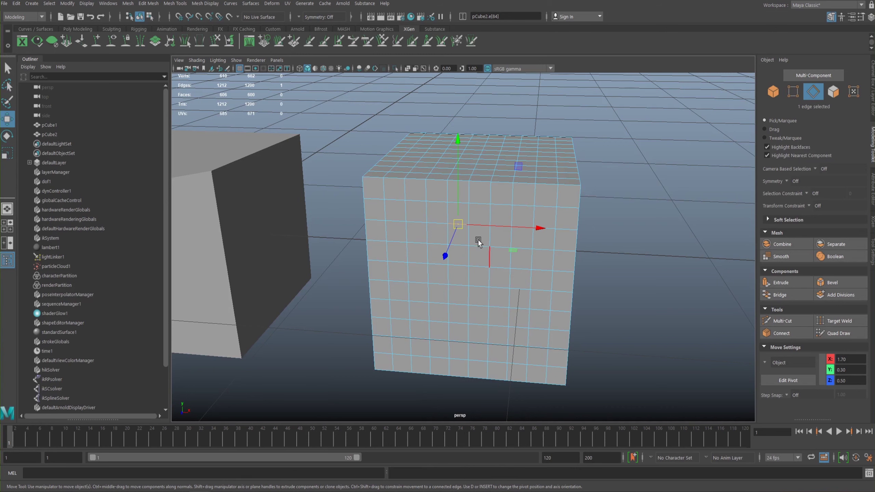
{"action": "right_click_drag", "start_coordinate": [477, 240], "coordinate": [527, 191], "text": "ctrl"}
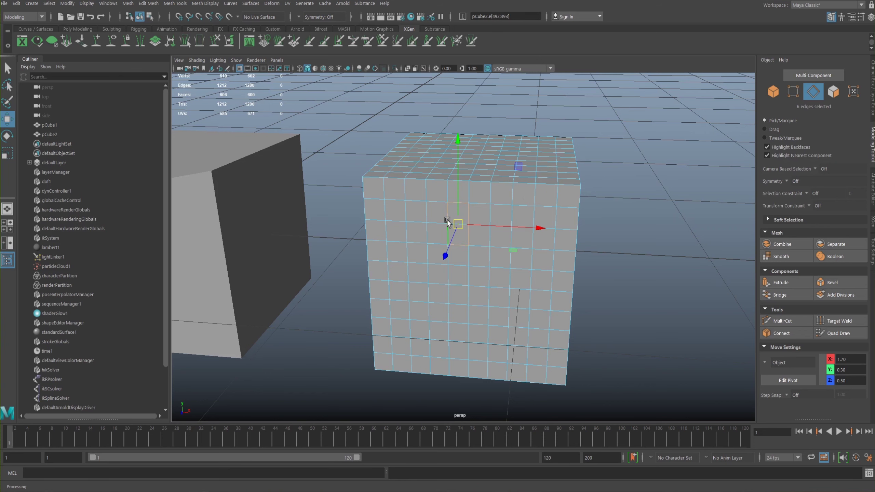
{"action": "left_click", "coordinate": [482, 257]}
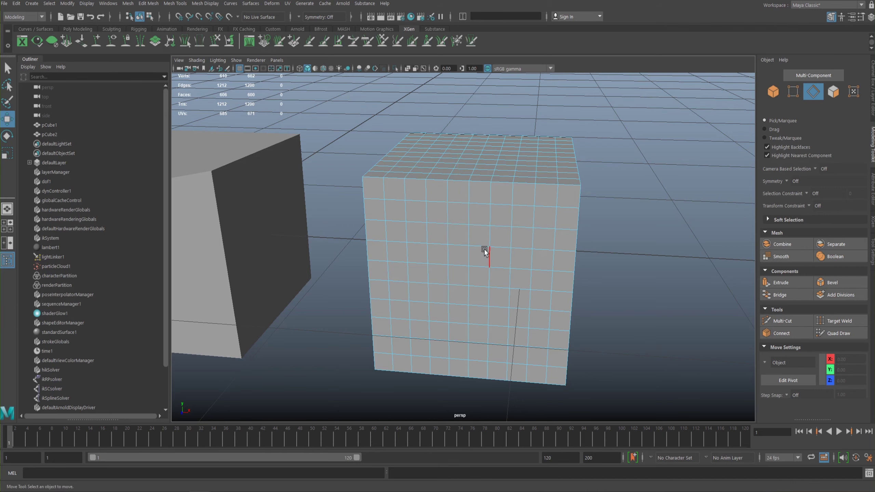
- Return the cube to object mode, switch it to face selection and select all of its faces
{"action": "key", "text": "F8"}
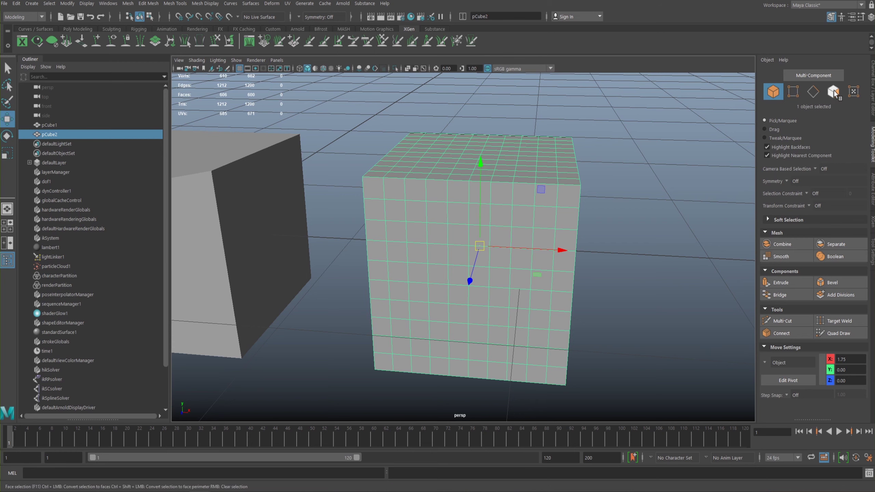
{"action": "left_click", "coordinate": [831, 98]}
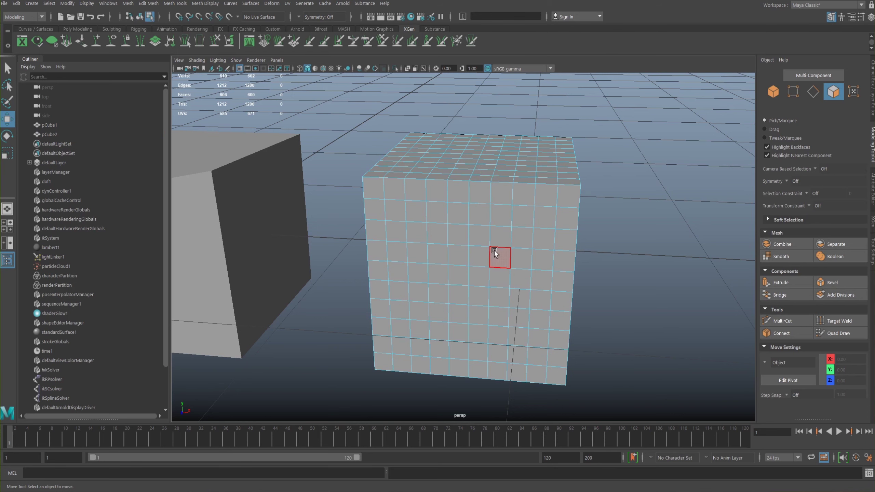
{"action": "double_click", "coordinate": [476, 253]}
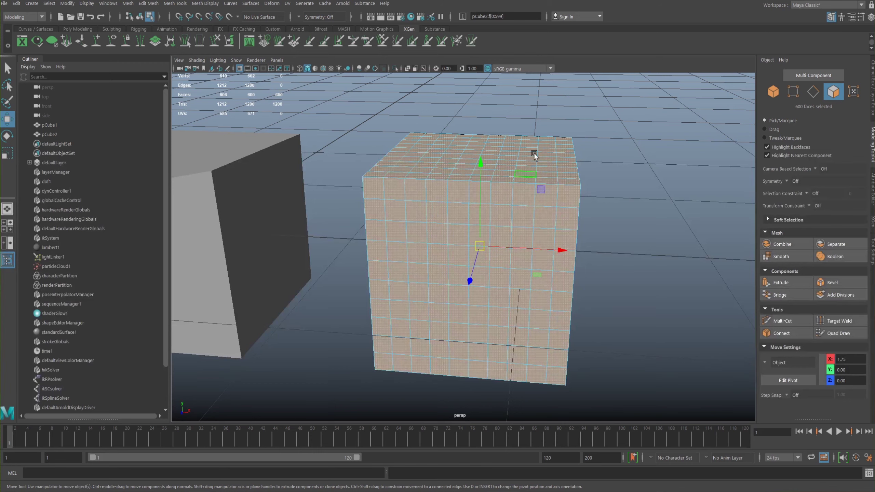
- Select the face loop in the third row of the cube's front side, and try the same on the fourth row
{"action": "left_click", "coordinate": [461, 234]}
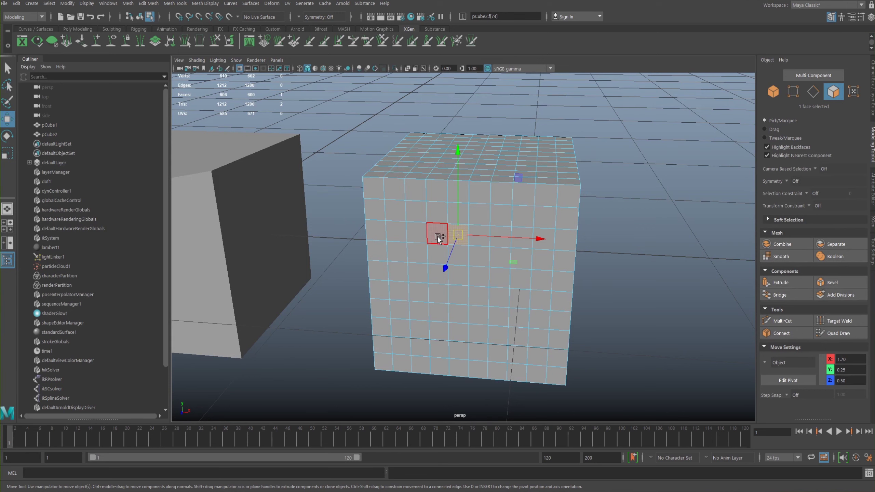
{"action": "double_click", "coordinate": [437, 235], "text": "shift"}
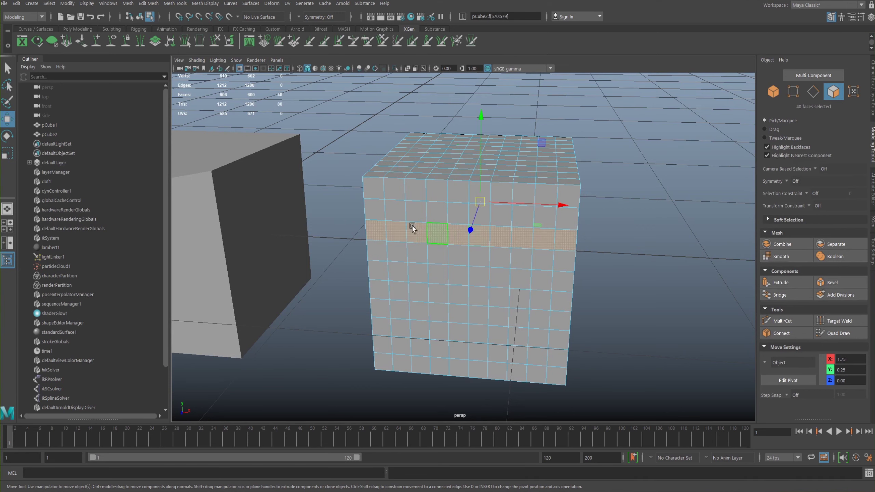
{"action": "left_click", "coordinate": [465, 263]}
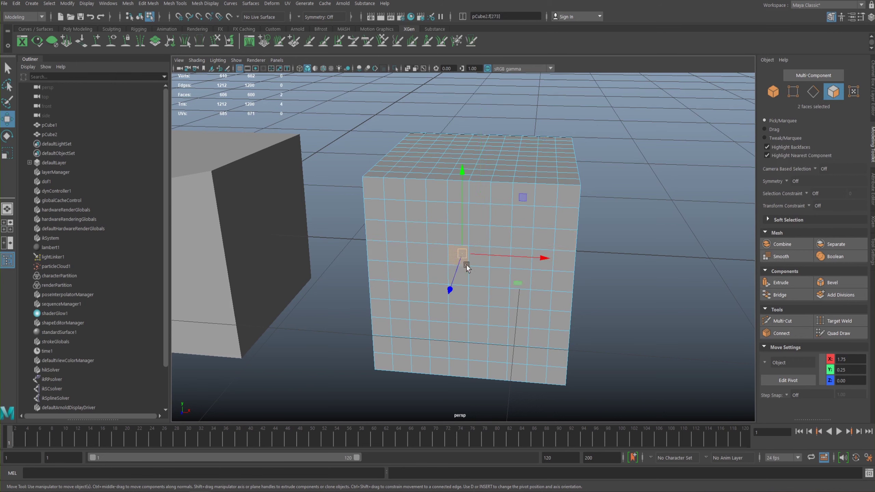
{"action": "left_click", "coordinate": [442, 258], "text": "shift"}
{"action": "double_click", "coordinate": [437, 253], "text": "shift"}
- Select the fourth-row face loop from two neighbouring faces, move it as a test and undo the move
{"action": "left_click", "coordinate": [454, 253]}
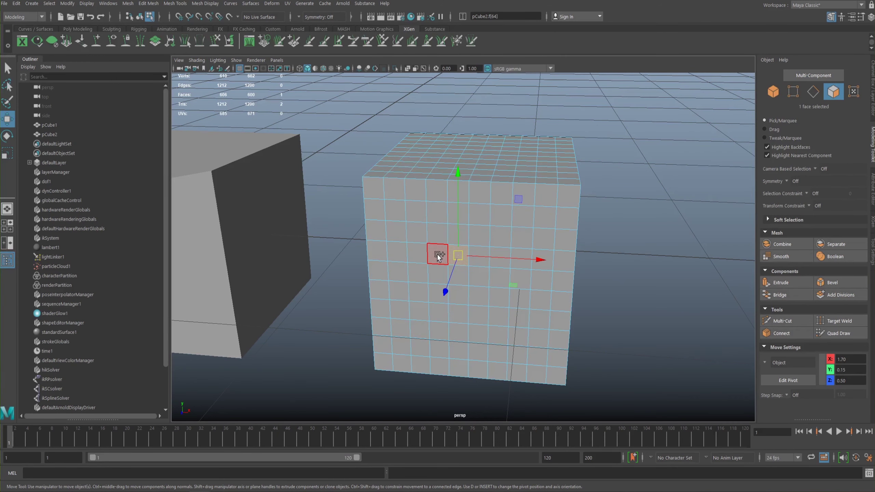
{"action": "double_click", "coordinate": [434, 251], "text": "shift"}
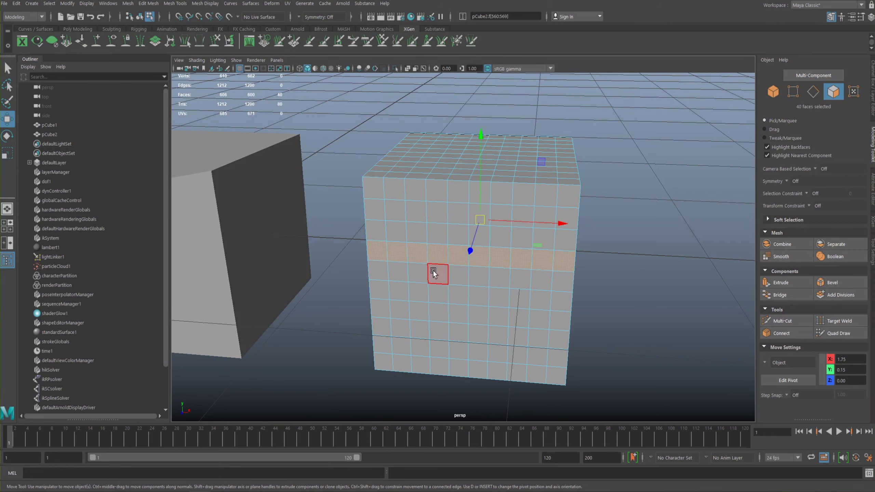
{"action": "left_click_drag", "start_coordinate": [468, 222], "coordinate": [474, 233]}
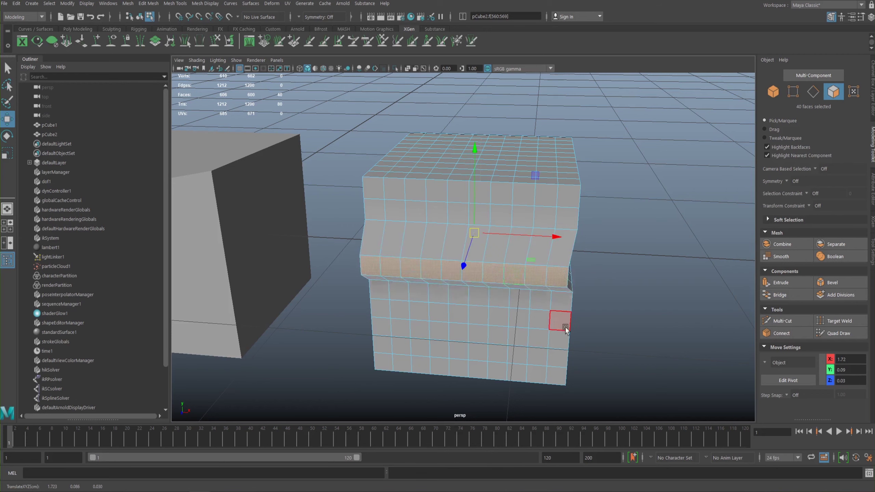
{"action": "key", "text": "ctrl+z"}
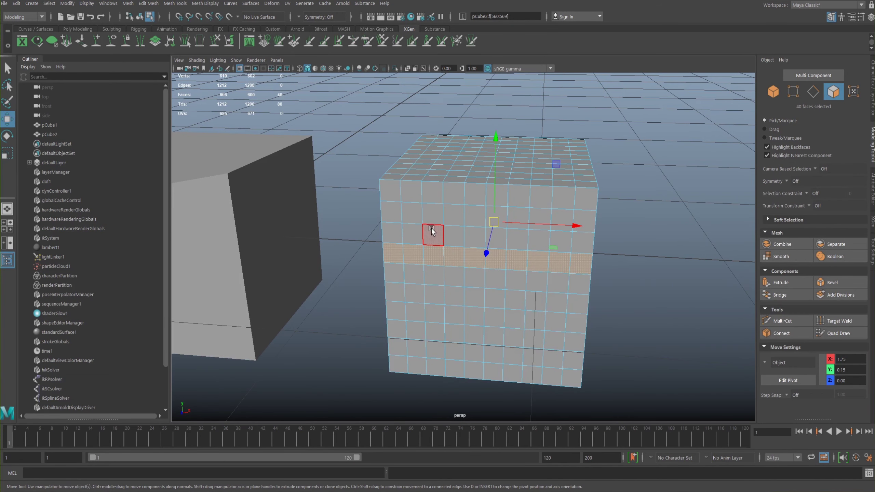
- Expand the Soft Selection settings and select a single face in the middle of the fourth row
{"action": "mouse_move", "coordinate": [506, 227]}
{"action": "left_mouse_down", "text": "alt"}
{"action": "mouse_move", "coordinate": [483, 223]}
{"action": "mouse_move", "coordinate": [504, 226]}
{"action": "mouse_move", "coordinate": [485, 226]}
{"action": "mouse_move", "coordinate": [492, 220]}
{"action": "left_mouse_up", "text": "alt"}
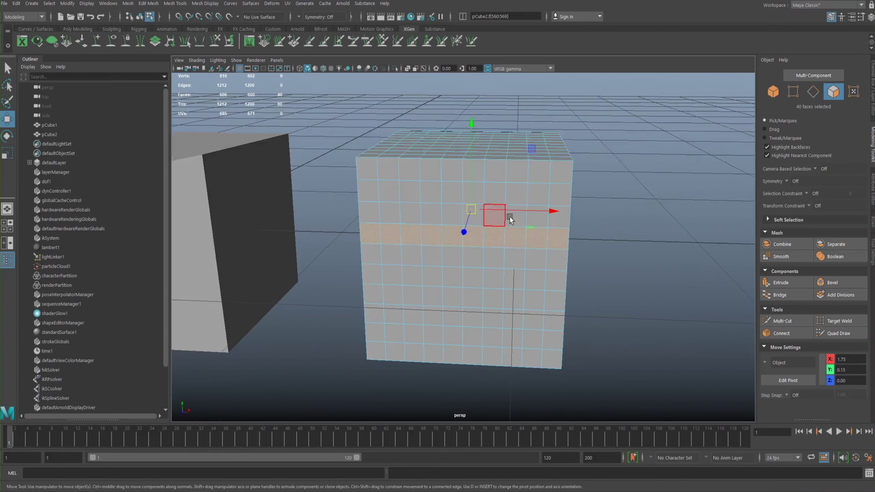
{"action": "left_click", "coordinate": [775, 219]}
{"action": "middle_click_drag", "start_coordinate": [489, 220], "coordinate": [519, 216], "text": "alt"}
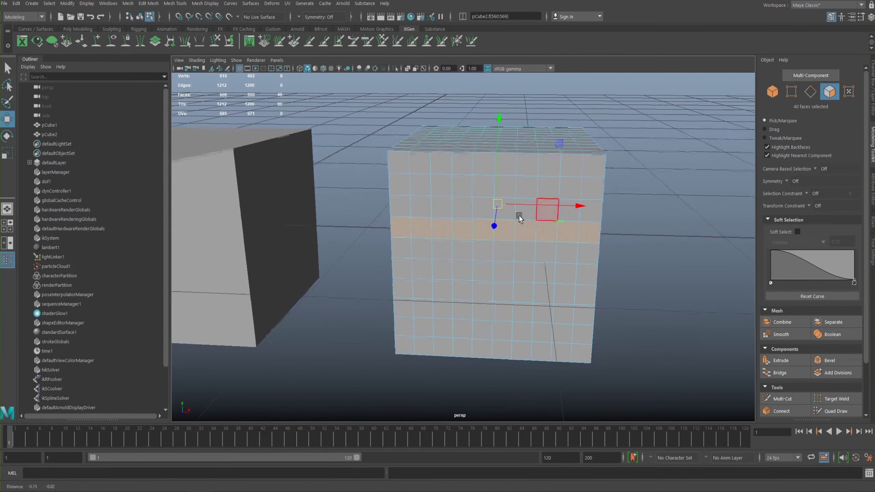
{"action": "right_click_drag", "start_coordinate": [518, 217], "coordinate": [545, 252], "text": "alt"}
{"action": "left_click_drag", "start_coordinate": [545, 252], "coordinate": [521, 251], "text": "alt"}
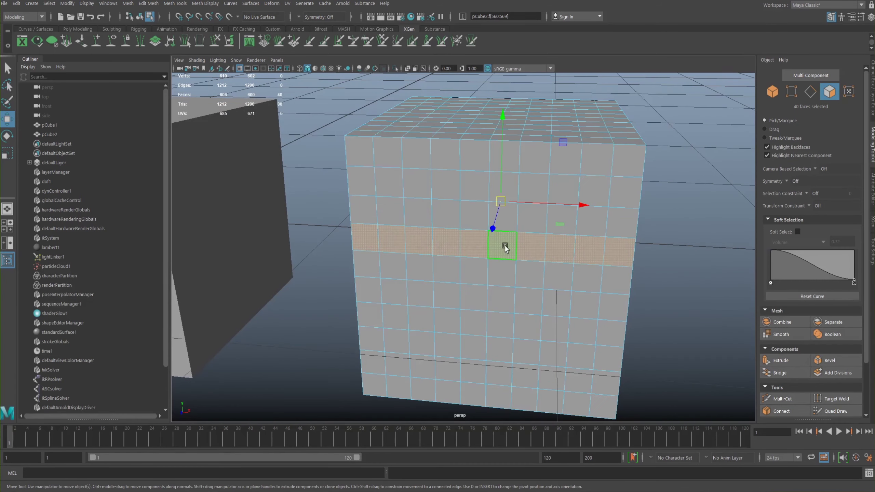
{"action": "left_click", "coordinate": [505, 247]}
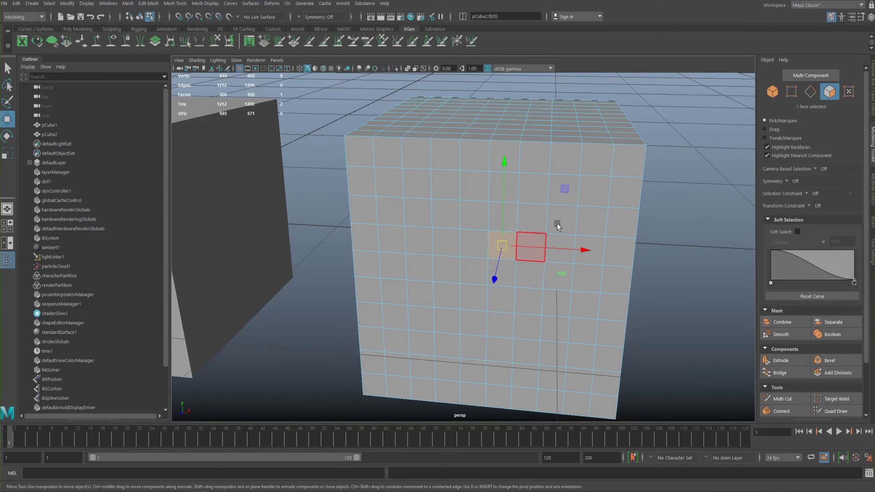
{"action": "middle_click_drag", "start_coordinate": [545, 211], "coordinate": [525, 206], "text": "alt"}
{"action": "right_click_drag", "start_coordinate": [525, 206], "coordinate": [510, 207], "text": "alt"}
{"action": "scroll", "coordinate": [510, 207], "scroll_direction": "down", "scroll_amount": 1}
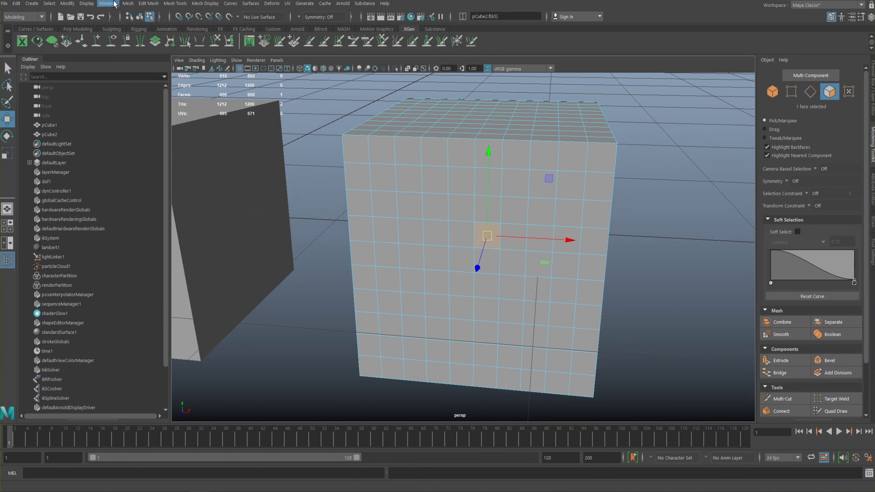
- Turn on soft selection for the face selected in the middle of the cube's front side
{"action": "left_click", "coordinate": [128, 3]}
{"action": "left_click", "coordinate": [130, 3]}
{"action": "left_click_drag", "start_coordinate": [412, 140], "coordinate": [498, 201], "text": "alt"}
{"action": "scroll", "coordinate": [421, 154], "scroll_direction": "down", "scroll_amount": 3}
{"action": "right_click_drag", "start_coordinate": [498, 200], "coordinate": [525, 207], "text": "alt"}
{"action": "middle_click_drag", "start_coordinate": [503, 170], "coordinate": [504, 156], "text": "alt"}
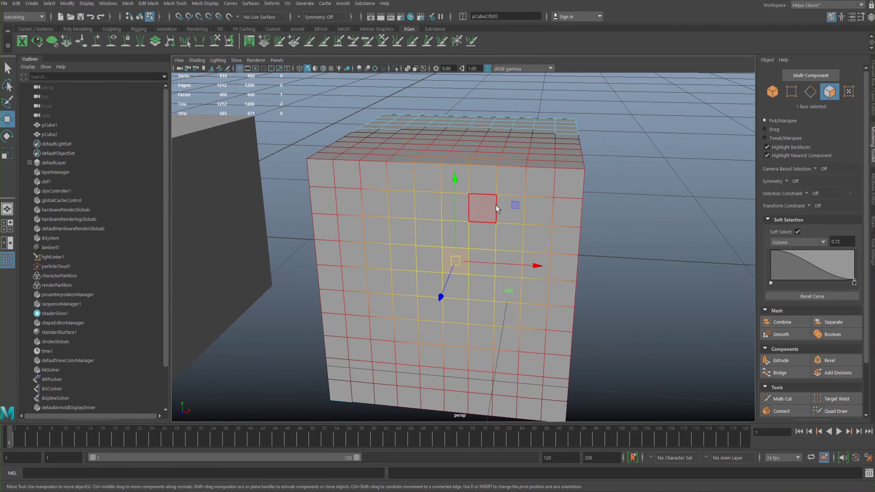
{"action": "left_click_drag", "start_coordinate": [437, 243], "coordinate": [564, 167], "text": "alt"}
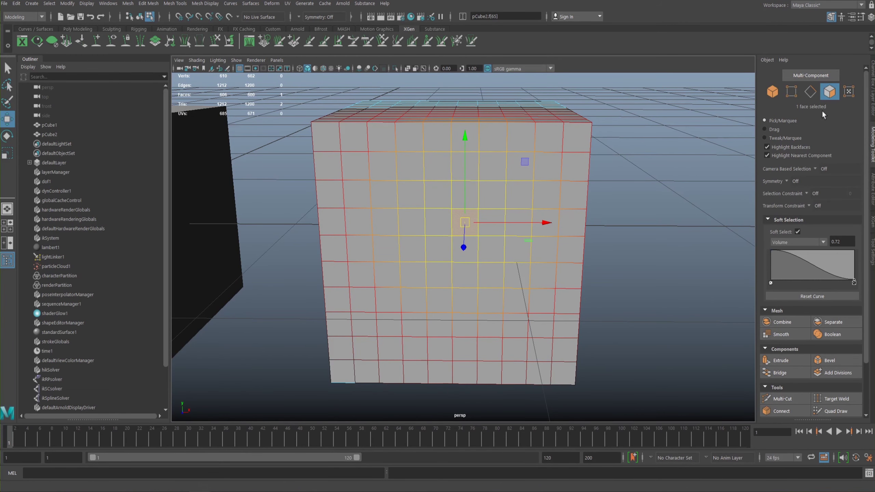
- Soft-select a single vertex and a single edge in the middle of the cube's front side
{"action": "left_click", "coordinate": [807, 98]}
{"action": "left_click", "coordinate": [791, 91]}
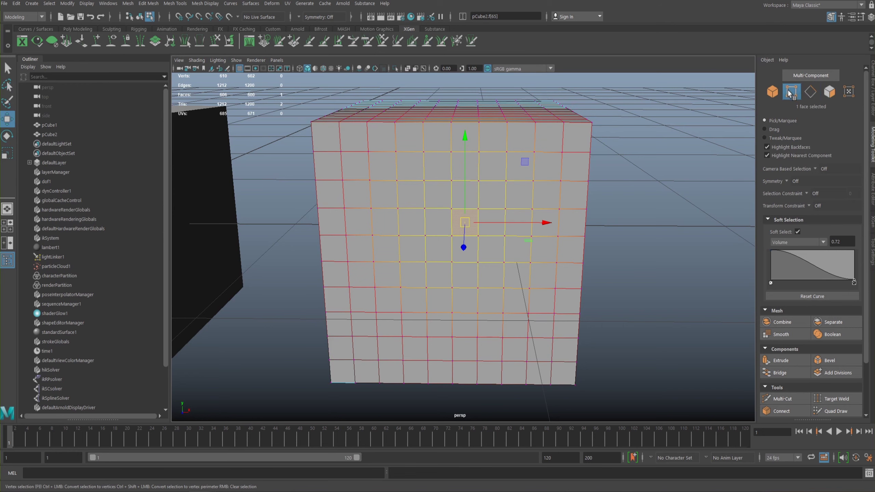
{"action": "left_click", "coordinate": [450, 209]}
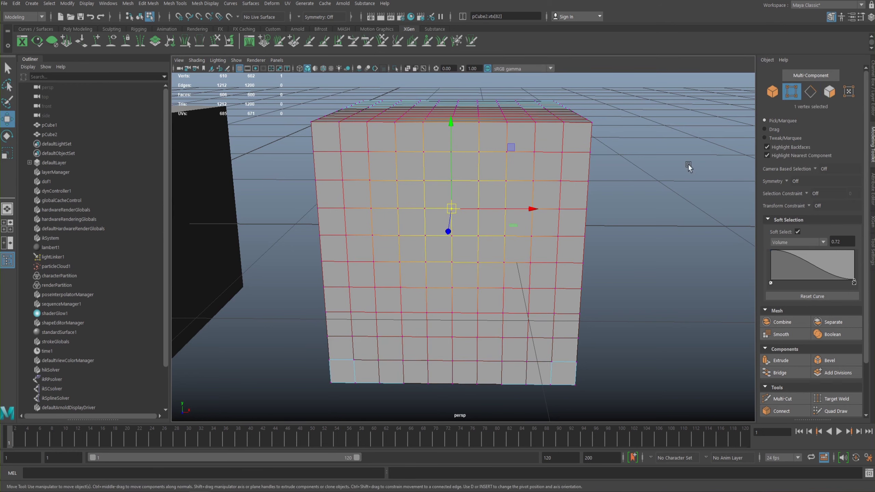
{"action": "left_click", "coordinate": [805, 96]}
{"action": "left_click", "coordinate": [488, 259]}
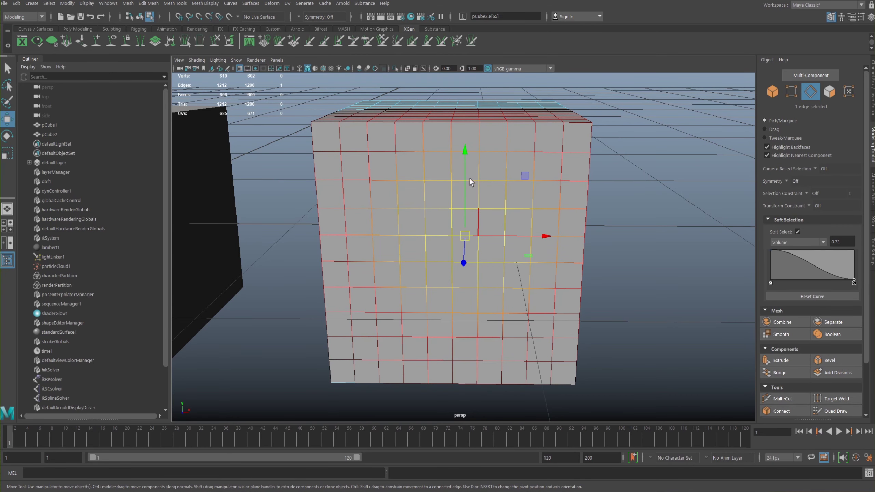
- Pull the soft-selected edge outward from the cube's front side as a test and undo the move
{"action": "scroll", "coordinate": [473, 183], "scroll_direction": "down", "scroll_amount": 5}
{"action": "left_click_drag", "start_coordinate": [472, 183], "coordinate": [443, 190], "text": "alt"}
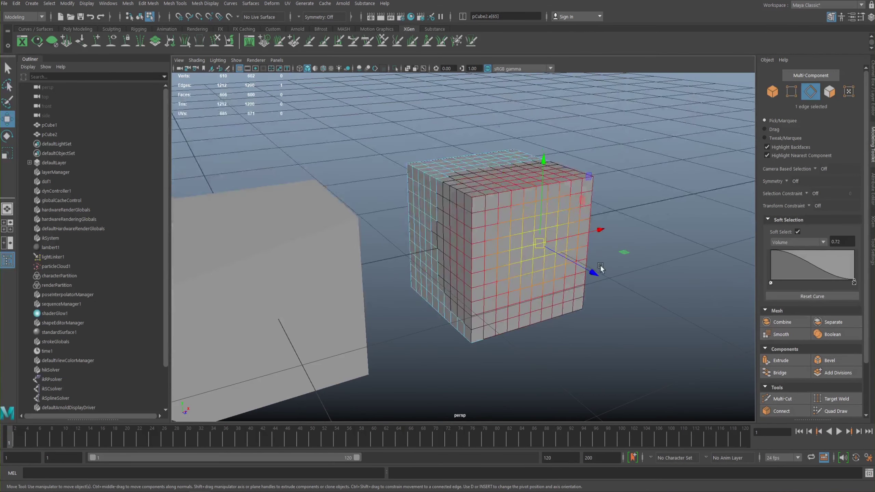
{"action": "left_click_drag", "start_coordinate": [600, 268], "coordinate": [655, 292]}
{"action": "left_click_drag", "start_coordinate": [505, 131], "coordinate": [587, 283], "text": "alt"}
{"action": "scroll", "coordinate": [548, 234], "scroll_direction": "up", "scroll_amount": 2}
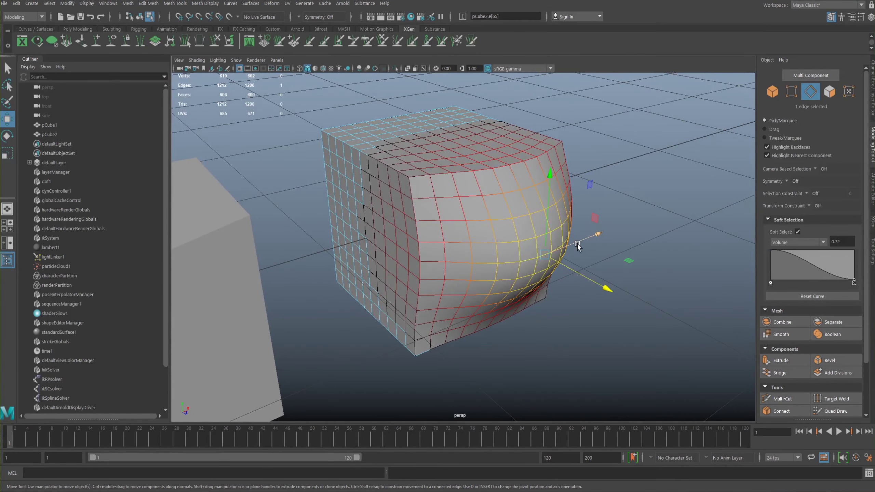
{"action": "key", "text": "ctrl+z"}
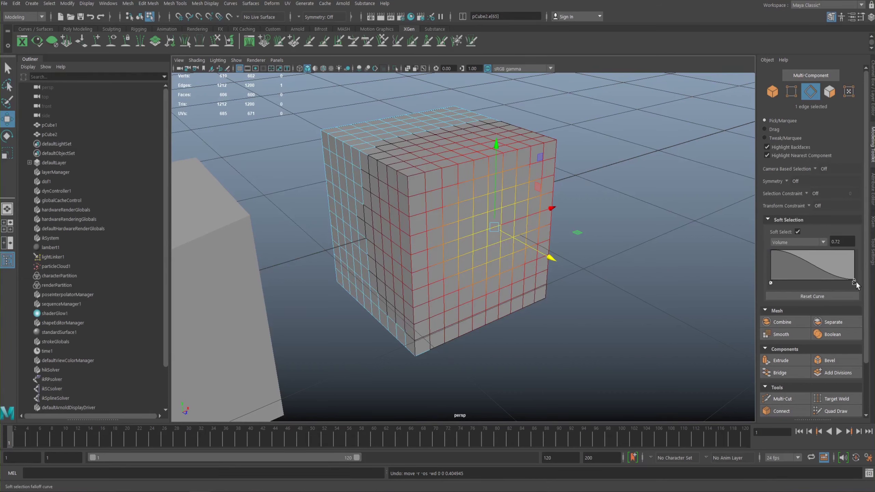
- Adjust the soft selection falloff curve and reset it to its default shape
{"action": "left_click_drag", "start_coordinate": [853, 281], "coordinate": [827, 285]}
{"action": "left_click", "coordinate": [800, 296]}
{"action": "left_click", "coordinate": [771, 251]}
{"action": "left_click_drag", "start_coordinate": [552, 215], "coordinate": [505, 233], "text": "alt"}
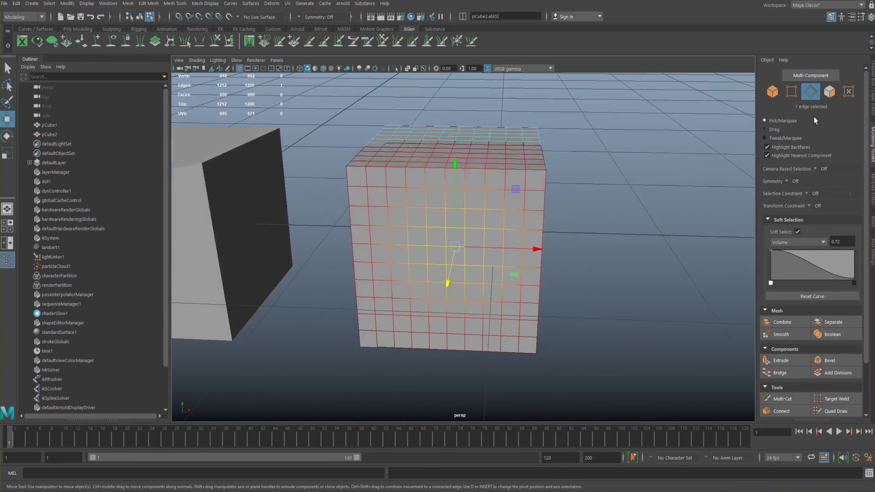
- Select a single face in the middle of the cube's front side and toggle soft selection off and back on
{"action": "left_click", "coordinate": [831, 92]}
{"action": "left_click", "coordinate": [413, 235]}
{"action": "left_click", "coordinate": [453, 231]}
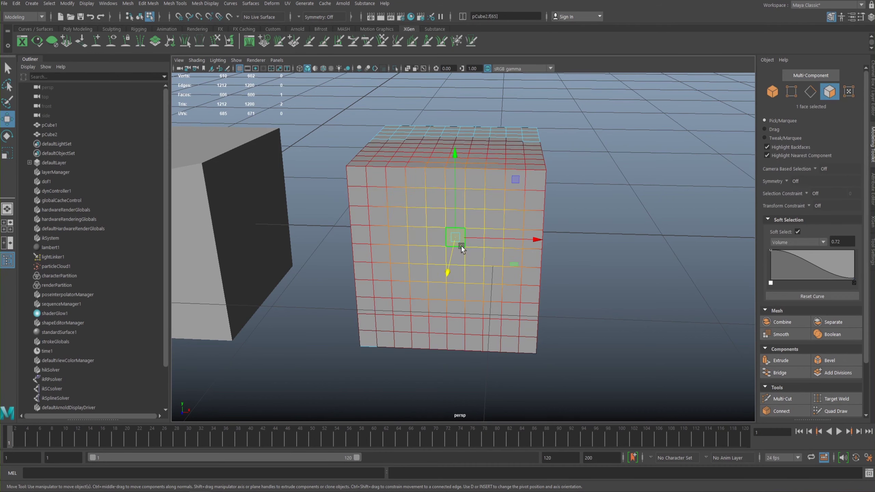
{"action": "key", "text": "b"}
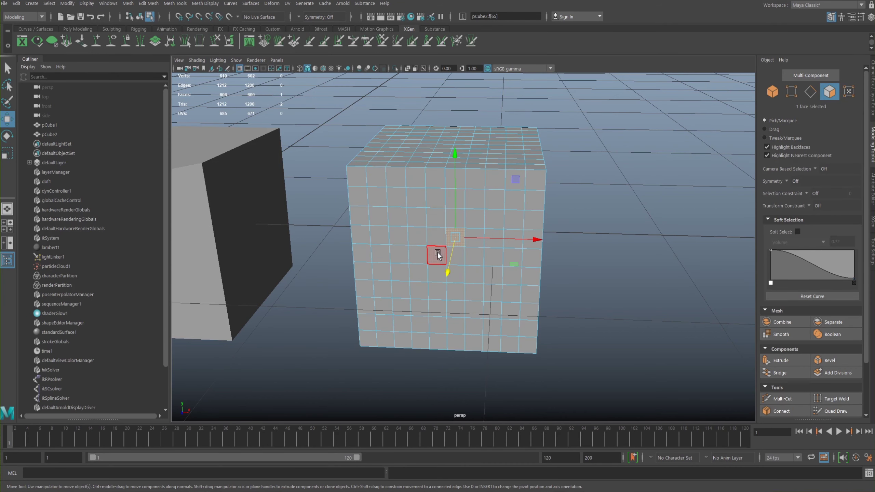
{"action": "key", "text": "b"}
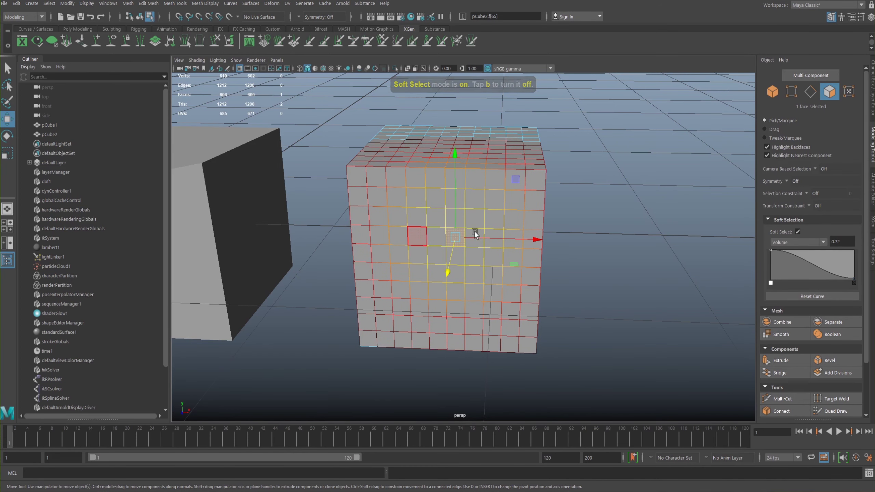
{"action": "middle_click_drag", "start_coordinate": [466, 235], "coordinate": [445, 234], "text": "alt"}
{"action": "right_click", "coordinate": [619, 253], "text": "ctrl"}
{"action": "right_click", "coordinate": [612, 245], "text": "shift"}
{"action": "right_click", "coordinate": [598, 248], "text": "shift"}
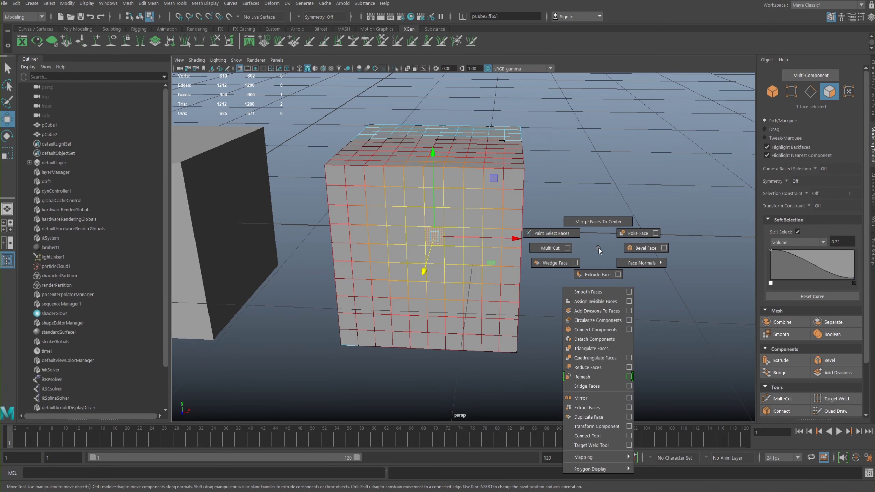
{"action": "left_click", "coordinate": [626, 183]}
{"action": "right_click", "coordinate": [606, 247]}
- Enlarge the soft selection falloff radius to 0.97 around the selected face
{"action": "key", "text": "b"}
{"action": "left_click_drag", "start_coordinate": [607, 239], "coordinate": [604, 242]}
{"action": "middle_click_drag", "start_coordinate": [609, 240], "coordinate": [693, 223]}
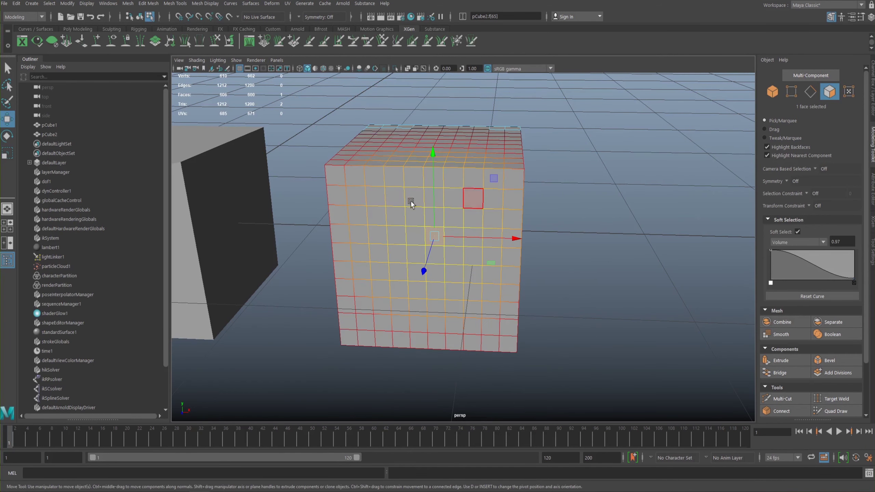
- Deform the cube by moving its soft-selected faces and reduce the falloff radius to 0.13
{"action": "left_click_drag", "start_coordinate": [434, 237], "coordinate": [320, 258]}
{"action": "left_click_drag", "start_coordinate": [400, 216], "coordinate": [692, 284], "text": "alt"}
{"action": "left_click_drag", "start_coordinate": [650, 221], "coordinate": [577, 205], "text": "alt"}
{"action": "right_click_drag", "start_coordinate": [577, 205], "coordinate": [650, 221], "text": "alt"}
{"action": "middle_click_drag", "start_coordinate": [649, 221], "coordinate": [605, 249], "text": "alt"}
{"action": "right_click_drag", "start_coordinate": [606, 251], "coordinate": [608, 215], "text": "alt"}
{"action": "left_click_drag", "start_coordinate": [625, 229], "coordinate": [601, 137]}
{"action": "left_click", "coordinate": [595, 196]}
{"action": "left_click_drag", "start_coordinate": [651, 310], "coordinate": [564, 225], "text": "alt"}
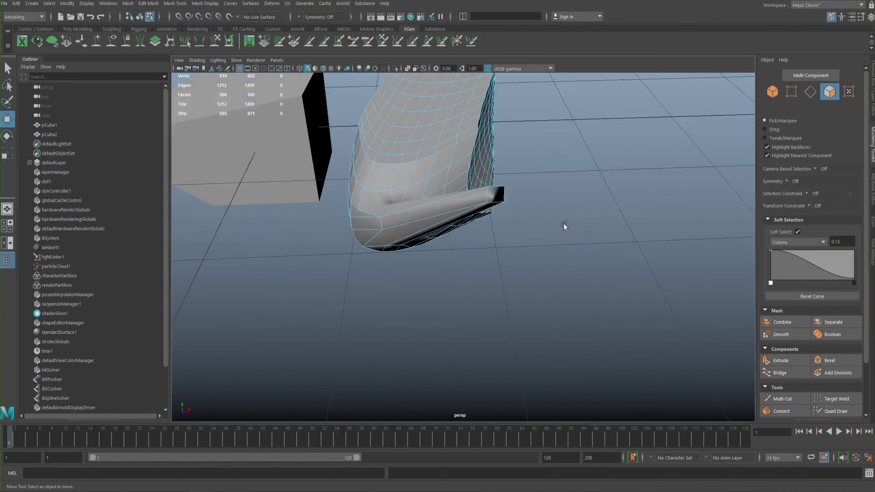
- Toggle soft selection off and back on, and delete the deformed cube in object mode
{"action": "key", "text": "b"}
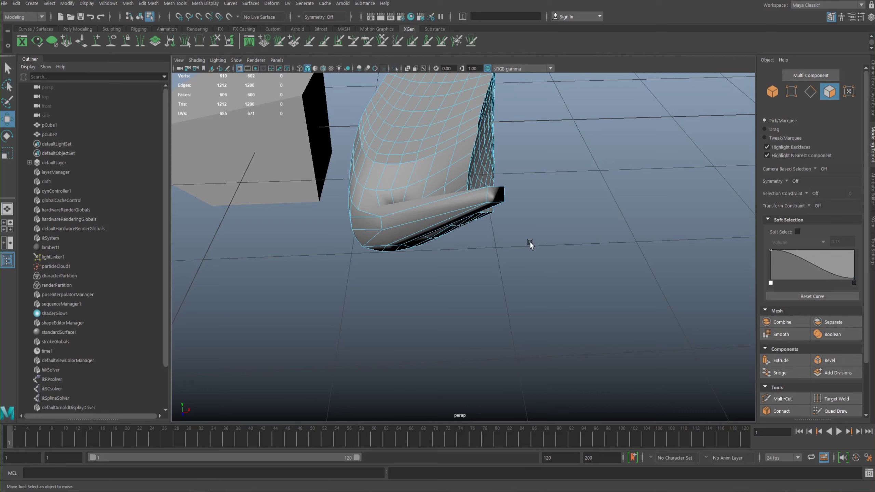
{"action": "key", "text": "b"}
{"action": "left_click_drag", "start_coordinate": [548, 251], "coordinate": [438, 204], "text": "alt"}
{"action": "middle_click_drag", "start_coordinate": [455, 177], "coordinate": [485, 244], "text": "alt"}
{"action": "left_click_drag", "start_coordinate": [484, 244], "coordinate": [541, 229], "text": "alt"}
{"action": "right_click_drag", "start_coordinate": [540, 204], "coordinate": [403, 166]}
{"action": "key", "text": "Delete"}
{"action": "left_click_drag", "start_coordinate": [403, 165], "coordinate": [500, 189], "text": "alt"}
- Create a polygon sphere beside the remaining cube
{"action": "key", "text": "space"}
{"action": "left_click", "coordinate": [430, 162]}
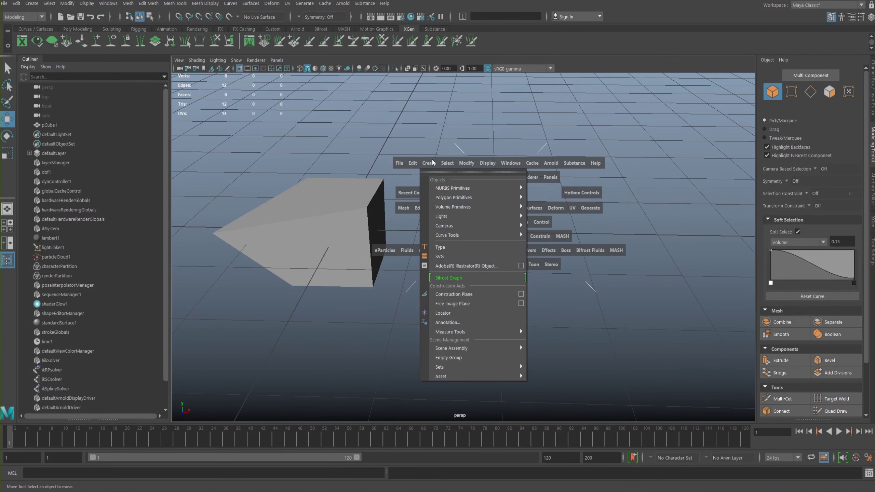
{"action": "mouse_move", "coordinate": [482, 197]}
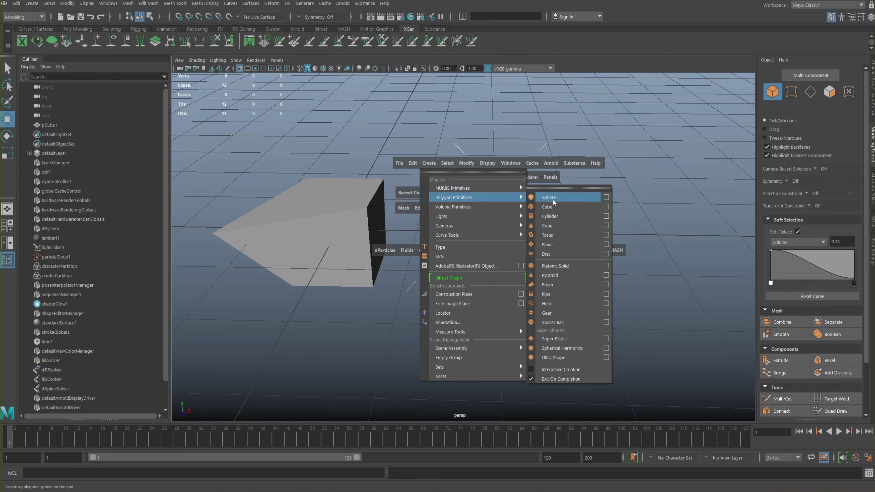
{"action": "left_click", "coordinate": [553, 200]}
- Examine the sphere's faceted outline, its subdivisions and its top pole from several angles
{"action": "left_click_drag", "start_coordinate": [414, 237], "coordinate": [489, 241], "text": "alt"}
{"action": "right_click_drag", "start_coordinate": [488, 241], "coordinate": [532, 307], "text": "alt"}
{"action": "left_click_drag", "start_coordinate": [475, 212], "coordinate": [483, 198], "text": "alt"}
{"action": "right_click_drag", "start_coordinate": [484, 198], "coordinate": [409, 185], "text": "alt"}
{"action": "left_click_drag", "start_coordinate": [409, 185], "coordinate": [400, 211], "text": "alt"}
{"action": "right_click_drag", "start_coordinate": [400, 211], "coordinate": [579, 228], "text": "alt"}
{"action": "left_click_drag", "start_coordinate": [439, 172], "coordinate": [488, 137], "text": "alt"}
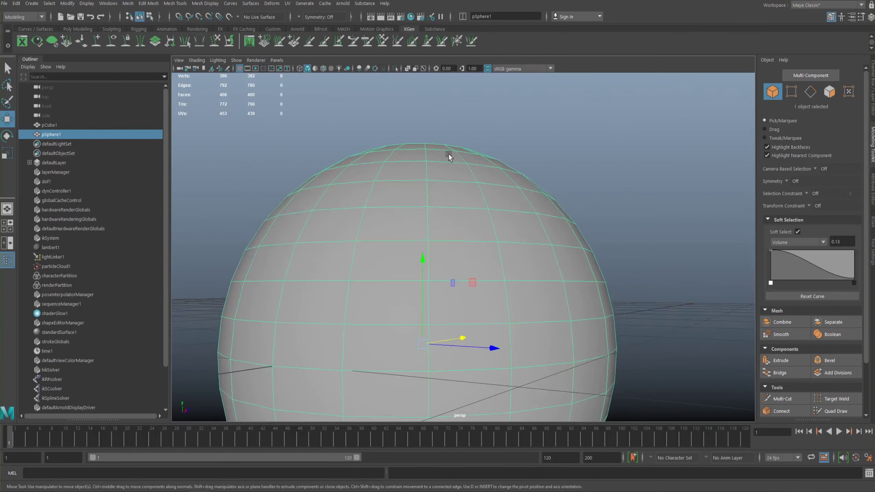
{"action": "middle_click_drag", "start_coordinate": [432, 207], "coordinate": [468, 125], "text": "alt"}
{"action": "left_click_drag", "start_coordinate": [469, 125], "coordinate": [441, 203], "text": "alt"}
{"action": "right_click_drag", "start_coordinate": [441, 203], "coordinate": [436, 196], "text": "alt"}
{"action": "scroll", "coordinate": [436, 197], "scroll_direction": "down", "scroll_amount": 2}
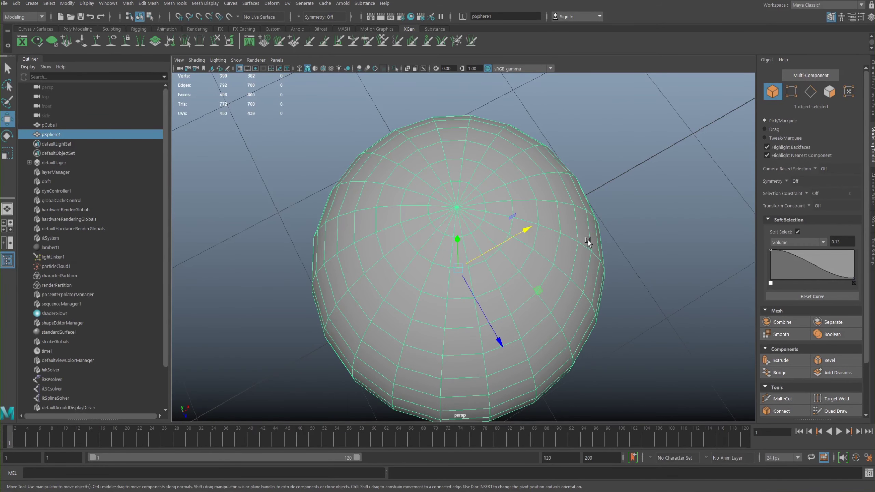
{"action": "left_click_drag", "start_coordinate": [432, 210], "coordinate": [332, 165], "text": "alt"}
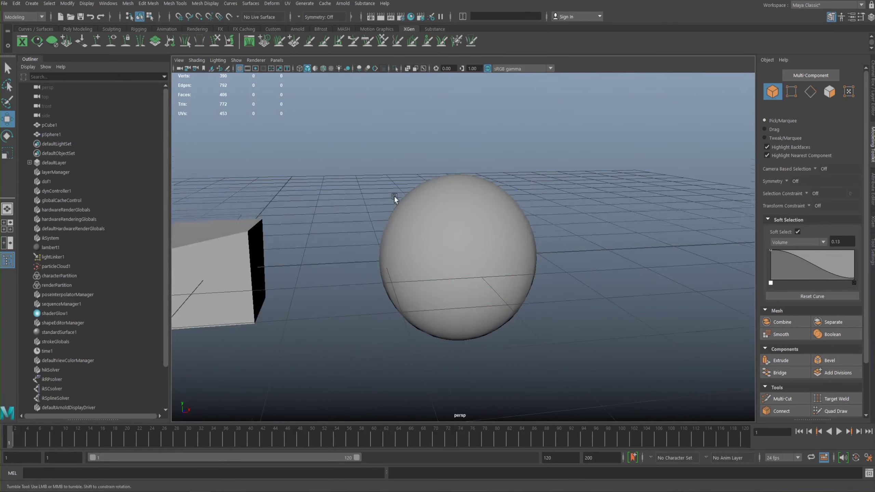
- Select the sphere and preview it with both the cage-plus-smooth and the full smooth mesh display
{"action": "left_click_drag", "start_coordinate": [394, 195], "coordinate": [418, 217], "text": "alt"}
{"action": "key", "text": "2"}
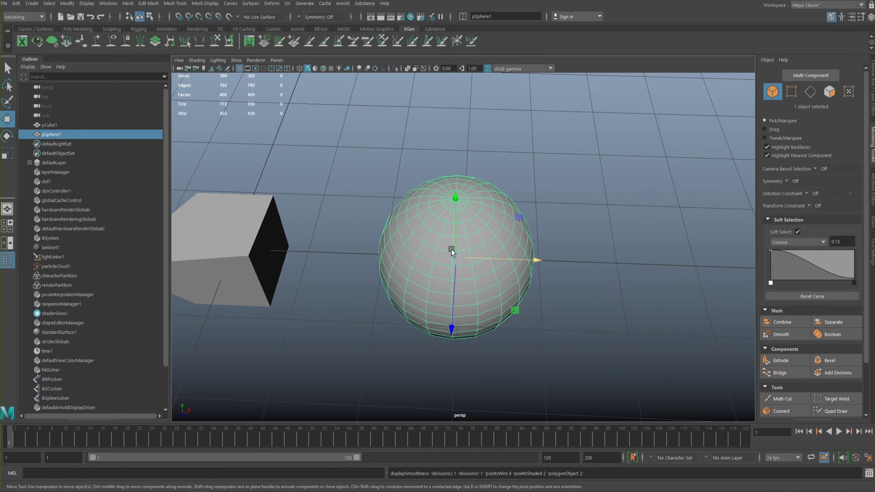
{"action": "key", "text": "3"}
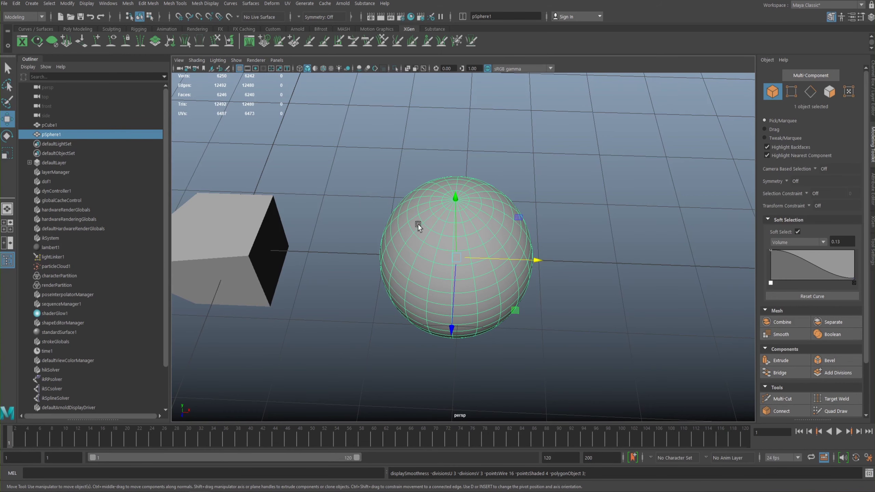
- Deselect the sphere and examine its smoothed outline up close and from different angles
{"action": "left_click", "coordinate": [335, 177]}
{"action": "middle_click_drag", "start_coordinate": [396, 170], "coordinate": [371, 183], "text": "alt"}
{"action": "right_click_drag", "start_coordinate": [370, 183], "coordinate": [599, 284], "text": "alt"}
{"action": "left_click_drag", "start_coordinate": [402, 194], "coordinate": [472, 195], "text": "alt"}
{"action": "right_click_drag", "start_coordinate": [472, 195], "coordinate": [361, 181], "text": "alt"}
{"action": "left_click_drag", "start_coordinate": [361, 180], "coordinate": [380, 180], "text": "alt"}
{"action": "right_click_drag", "start_coordinate": [380, 180], "coordinate": [250, 180], "text": "alt"}
{"action": "left_click_drag", "start_coordinate": [250, 179], "coordinate": [431, 150], "text": "alt"}
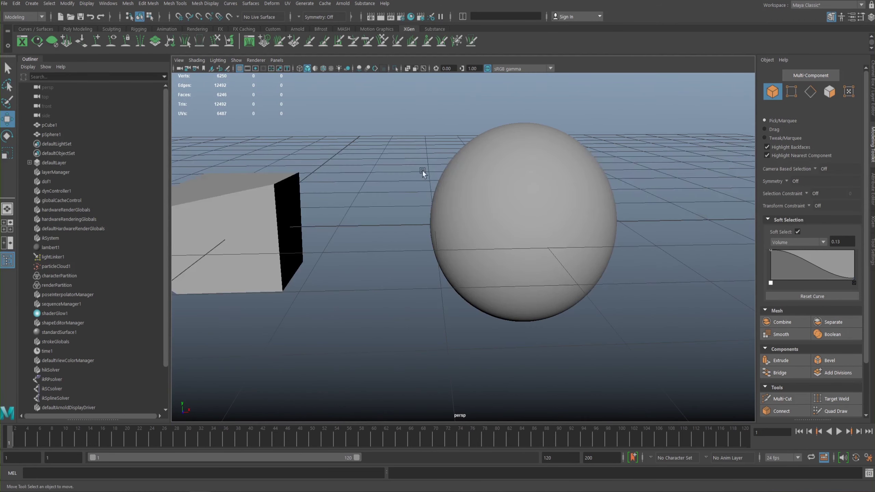
- Select the sphere and switch its display back to the unsmoothed mesh
{"action": "left_click", "coordinate": [497, 199]}
{"action": "key", "text": "1"}
{"action": "left_click_drag", "start_coordinate": [401, 203], "coordinate": [388, 185], "text": "alt"}
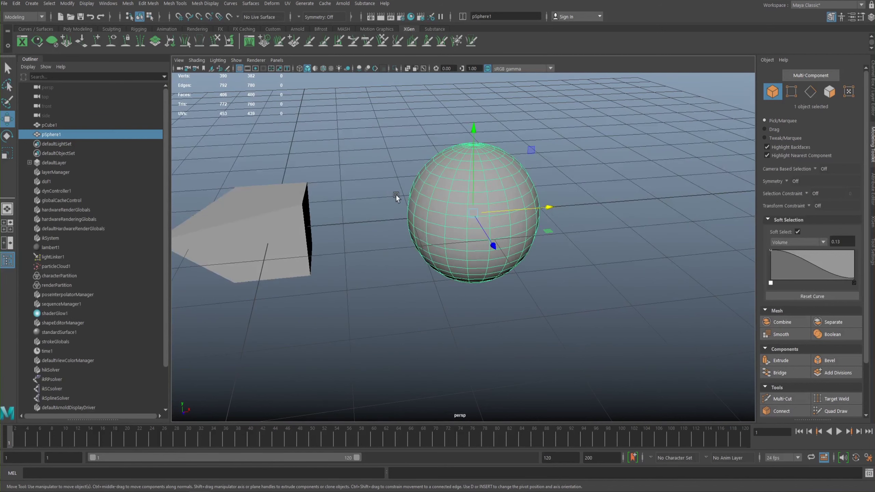
{"action": "middle_click_drag", "start_coordinate": [345, 189], "coordinate": [355, 174], "text": "alt"}
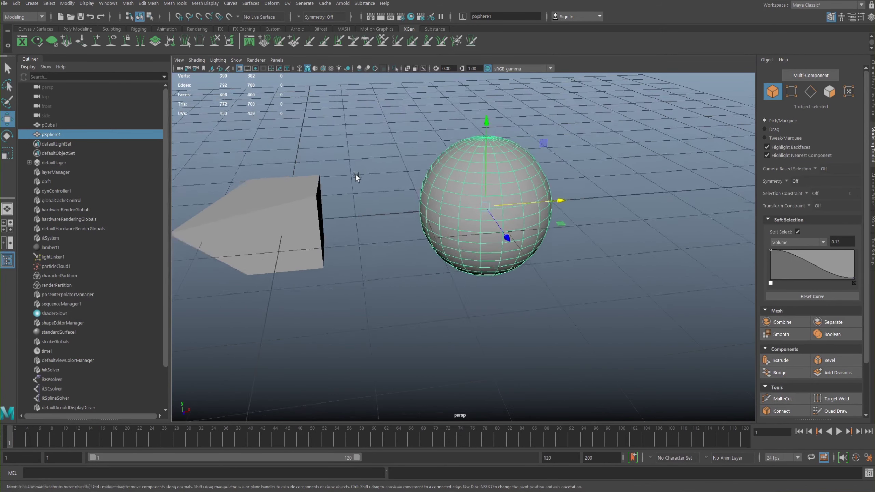
{"action": "left_click_drag", "start_coordinate": [356, 174], "coordinate": [335, 175], "text": "alt"}
{"action": "middle_click_drag", "start_coordinate": [365, 123], "coordinate": [320, 143], "text": "alt"}
{"action": "right_click_drag", "start_coordinate": [349, 146], "coordinate": [439, 172], "text": "alt"}
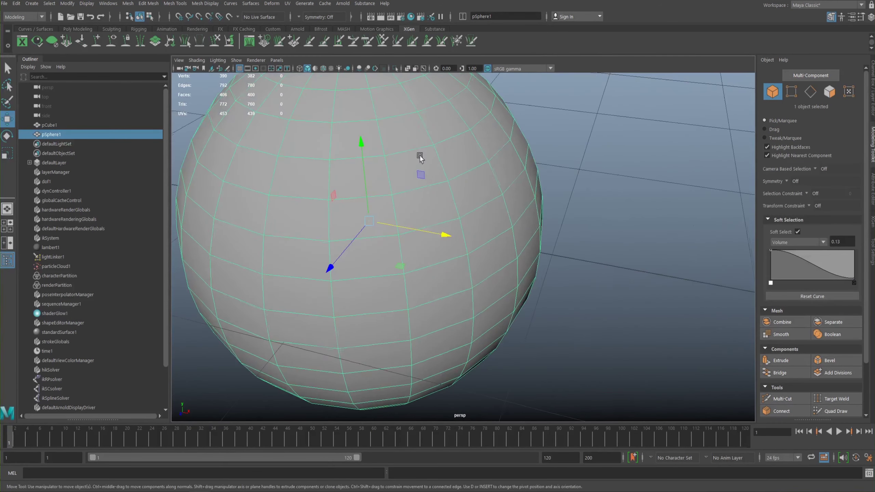
{"action": "middle_click_drag", "start_coordinate": [439, 171], "coordinate": [482, 220], "text": "alt"}
{"action": "right_click_drag", "start_coordinate": [482, 220], "coordinate": [267, 158], "text": "alt"}
{"action": "middle_click_drag", "start_coordinate": [401, 186], "coordinate": [403, 164], "text": "alt"}
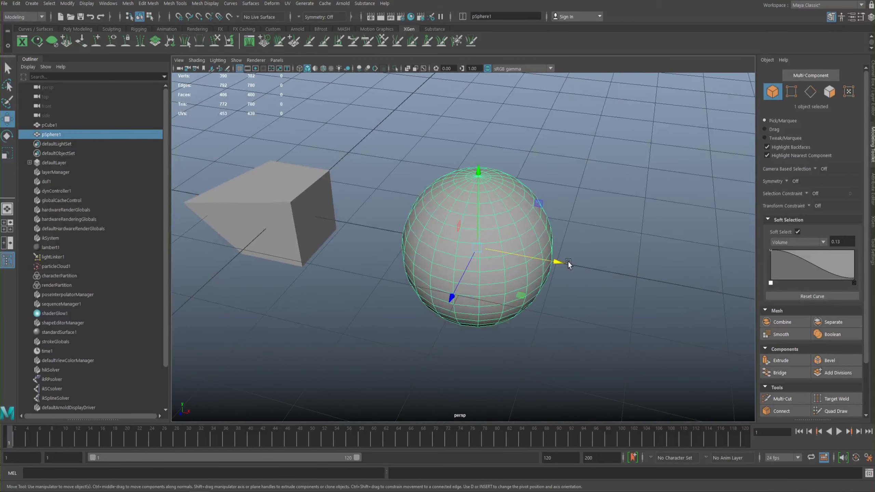
- Move the sphere slightly along the X axis toward the cube, to about X 2.72
{"action": "left_click_drag", "start_coordinate": [559, 261], "coordinate": [543, 259]}
{"action": "middle_click_drag", "start_coordinate": [497, 216], "coordinate": [575, 221], "text": "alt"}
{"action": "left_click_drag", "start_coordinate": [480, 220], "coordinate": [499, 204], "text": "alt"}
{"action": "left_click_drag", "start_coordinate": [474, 98], "coordinate": [402, 195], "text": "alt"}
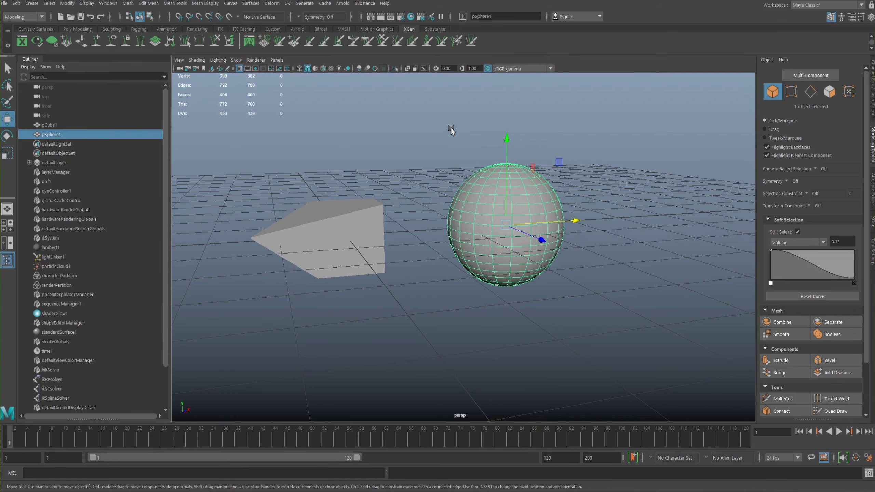
{"action": "left_click_drag", "start_coordinate": [451, 127], "coordinate": [427, 180], "text": "alt"}
{"action": "left_click_drag", "start_coordinate": [472, 230], "coordinate": [492, 244], "text": "alt"}
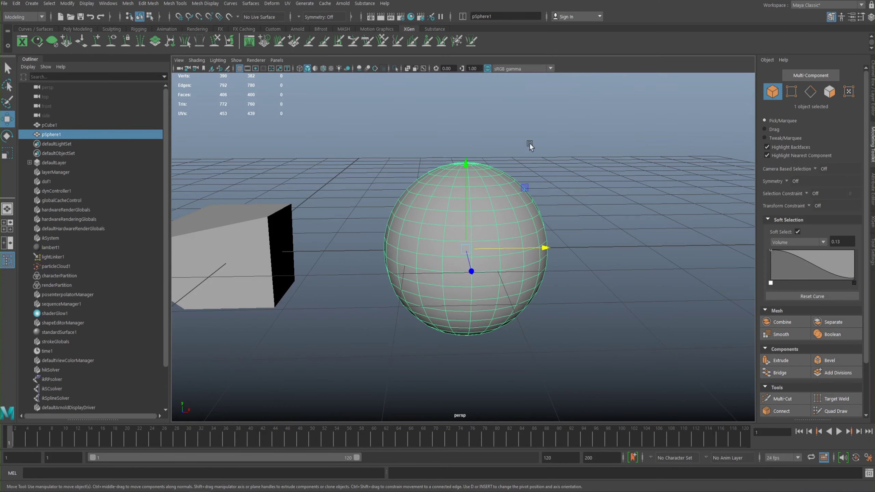
{"action": "middle_click_drag", "start_coordinate": [467, 203], "coordinate": [485, 197], "text": "alt"}
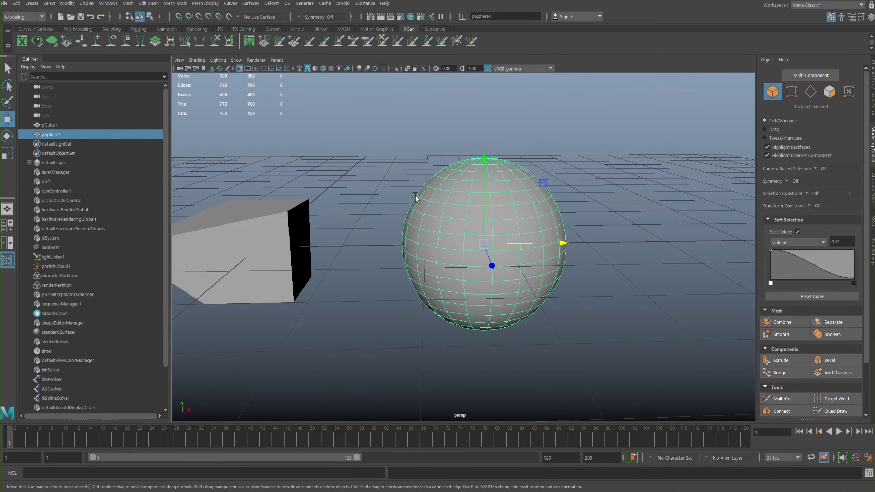
- Deselect and reselect the sphere, and switch it to UV selection
{"action": "left_click", "coordinate": [361, 174]}
{"action": "left_click", "coordinate": [472, 220]}
{"action": "mouse_move", "coordinate": [471, 220]}
{"action": "left_mouse_down", "text": "alt"}
{"action": "mouse_move", "coordinate": [455, 199]}
{"action": "mouse_move", "coordinate": [477, 233]}
{"action": "left_mouse_up", "text": "alt"}
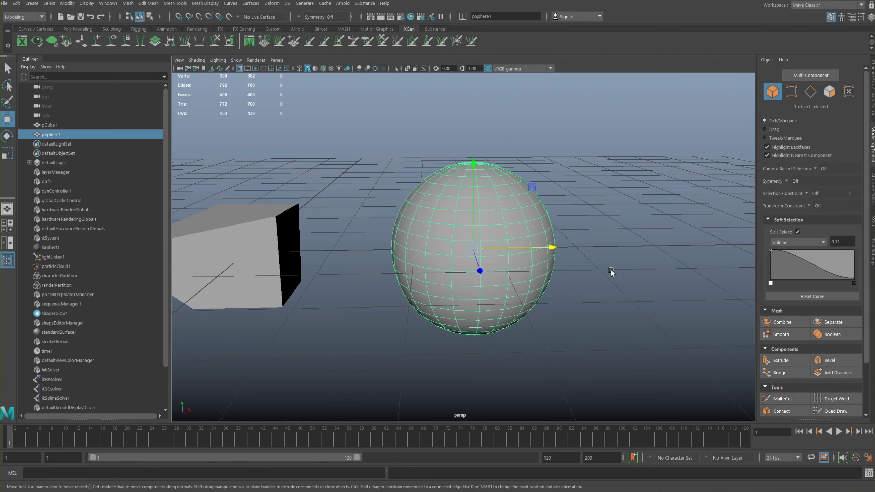
{"action": "scroll", "coordinate": [869, 280], "scroll_direction": "down", "scroll_amount": 2}
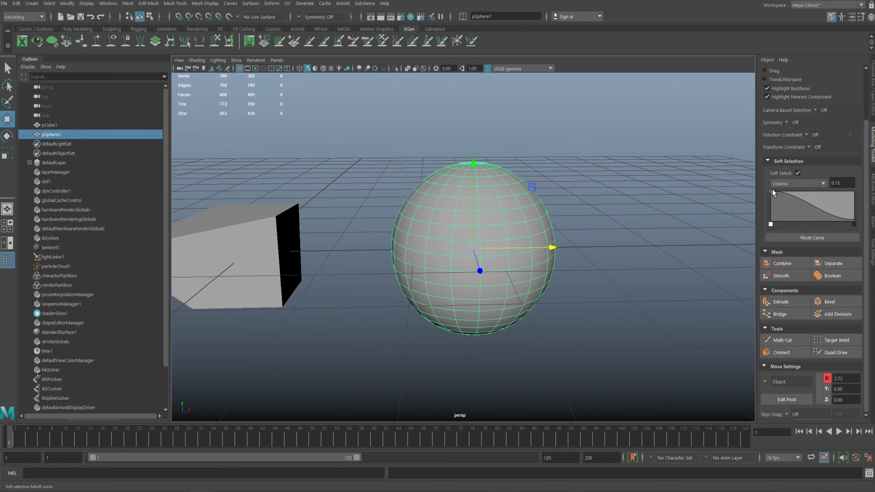
{"action": "scroll", "coordinate": [868, 204], "scroll_direction": "up", "scroll_amount": 2}
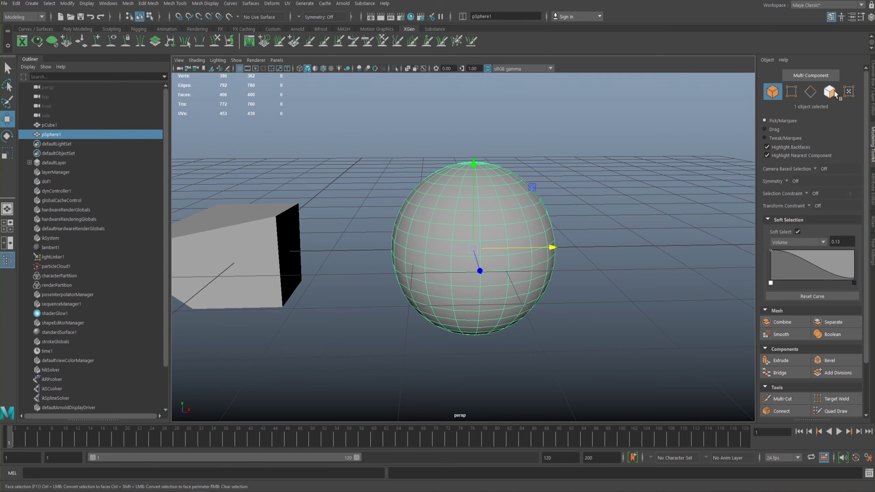
{"action": "left_click", "coordinate": [848, 91]}
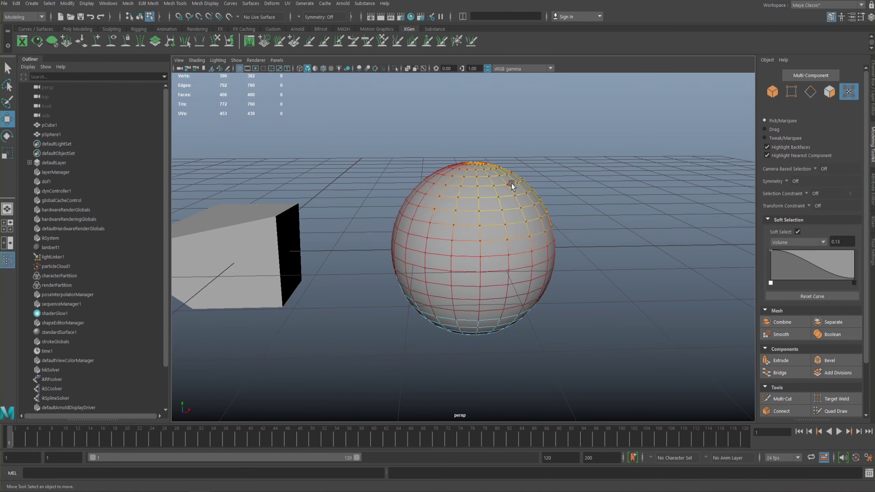
- Select a single UV point on the front of the sphere and turn off soft selection
{"action": "left_click", "coordinate": [477, 228]}
{"action": "key", "text": "b"}
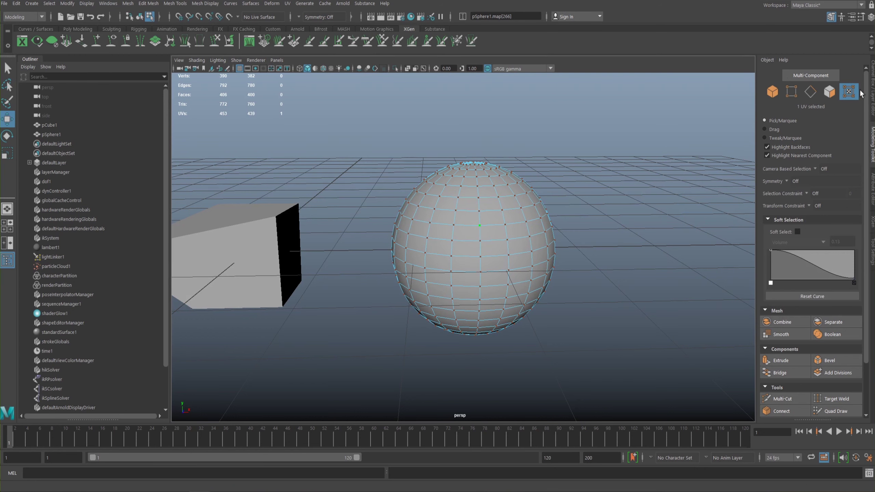
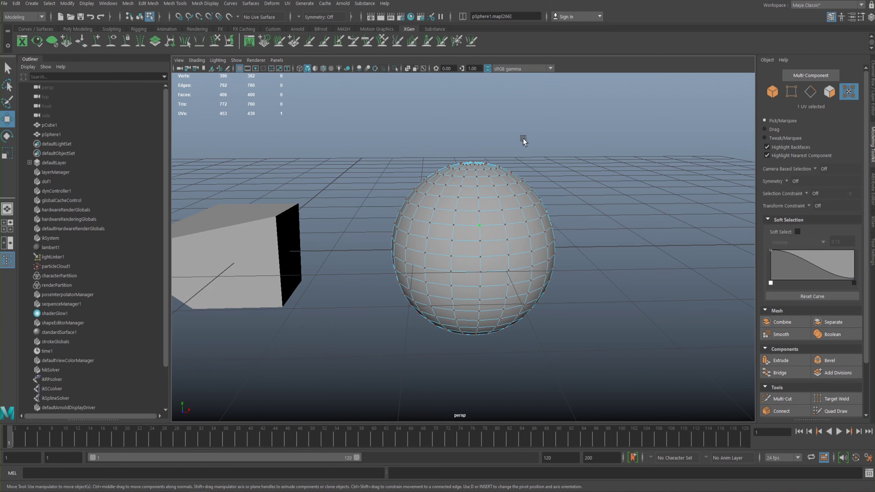
{"action": "middle_click_drag", "start_coordinate": [485, 206], "coordinate": [494, 161], "text": "alt"}
{"action": "left_click_drag", "start_coordinate": [533, 204], "coordinate": [503, 215], "text": "alt"}
{"action": "mouse_move", "coordinate": [502, 214]}
{"action": "left_mouse_down", "text": "alt"}
{"action": "mouse_move", "coordinate": [519, 210]}
{"action": "mouse_move", "coordinate": [514, 214]}
{"action": "left_mouse_up", "text": "alt"}
{"action": "middle_click_drag", "start_coordinate": [526, 208], "coordinate": [496, 201], "text": "alt"}
{"action": "right_click_drag", "start_coordinate": [497, 201], "coordinate": [430, 176], "text": "alt"}
{"action": "middle_click_drag", "start_coordinate": [430, 176], "coordinate": [458, 172], "text": "alt"}
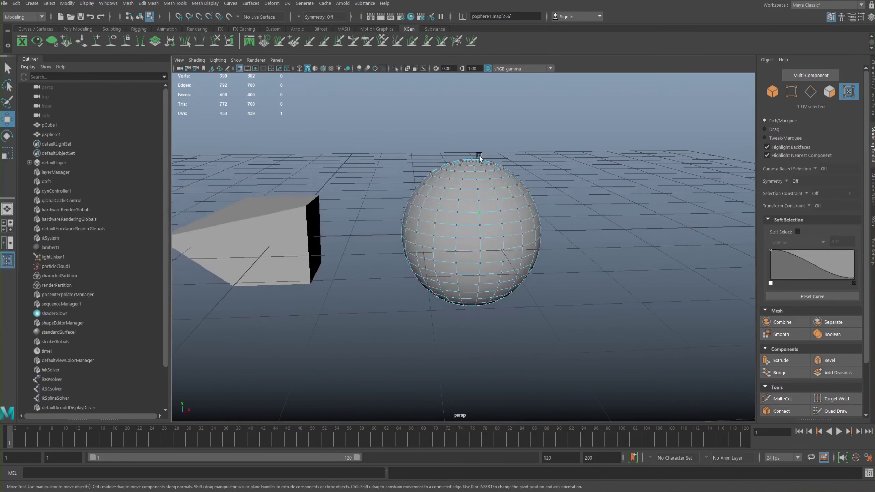
{"action": "left_click_drag", "start_coordinate": [461, 186], "coordinate": [491, 159], "text": "alt"}
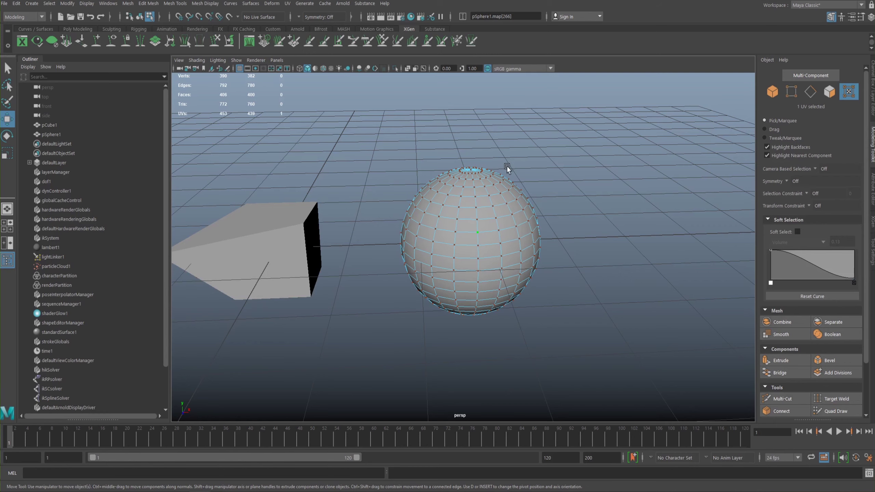
{"action": "left_click_drag", "start_coordinate": [481, 149], "coordinate": [459, 199], "text": "alt"}
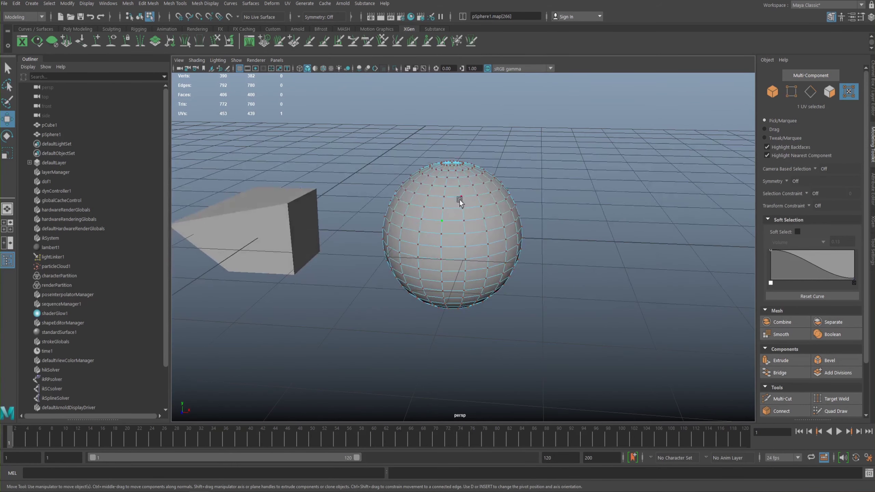
- Return the sphere to object mode and select the whole object
{"action": "right_click", "coordinate": [456, 208]}
{"action": "right_click_drag", "start_coordinate": [453, 214], "coordinate": [483, 193]}
{"action": "left_click", "coordinate": [507, 212]}
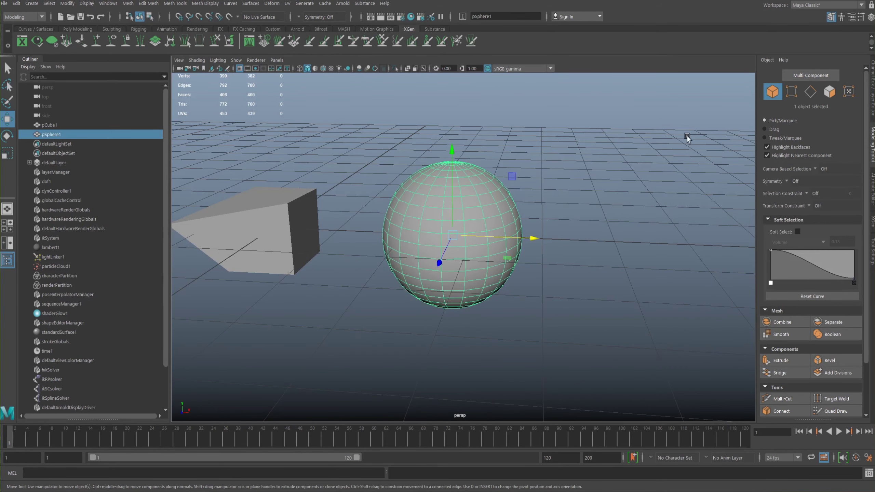
{"action": "scroll", "coordinate": [866, 228], "scroll_direction": "down", "scroll_amount": 3}
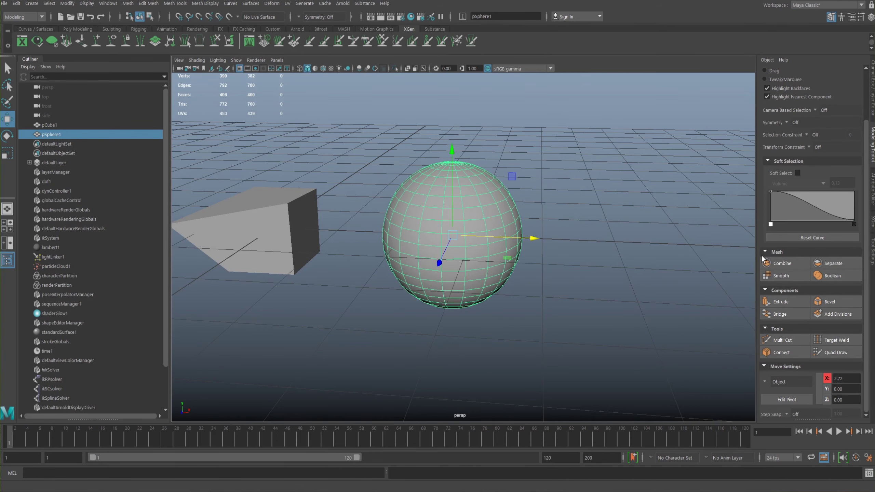
- Move the sphere along the X axis into the cube, to about X 0.7, and deselect it
{"action": "middle_click_drag", "start_coordinate": [495, 208], "coordinate": [588, 212], "text": "alt"}
{"action": "left_click", "coordinate": [398, 173]}
{"action": "left_click", "coordinate": [533, 223]}
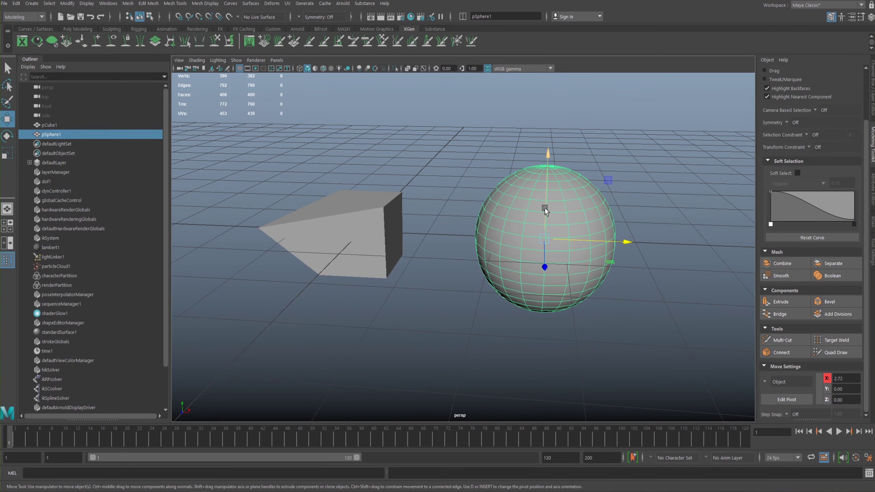
{"action": "left_click_drag", "start_coordinate": [615, 239], "coordinate": [473, 240], "text": "alt"}
{"action": "left_click_drag", "start_coordinate": [475, 179], "coordinate": [375, 156], "text": "alt"}
{"action": "left_click", "coordinate": [365, 188]}
{"action": "scroll", "coordinate": [511, 242], "scroll_direction": "up", "scroll_amount": 10}
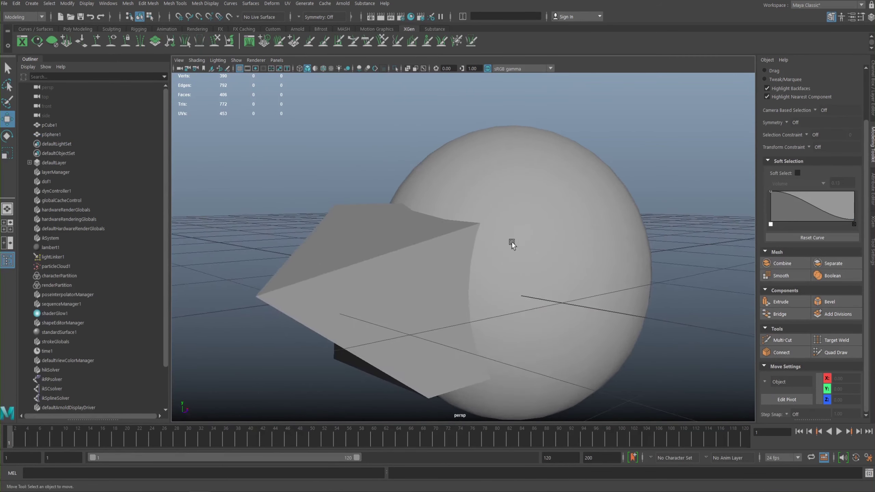
{"action": "scroll", "coordinate": [502, 242], "scroll_direction": "down", "scroll_amount": 10}
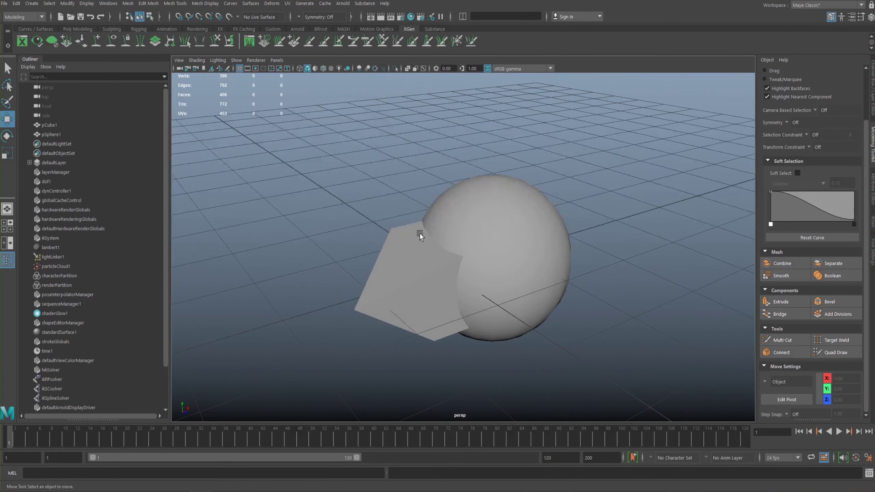
- Select the sphere and cube individually, and try moving the cube on its own along the Y axis
{"action": "left_click", "coordinate": [432, 235]}
{"action": "left_click", "coordinate": [495, 269]}
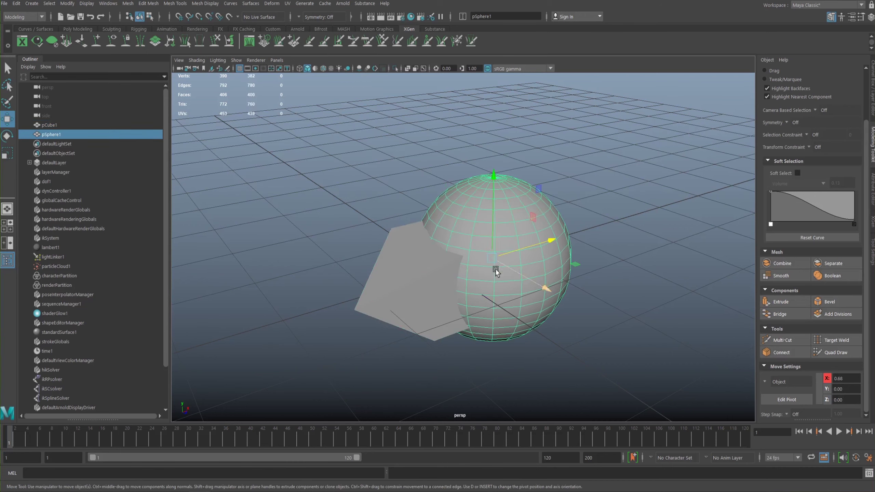
{"action": "left_click", "coordinate": [414, 251]}
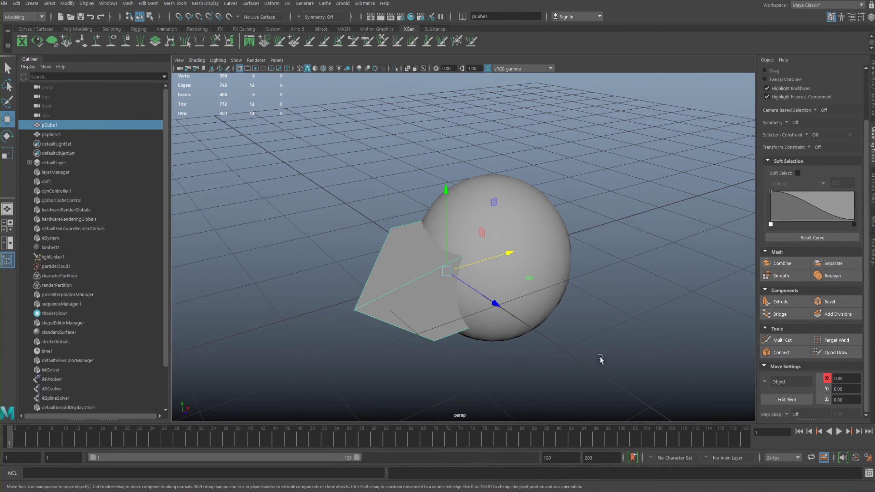
{"action": "left_click", "coordinate": [522, 229]}
{"action": "left_click", "coordinate": [417, 255]}
{"action": "left_click_drag", "start_coordinate": [447, 191], "coordinate": [389, 225]}
{"action": "key", "text": "ctrl+z"}
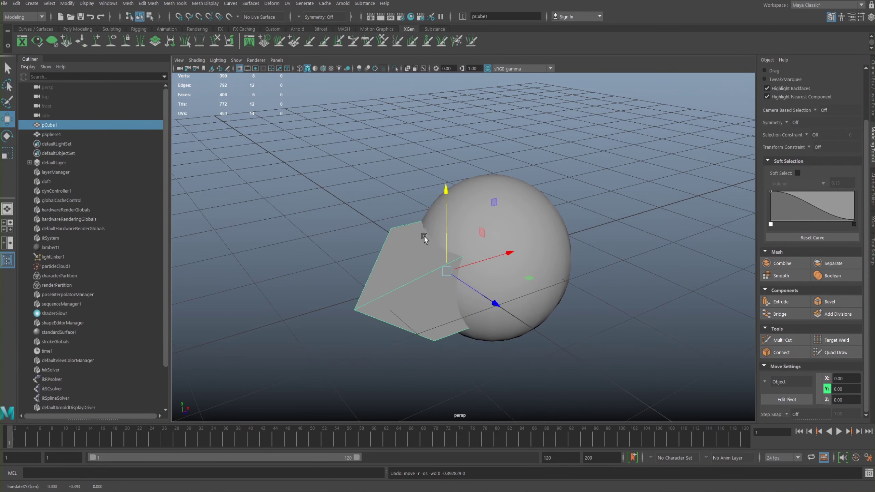
- Combine the cube and sphere into one mesh and move the combined object freely
{"action": "left_click", "coordinate": [484, 238], "text": "shift"}
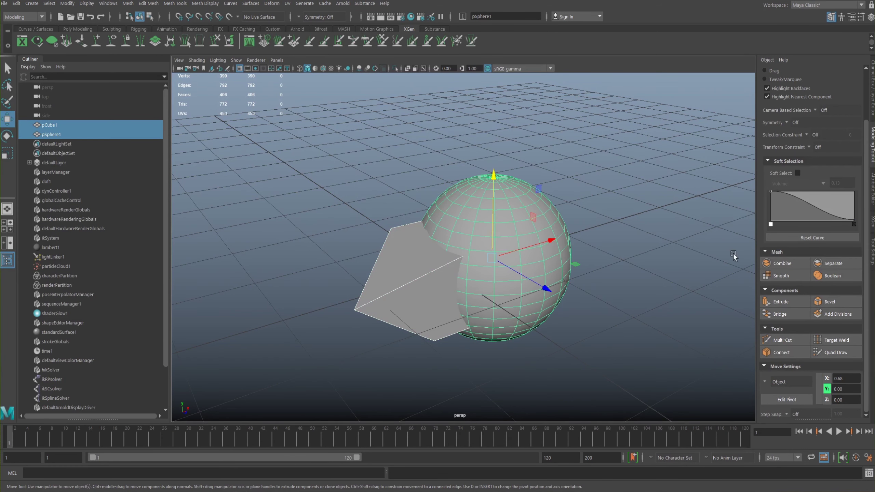
{"action": "left_click", "coordinate": [784, 264]}
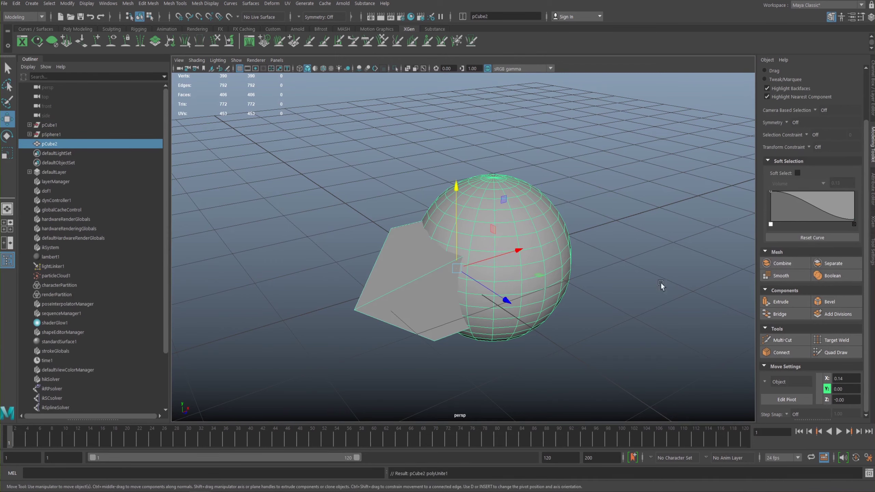
{"action": "left_click", "coordinate": [619, 242]}
{"action": "left_click", "coordinate": [503, 231]}
{"action": "left_click_drag", "start_coordinate": [452, 266], "coordinate": [502, 275]}
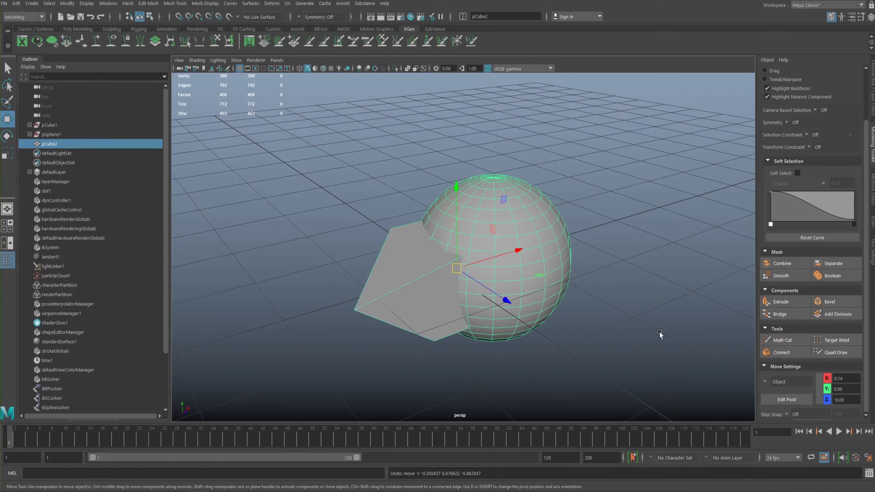
- Undo the combined object's move and the combine, back to the separate cube and sphere
{"action": "key", "text": "ctrl+z"}
{"action": "key", "text": "ctrl+z"}
{"action": "key", "text": "ctrl+z"}
{"action": "key", "text": "ctrl+z"}
{"action": "key", "text": "ctrl+z"}
{"action": "key", "text": "ctrl+z"}
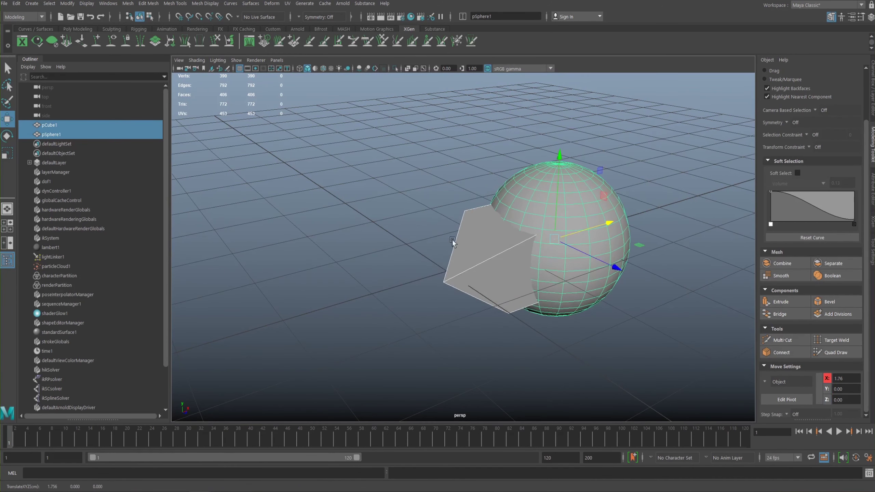
- Combine the selected cube and sphere into one mesh and move it along Z to about -0.37
{"action": "left_click", "coordinate": [543, 242], "text": "shift"}
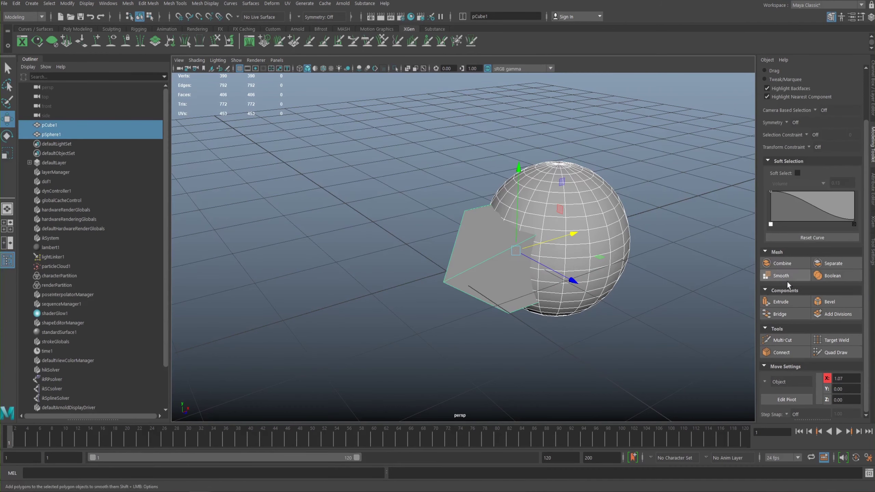
{"action": "left_click", "coordinate": [781, 263]}
{"action": "left_click", "coordinate": [350, 219]}
{"action": "left_click", "coordinate": [520, 241]}
{"action": "left_click_drag", "start_coordinate": [528, 250], "coordinate": [506, 239]}
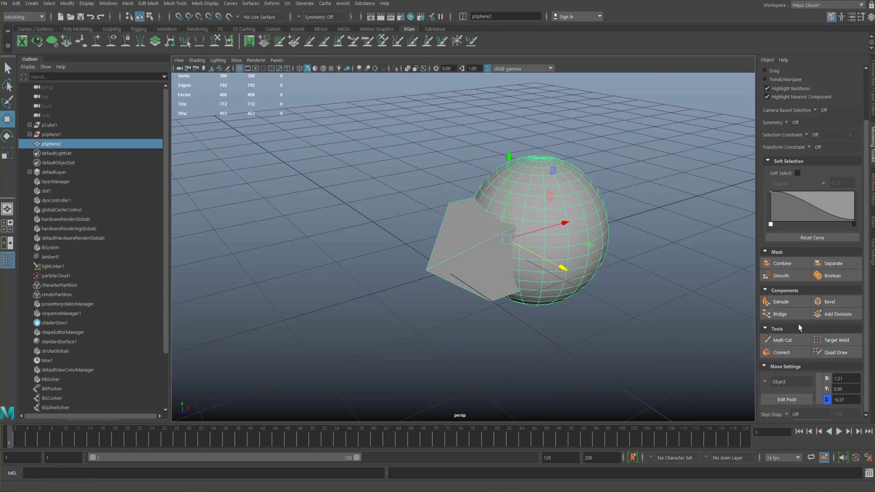
- Separate the combined mesh into its two shells and select the cube and sphere pieces individually
{"action": "left_click", "coordinate": [828, 263]}
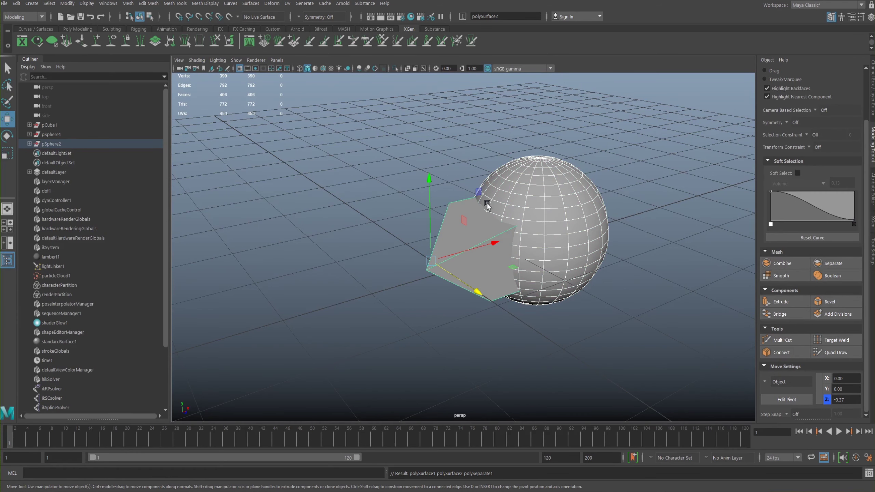
{"action": "left_click", "coordinate": [411, 166]}
{"action": "left_click", "coordinate": [472, 248]}
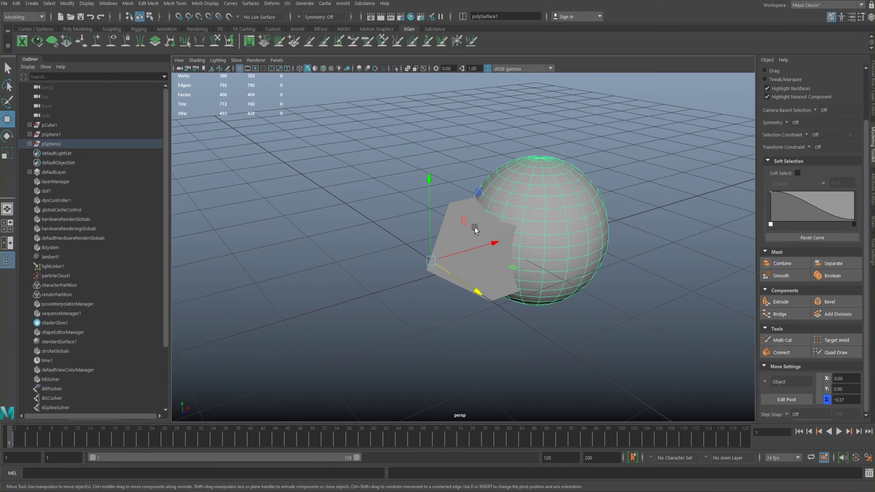
{"action": "middle_click_drag", "start_coordinate": [499, 181], "coordinate": [396, 184], "text": "alt"}
{"action": "right_click_drag", "start_coordinate": [397, 184], "coordinate": [531, 209], "text": "alt"}
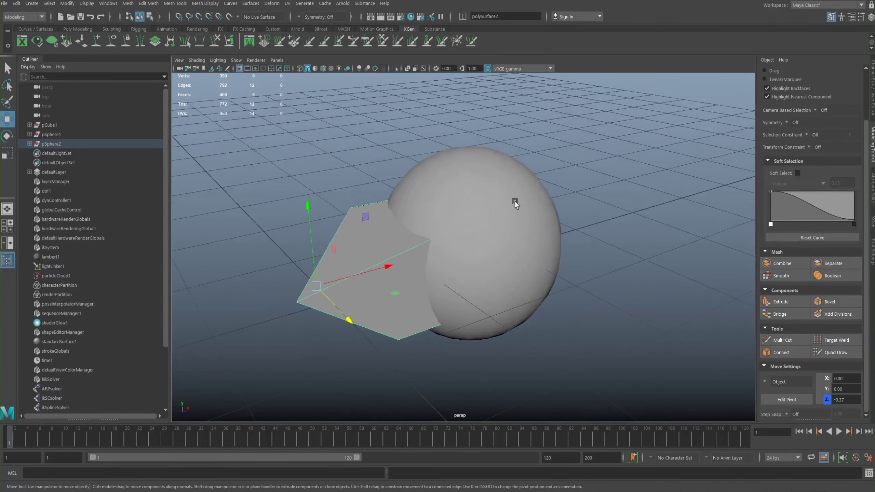
{"action": "middle_click_drag", "start_coordinate": [531, 209], "coordinate": [663, 226], "text": "alt"}
{"action": "left_click", "coordinate": [550, 223]}
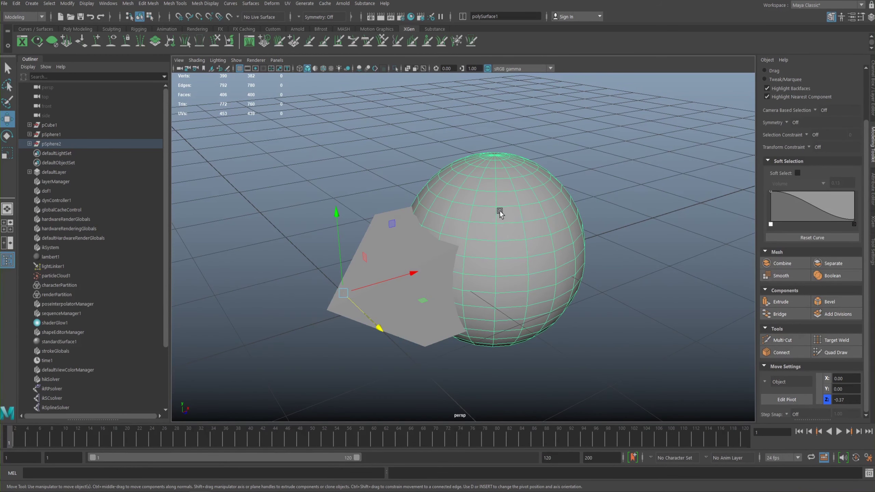
- Delete one face on the upper part of the sphere in face selection
{"action": "middle_click_drag", "start_coordinate": [497, 209], "coordinate": [483, 214], "text": "alt"}
{"action": "right_click_drag", "start_coordinate": [482, 215], "coordinate": [504, 167], "text": "alt"}
{"action": "left_click", "coordinate": [537, 206]}
{"action": "key", "text": "Delete"}
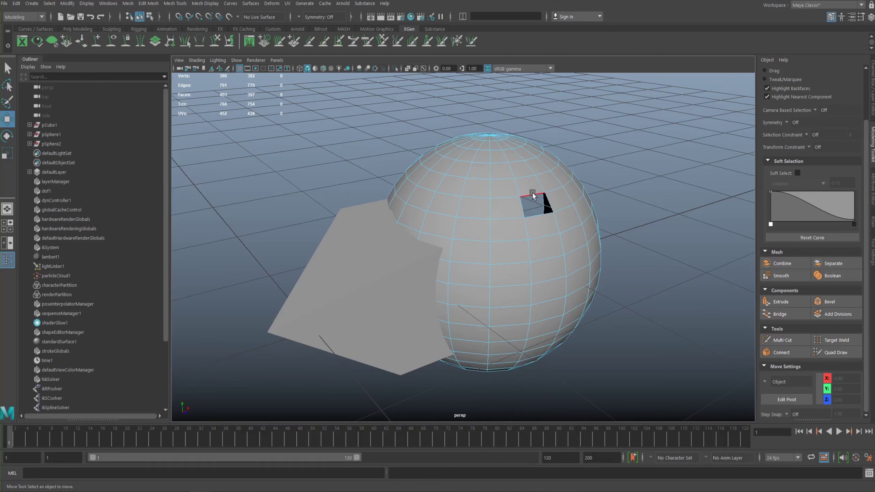
- Select the four border edges of the sphere's hole and extrude them outward into a square tube
{"action": "double_click", "coordinate": [533, 196]}
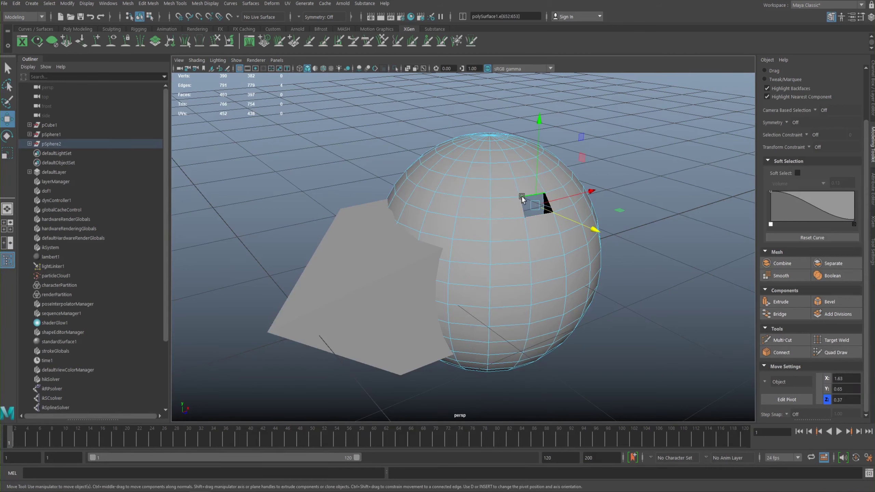
{"action": "right_click_drag", "start_coordinate": [655, 244], "coordinate": [636, 259], "text": "shift"}
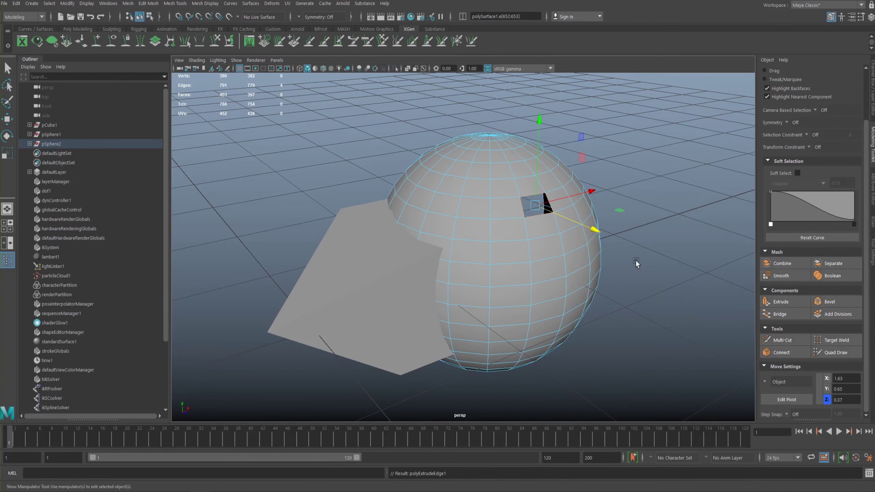
{"action": "left_click_drag", "start_coordinate": [571, 203], "coordinate": [609, 181]}
- Switch the sphere to face selection and select the four faces of the extruded tube
{"action": "middle_click_drag", "start_coordinate": [569, 163], "coordinate": [494, 195], "text": "alt"}
{"action": "left_click_drag", "start_coordinate": [493, 195], "coordinate": [518, 209], "text": "alt"}
{"action": "key", "text": "w"}
{"action": "right_click_drag", "start_coordinate": [488, 198], "coordinate": [541, 195]}
{"action": "left_click_drag", "start_coordinate": [541, 196], "coordinate": [546, 160], "text": "alt"}
{"action": "left_click_drag", "start_coordinate": [549, 128], "coordinate": [652, 213]}
{"action": "left_click", "coordinate": [452, 237]}
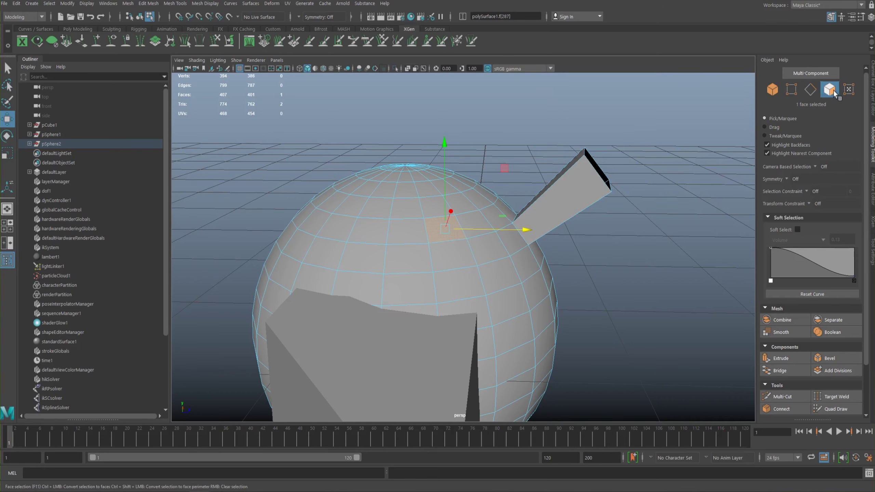
{"action": "left_click_drag", "start_coordinate": [637, 127], "coordinate": [558, 214]}
{"action": "left_click", "coordinate": [767, 145]}
{"action": "mouse_move", "coordinate": [615, 239]}
{"action": "left_mouse_down", "text": "alt"}
{"action": "mouse_move", "coordinate": [625, 230]}
{"action": "mouse_move", "coordinate": [577, 235]}
{"action": "mouse_move", "coordinate": [606, 241]}
{"action": "left_mouse_up", "text": "alt"}
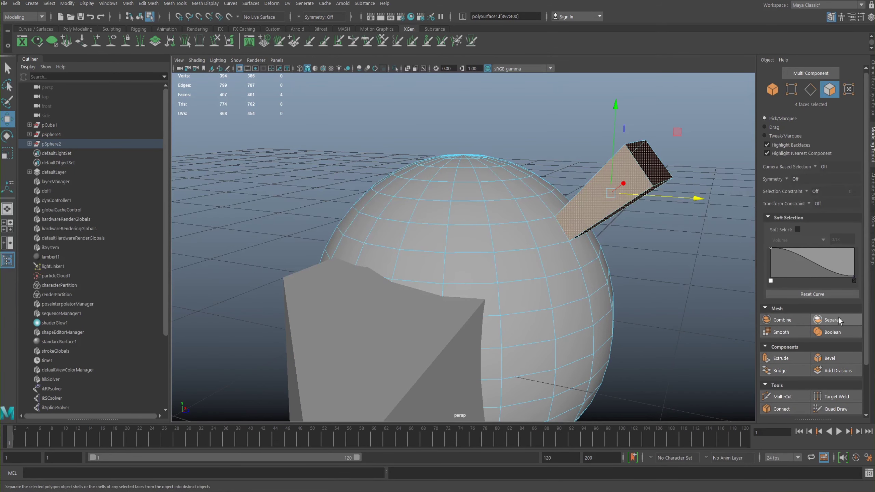
- Try to separate the four selected tube faces from the sphere, and return to object mode
{"action": "scroll", "coordinate": [861, 320], "scroll_direction": "down", "scroll_amount": 3}
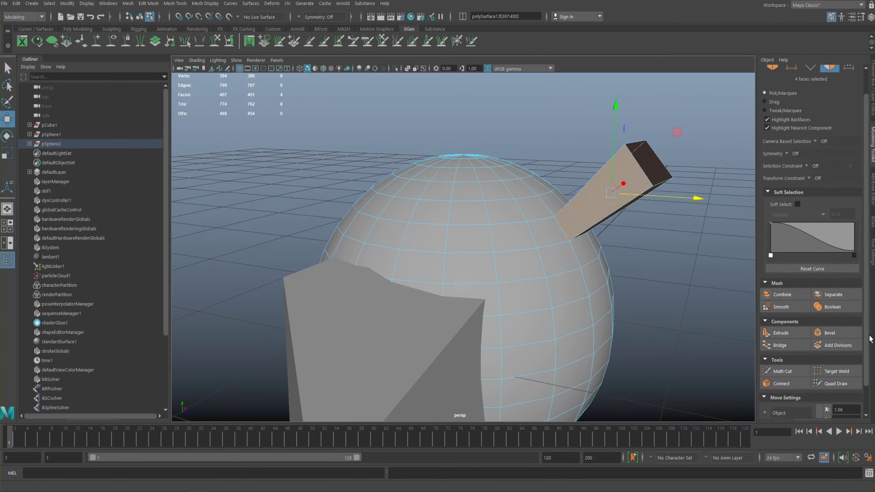
{"action": "scroll", "coordinate": [823, 299], "scroll_direction": "up", "scroll_amount": 2}
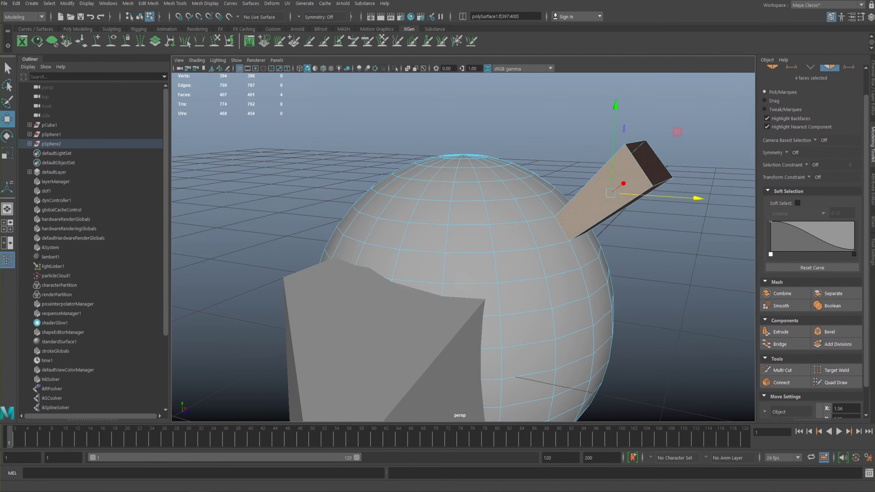
{"action": "left_click", "coordinate": [822, 299]}
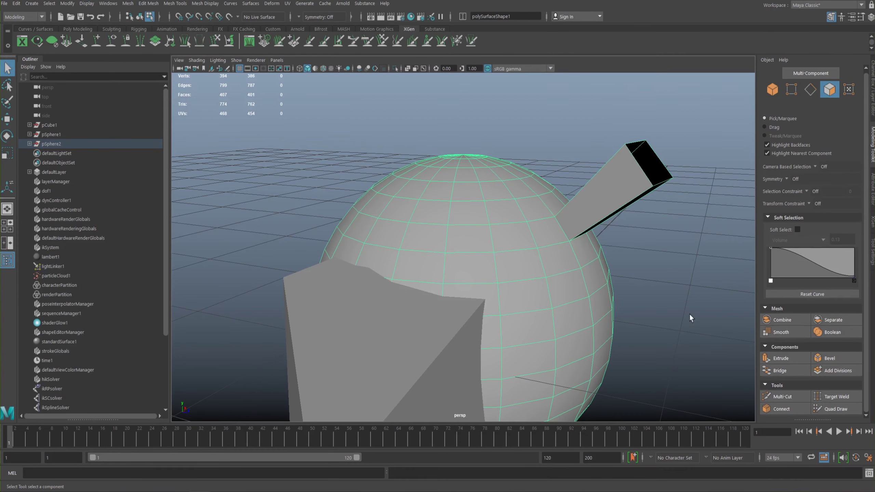
{"action": "right_click_drag", "start_coordinate": [601, 189], "coordinate": [491, 193]}
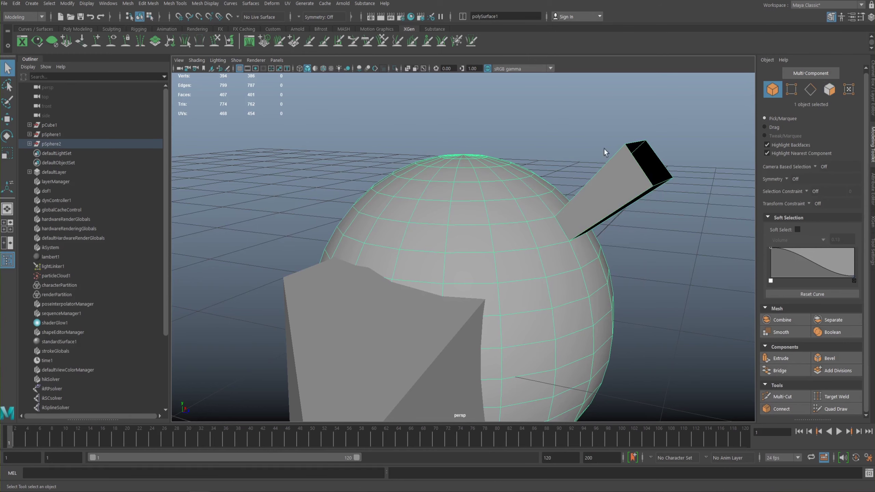
- Switch the sphere back to face selection and reselect the four tube faces
{"action": "right_click_drag", "start_coordinate": [622, 176], "coordinate": [652, 172]}
{"action": "left_click_drag", "start_coordinate": [715, 116], "coordinate": [656, 218]}
{"action": "right_click_drag", "start_coordinate": [608, 177], "coordinate": [618, 204]}
{"action": "left_click_drag", "start_coordinate": [719, 124], "coordinate": [619, 204]}
{"action": "left_click_drag", "start_coordinate": [624, 239], "coordinate": [575, 207], "text": "alt"}
- Look through the mesh editing, mesh tool and mesh display commands for one that detaches the selected faces
{"action": "key", "text": "space"}
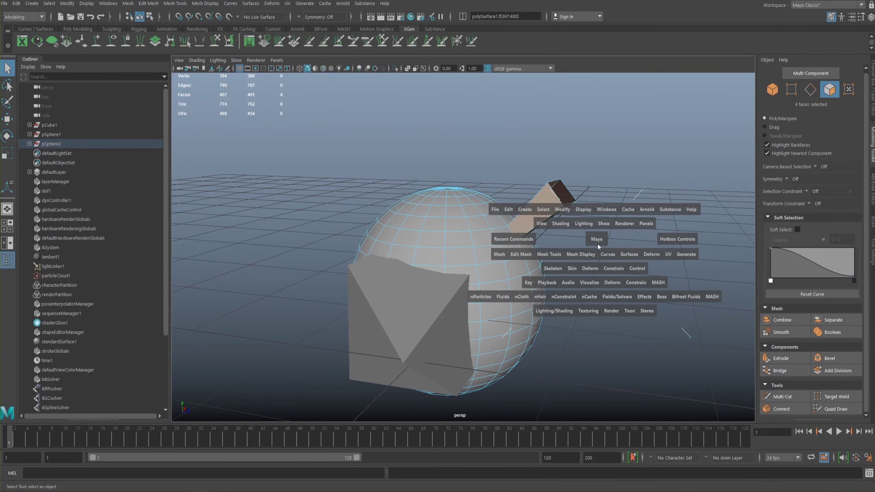
{"action": "left_click", "coordinate": [521, 254]}
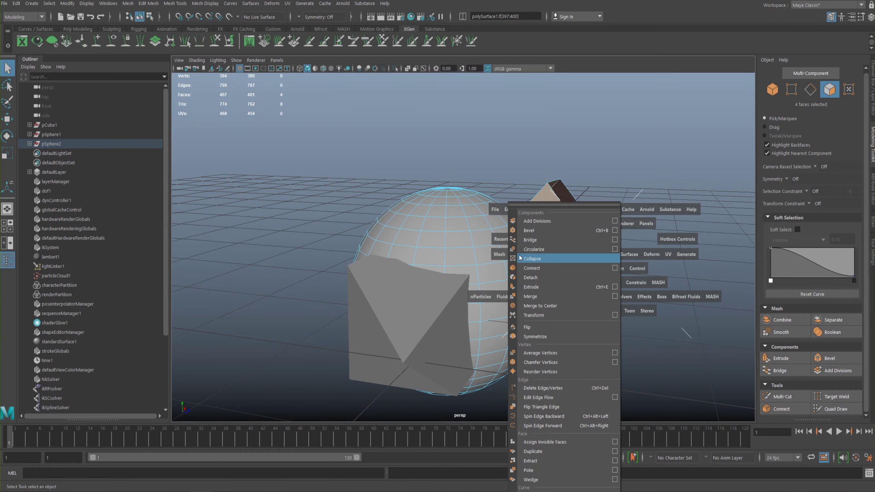
{"action": "left_click", "coordinate": [555, 254]}
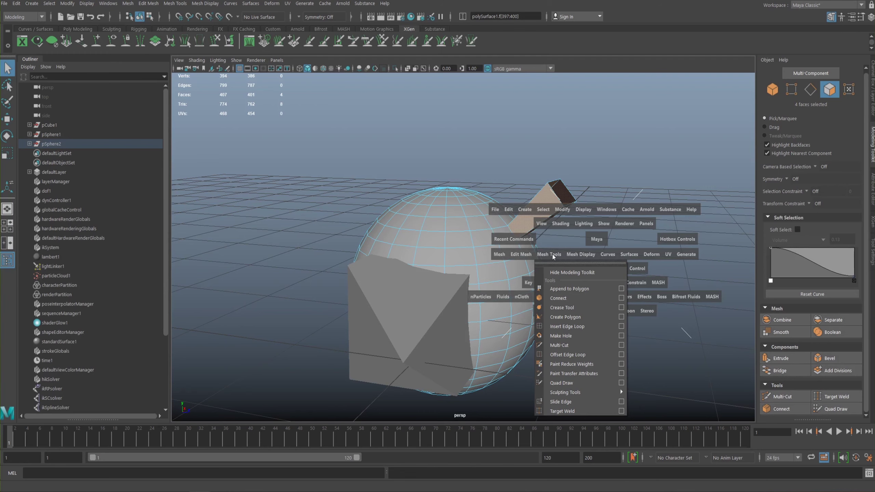
{"action": "left_click", "coordinate": [530, 254]}
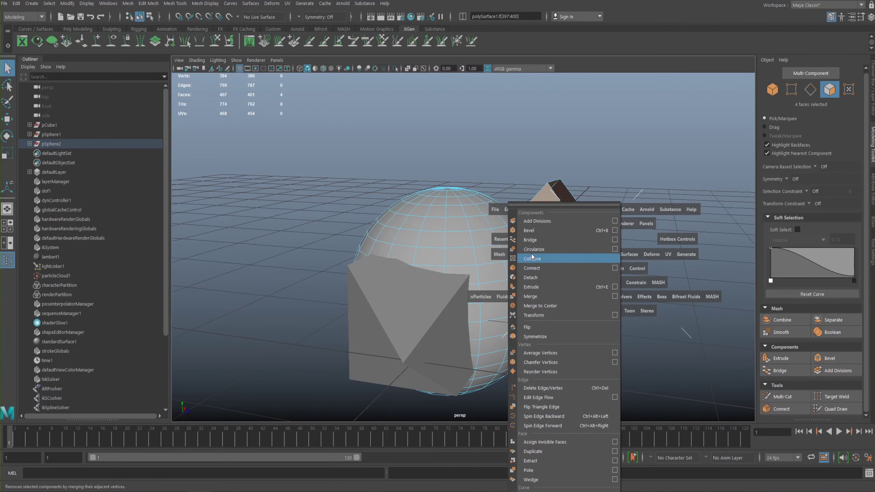
{"action": "left_click", "coordinate": [437, 275]}
{"action": "left_click", "coordinate": [510, 253]}
{"action": "left_click", "coordinate": [499, 254]}
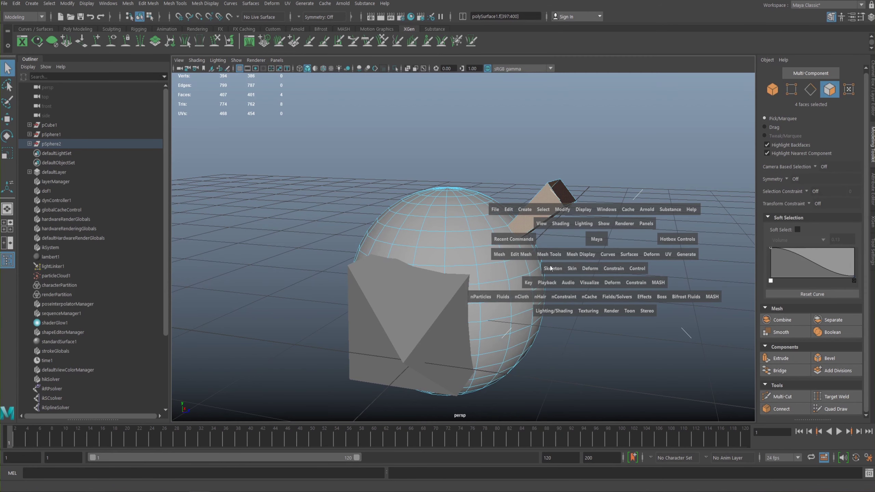
{"action": "left_click", "coordinate": [585, 255]}
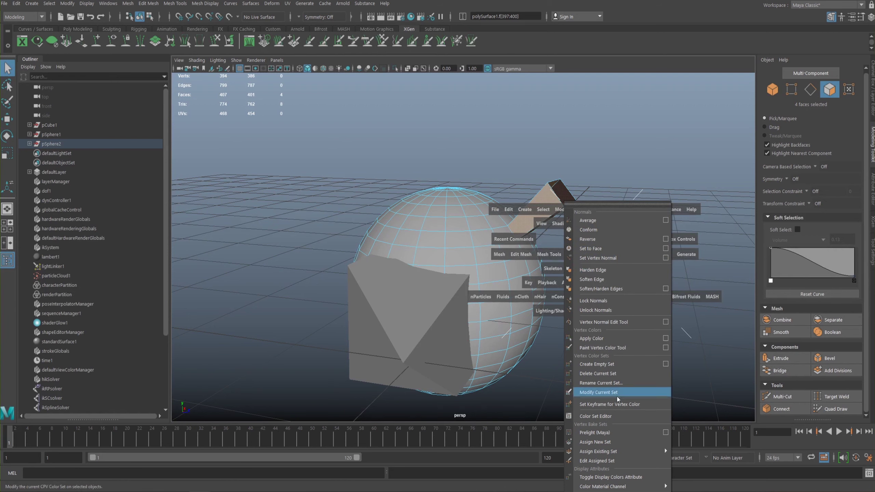
{"action": "left_click", "coordinate": [554, 257]}
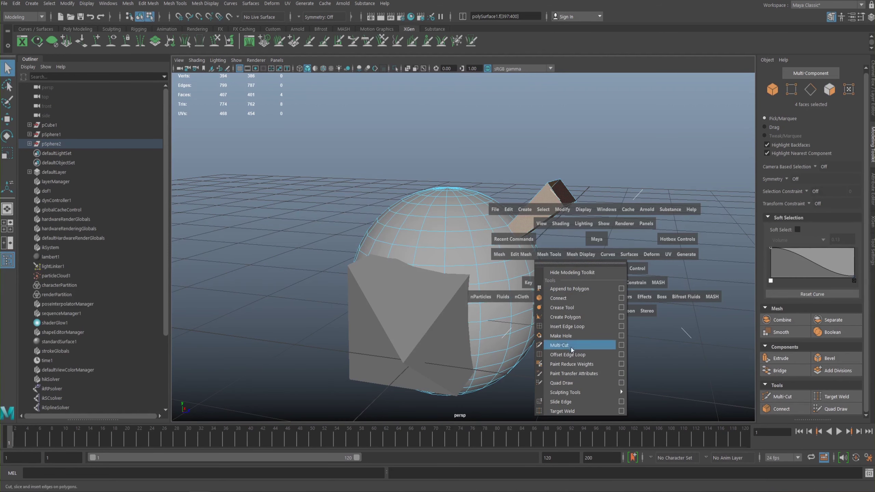
- Extract the four selected tube faces from the sphere and return to object mode
{"action": "left_click", "coordinate": [521, 254]}
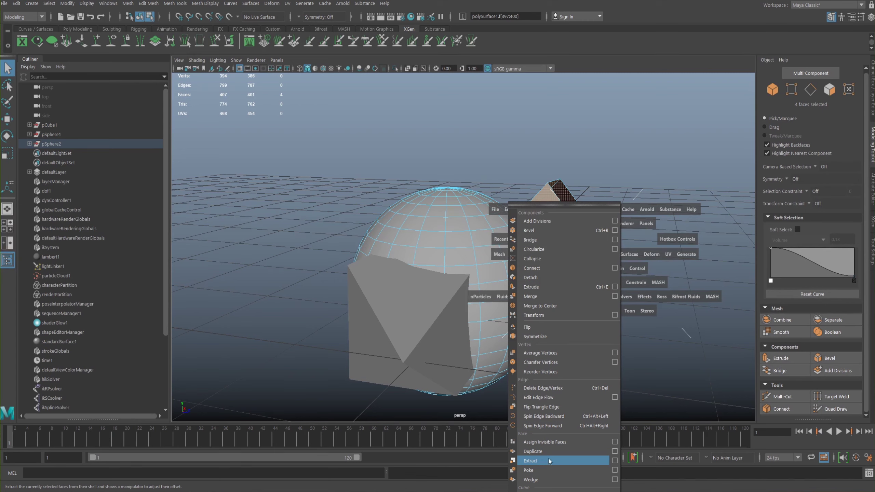
{"action": "left_click", "coordinate": [362, 246]}
{"action": "left_click", "coordinate": [526, 257]}
{"action": "left_click", "coordinate": [530, 461]}
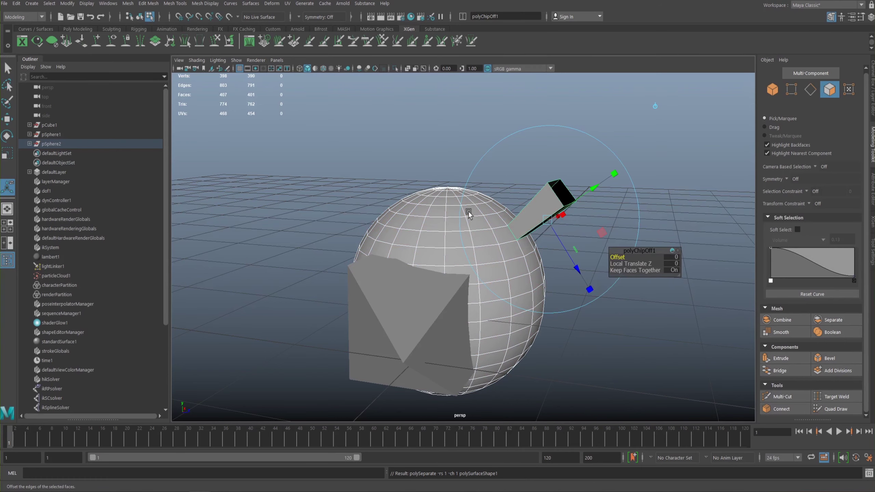
{"action": "middle_click_drag", "start_coordinate": [468, 211], "coordinate": [451, 229], "text": "alt"}
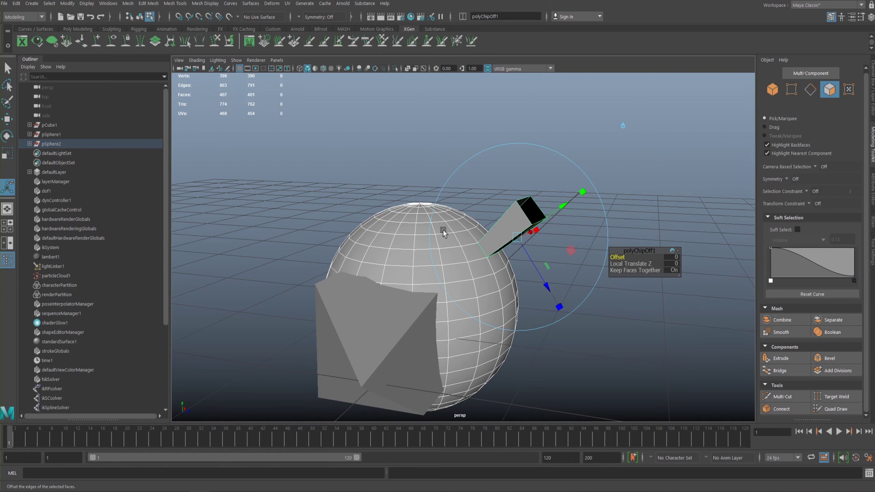
{"action": "right_click_drag", "start_coordinate": [460, 243], "coordinate": [486, 233]}
{"action": "left_click", "coordinate": [632, 273]}
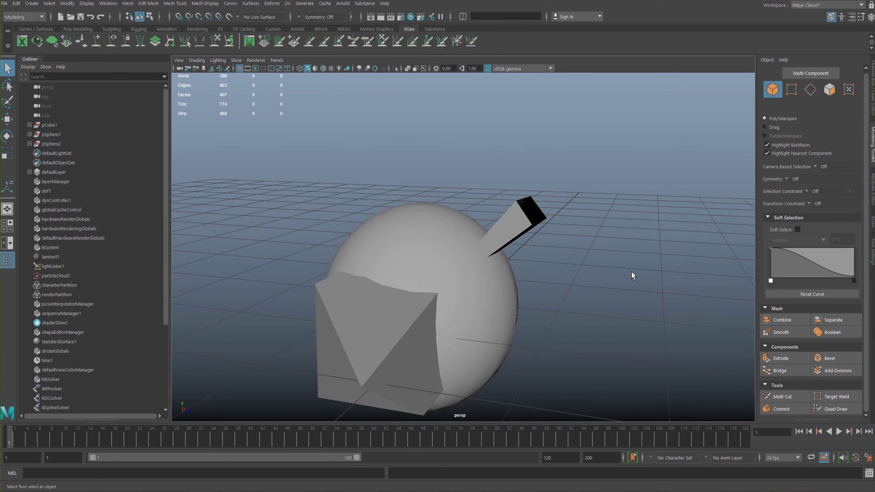
- Select the sphere and the extracted tube in turn to check whether they are separate objects
{"action": "mouse_move", "coordinate": [662, 193]}
{"action": "left_mouse_down"}
{"action": "mouse_move", "coordinate": [590, 292]}
{"action": "mouse_move", "coordinate": [615, 235]}
{"action": "mouse_move", "coordinate": [644, 323]}
{"action": "left_mouse_up"}
{"action": "left_click", "coordinate": [420, 224]}
{"action": "left_click", "coordinate": [417, 153]}
{"action": "key", "text": "ctrl+z"}
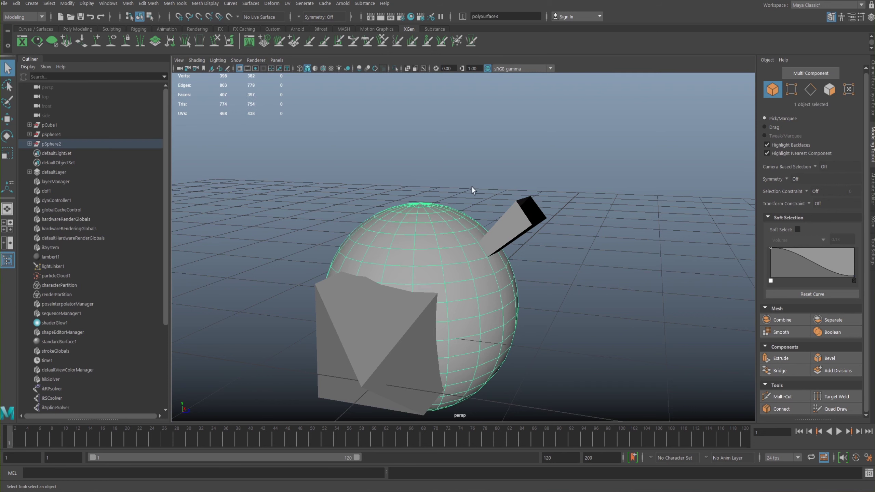
{"action": "left_click", "coordinate": [538, 228], "text": "shift"}
{"action": "left_click", "coordinate": [525, 224]}
- Try moving the extracted tube away from the sphere, and undo the move
{"action": "left_click_drag", "start_coordinate": [482, 240], "coordinate": [507, 228], "text": "alt"}
{"action": "right_click_drag", "start_coordinate": [507, 228], "coordinate": [324, 175], "text": "alt"}
{"action": "key", "text": "w"}
{"action": "left_click_drag", "start_coordinate": [471, 215], "coordinate": [600, 305], "text": "alt"}
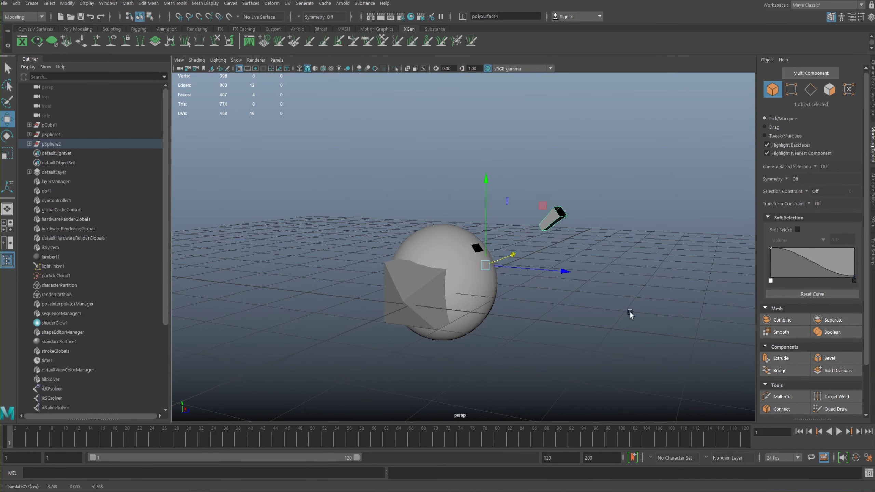
{"action": "key", "text": "super"}
{"action": "left_click", "coordinate": [493, 276]}
{"action": "key", "text": "ctrl+z"}
{"action": "key", "text": "ctrl+z"}
- Center the pivot of the extracted tube, and reselect the tube after selecting the sphere for comparison
{"action": "mouse_move", "coordinate": [522, 226]}
{"action": "left_mouse_down", "text": "alt"}
{"action": "mouse_move", "coordinate": [496, 251]}
{"action": "mouse_move", "coordinate": [538, 259]}
{"action": "mouse_move", "coordinate": [509, 219]}
{"action": "left_mouse_up", "text": "alt"}
{"action": "key", "text": "space"}
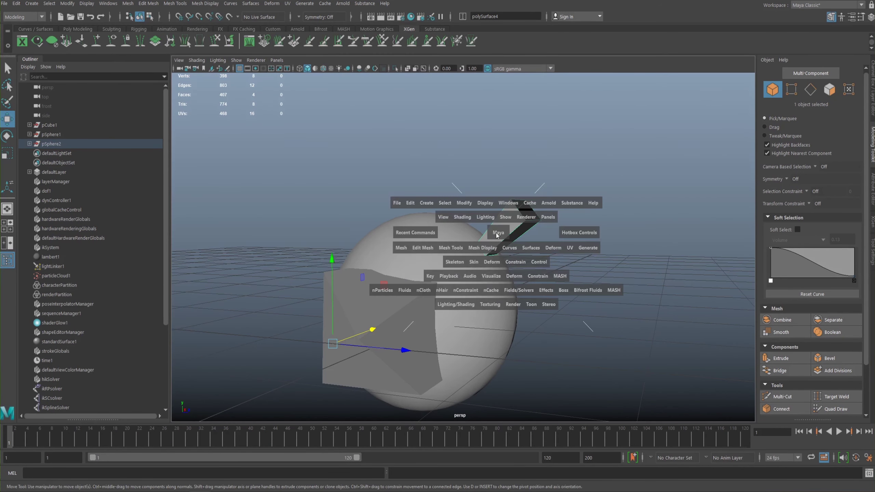
{"action": "left_click", "coordinate": [469, 203]}
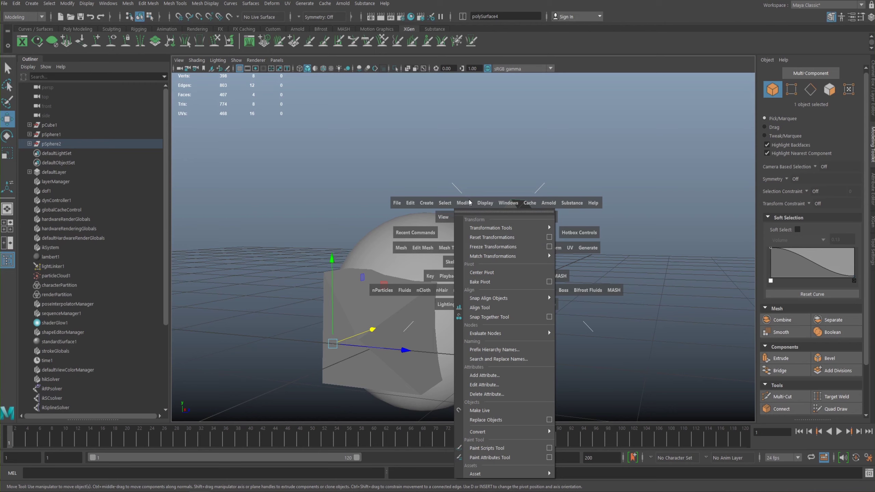
{"action": "left_click", "coordinate": [478, 272]}
{"action": "left_click_drag", "start_coordinate": [462, 167], "coordinate": [422, 225], "text": "alt"}
{"action": "left_click", "coordinate": [421, 225]}
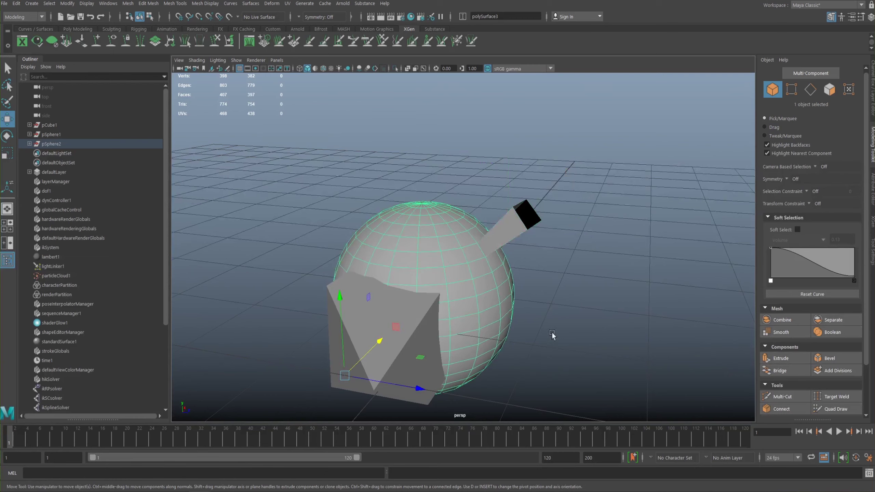
{"action": "left_click", "coordinate": [531, 223]}
- Rotate the extracted tube about its centered pivot so it tilts away from the sphere's hole
{"action": "left_click_drag", "start_coordinate": [595, 322], "coordinate": [523, 218], "text": "alt"}
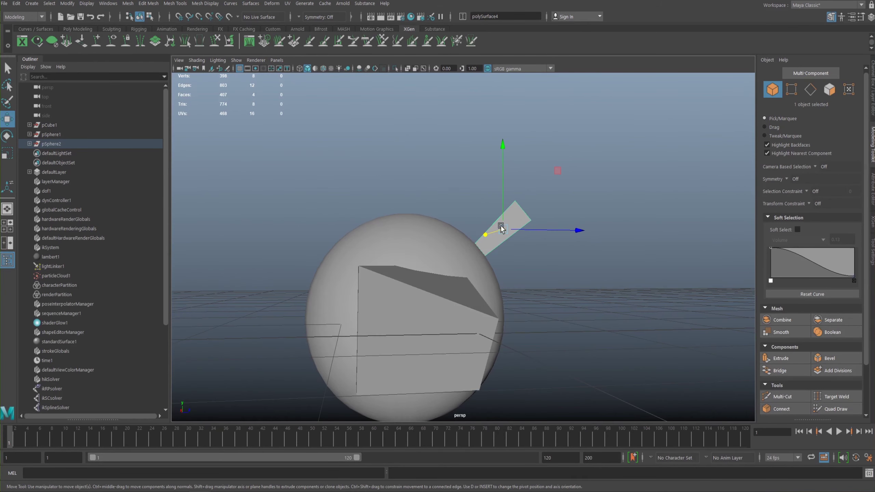
{"action": "left_click_drag", "start_coordinate": [482, 222], "coordinate": [509, 195], "text": "alt"}
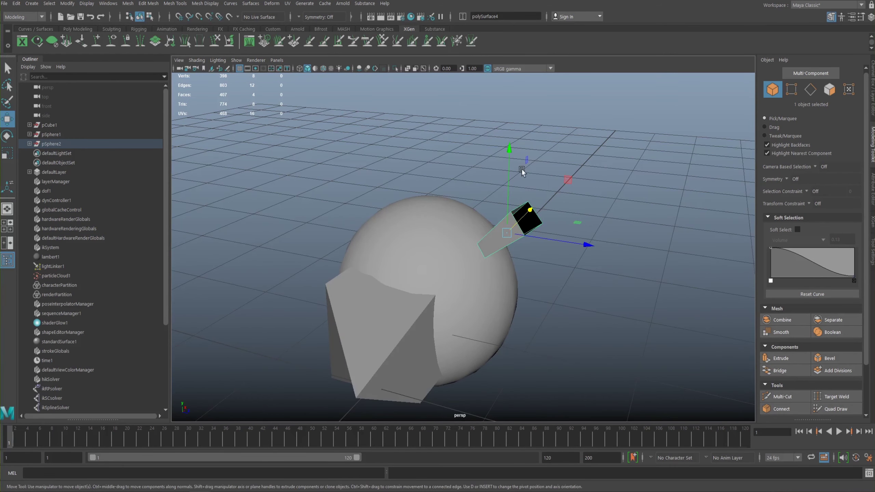
{"action": "left_click_drag", "start_coordinate": [473, 247], "coordinate": [463, 211], "text": "alt"}
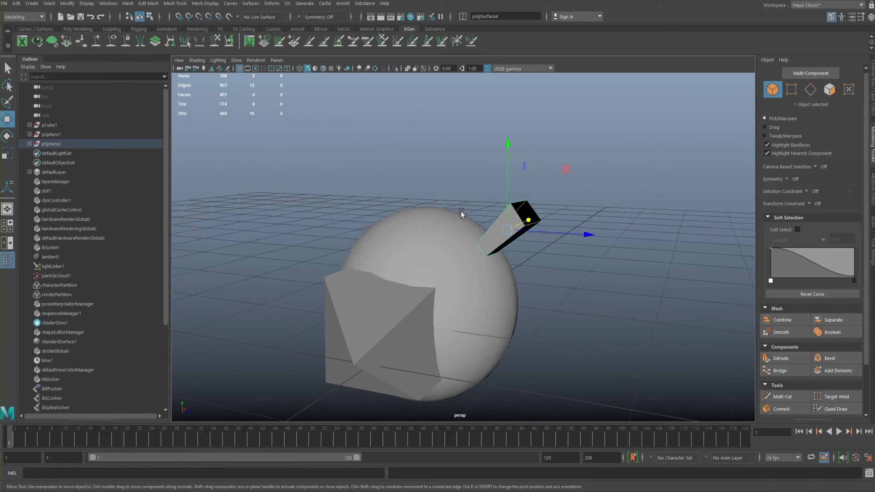
{"action": "key", "text": "e"}
{"action": "left_click_drag", "start_coordinate": [534, 193], "coordinate": [377, 134]}
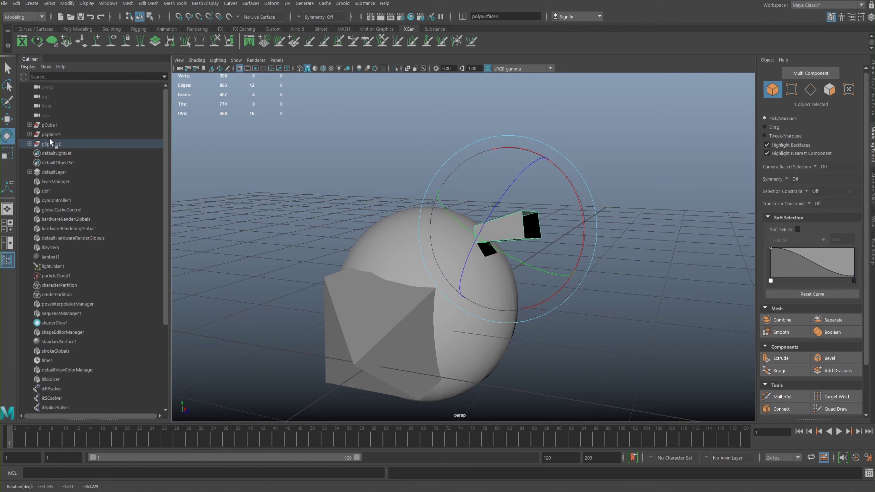
- Expand the pSphere2 hierarchy and select polySurface1 and its child nodes one by one to examine the grouping
{"action": "left_click", "coordinate": [29, 144]}
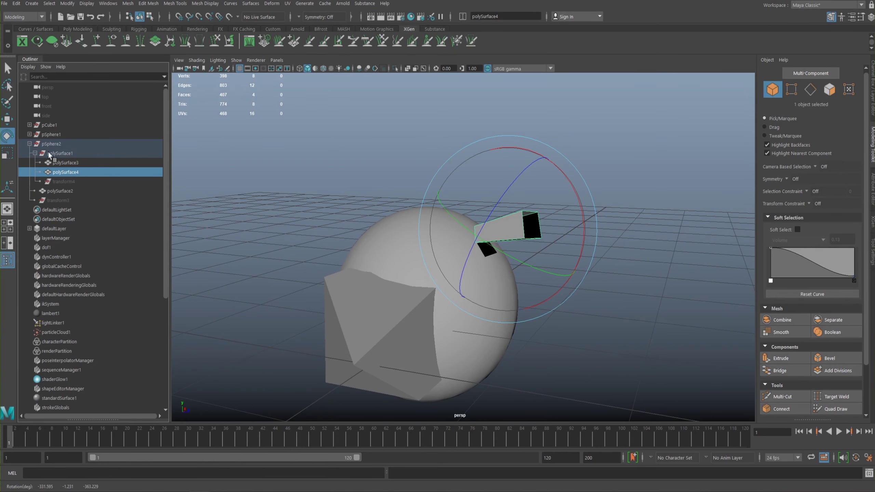
{"action": "left_click", "coordinate": [100, 163]}
{"action": "left_click", "coordinate": [53, 171]}
{"action": "left_click", "coordinate": [60, 181]}
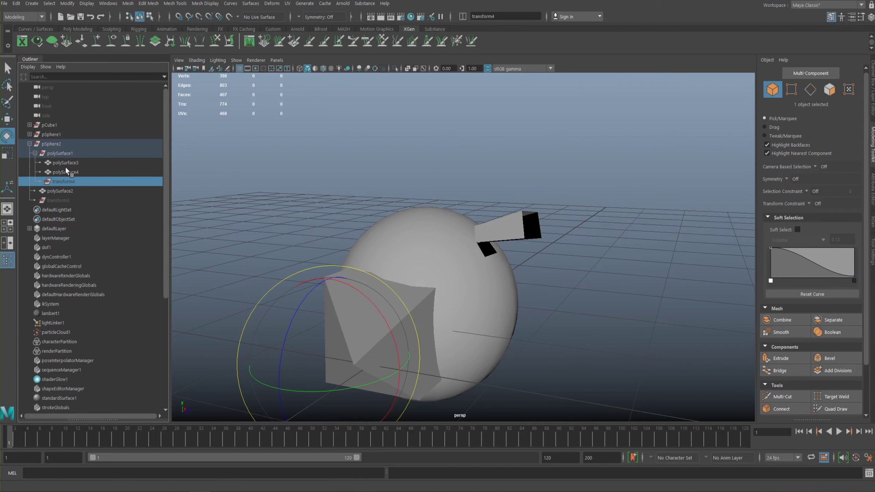
{"action": "left_click", "coordinate": [58, 153]}
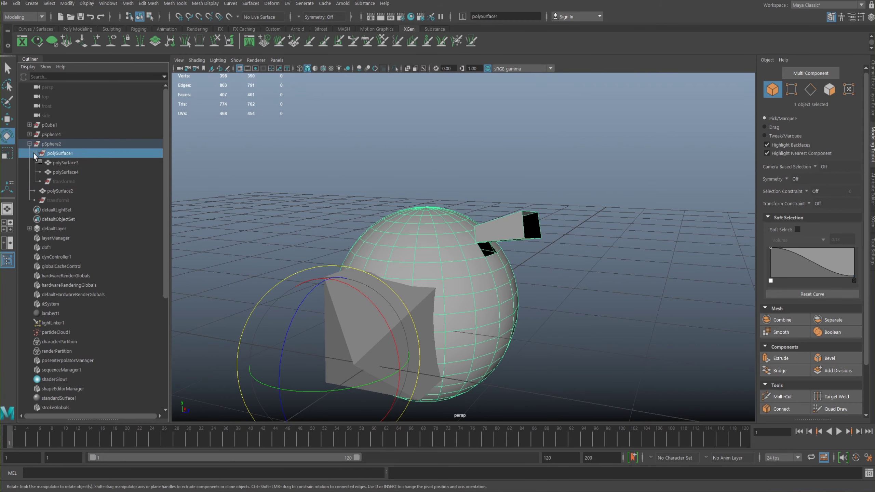
{"action": "left_click", "coordinate": [35, 154]}
{"action": "left_click", "coordinate": [35, 153]}
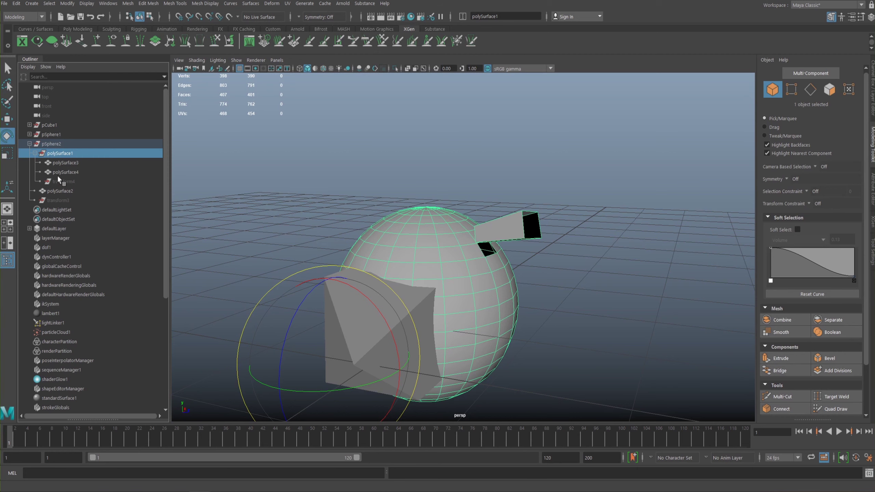
{"action": "left_click", "coordinate": [66, 182]}
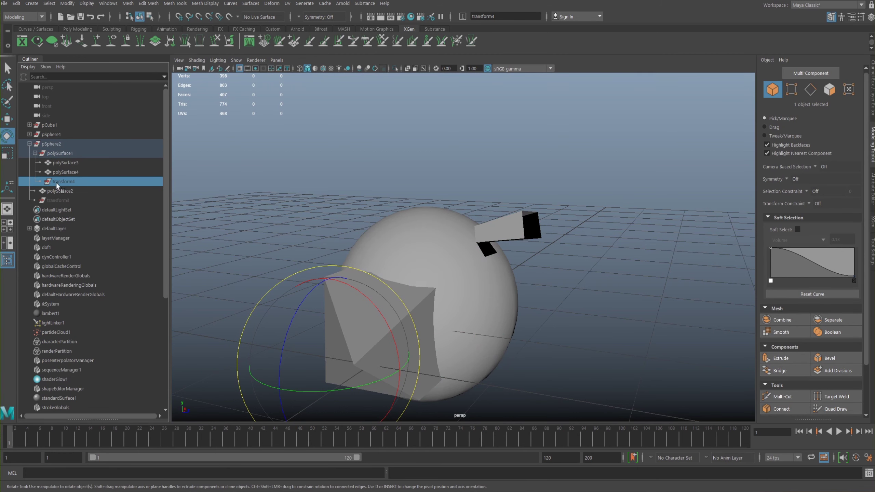
- Select the sphere and display its transform channels and construction history inputs
{"action": "left_click_drag", "start_coordinate": [459, 188], "coordinate": [435, 198], "text": "alt"}
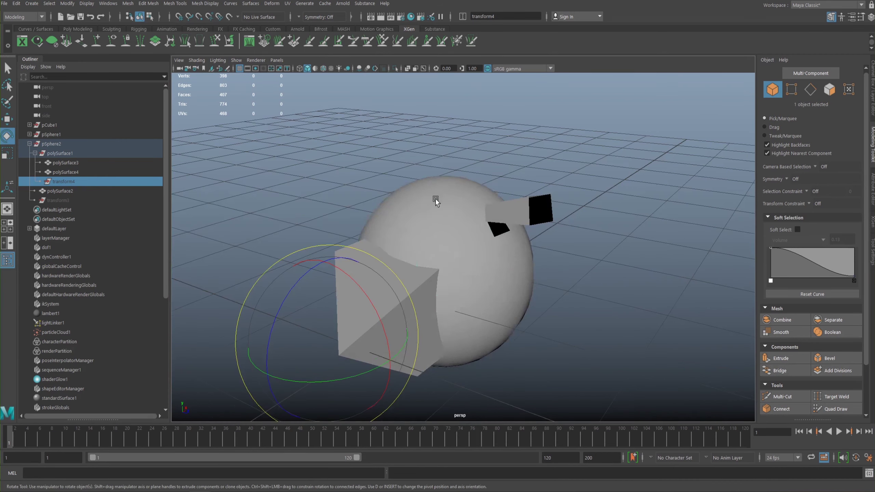
{"action": "left_click", "coordinate": [443, 252]}
{"action": "left_click_drag", "start_coordinate": [443, 252], "coordinate": [431, 248], "text": "alt"}
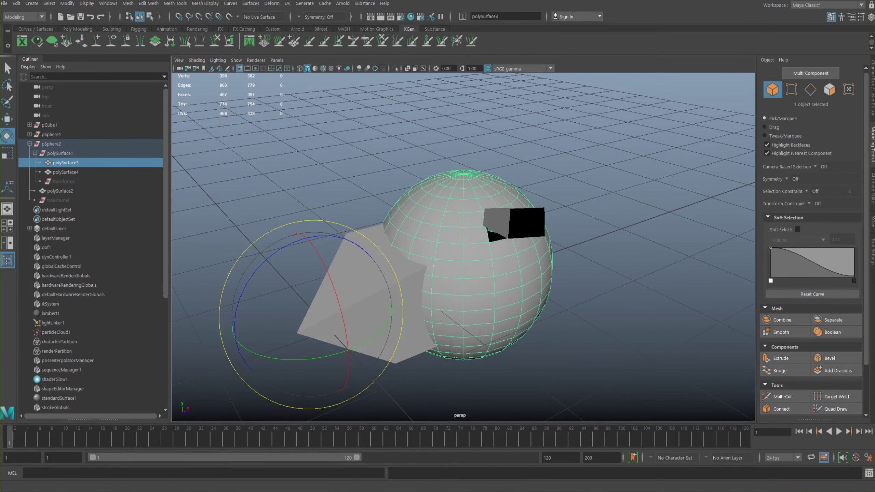
{"action": "left_click", "coordinate": [869, 205]}
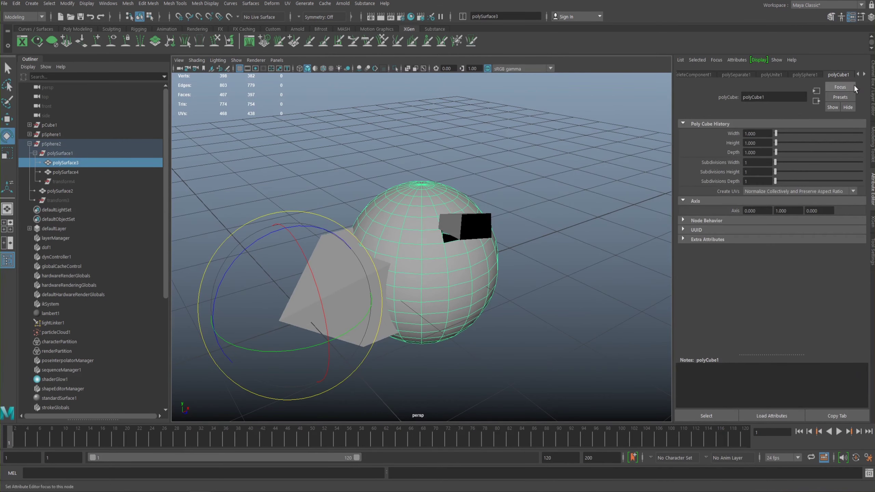
{"action": "left_click", "coordinate": [870, 88]}
{"action": "middle_click_drag", "start_coordinate": [495, 191], "coordinate": [511, 192], "text": "alt"}
{"action": "right_click_drag", "start_coordinate": [511, 192], "coordinate": [515, 217], "text": "alt"}
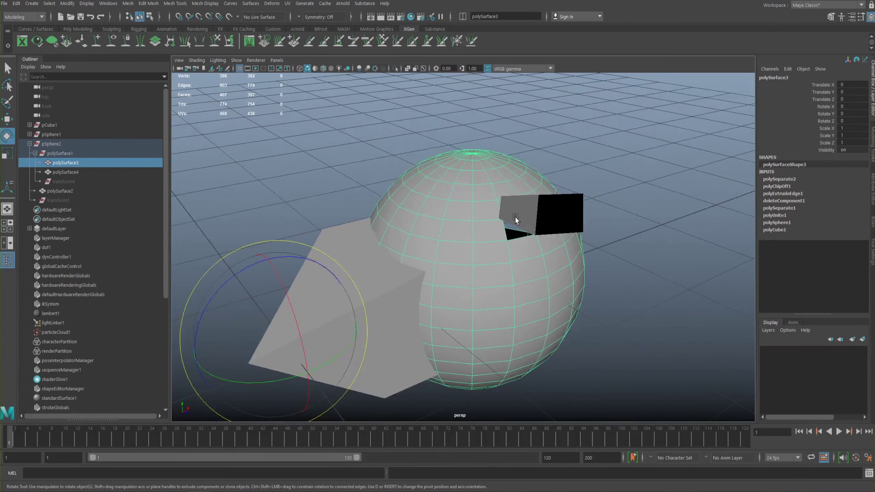
{"action": "left_click_drag", "start_coordinate": [515, 216], "coordinate": [528, 176], "text": "alt"}
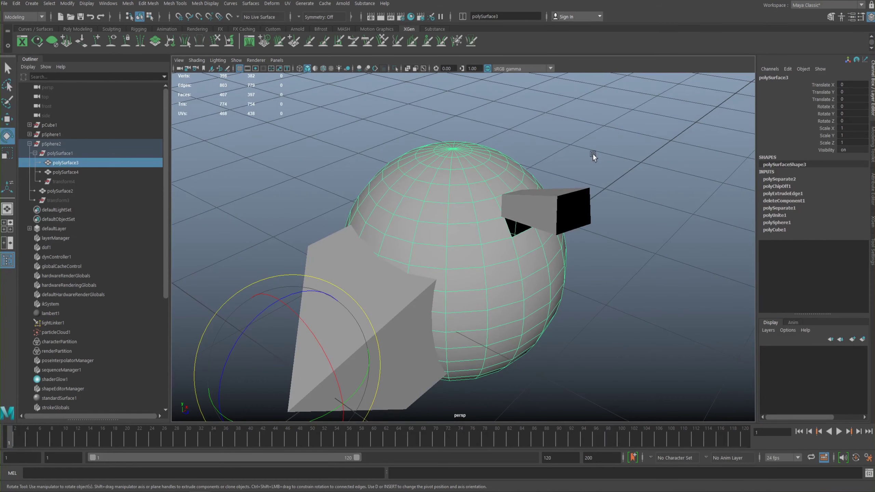
{"action": "left_click", "coordinate": [264, 139]}
{"action": "left_click", "coordinate": [485, 243]}
- Try Subdivisions Axis values of 25 and 30 in the sphere's polySphere1 history, and undo both changes
{"action": "left_click", "coordinate": [775, 222]}
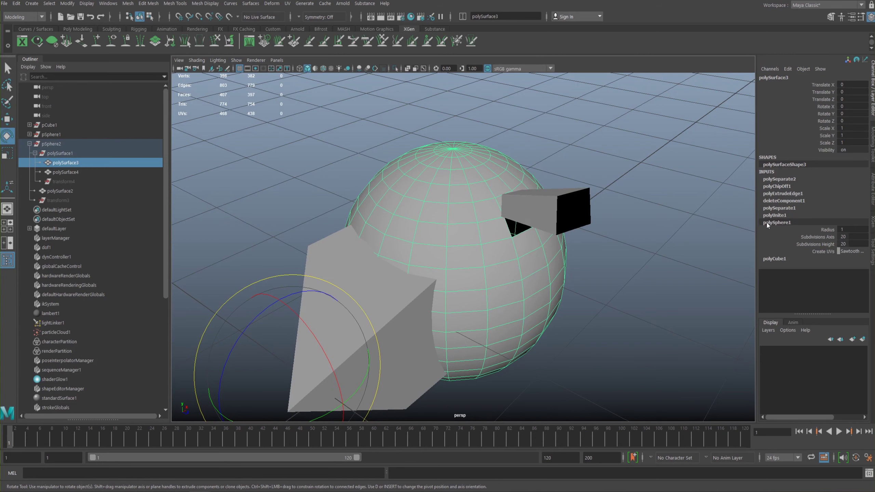
{"action": "left_click", "coordinate": [849, 237]}
{"action": "type", "text": "25"}
{"action": "key", "text": "Return"}
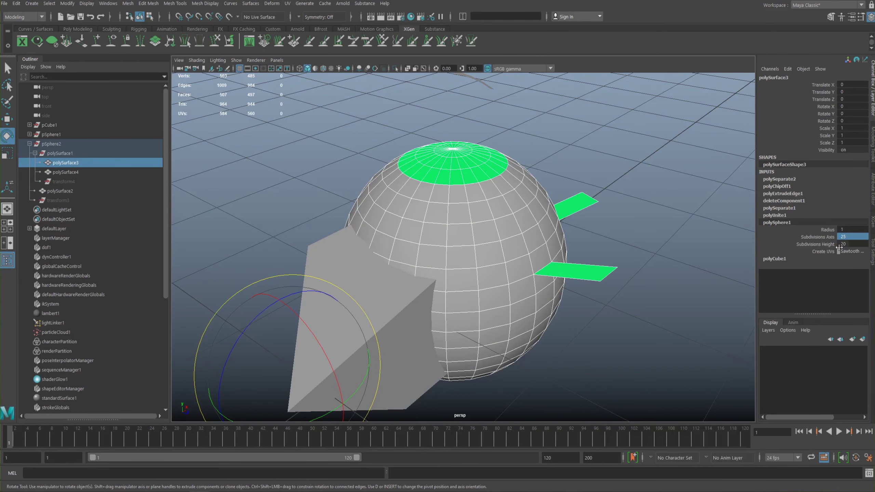
{"action": "left_click", "coordinate": [852, 238]}
{"action": "type", "text": "30"}
{"action": "key", "text": "Return"}
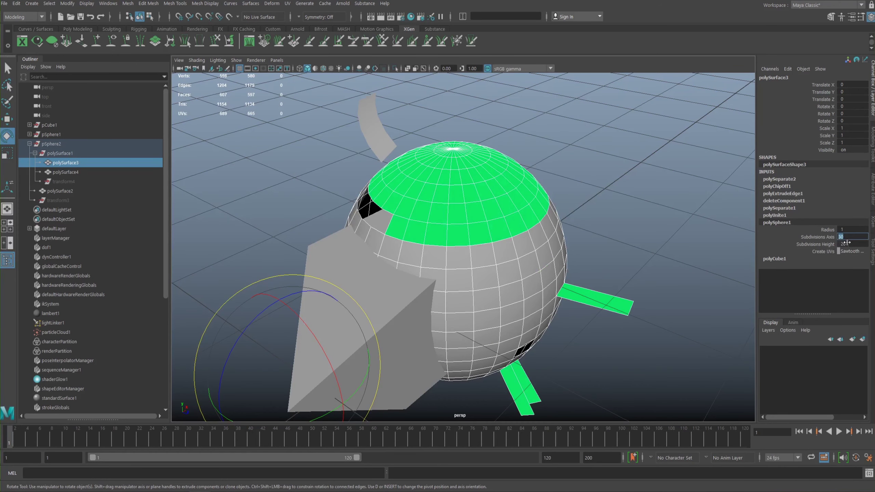
{"action": "left_click_drag", "start_coordinate": [623, 202], "coordinate": [552, 123], "text": "alt"}
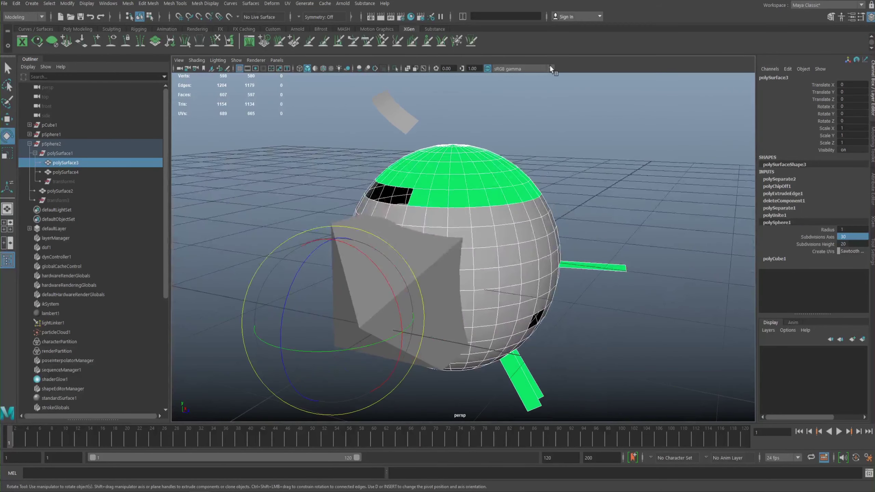
{"action": "key", "text": "ctrl+z"}
{"action": "key", "text": "ctrl+z"}
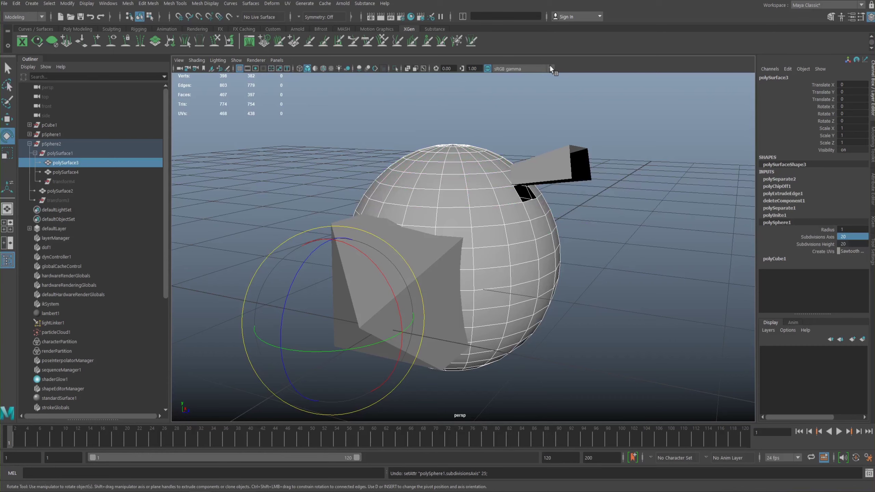
- Show the transform attributes of polySurface3 in the Attribute Editor
{"action": "left_click_drag", "start_coordinate": [493, 253], "coordinate": [468, 260], "text": "alt"}
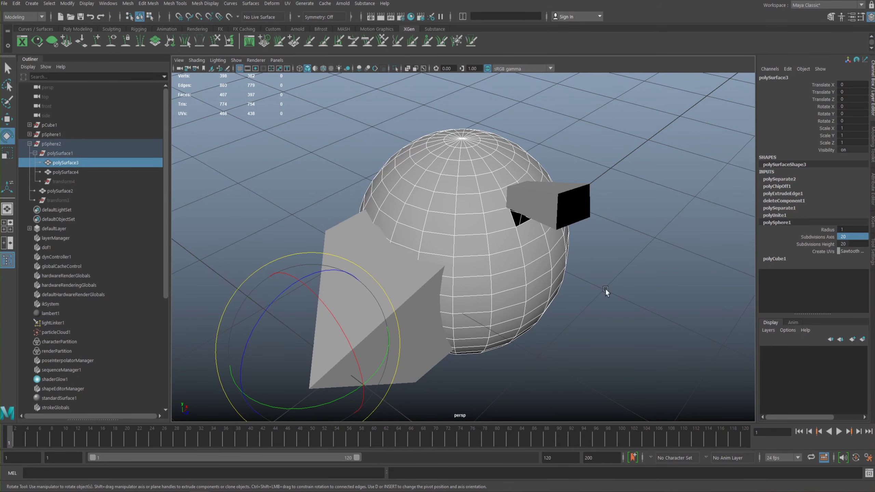
{"action": "left_click_drag", "start_coordinate": [570, 255], "coordinate": [539, 201], "text": "alt"}
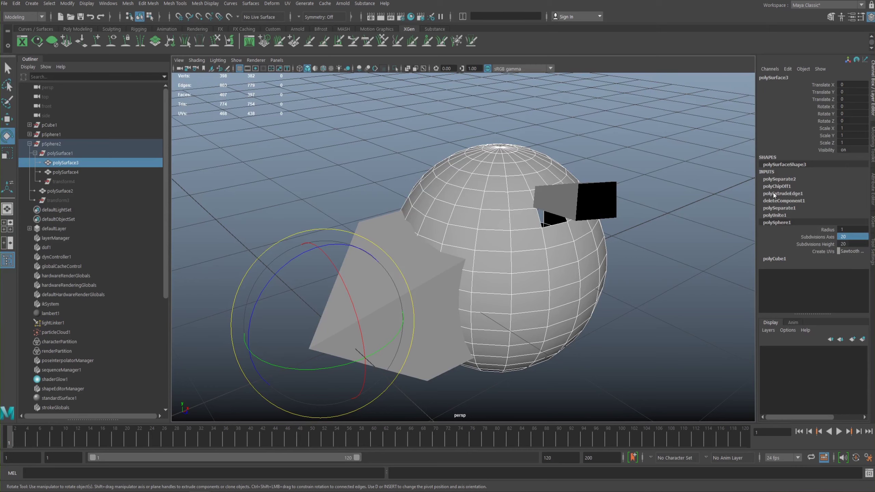
{"action": "left_click_drag", "start_coordinate": [637, 236], "coordinate": [483, 232], "text": "alt"}
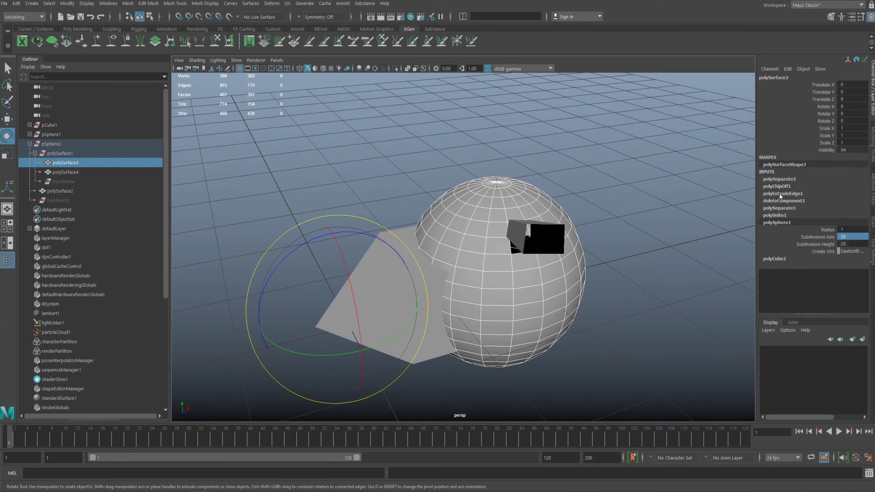
{"action": "left_click", "coordinate": [870, 192]}
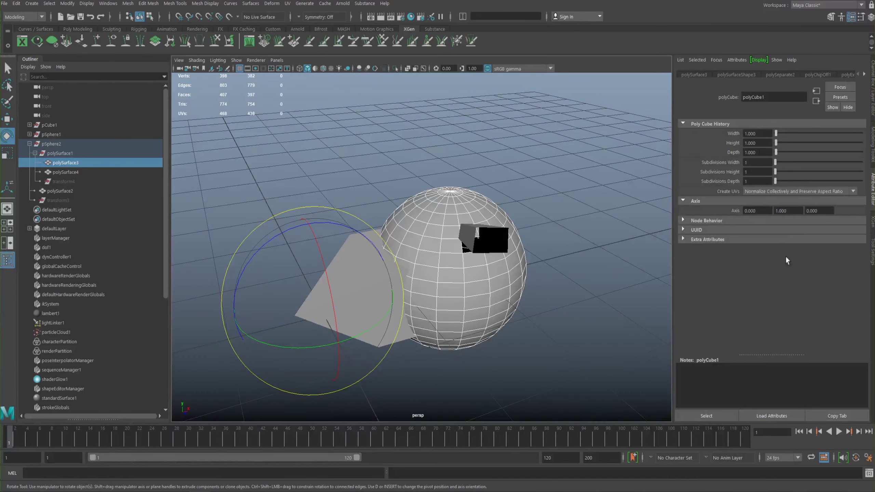
{"action": "left_click", "coordinate": [687, 74]}
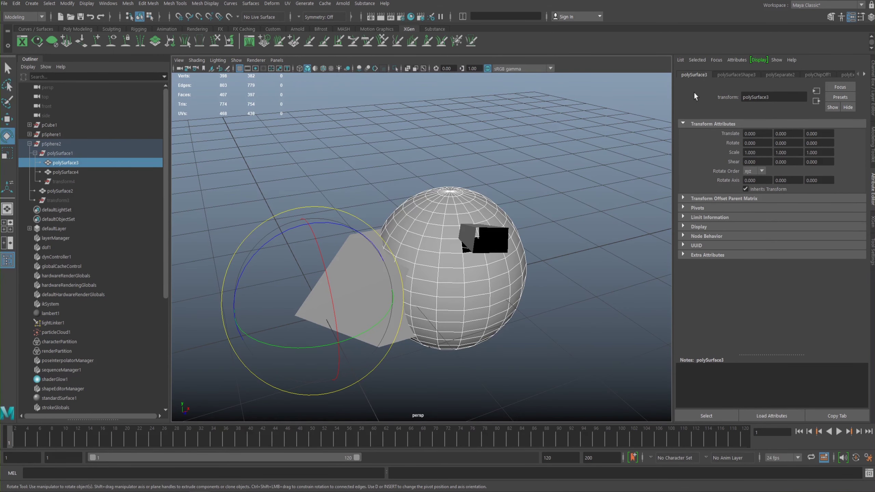
- Rename polySurface3 as sphere
{"action": "left_click_drag", "start_coordinate": [443, 208], "coordinate": [507, 190], "text": "alt"}
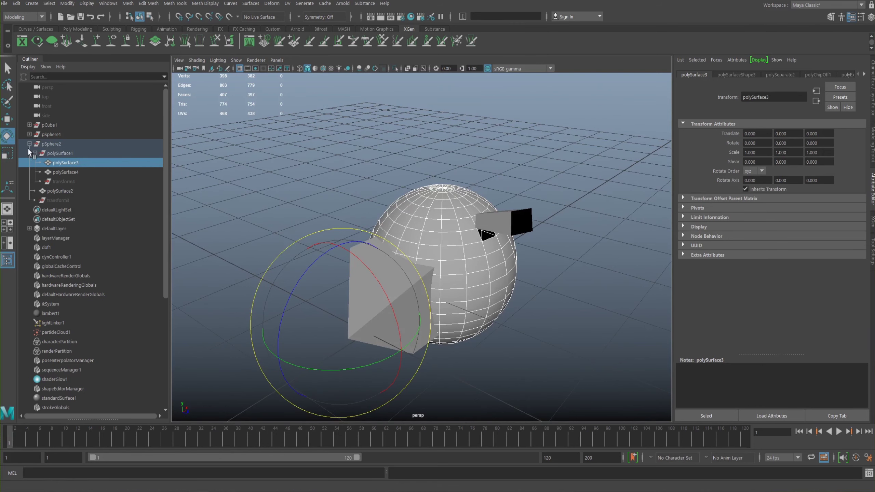
{"action": "middle_click_drag", "start_coordinate": [73, 174], "coordinate": [70, 171]}
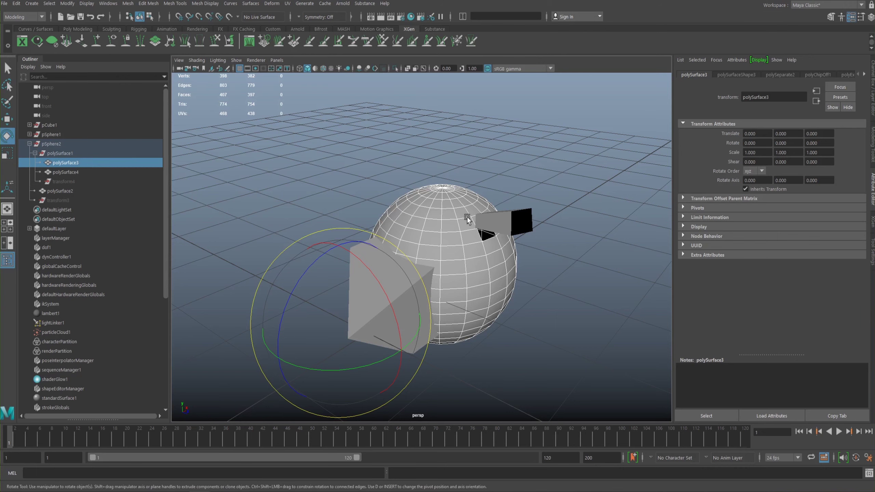
{"action": "double_click", "coordinate": [67, 162]}
{"action": "type", "text": "sphere"}
{"action": "key", "text": "Return"}
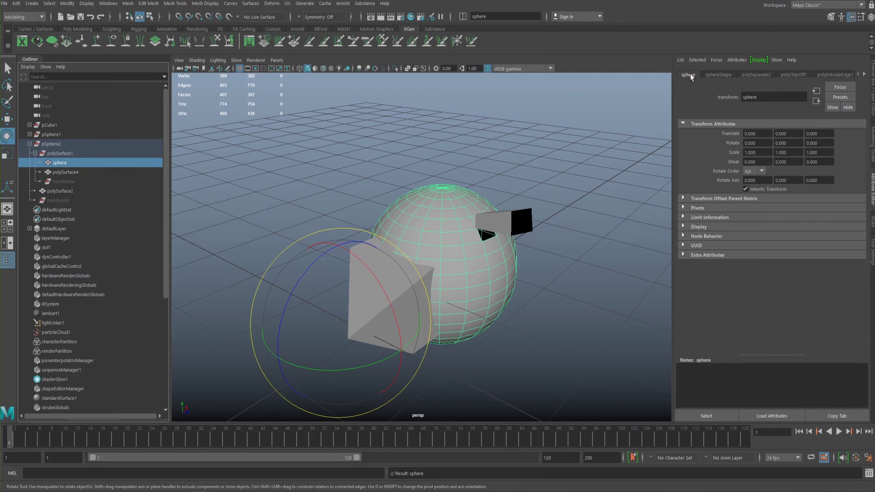
- Compare the sphere's transform node attributes with those of its sphereShape mesh node
{"action": "left_click", "coordinate": [718, 76]}
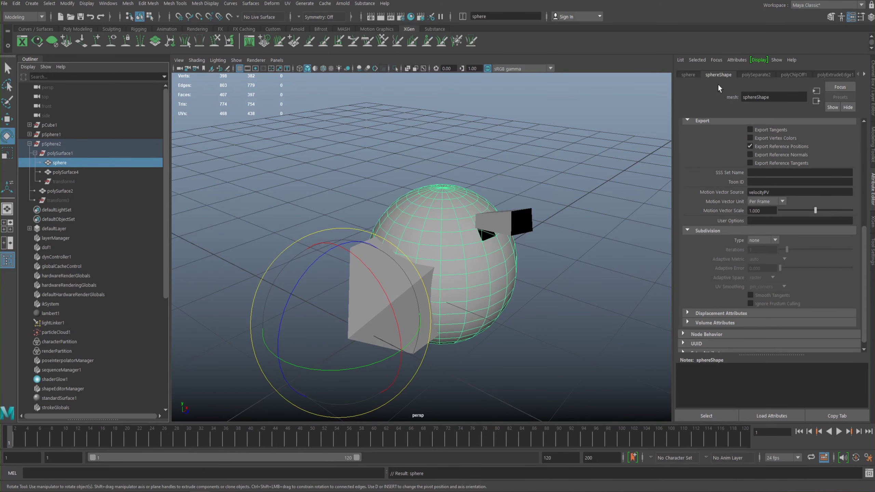
{"action": "left_click", "coordinate": [688, 75]}
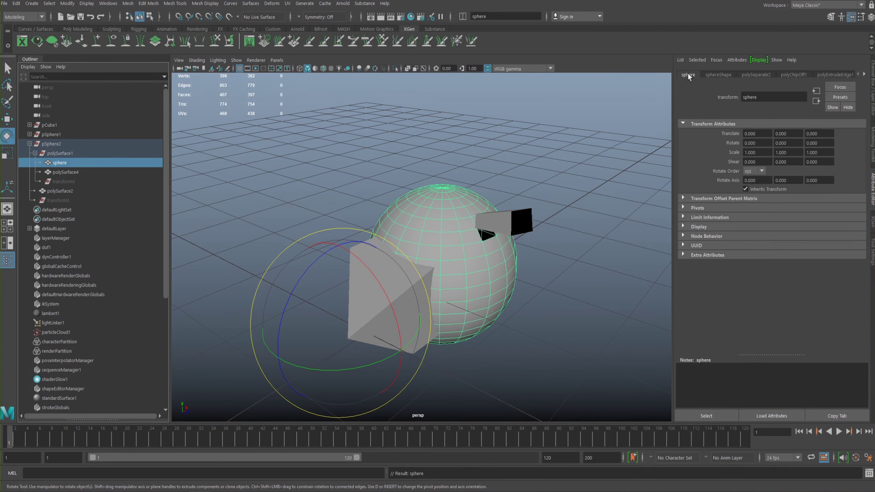
{"action": "left_click", "coordinate": [710, 75]}
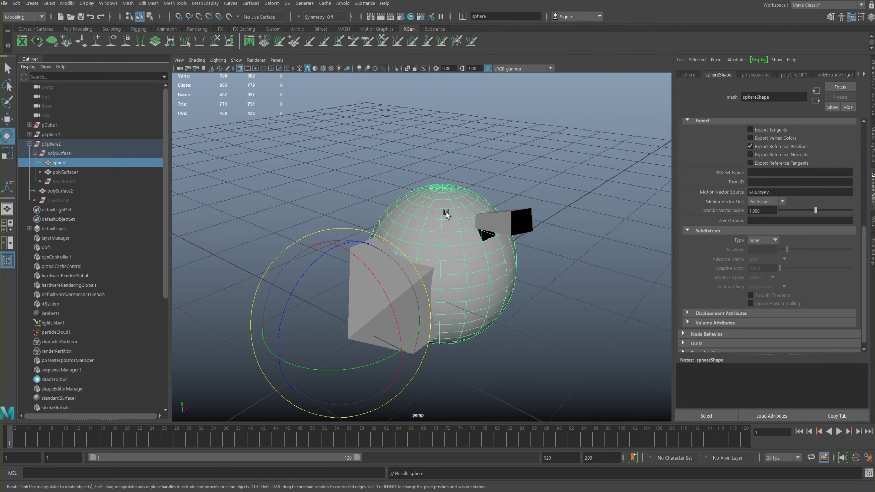
{"action": "left_click", "coordinate": [689, 75]}
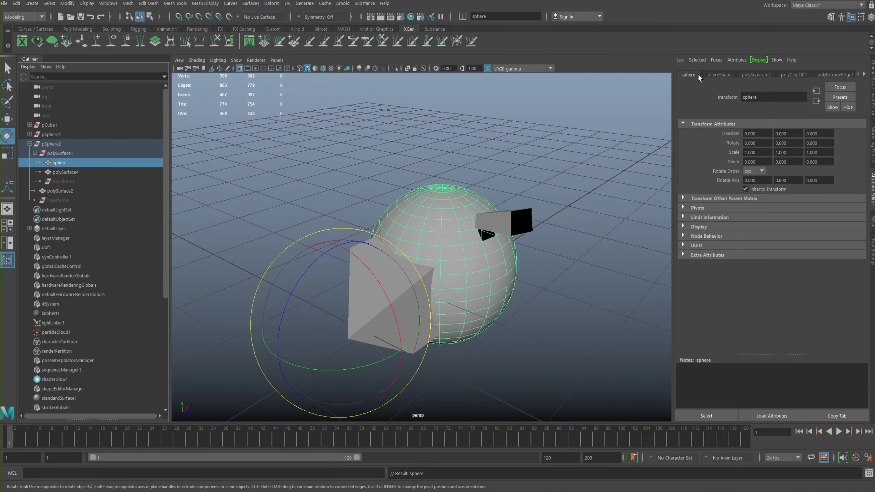
{"action": "left_click", "coordinate": [716, 74]}
- Examine the sphere's history nodes from polySeparate2 through polyExtrudeEdge1 to polySeparate1, and return to the Channel Box
{"action": "left_click", "coordinate": [754, 74]}
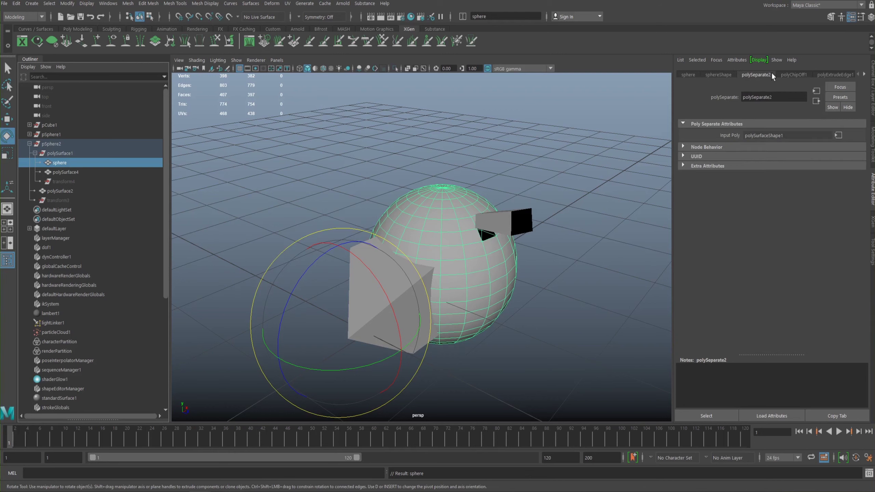
{"action": "left_click", "coordinate": [785, 72]}
{"action": "left_click", "coordinate": [834, 74]}
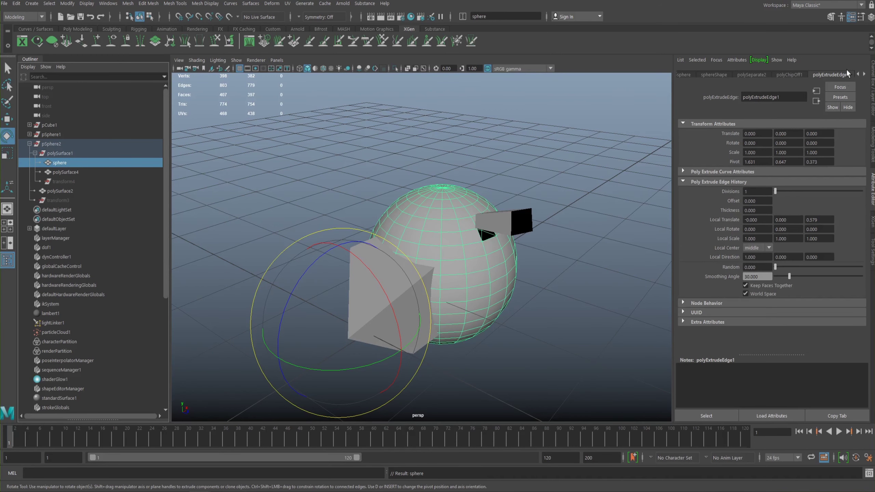
{"action": "left_click", "coordinate": [864, 74]}
{"action": "left_click", "coordinate": [864, 74]}
{"action": "left_click", "coordinate": [791, 75]}
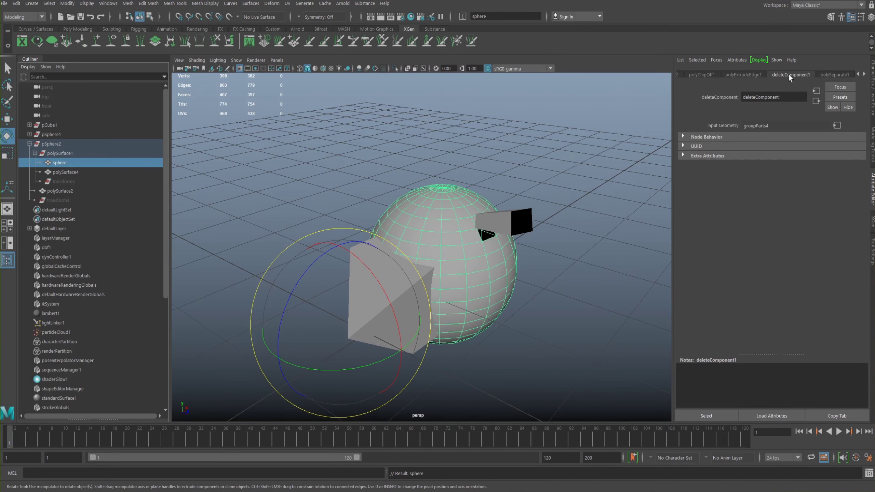
{"action": "left_click", "coordinate": [828, 76]}
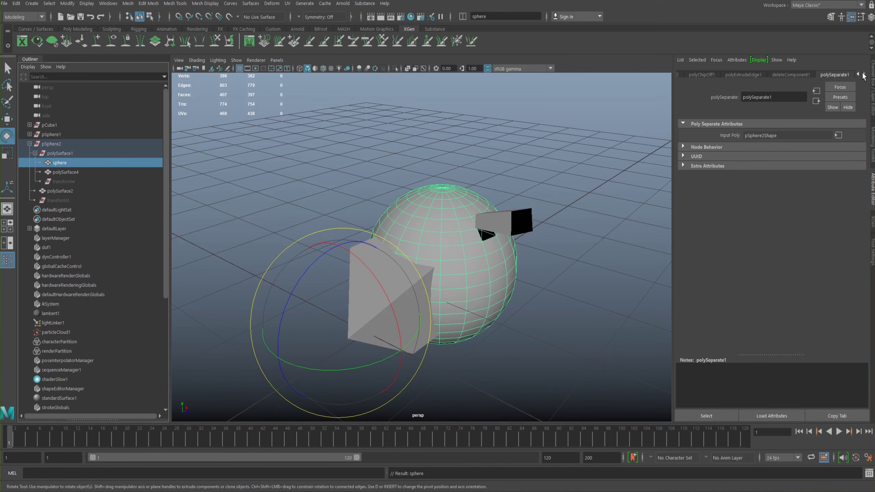
{"action": "left_click", "coordinate": [863, 74]}
{"action": "left_click", "coordinate": [863, 74]}
{"action": "left_click", "coordinate": [863, 74]}
{"action": "left_click", "coordinate": [873, 79]}
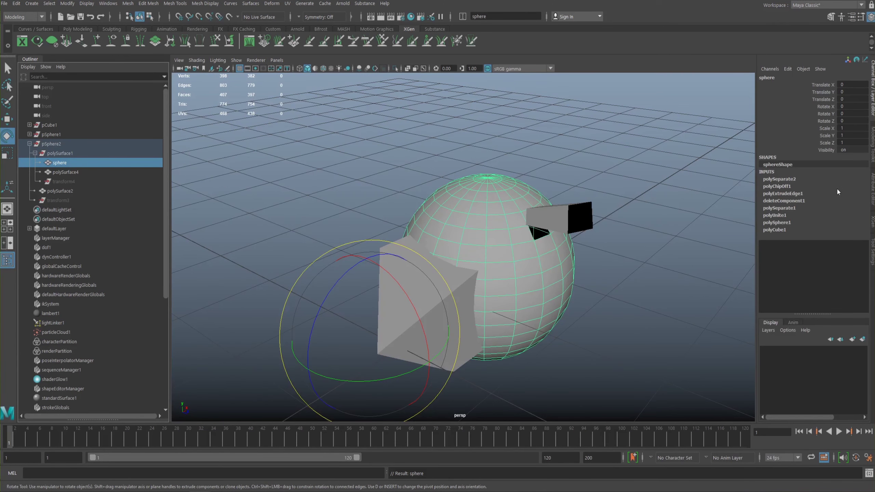
{"action": "left_click_drag", "start_coordinate": [635, 156], "coordinate": [680, 152], "text": "alt"}
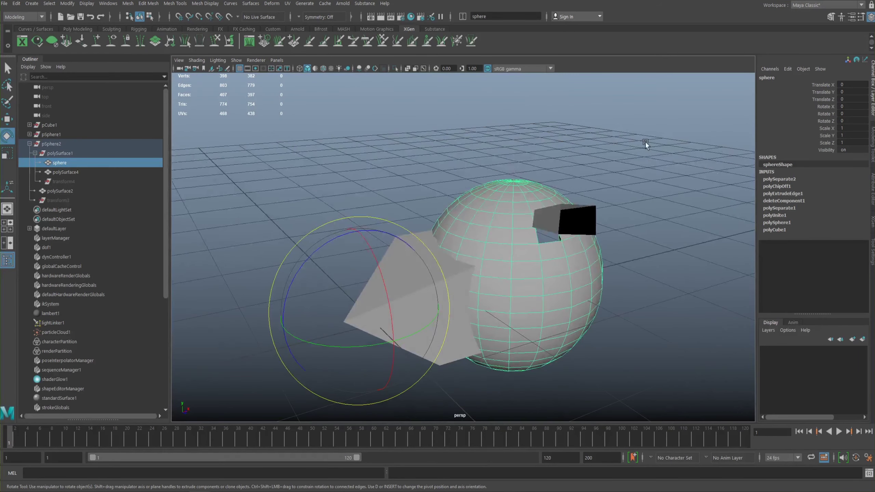
- Delete the construction history of the selected sphere
{"action": "left_click_drag", "start_coordinate": [548, 166], "coordinate": [494, 179], "text": "alt"}
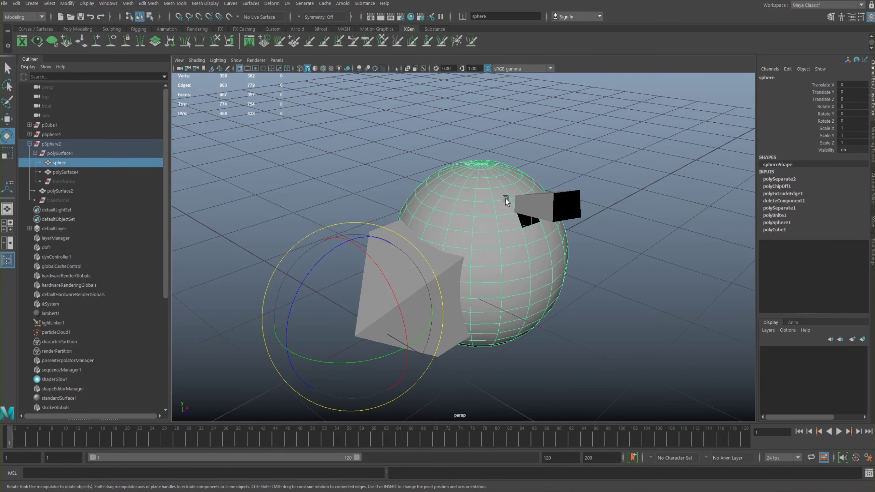
{"action": "middle_click_drag", "start_coordinate": [481, 189], "coordinate": [472, 181], "text": "alt"}
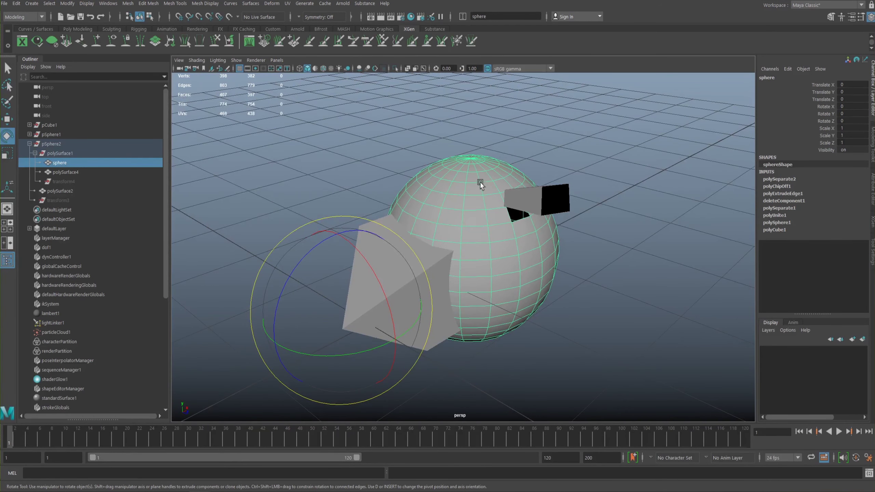
{"action": "key", "text": "space"}
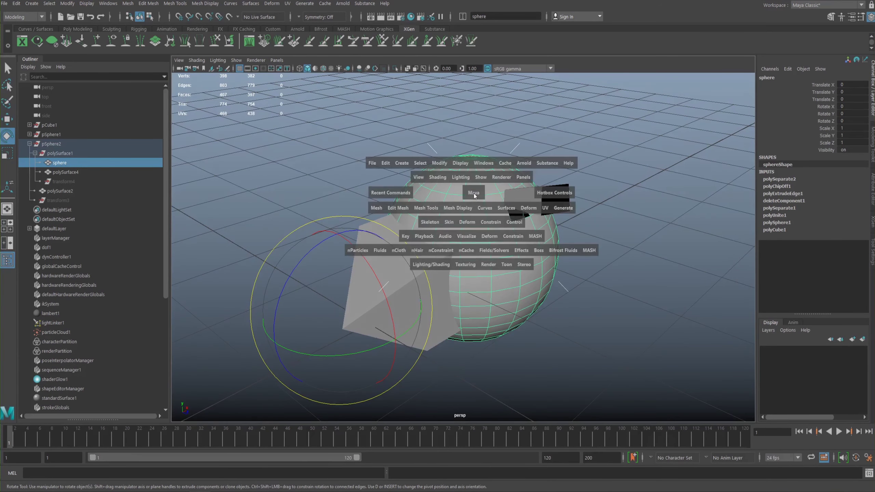
{"action": "left_click", "coordinate": [387, 164]}
{"action": "mouse_move", "coordinate": [396, 279]}
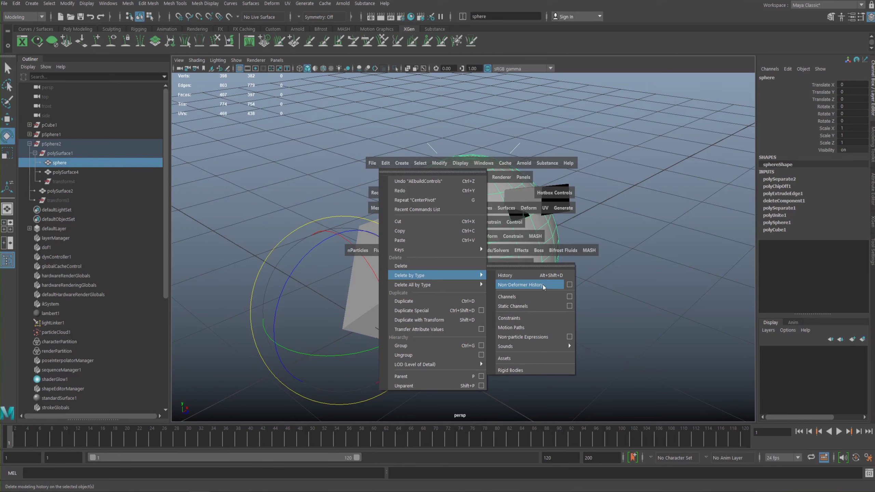
{"action": "left_click", "coordinate": [514, 277]}
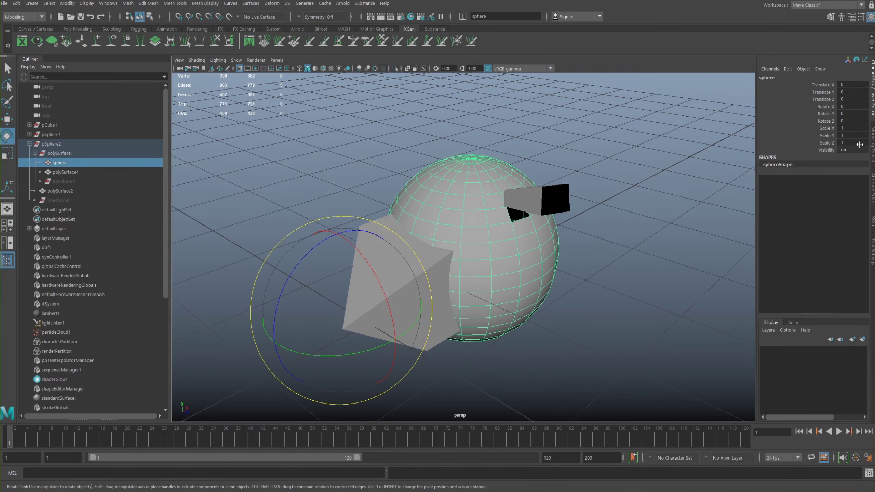
- Examine the sphere's transform, shape, shading group and lambert1 material attributes
{"action": "left_click", "coordinate": [871, 194]}
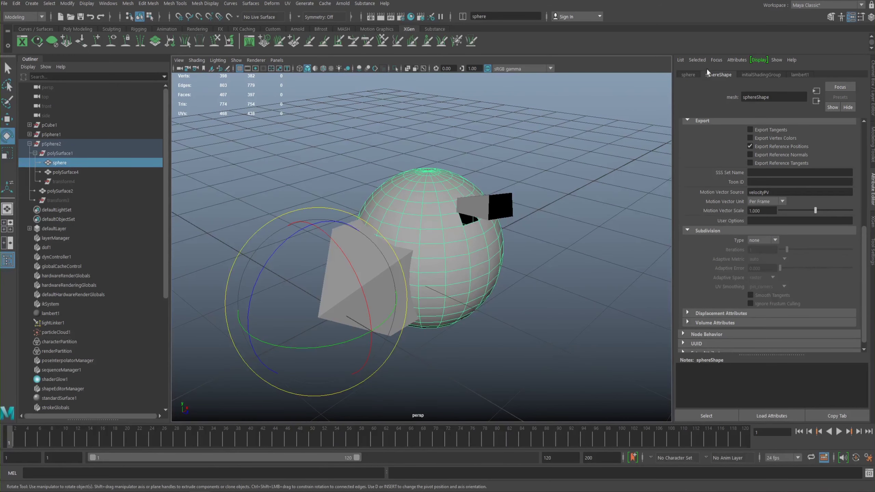
{"action": "left_click", "coordinate": [687, 73]}
{"action": "left_click", "coordinate": [722, 75]}
{"action": "left_click", "coordinate": [759, 75]}
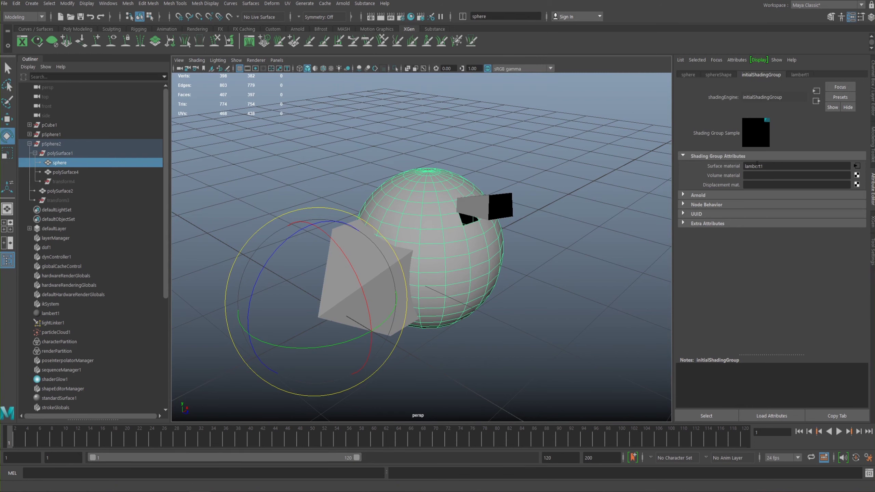
{"action": "left_click", "coordinate": [767, 164]}
{"action": "left_click", "coordinate": [798, 75]}
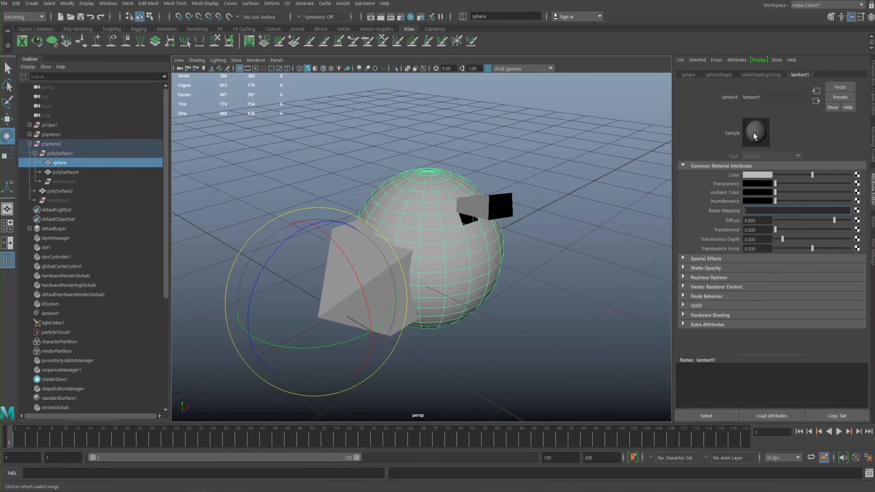
- Display the Modeling Toolkit in place of the attribute settings
{"action": "left_click_drag", "start_coordinate": [433, 190], "coordinate": [528, 234], "text": "alt"}
{"action": "left_click", "coordinate": [527, 235]}
{"action": "left_click", "coordinate": [425, 209]}
{"action": "left_click_drag", "start_coordinate": [426, 209], "coordinate": [641, 235], "text": "alt"}
{"action": "left_click", "coordinate": [871, 145]}
- Delete the sphere and the two remaining mesh pieces, leaving the viewport empty
{"action": "left_click_drag", "start_coordinate": [618, 275], "coordinate": [644, 296], "text": "alt"}
{"action": "left_click", "coordinate": [601, 324]}
{"action": "left_click", "coordinate": [534, 232]}
{"action": "left_click_drag", "start_coordinate": [568, 237], "coordinate": [497, 199], "text": "alt"}
{"action": "key", "text": "f"}
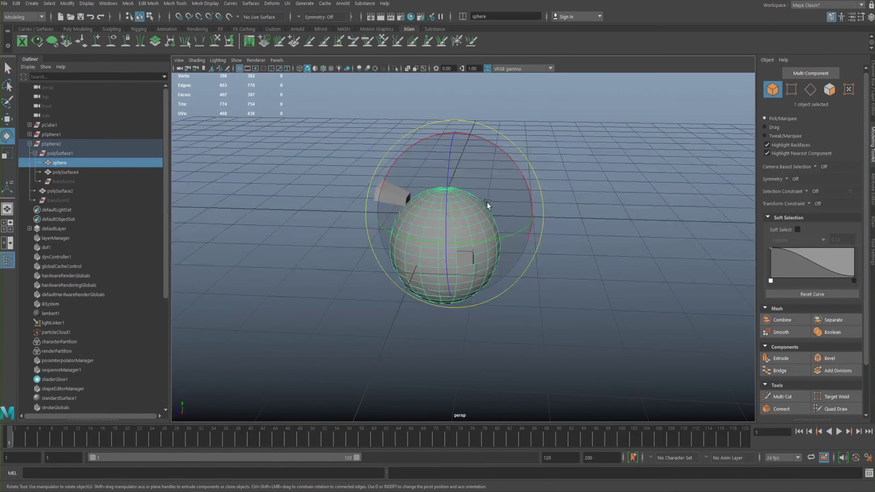
{"action": "key", "text": "Delete"}
{"action": "left_click", "coordinate": [383, 191]}
{"action": "key", "text": "Delete"}
{"action": "left_click", "coordinate": [444, 215]}
{"action": "key", "text": "Delete"}
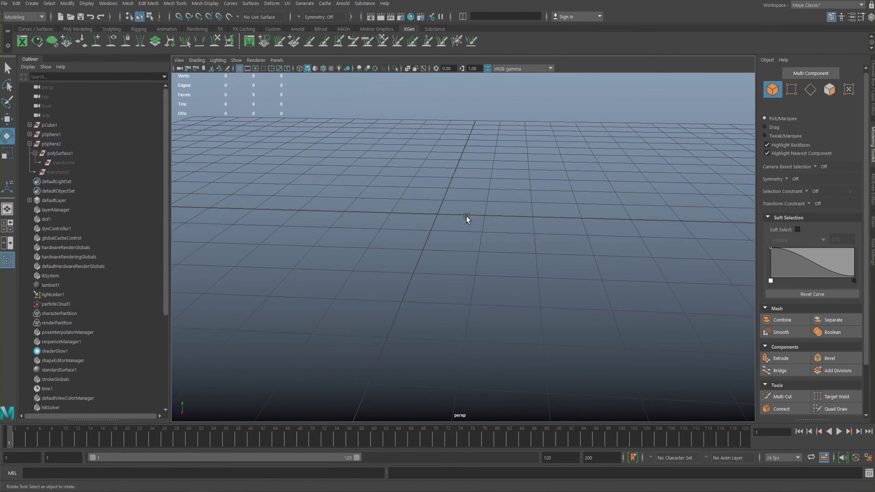
- Create a polygon cube primitive at the centre of the grid
{"action": "left_click_drag", "start_coordinate": [458, 152], "coordinate": [463, 200], "text": "alt"}
{"action": "key", "text": "space"}
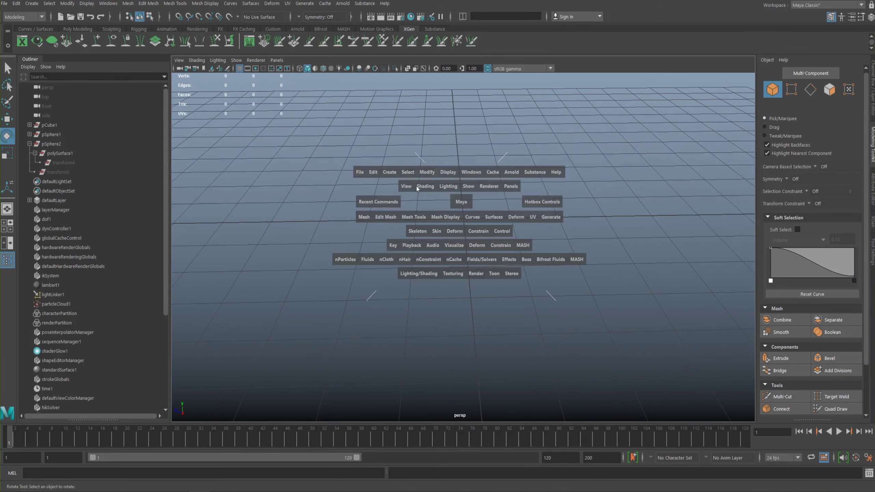
{"action": "left_click", "coordinate": [389, 172]}
{"action": "mouse_move", "coordinate": [411, 206]}
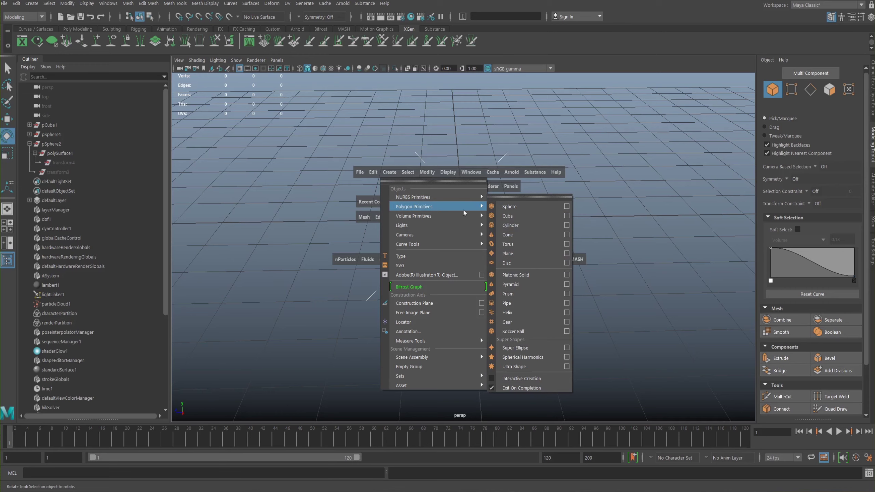
{"action": "left_click", "coordinate": [519, 214]}
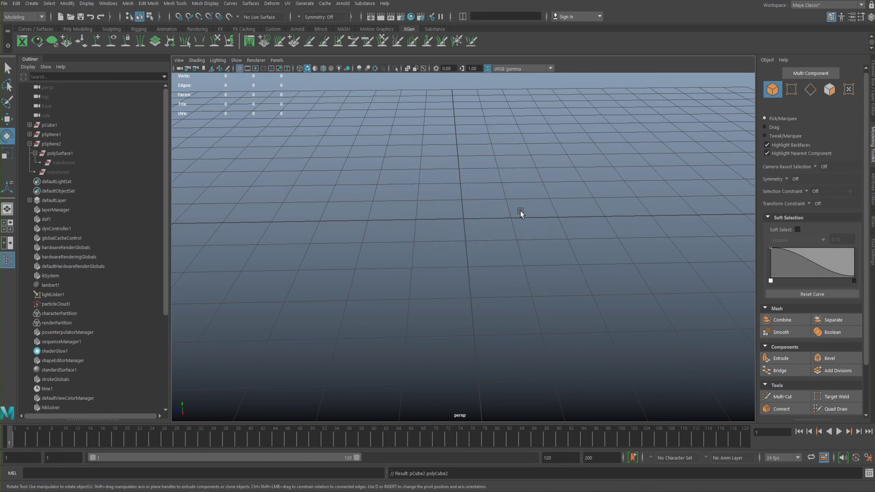
{"action": "left_click_drag", "start_coordinate": [482, 126], "coordinate": [592, 203], "text": "alt"}
- Try the Smooth operation on the cube with 1 division, and undo it
{"action": "left_click_drag", "start_coordinate": [864, 257], "coordinate": [866, 296]}
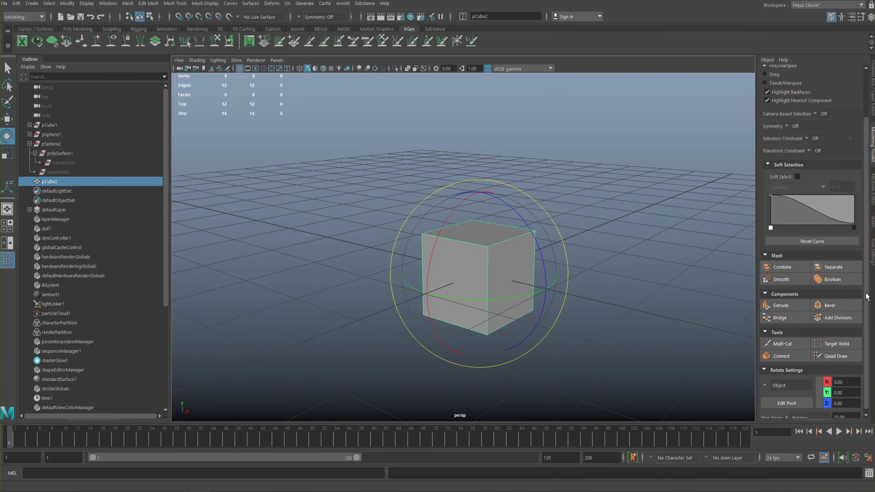
{"action": "left_click", "coordinate": [782, 281]}
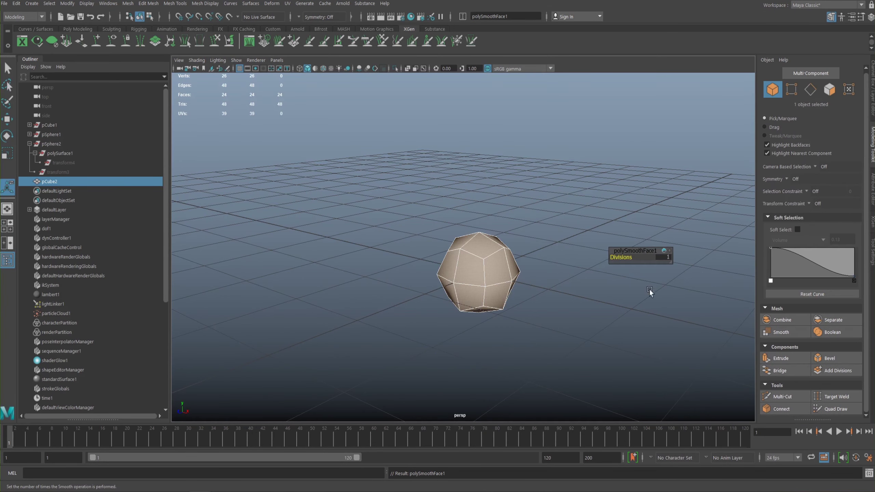
{"action": "left_click_drag", "start_coordinate": [574, 276], "coordinate": [591, 276], "text": "alt"}
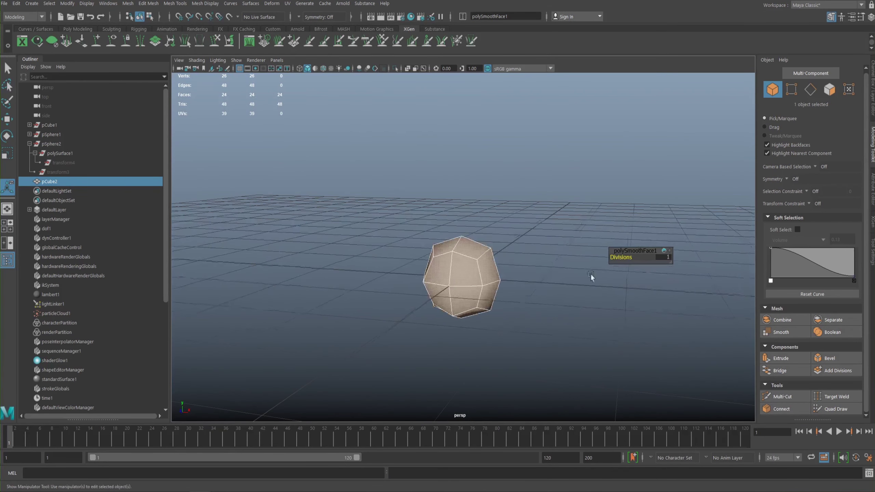
{"action": "left_click_drag", "start_coordinate": [507, 231], "coordinate": [522, 184], "text": "alt"}
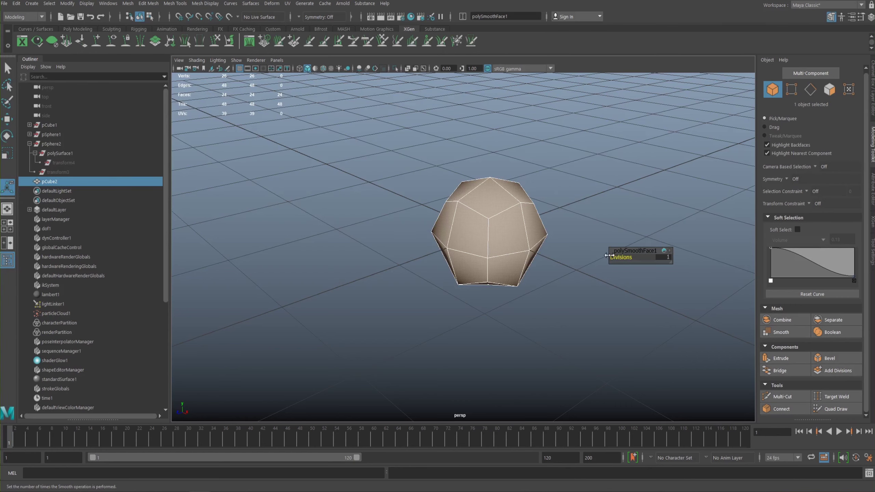
{"action": "key", "text": "ctrl+z"}
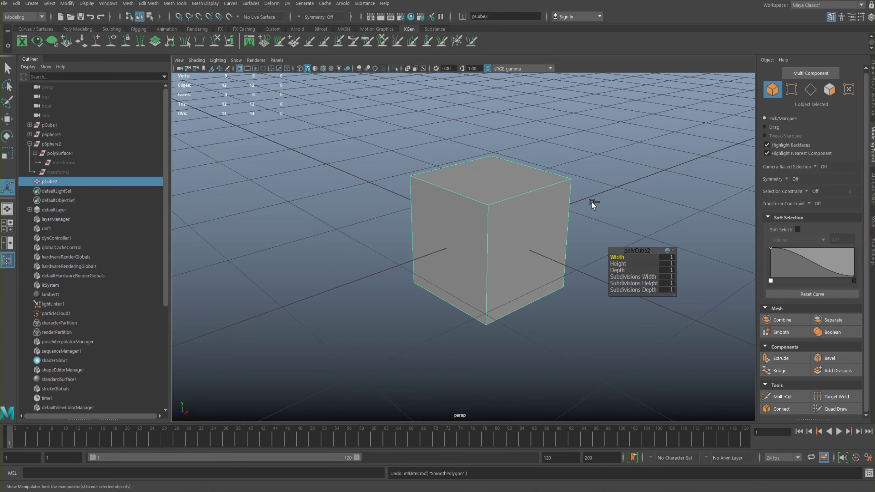
- Apply a Bevel to the whole cube
{"action": "left_click_drag", "start_coordinate": [398, 178], "coordinate": [425, 188], "text": "alt"}
{"action": "middle_click_drag", "start_coordinate": [426, 187], "coordinate": [452, 173], "text": "alt"}
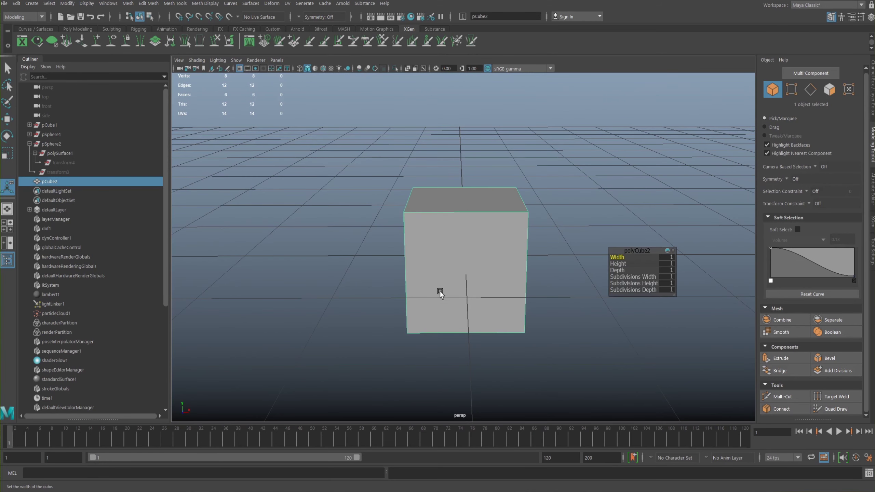
{"action": "left_click_drag", "start_coordinate": [440, 292], "coordinate": [393, 245], "text": "alt"}
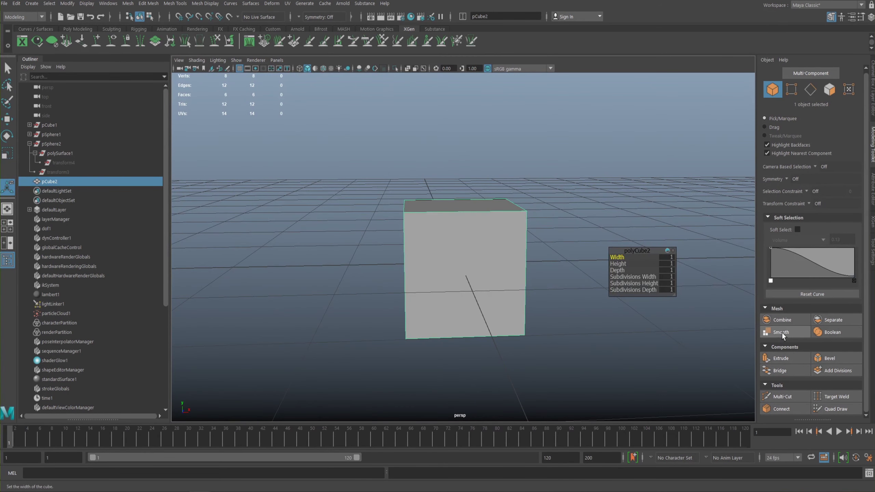
{"action": "left_click_drag", "start_coordinate": [410, 191], "coordinate": [446, 225], "text": "alt"}
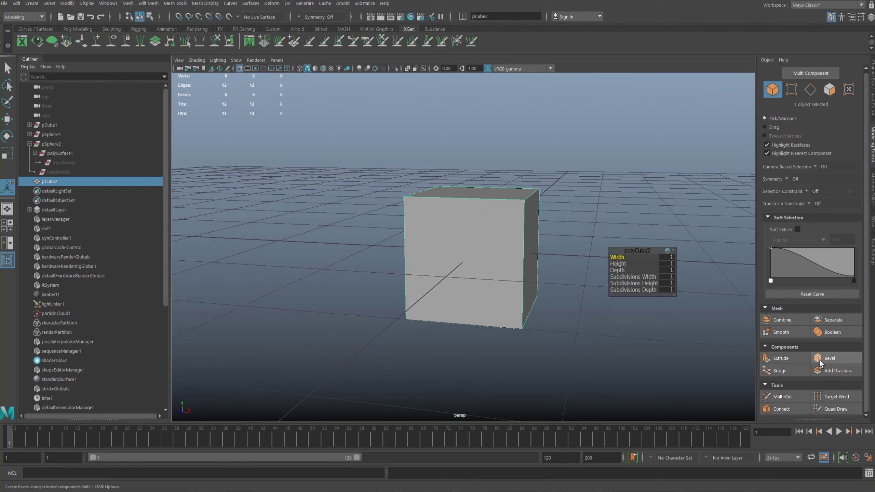
{"action": "left_click", "coordinate": [829, 359]}
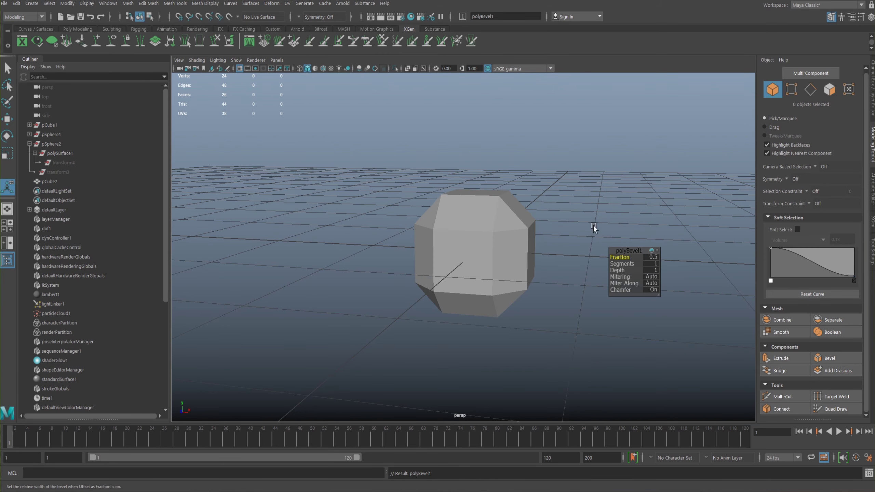
{"action": "left_click_drag", "start_coordinate": [552, 234], "coordinate": [568, 216], "text": "alt"}
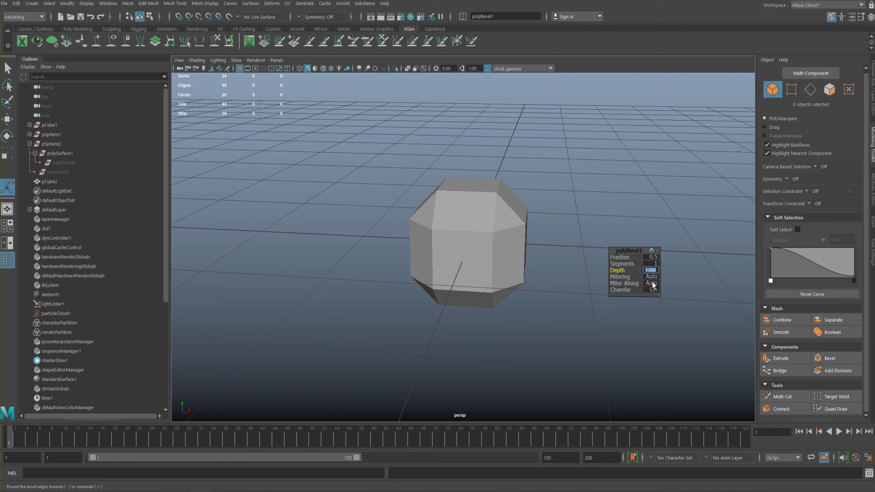
- Set the cube's bevel to fraction 0.2, 3 segments and depth 1
{"action": "left_click", "coordinate": [645, 268]}
{"action": "type", "text": ".5"}
{"action": "mouse_move", "coordinate": [622, 271]}
{"action": "left_mouse_down"}
{"action": "mouse_move", "coordinate": [612, 268]}
{"action": "mouse_move", "coordinate": [630, 257]}
{"action": "mouse_move", "coordinate": [618, 257]}
{"action": "mouse_move", "coordinate": [630, 262]}
{"action": "mouse_move", "coordinate": [618, 257]}
{"action": "mouse_move", "coordinate": [622, 265]}
{"action": "mouse_move", "coordinate": [614, 257]}
{"action": "mouse_move", "coordinate": [645, 270]}
{"action": "mouse_move", "coordinate": [625, 257]}
{"action": "left_mouse_up"}
{"action": "type", "text": "1"}
{"action": "key", "text": "Return"}
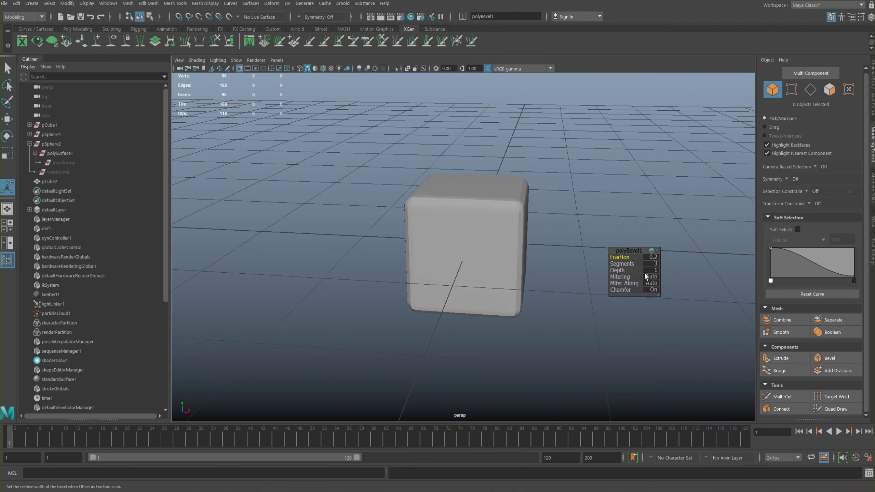
- Try a bevel depth of -1 on the cube, and set the depth back to 1
{"action": "left_click", "coordinate": [654, 270]}
{"action": "type", "text": "-1"}
{"action": "key", "text": "Return"}
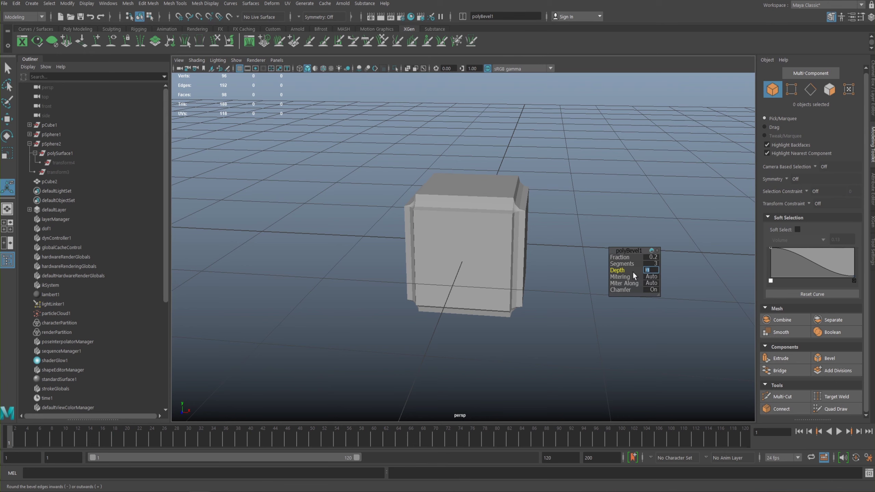
{"action": "type", "text": "1"}
{"action": "key", "text": "Return"}
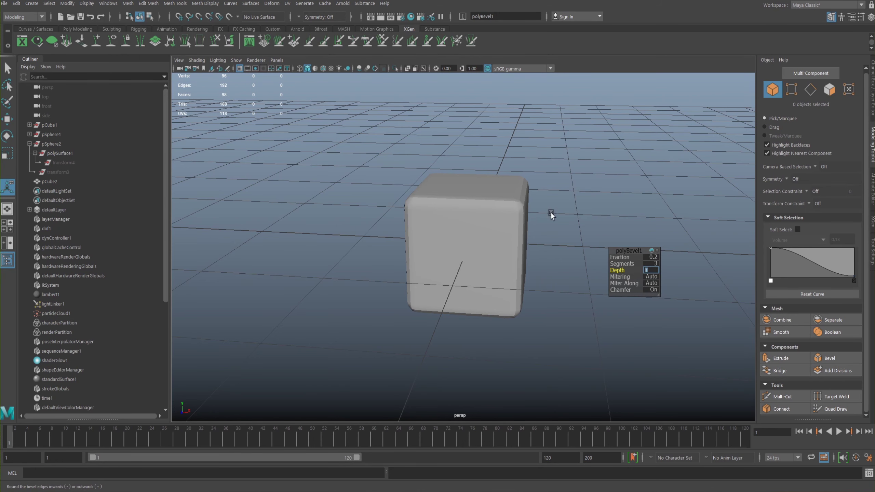
- Select the bevelled cube, try 1 bevel segment, and set the segments to 4
{"action": "left_click_drag", "start_coordinate": [554, 221], "coordinate": [471, 207], "text": "alt"}
{"action": "scroll", "coordinate": [523, 220], "scroll_direction": "up", "scroll_amount": 4}
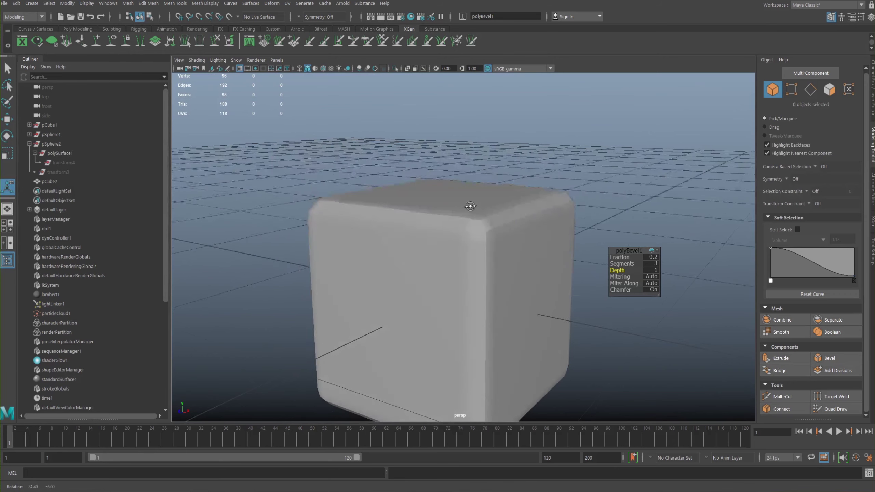
{"action": "scroll", "coordinate": [564, 234], "scroll_direction": "up", "scroll_amount": 3}
{"action": "left_click_drag", "start_coordinate": [564, 236], "coordinate": [469, 191], "text": "alt"}
{"action": "left_click", "coordinate": [466, 191]}
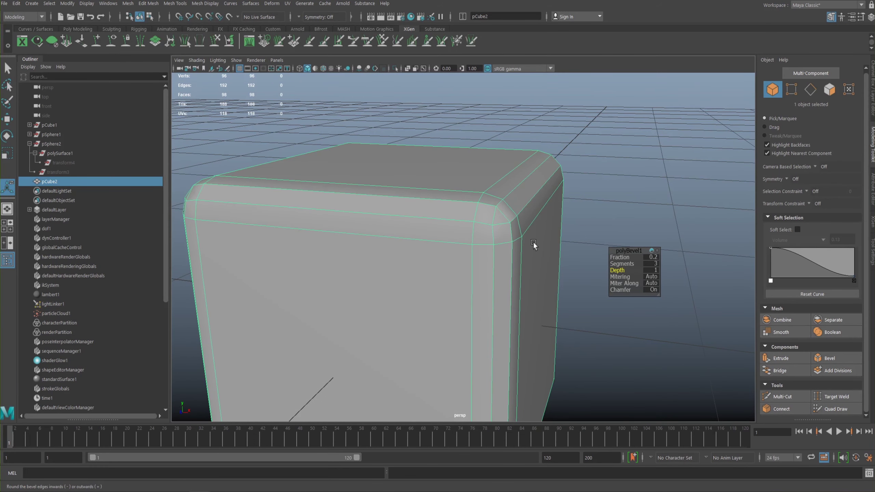
{"action": "left_click", "coordinate": [628, 263]}
{"action": "left_click_drag", "start_coordinate": [628, 264], "coordinate": [620, 264]}
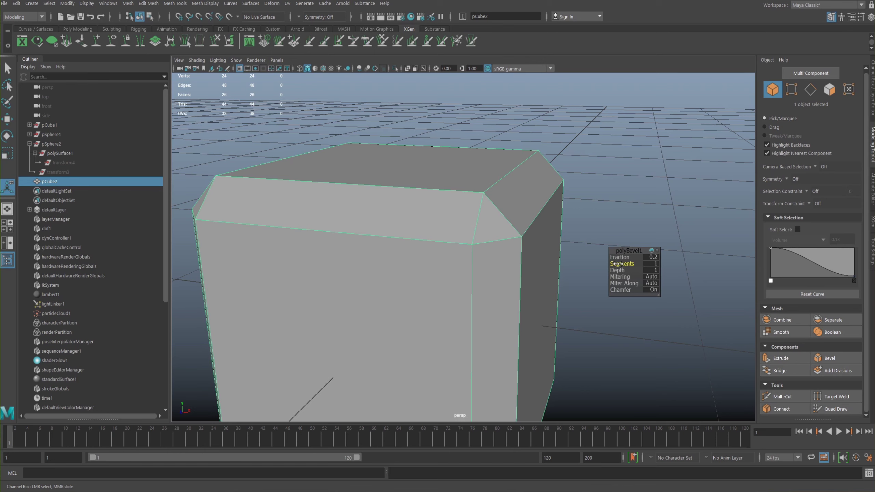
{"action": "left_click_drag", "start_coordinate": [616, 264], "coordinate": [642, 265]}
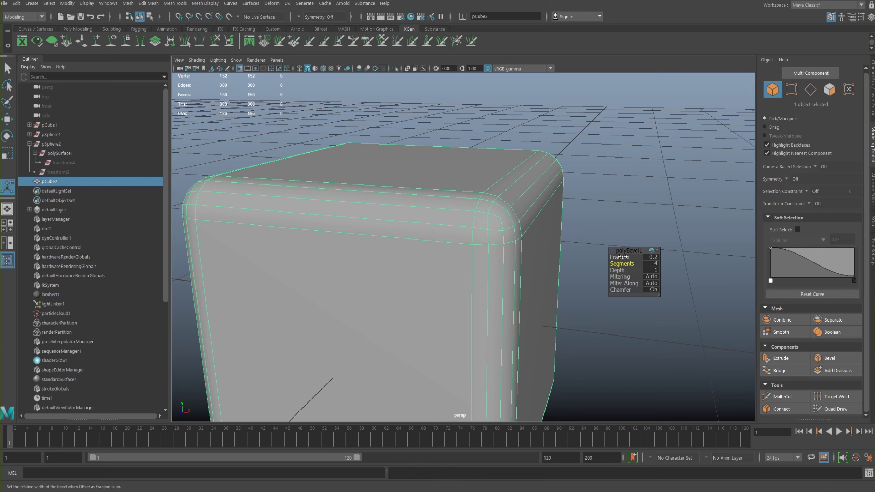
- Try bevel fractions of 0 and 0.1 on the cube, and set the fraction to 0.01
{"action": "mouse_move", "coordinate": [620, 257]}
{"action": "left_mouse_down"}
{"action": "mouse_move", "coordinate": [640, 257]}
{"action": "mouse_move", "coordinate": [616, 257]}
{"action": "left_mouse_up"}
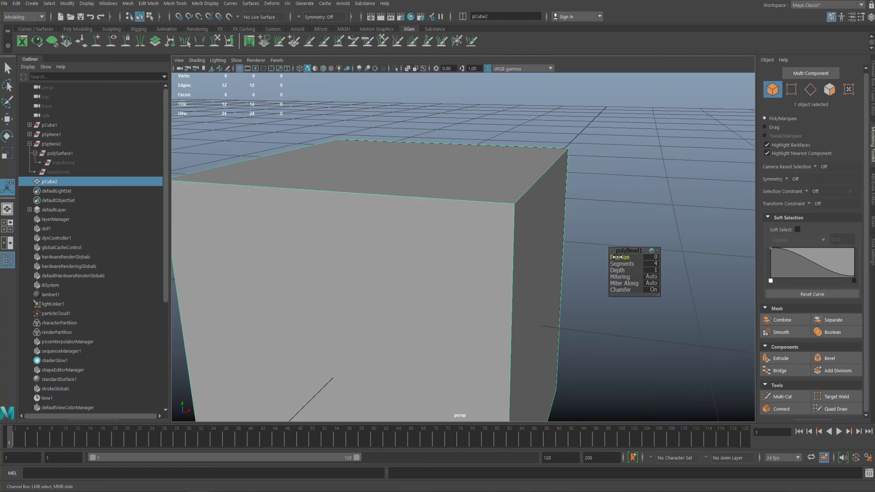
{"action": "left_click", "coordinate": [651, 258]}
{"action": "type", "text": "0.1"}
{"action": "key", "text": "Return"}
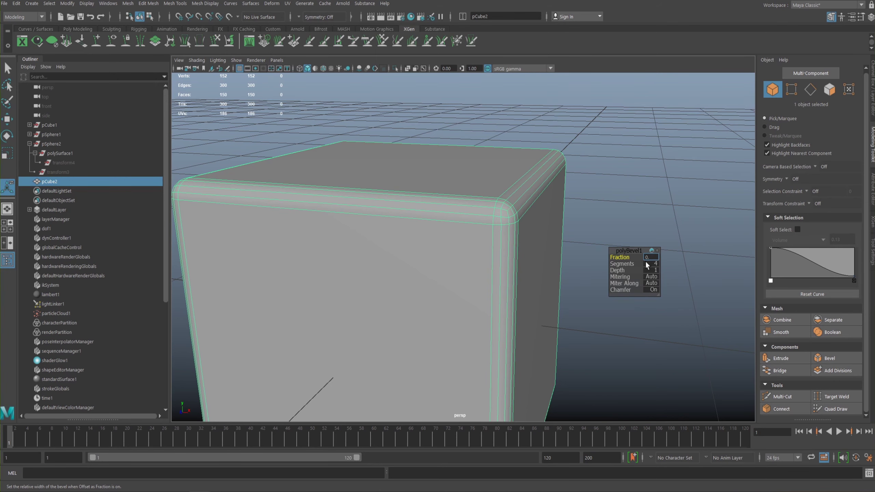
{"action": "type", "text": "1"}
{"action": "key", "text": "Return"}
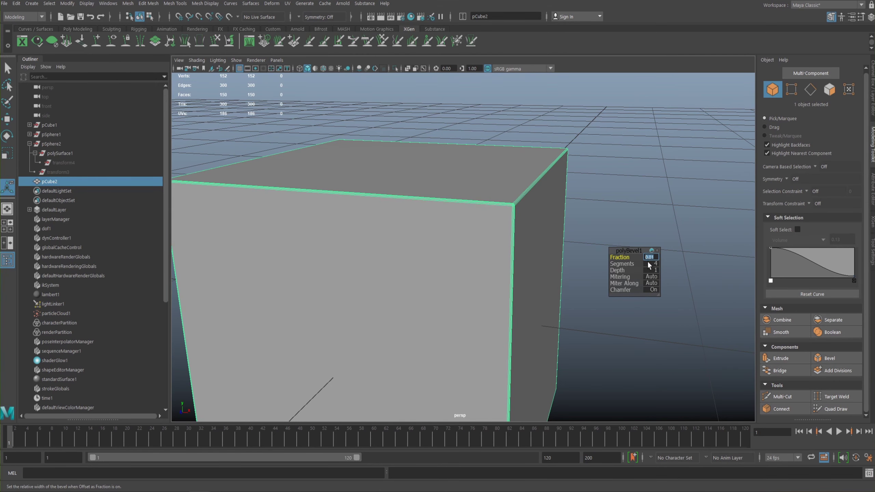
- Examine the cube's narrow bevelled edges up close and from several angles
{"action": "left_click_drag", "start_coordinate": [657, 166], "coordinate": [601, 196], "text": "alt"}
{"action": "right_click_drag", "start_coordinate": [601, 196], "coordinate": [665, 259], "text": "alt"}
{"action": "scroll", "coordinate": [665, 261], "scroll_direction": "down", "scroll_amount": 8}
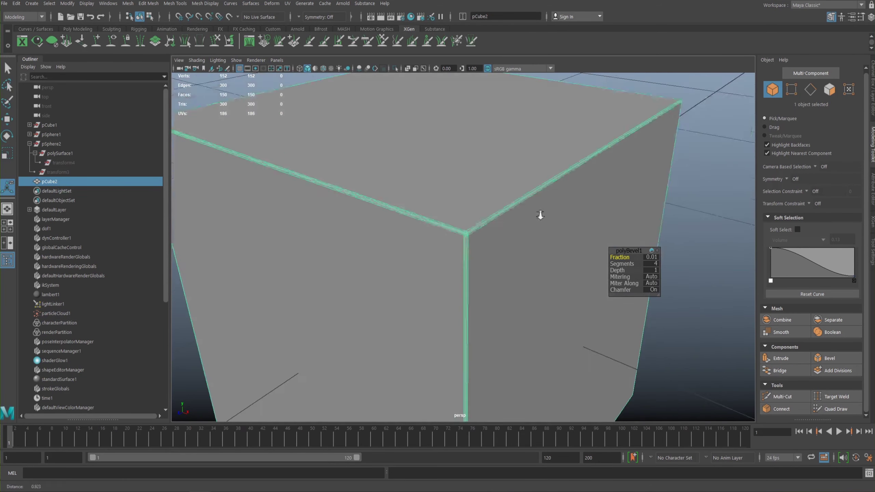
{"action": "left_click", "coordinate": [511, 171]}
{"action": "middle_click_drag", "start_coordinate": [511, 171], "coordinate": [511, 161], "text": "alt"}
{"action": "right_click_drag", "start_coordinate": [511, 161], "coordinate": [750, 268], "text": "alt"}
{"action": "left_click_drag", "start_coordinate": [553, 194], "coordinate": [498, 214], "text": "alt"}
{"action": "left_click", "coordinate": [501, 191]}
{"action": "right_click_drag", "start_coordinate": [497, 215], "coordinate": [503, 155], "text": "alt"}
{"action": "middle_click_drag", "start_coordinate": [503, 155], "coordinate": [529, 146], "text": "alt"}
{"action": "left_click_drag", "start_coordinate": [529, 146], "coordinate": [516, 215], "text": "alt"}
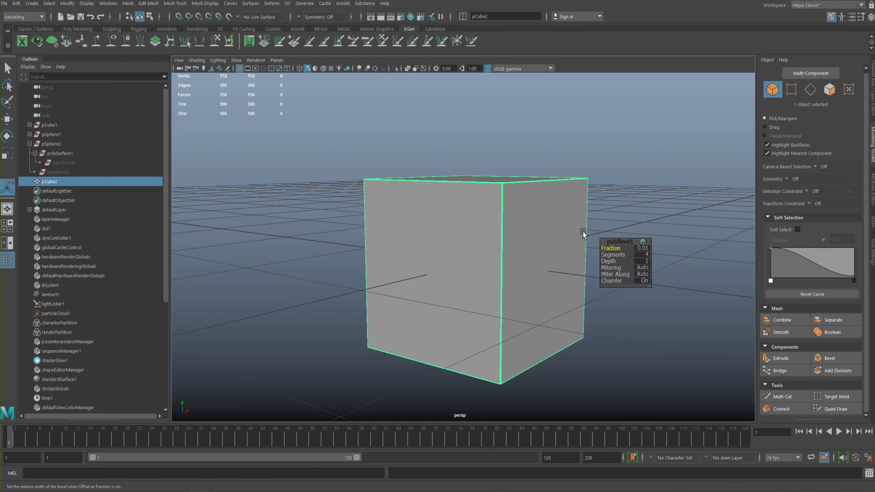
- Return to object mode, select the bevelled cube and show its channels and bevel input history
{"action": "right_click_drag", "start_coordinate": [521, 217], "coordinate": [568, 204]}
{"action": "left_click", "coordinate": [664, 308]}
{"action": "left_click", "coordinate": [560, 223]}
{"action": "left_click", "coordinate": [871, 100]}
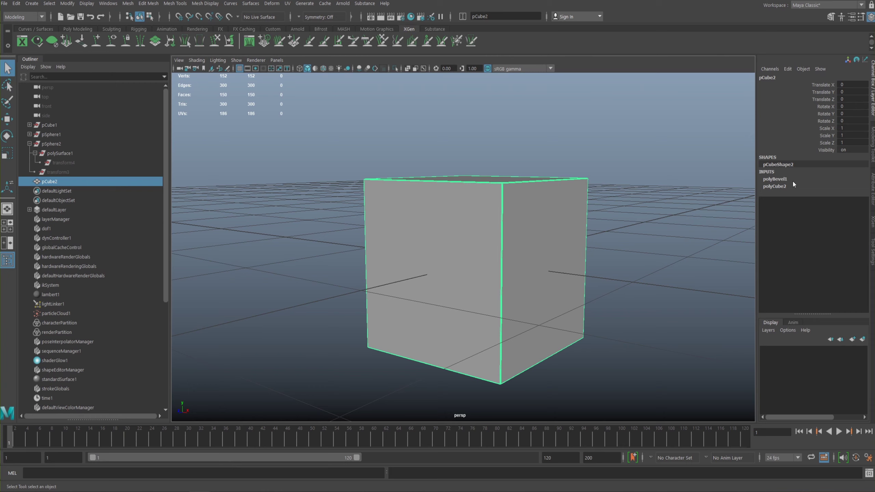
{"action": "left_click", "coordinate": [775, 178]}
{"action": "left_click", "coordinate": [631, 215]}
{"action": "left_click", "coordinate": [541, 210]}
- Inspect the selected cube's bevelled top corner and adjoining edges from near and far viewpoints
{"action": "left_click_drag", "start_coordinate": [537, 171], "coordinate": [654, 178], "text": "alt"}
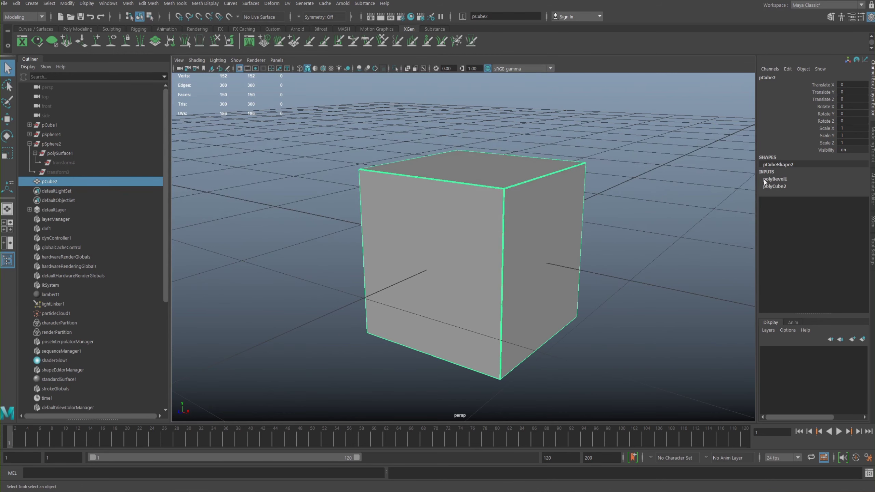
{"action": "left_click_drag", "start_coordinate": [547, 190], "coordinate": [546, 200], "text": "alt"}
{"action": "middle_click_drag", "start_coordinate": [546, 199], "coordinate": [539, 216], "text": "alt"}
{"action": "scroll", "coordinate": [545, 193], "scroll_direction": "up", "scroll_amount": 5}
{"action": "left_click_drag", "start_coordinate": [545, 190], "coordinate": [557, 190], "text": "alt"}
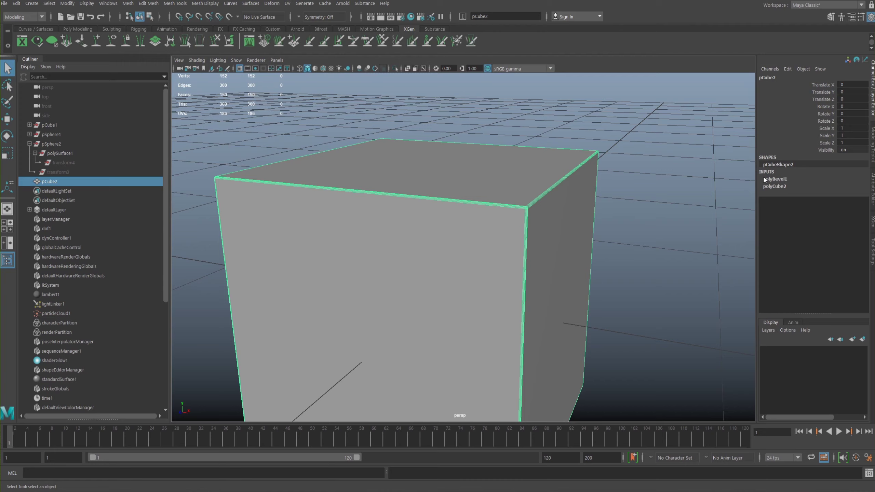
{"action": "mouse_move", "coordinate": [600, 202]}
{"action": "left_mouse_down", "text": "alt"}
{"action": "mouse_move", "coordinate": [576, 203]}
{"action": "mouse_move", "coordinate": [601, 215]}
{"action": "left_mouse_up", "text": "alt"}
{"action": "right_click_drag", "start_coordinate": [602, 215], "coordinate": [530, 189], "text": "alt"}
{"action": "left_click_drag", "start_coordinate": [530, 190], "coordinate": [567, 172], "text": "alt"}
{"action": "right_click_drag", "start_coordinate": [567, 210], "coordinate": [628, 278], "text": "alt"}
{"action": "left_click_drag", "start_coordinate": [536, 175], "coordinate": [531, 196], "text": "alt"}
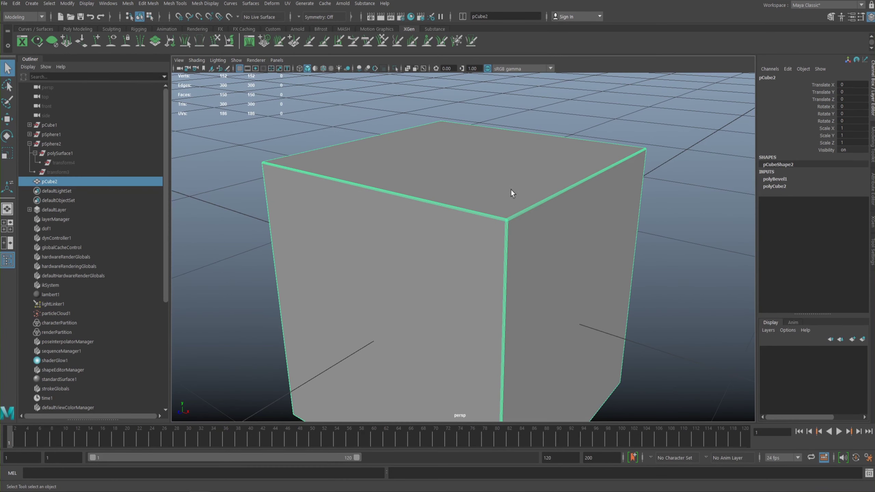
{"action": "left_click_drag", "start_coordinate": [535, 237], "coordinate": [555, 198], "text": "alt"}
{"action": "right_click_drag", "start_coordinate": [554, 197], "coordinate": [450, 171], "text": "alt"}
{"action": "left_click_drag", "start_coordinate": [450, 171], "coordinate": [458, 171], "text": "alt"}
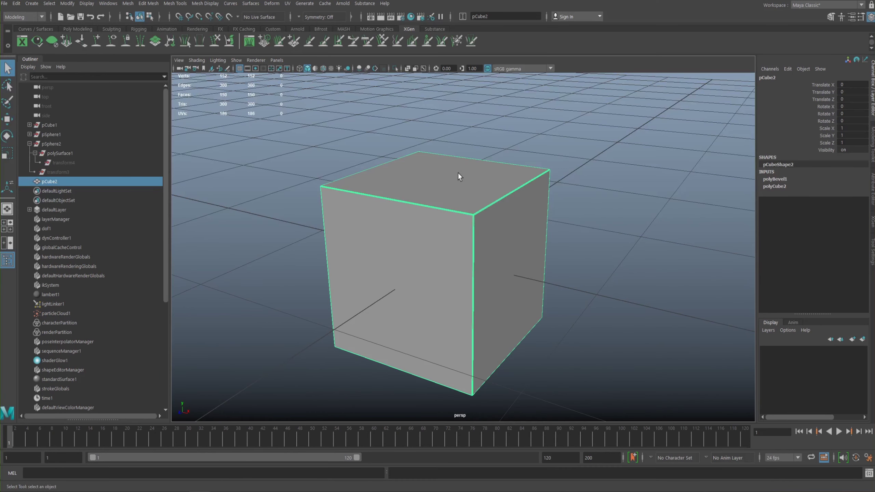
- Delete the bevelled cube's construction history
{"action": "key", "text": "space"}
{"action": "left_click", "coordinate": [360, 154]}
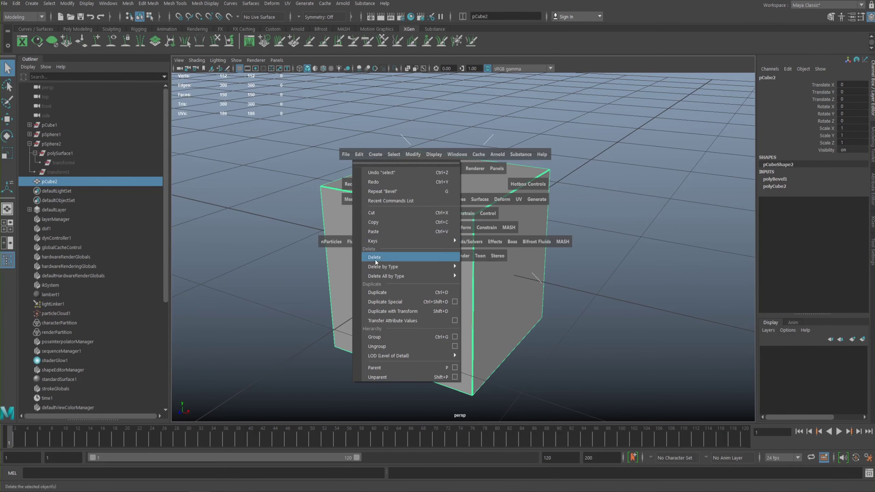
{"action": "mouse_move", "coordinate": [413, 266]}
{"action": "left_click", "coordinate": [486, 267]}
{"action": "right_click_drag", "start_coordinate": [530, 186], "coordinate": [667, 183], "text": "alt"}
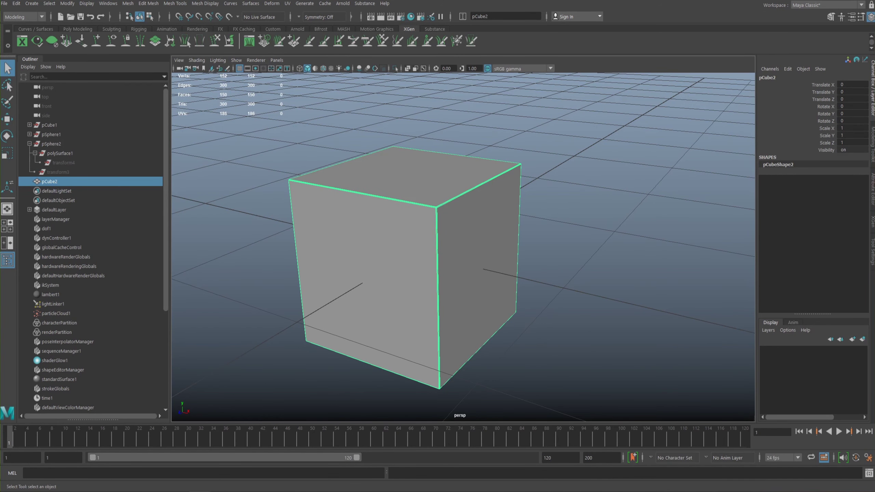
- Bring back the Modeling Toolkit and create a new polygon cube at the origin
{"action": "left_click", "coordinate": [873, 160]}
{"action": "left_click_drag", "start_coordinate": [698, 243], "coordinate": [658, 204], "text": "alt"}
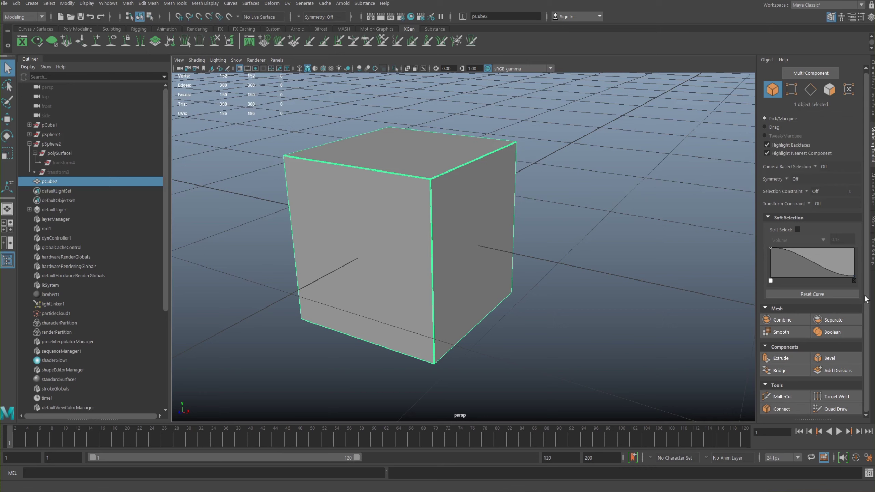
{"action": "scroll", "coordinate": [868, 280], "scroll_direction": "up", "scroll_amount": 1}
{"action": "scroll", "coordinate": [636, 212], "scroll_direction": "up", "scroll_amount": 5}
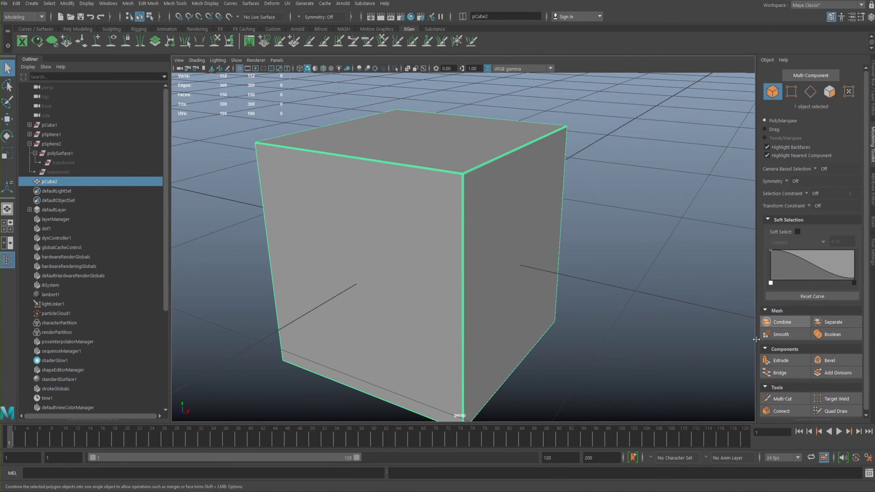
{"action": "middle_click_drag", "start_coordinate": [599, 259], "coordinate": [647, 263], "text": "alt"}
{"action": "right_click_drag", "start_coordinate": [620, 196], "coordinate": [556, 198], "text": "alt"}
{"action": "key", "text": "space"}
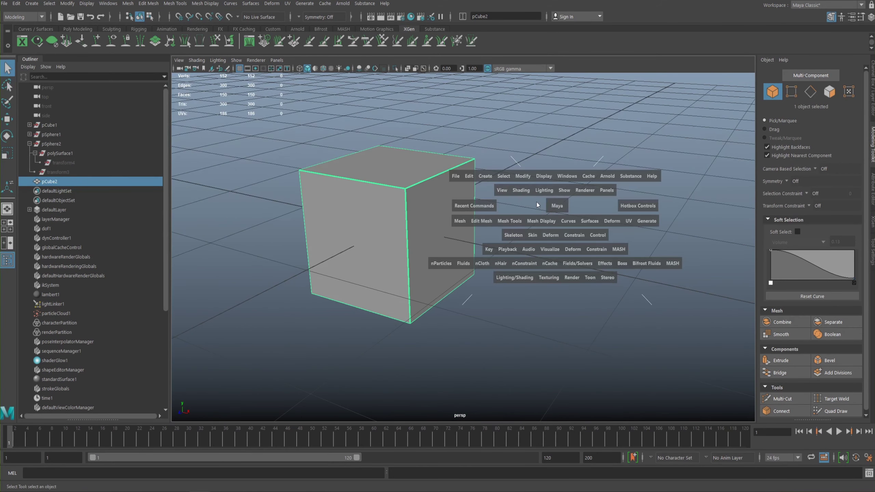
{"action": "left_click", "coordinate": [485, 176]}
{"action": "mouse_move", "coordinate": [551, 210]}
{"action": "left_click", "coordinate": [614, 224]}
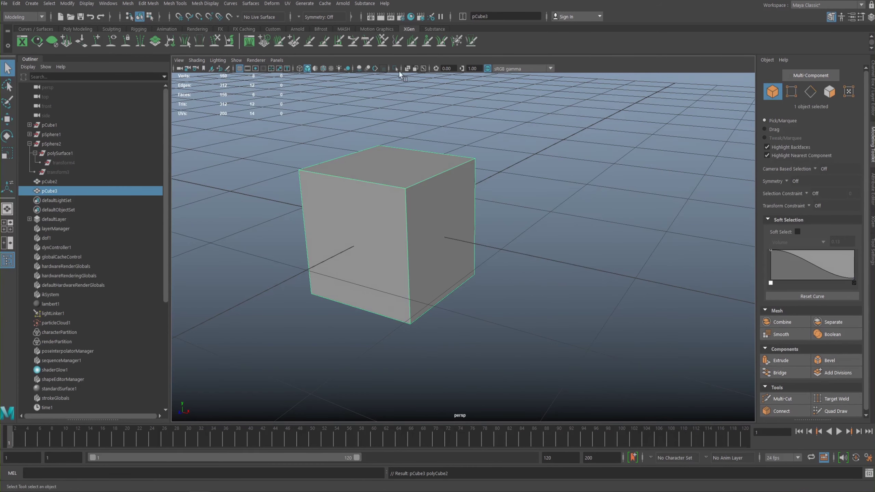
- Move the new cube along X to about 1.77 so it stands beside the bevelled cube, and frame it
{"action": "key", "text": "w"}
{"action": "left_click_drag", "start_coordinate": [457, 237], "coordinate": [684, 287]}
{"action": "key", "text": "f"}
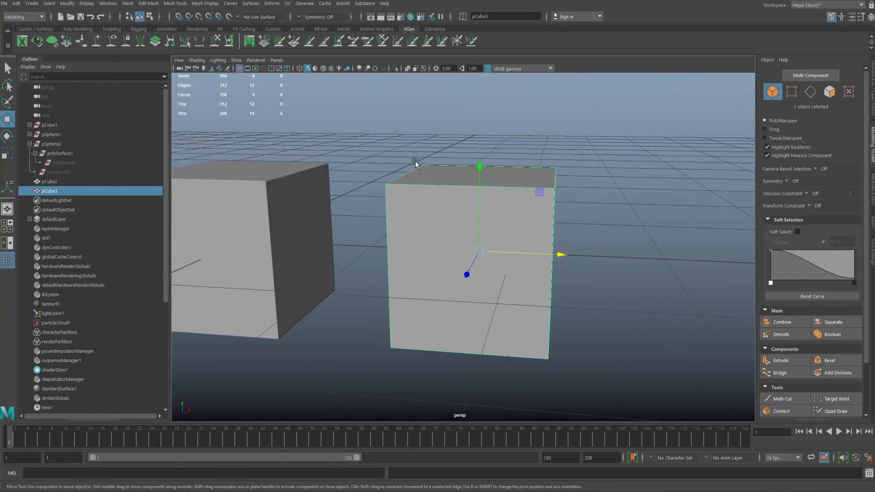
{"action": "left_click_drag", "start_coordinate": [490, 160], "coordinate": [513, 195], "text": "alt"}
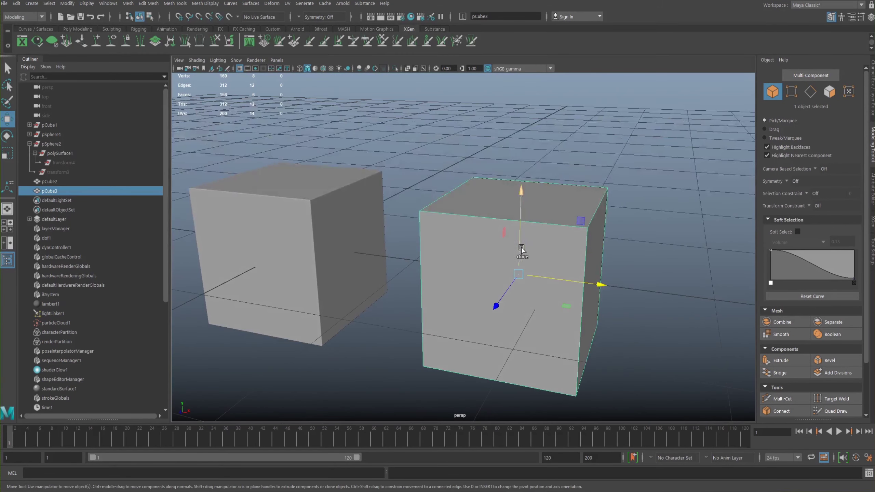
{"action": "middle_click_drag", "start_coordinate": [520, 188], "coordinate": [488, 161], "text": "alt"}
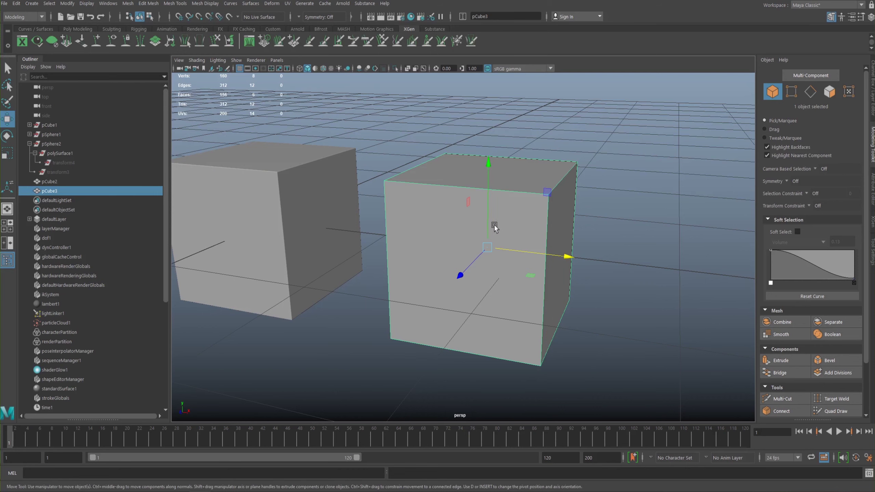
- Look through the mesh editing commands offered for the new cube, including the Booleans options
{"action": "right_click", "coordinate": [518, 224], "text": "shift"}
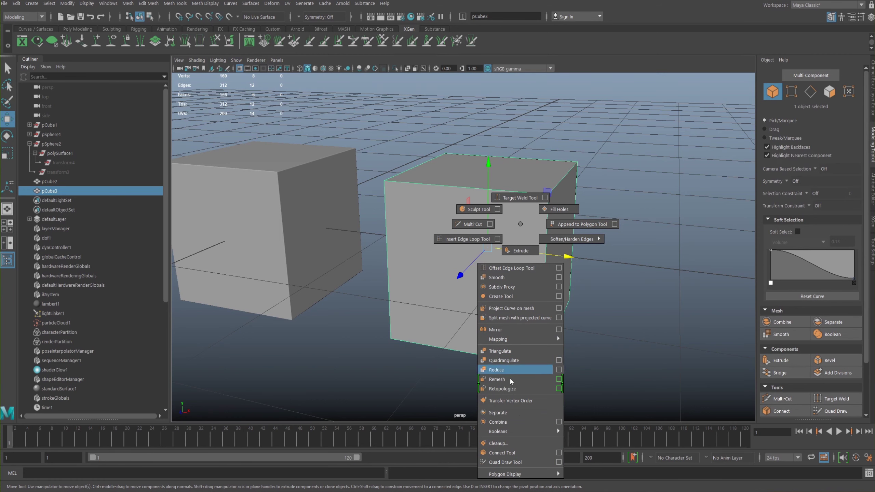
{"action": "mouse_move", "coordinate": [505, 434]}
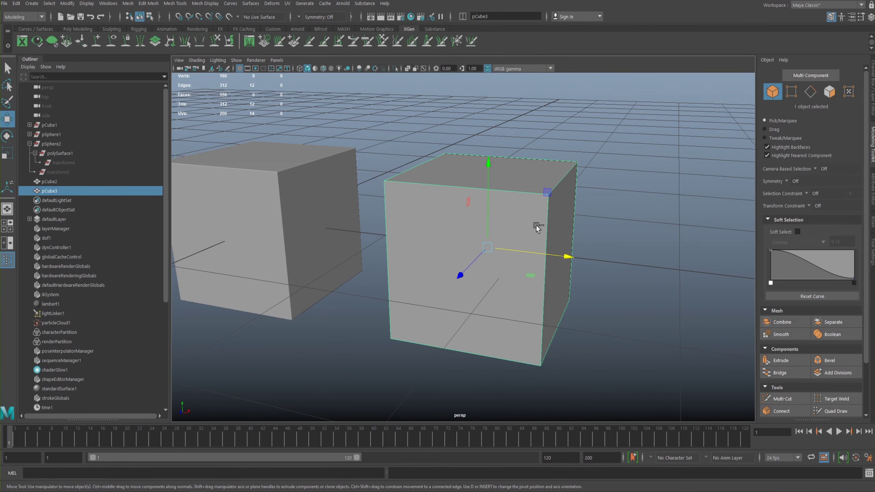
{"action": "right_click", "coordinate": [500, 220], "text": "ctrl+shift"}
{"action": "right_click", "coordinate": [503, 221], "text": "ctrl"}
{"action": "right_click", "coordinate": [504, 220], "text": "shift"}
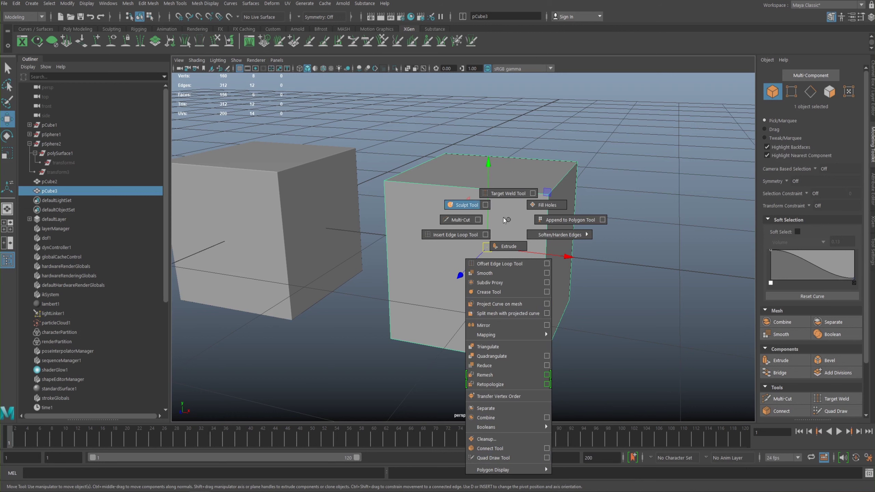
{"action": "mouse_move", "coordinate": [493, 427]}
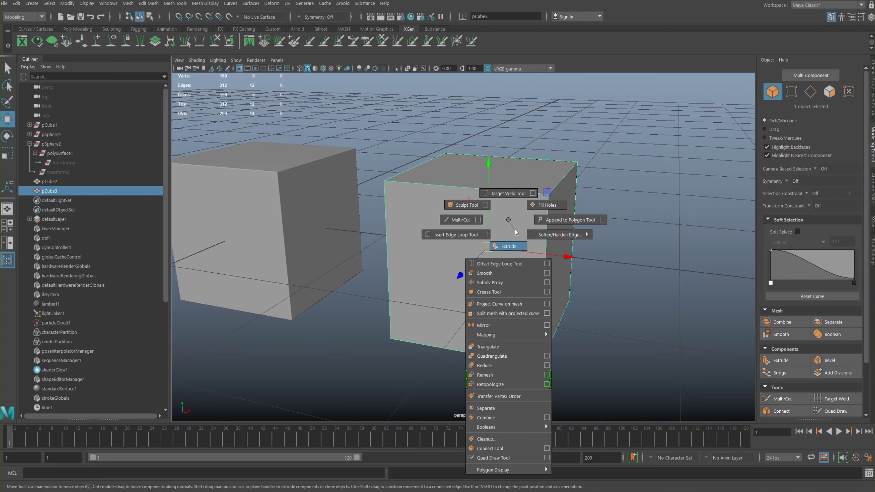
{"action": "mouse_move", "coordinate": [516, 233]}
{"action": "right_mouse_down", "text": "shift"}
{"action": "mouse_move", "coordinate": [503, 218]}
{"action": "mouse_move", "coordinate": [512, 203]}
{"action": "right_mouse_up", "text": "shift"}
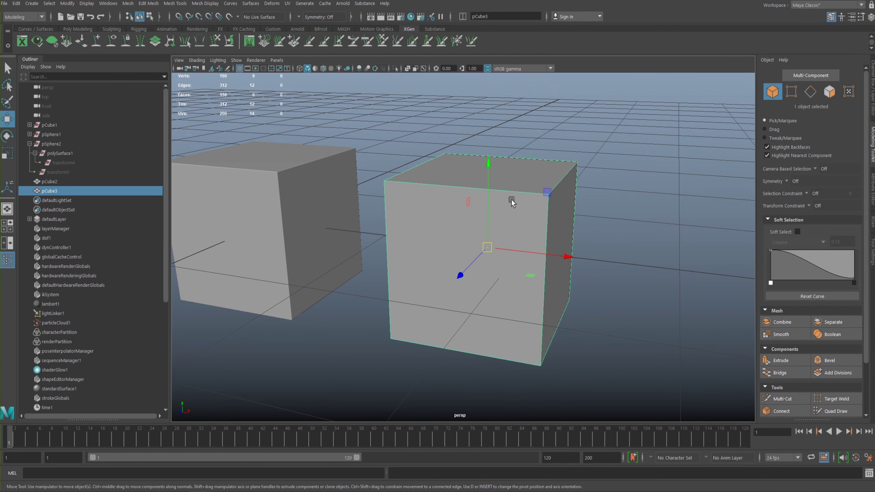
- Reselect the new cube and review the Mesh and Edit Mesh commands, including Bevel
{"action": "left_click", "coordinate": [646, 236]}
{"action": "left_click", "coordinate": [502, 223]}
{"action": "key", "text": "space"}
{"action": "left_click", "coordinate": [463, 234]}
{"action": "left_click", "coordinate": [430, 235]}
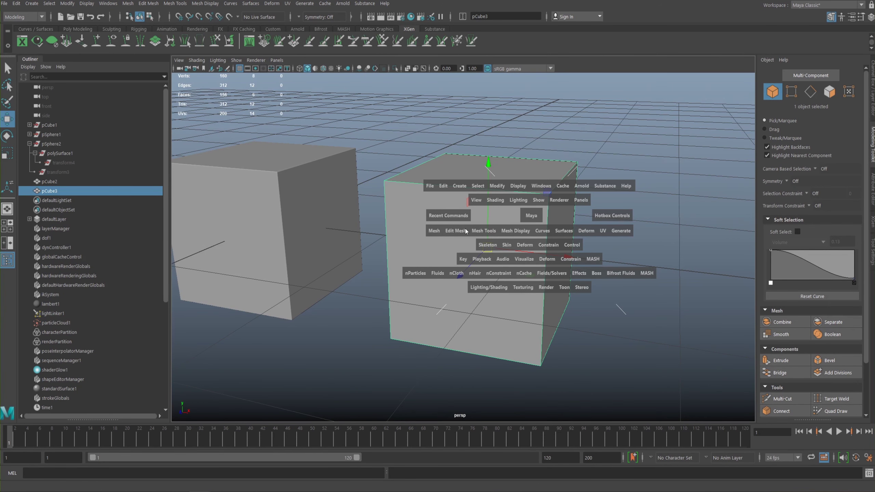
{"action": "mouse_move", "coordinate": [457, 235]}
{"action": "left_mouse_down"}
{"action": "mouse_move", "coordinate": [458, 222]}
{"action": "mouse_move", "coordinate": [489, 240]}
{"action": "mouse_move", "coordinate": [508, 296]}
{"action": "mouse_move", "coordinate": [488, 231]}
{"action": "mouse_move", "coordinate": [488, 240]}
{"action": "mouse_move", "coordinate": [453, 234]}
{"action": "left_mouse_up"}
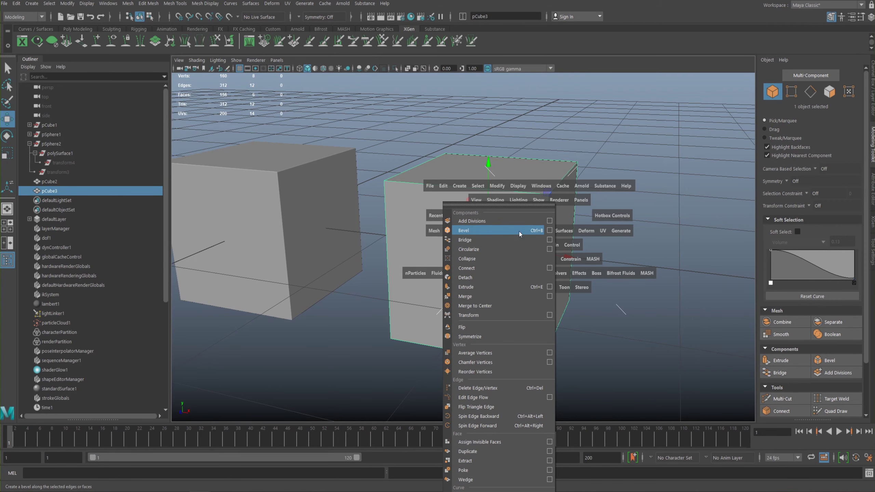
{"action": "left_click_drag", "start_coordinate": [496, 231], "coordinate": [303, 207]}
- Try a Boolean with only the new cube selected, and read the response
{"action": "middle_click_drag", "start_coordinate": [475, 209], "coordinate": [486, 196], "text": "alt"}
{"action": "left_click_drag", "start_coordinate": [867, 302], "coordinate": [867, 335]}
{"action": "scroll", "coordinate": [827, 282], "scroll_direction": "down", "scroll_amount": 1}
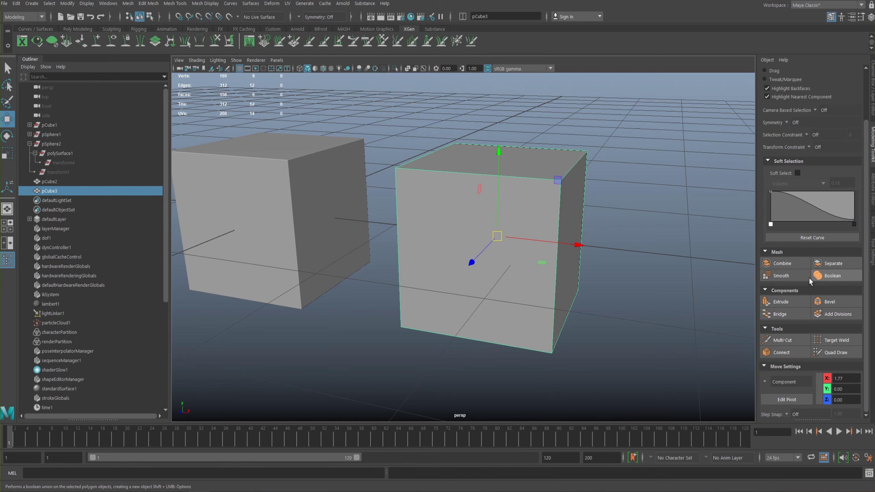
{"action": "left_click", "coordinate": [830, 275]}
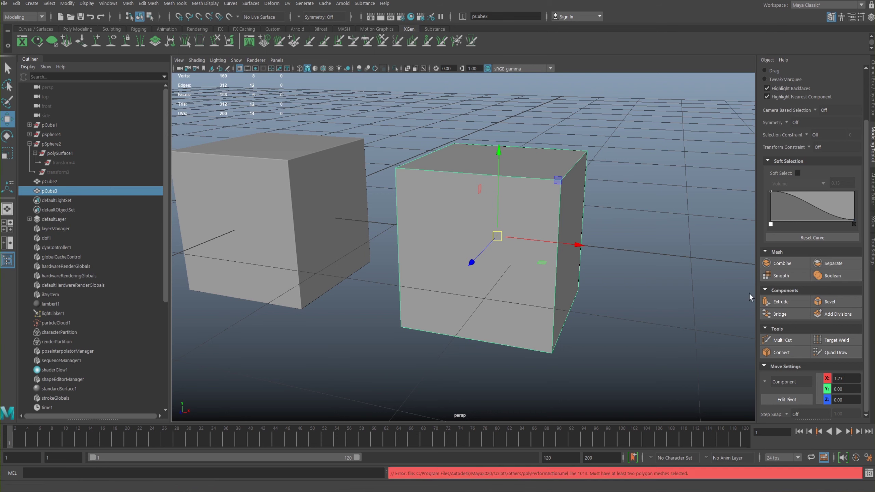
{"action": "left_click_drag", "start_coordinate": [711, 470], "coordinate": [390, 473]}
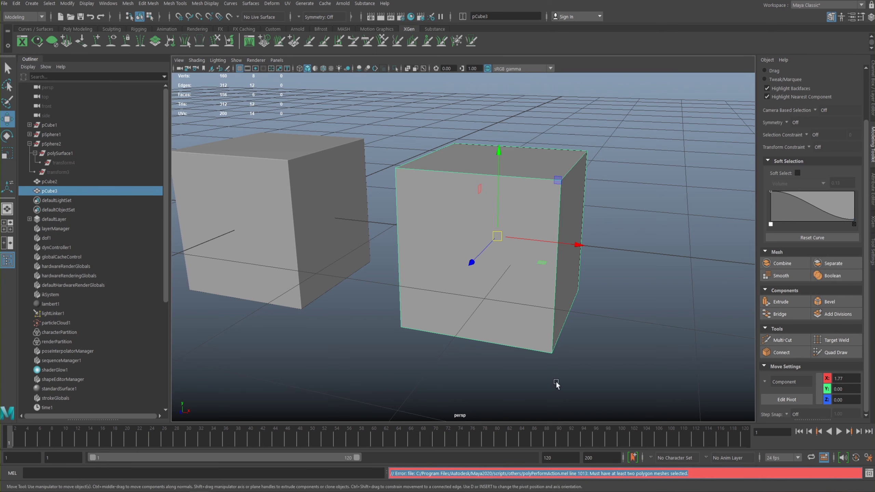
{"action": "left_click", "coordinate": [715, 473]}
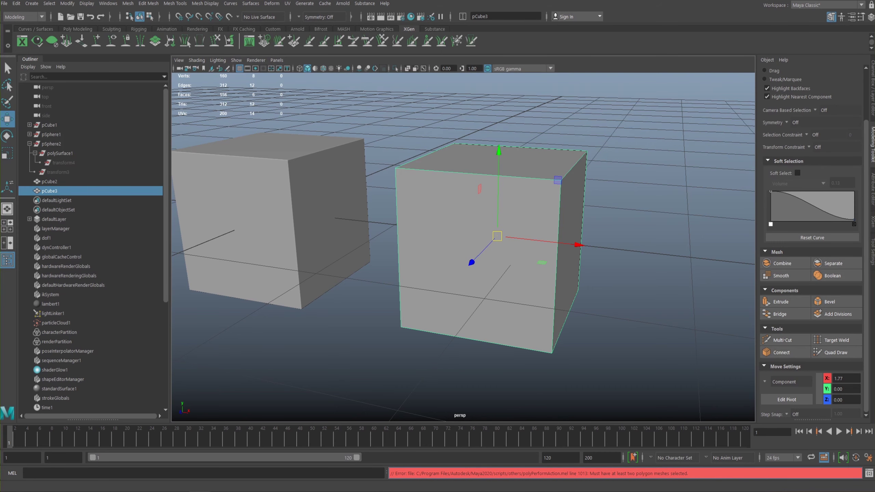
- Duplicate the new cube upward to about 0.63 in Y, and scale the copy uniformly to about 0.51
{"action": "right_click_drag", "start_coordinate": [584, 248], "coordinate": [556, 196], "text": "alt"}
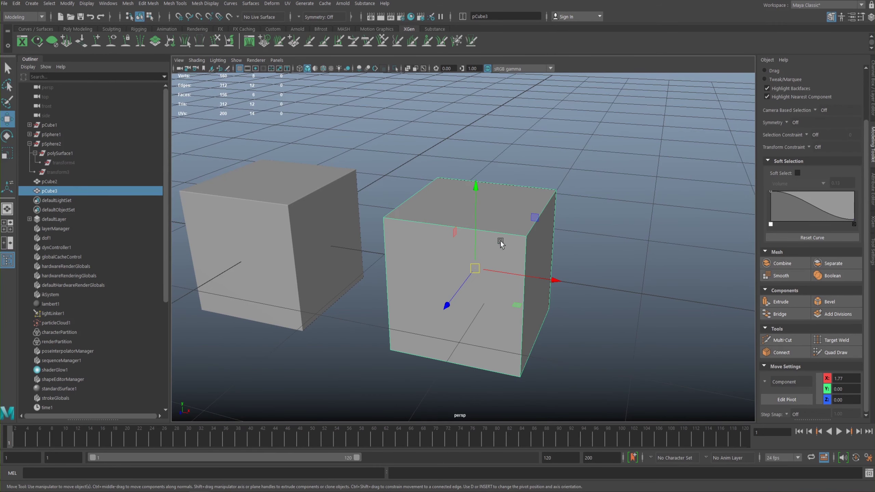
{"action": "key", "text": "ctrl+d"}
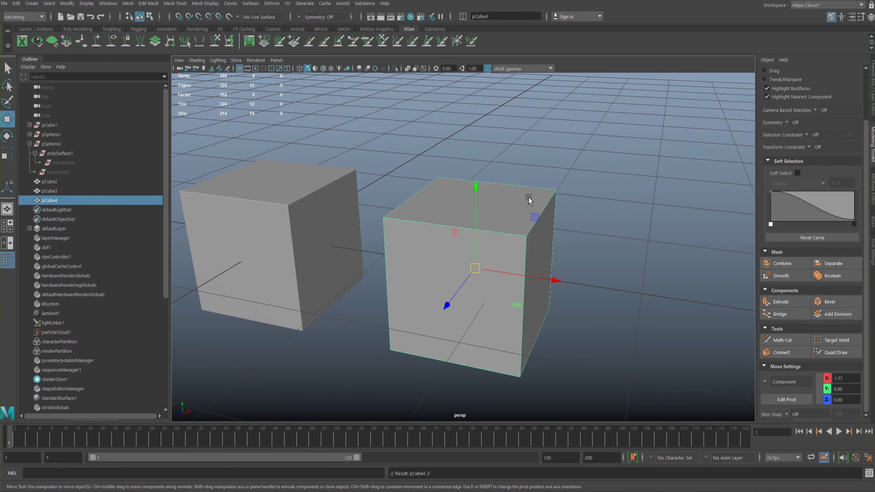
{"action": "left_click_drag", "start_coordinate": [481, 194], "coordinate": [475, 94]}
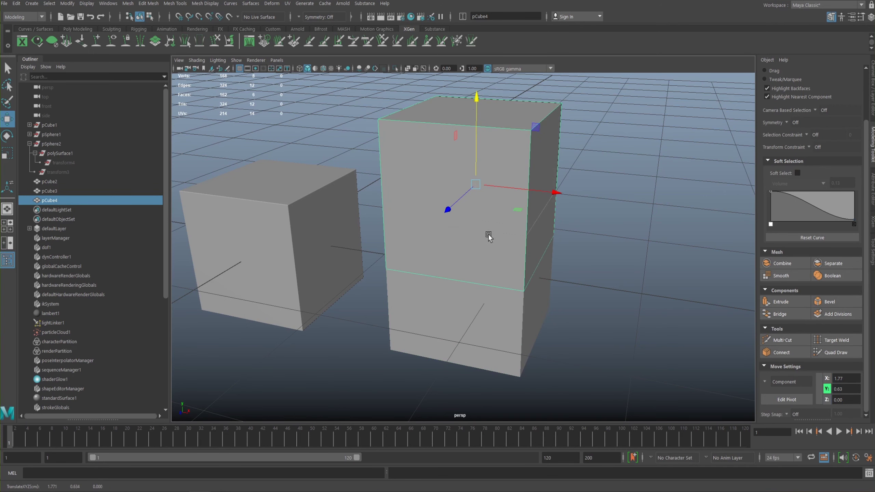
{"action": "key", "text": "r"}
{"action": "left_click_drag", "start_coordinate": [476, 184], "coordinate": [417, 219]}
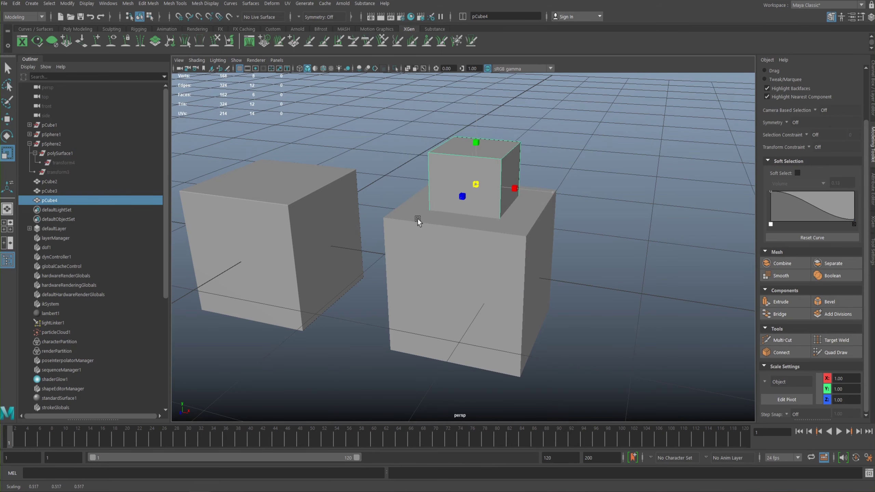
- Examine from several angles where the small cube sits into the larger cube's top face
{"action": "mouse_move", "coordinate": [561, 275]}
{"action": "left_mouse_down", "text": "alt"}
{"action": "mouse_move", "coordinate": [574, 270]}
{"action": "mouse_move", "coordinate": [568, 283]}
{"action": "left_mouse_up", "text": "alt"}
{"action": "middle_click_drag", "start_coordinate": [568, 283], "coordinate": [445, 256], "text": "alt"}
{"action": "left_click_drag", "start_coordinate": [446, 255], "coordinate": [513, 245], "text": "alt"}
{"action": "right_click_drag", "start_coordinate": [512, 245], "coordinate": [573, 270], "text": "alt"}
{"action": "middle_click_drag", "start_coordinate": [446, 217], "coordinate": [535, 268], "text": "alt"}
{"action": "left_click_drag", "start_coordinate": [535, 268], "coordinate": [522, 253], "text": "alt"}
{"action": "right_click_drag", "start_coordinate": [522, 253], "coordinate": [375, 203], "text": "alt"}
{"action": "left_click_drag", "start_coordinate": [376, 202], "coordinate": [444, 220], "text": "alt"}
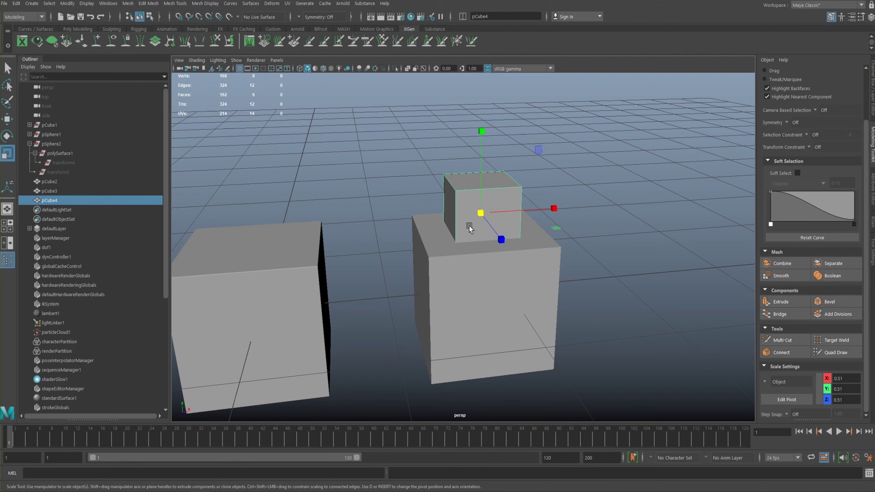
- Turn on X-Ray and Wireframe on Shaded display to see the overlap between the two cubes
{"action": "left_click", "coordinate": [194, 61]}
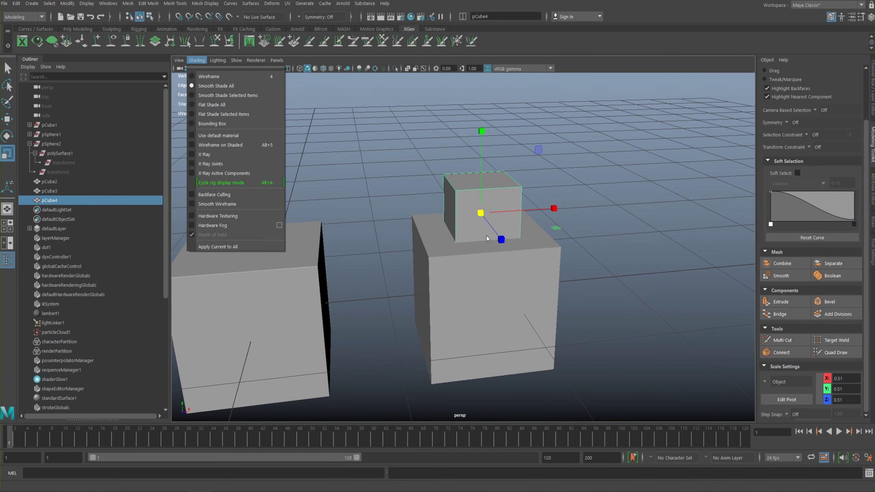
{"action": "left_click", "coordinate": [204, 156]}
{"action": "mouse_move", "coordinate": [434, 215]}
{"action": "left_mouse_down", "text": "alt"}
{"action": "mouse_move", "coordinate": [332, 182]}
{"action": "mouse_move", "coordinate": [386, 174]}
{"action": "mouse_move", "coordinate": [452, 187]}
{"action": "mouse_move", "coordinate": [374, 179]}
{"action": "left_mouse_up", "text": "alt"}
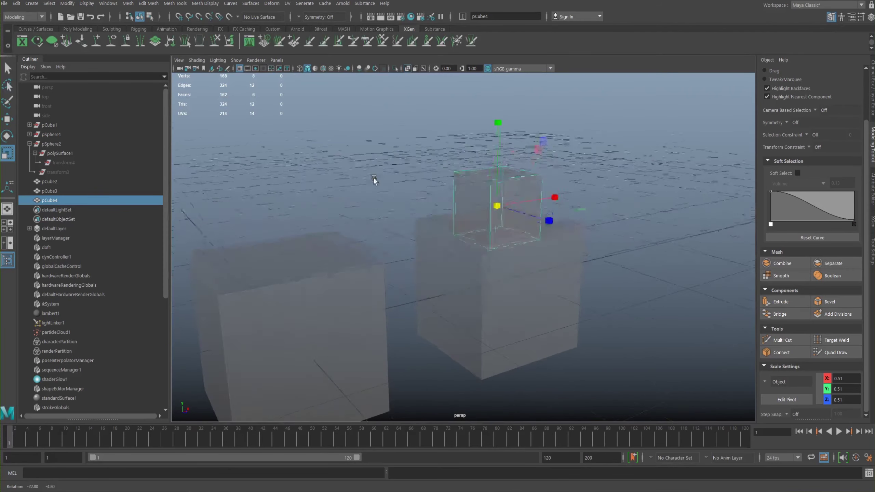
{"action": "left_click", "coordinate": [197, 60]}
{"action": "left_click", "coordinate": [201, 149]}
{"action": "left_click_drag", "start_coordinate": [547, 282], "coordinate": [516, 269], "text": "alt"}
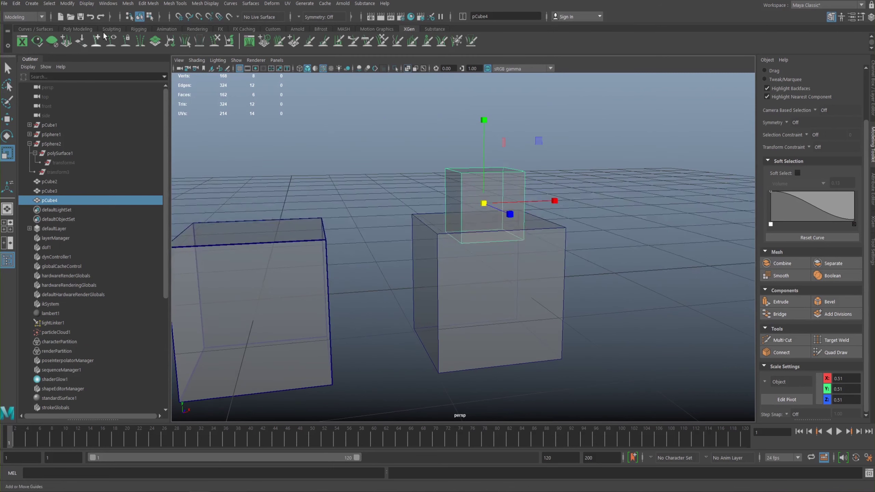
- Turn off X-Ray display and view the stacked cubes closer from above
{"action": "left_click", "coordinate": [196, 60]}
{"action": "left_click", "coordinate": [206, 151]}
{"action": "mouse_move", "coordinate": [346, 193]}
{"action": "left_mouse_down", "text": "alt"}
{"action": "mouse_move", "coordinate": [517, 202]}
{"action": "mouse_move", "coordinate": [467, 197]}
{"action": "mouse_move", "coordinate": [453, 210]}
{"action": "left_mouse_up", "text": "alt"}
{"action": "right_click_drag", "start_coordinate": [453, 211], "coordinate": [480, 208], "text": "alt"}
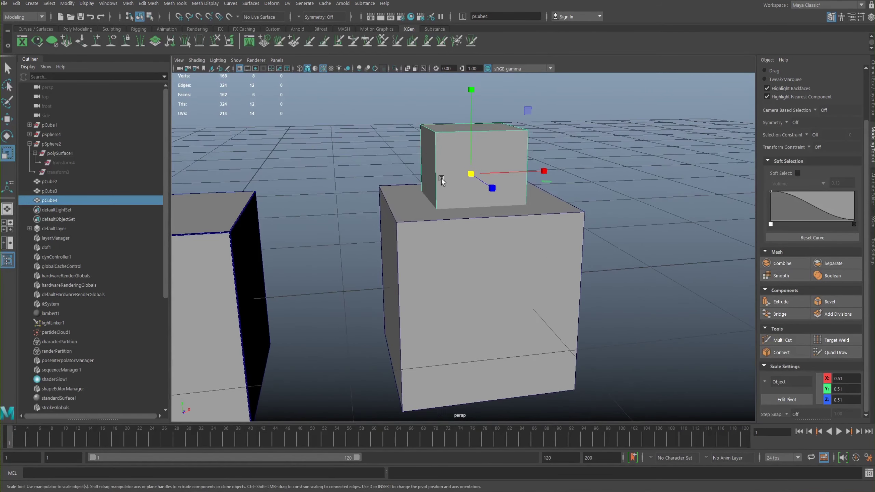
{"action": "left_click_drag", "start_coordinate": [621, 229], "coordinate": [381, 177], "text": "alt"}
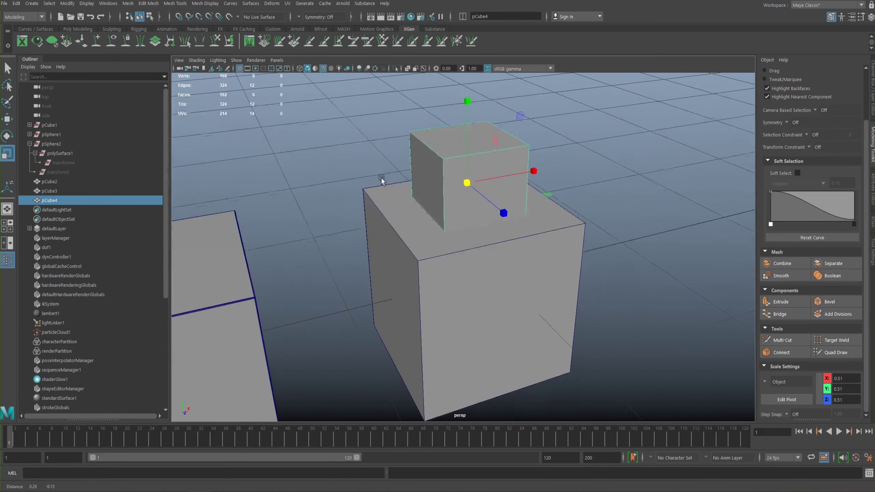
- Add the large cube to the selection and merge both cubes with a Boolean union
{"action": "left_click", "coordinate": [485, 262], "text": "shift"}
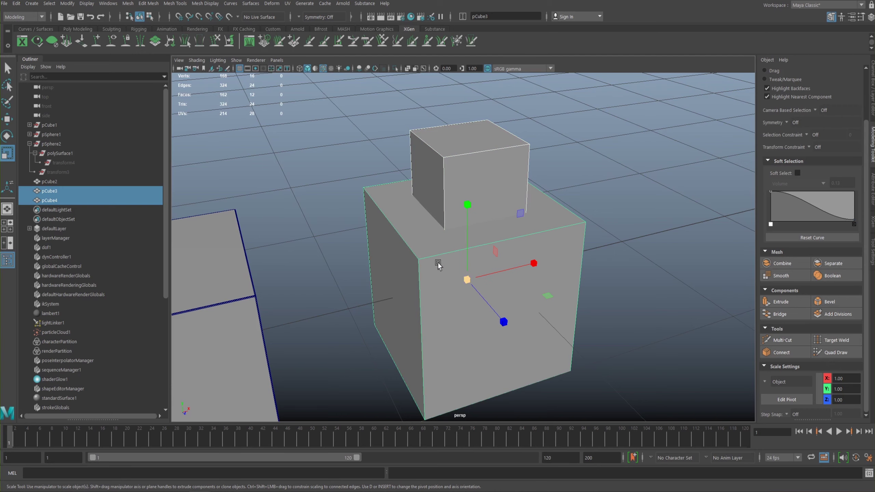
{"action": "left_click", "coordinate": [829, 278]}
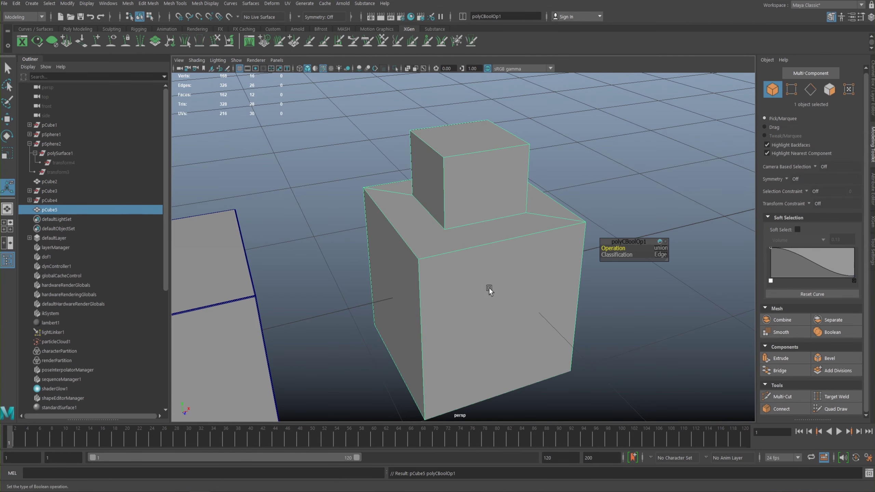
- Examine the merged mesh from outside and from inside its hollow interior where the two cubes join
{"action": "left_click_drag", "start_coordinate": [468, 265], "coordinate": [457, 199], "text": "alt"}
{"action": "mouse_move", "coordinate": [342, 178]}
{"action": "left_mouse_down", "text": "alt"}
{"action": "mouse_move", "coordinate": [468, 194]}
{"action": "mouse_move", "coordinate": [340, 174]}
{"action": "left_mouse_up", "text": "alt"}
{"action": "left_click_drag", "start_coordinate": [381, 205], "coordinate": [469, 213], "text": "alt"}
{"action": "right_click_drag", "start_coordinate": [468, 212], "coordinate": [523, 222], "text": "alt"}
{"action": "left_click_drag", "start_coordinate": [523, 222], "coordinate": [497, 181], "text": "alt"}
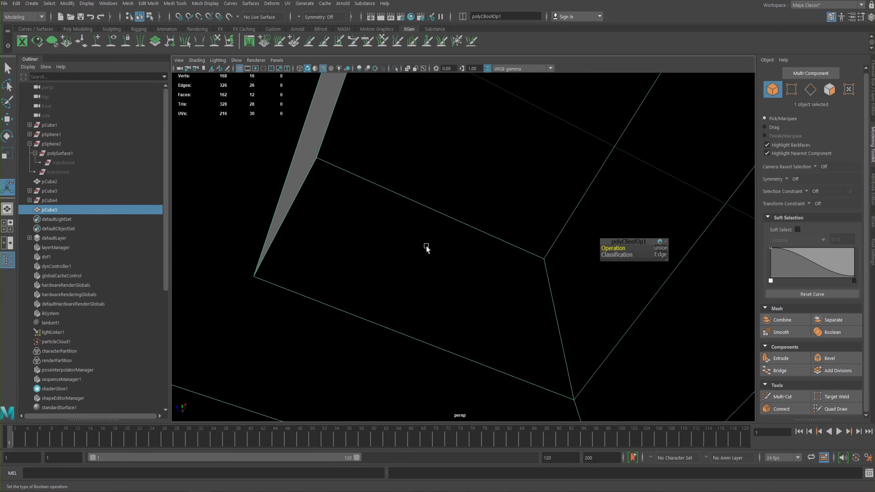
{"action": "right_click_drag", "start_coordinate": [509, 218], "coordinate": [523, 207], "text": "alt"}
{"action": "left_click_drag", "start_coordinate": [475, 253], "coordinate": [428, 251], "text": "alt"}
{"action": "right_click_drag", "start_coordinate": [429, 251], "coordinate": [384, 189], "text": "alt"}
{"action": "left_click_drag", "start_coordinate": [385, 190], "coordinate": [474, 204], "text": "alt"}
- Select the side and top faces of the small upper block in face mode and delete them
{"action": "right_click_drag", "start_coordinate": [497, 196], "coordinate": [495, 221]}
{"action": "left_click_drag", "start_coordinate": [484, 199], "coordinate": [467, 168], "text": "alt"}
{"action": "right_click_drag", "start_coordinate": [466, 168], "coordinate": [487, 218], "text": "alt"}
{"action": "left_click", "coordinate": [462, 204]}
{"action": "key", "text": "Delete"}
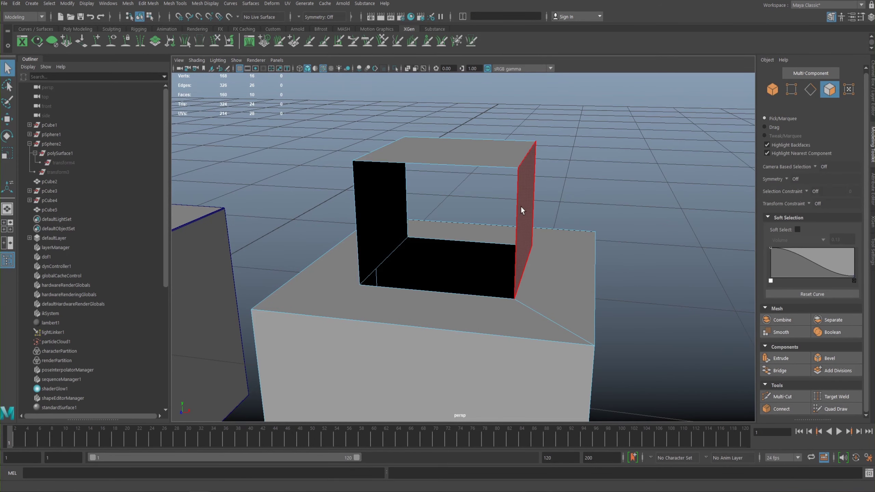
{"action": "left_click", "coordinate": [520, 211]}
{"action": "key", "text": "Delete"}
{"action": "left_click", "coordinate": [456, 155]}
{"action": "key", "text": "Delete"}
{"action": "left_click", "coordinate": [387, 210]}
{"action": "key", "text": "Delete"}
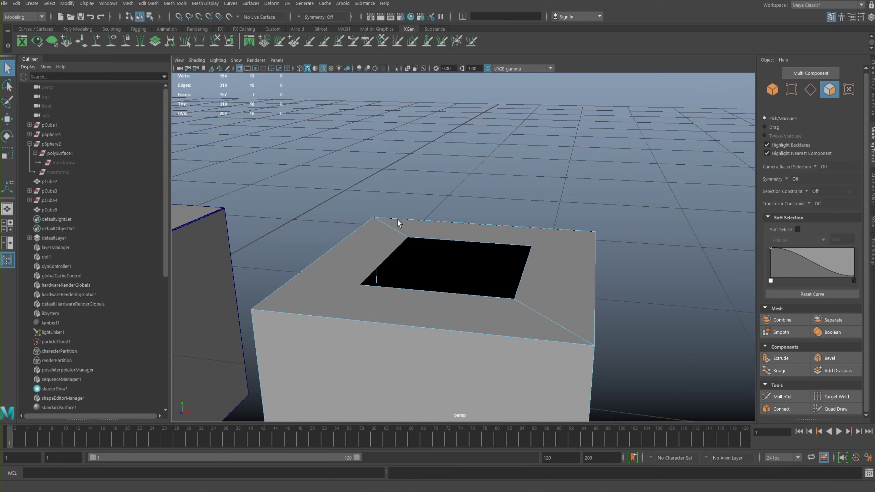
- Undo the face deletions on the small upper block
{"action": "left_click_drag", "start_coordinate": [463, 266], "coordinate": [506, 273], "text": "alt"}
{"action": "key", "text": "ctrl+z"}
{"action": "key", "text": "ctrl+z"}
{"action": "key", "text": "ctrl+z"}
{"action": "key", "text": "ctrl+z"}
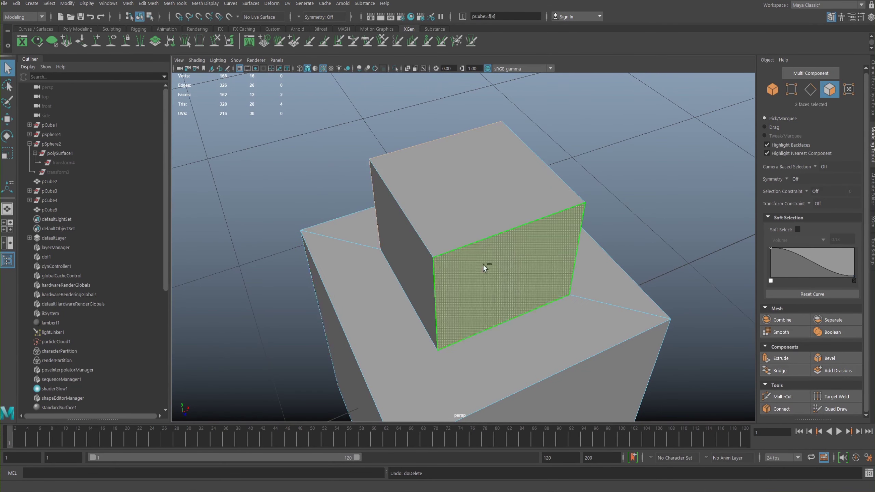
- Return to object mode and select the whole merged mesh
{"action": "left_click_drag", "start_coordinate": [488, 270], "coordinate": [526, 261], "text": "alt"}
{"action": "right_click_drag", "start_coordinate": [556, 250], "coordinate": [578, 202]}
{"action": "left_click", "coordinate": [579, 202]}
{"action": "left_click_drag", "start_coordinate": [527, 196], "coordinate": [565, 207], "text": "alt"}
{"action": "left_click", "coordinate": [497, 227]}
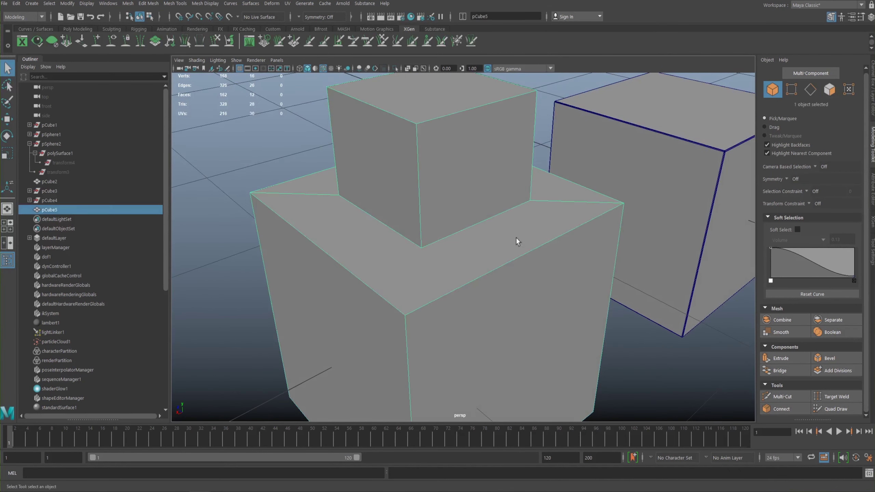
- Preview the merged mesh with smooth display and return it to the unsmoothed display
{"action": "key", "text": "3"}
{"action": "left_click_drag", "start_coordinate": [498, 207], "coordinate": [401, 185], "text": "alt"}
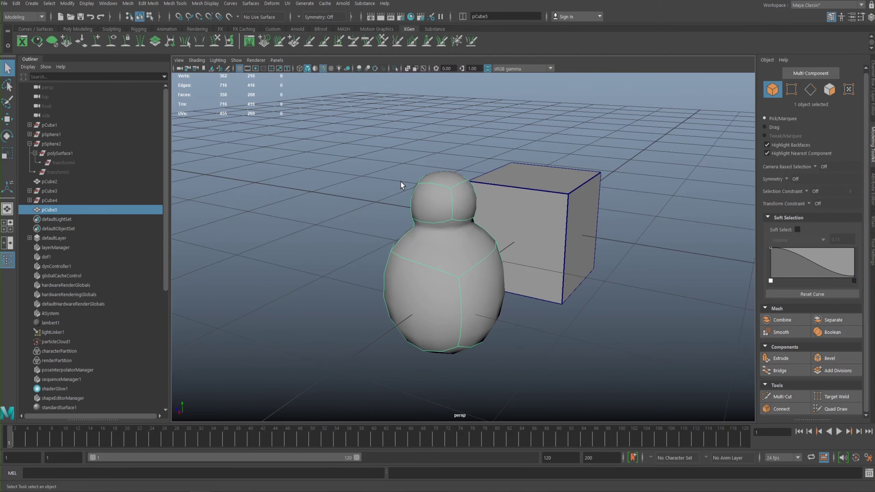
{"action": "left_click_drag", "start_coordinate": [586, 249], "coordinate": [565, 160], "text": "alt"}
{"action": "key", "text": "1"}
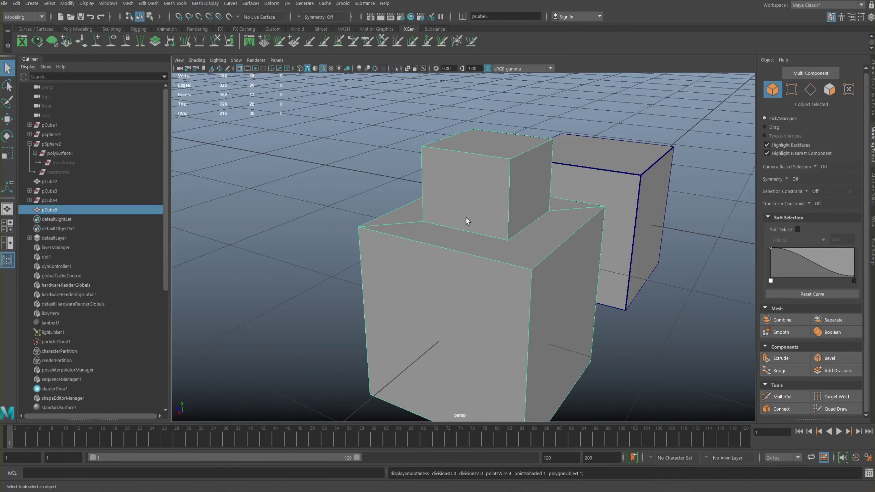
- Cut an edge with Multi-Cut from the small block's base corner to the nearest top corner of the large cube
{"action": "left_click_drag", "start_coordinate": [460, 231], "coordinate": [558, 251], "text": "alt"}
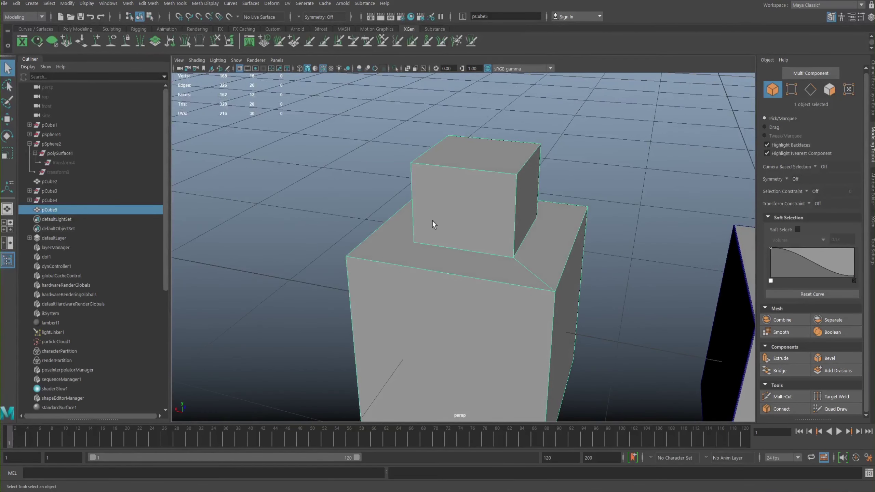
{"action": "left_click_drag", "start_coordinate": [524, 220], "coordinate": [436, 199], "text": "alt"}
{"action": "right_click_drag", "start_coordinate": [443, 257], "coordinate": [544, 161], "text": "alt"}
{"action": "left_click_drag", "start_coordinate": [534, 145], "coordinate": [432, 230], "text": "alt"}
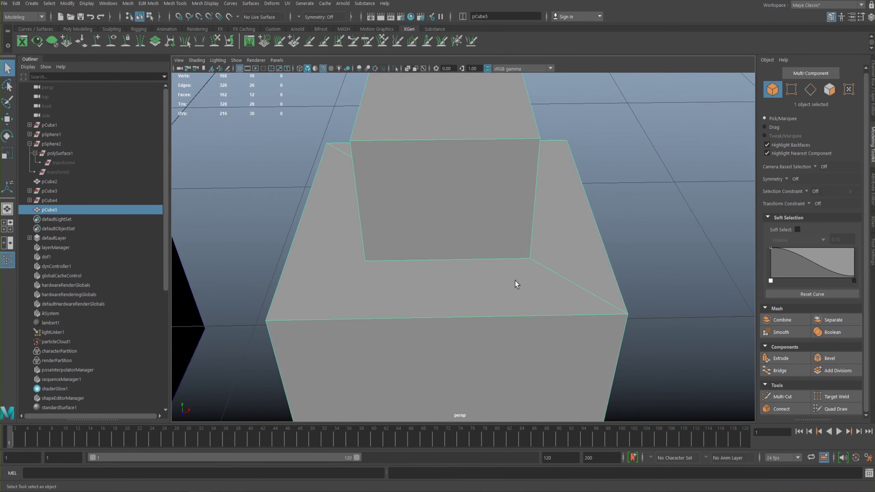
{"action": "left_click_drag", "start_coordinate": [317, 286], "coordinate": [422, 154], "text": "alt"}
{"action": "left_click_drag", "start_coordinate": [457, 217], "coordinate": [524, 198], "text": "alt"}
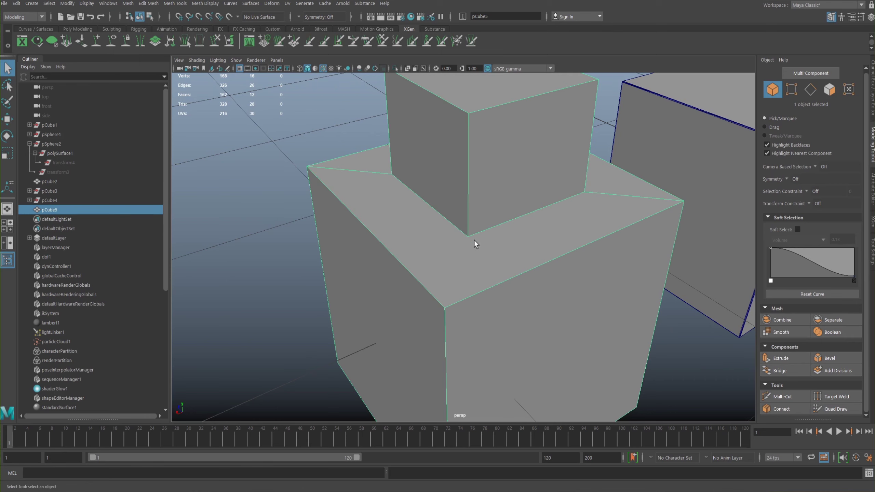
{"action": "left_click", "coordinate": [788, 396]}
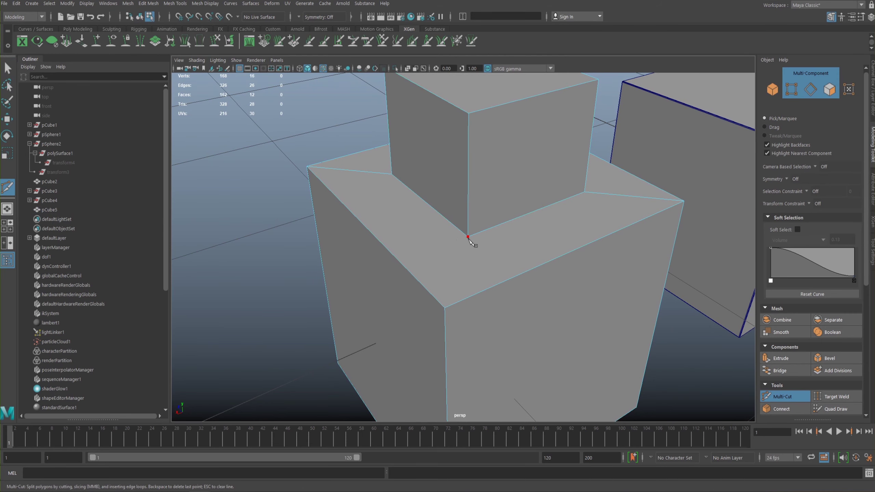
{"action": "left_click", "coordinate": [468, 237]}
{"action": "left_click", "coordinate": [446, 330]}
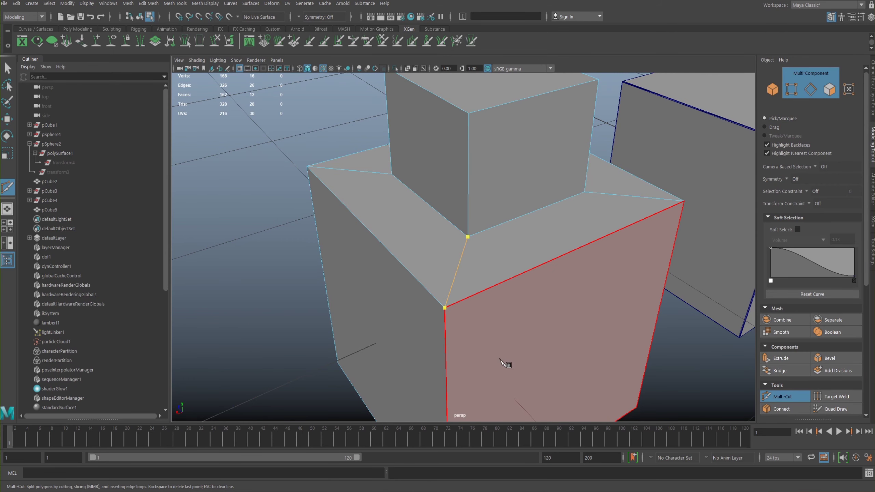
{"action": "right_click", "coordinate": [506, 355]}
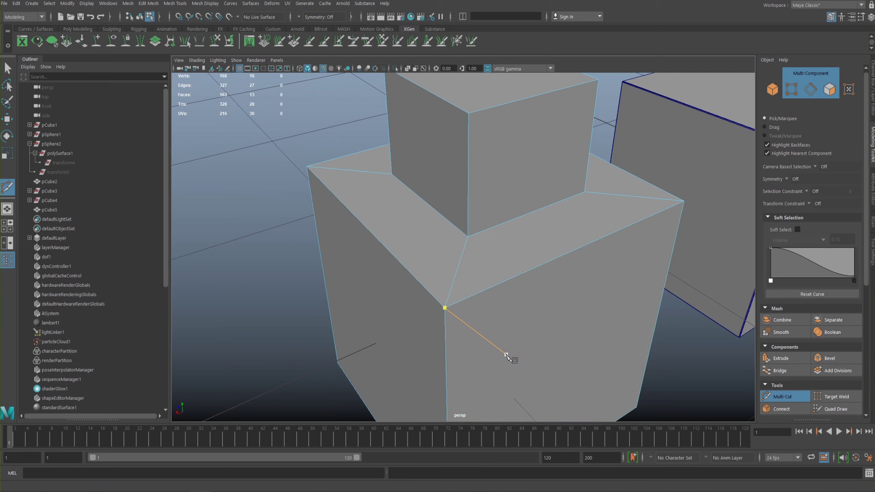
- Cut an edge between the remaining unconnected base and top corners, return to object mode and deselect the mesh
{"action": "left_click_drag", "start_coordinate": [540, 337], "coordinate": [359, 248], "text": "alt"}
{"action": "left_click_drag", "start_coordinate": [606, 238], "coordinate": [401, 211], "text": "alt"}
{"action": "left_click", "coordinate": [458, 222]}
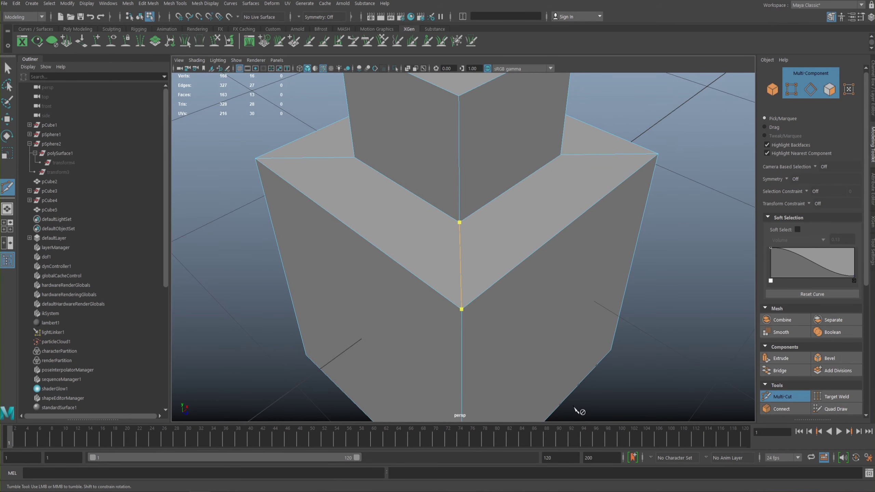
{"action": "left_click_drag", "start_coordinate": [506, 286], "coordinate": [504, 246], "text": "alt"}
{"action": "right_click", "coordinate": [502, 247]}
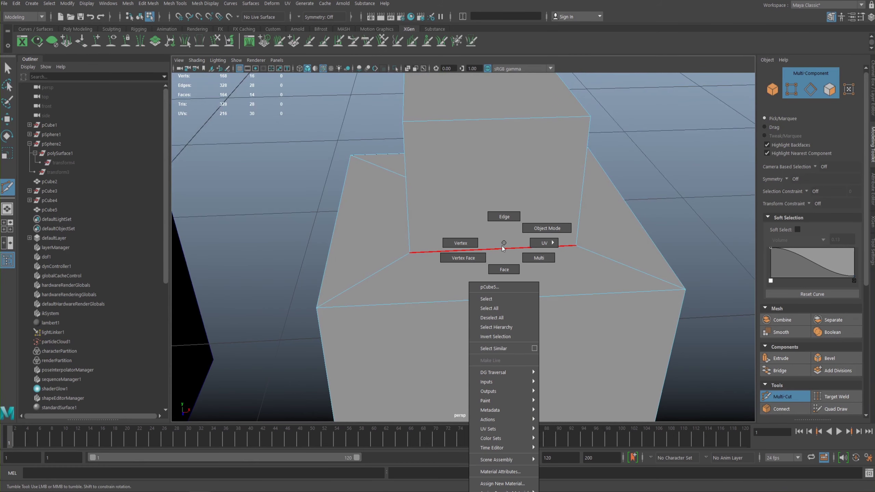
{"action": "left_click", "coordinate": [529, 232]}
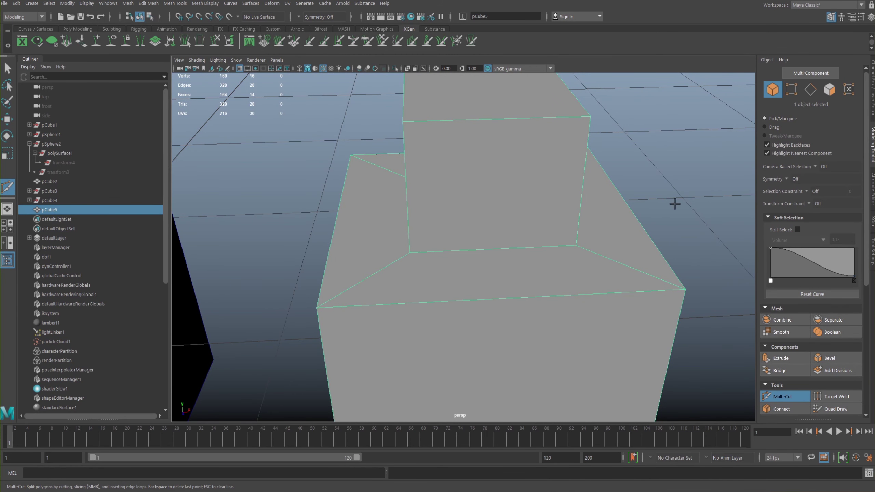
{"action": "left_click", "coordinate": [705, 235]}
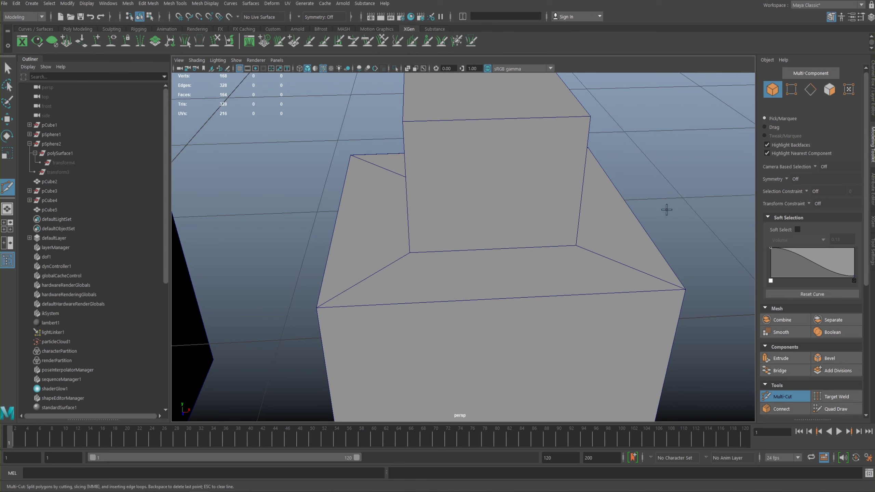
- Select the merged mesh with the Move tool and set the move axis orientation to World
{"action": "key", "text": "w"}
{"action": "middle_click_drag", "start_coordinate": [495, 231], "coordinate": [496, 218], "text": "alt"}
{"action": "right_click_drag", "start_coordinate": [496, 219], "coordinate": [462, 234], "text": "alt"}
{"action": "left_click_drag", "start_coordinate": [461, 234], "coordinate": [458, 219], "text": "alt"}
{"action": "scroll", "coordinate": [867, 336], "scroll_direction": "down", "scroll_amount": 3}
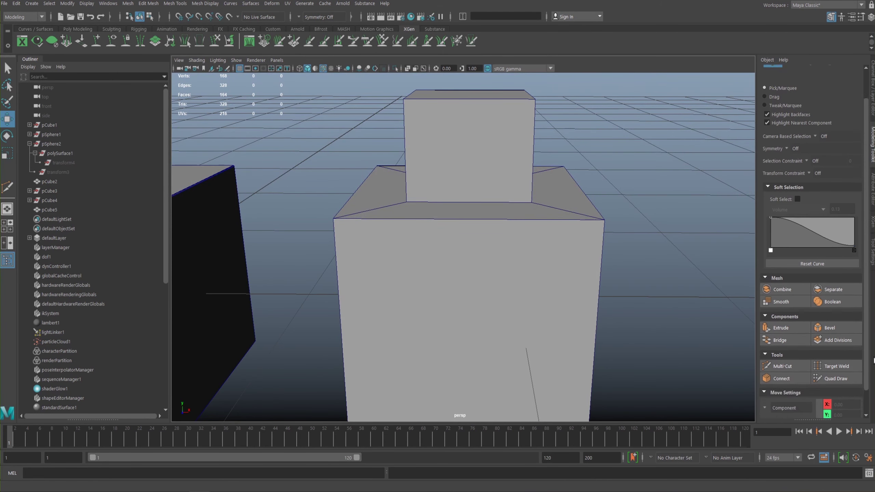
{"action": "left_click_drag", "start_coordinate": [499, 190], "coordinate": [555, 267], "text": "alt"}
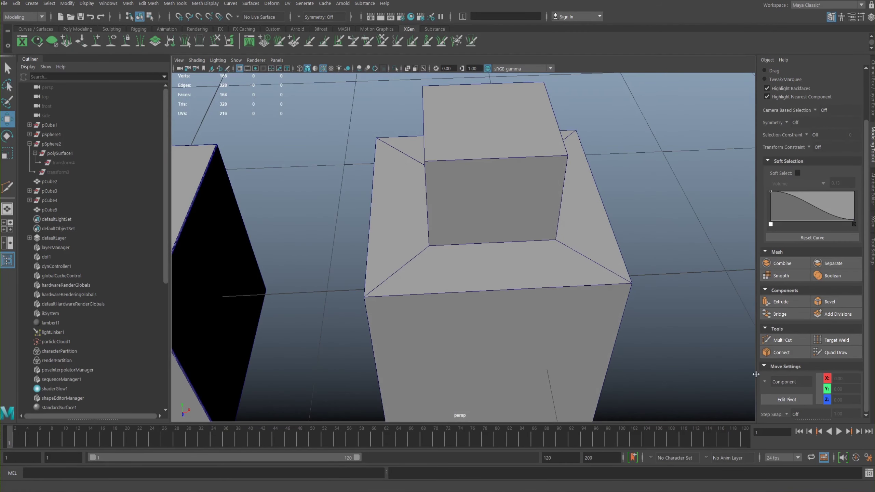
{"action": "middle_click_drag", "start_coordinate": [498, 289], "coordinate": [493, 236], "text": "alt"}
{"action": "left_click", "coordinate": [495, 237]}
{"action": "left_click_drag", "start_coordinate": [553, 289], "coordinate": [548, 272], "text": "alt"}
{"action": "left_click", "coordinate": [765, 383]}
{"action": "left_click", "coordinate": [761, 372]}
{"action": "left_click", "coordinate": [764, 381]}
{"action": "left_click", "coordinate": [779, 396]}
- Move the merged mesh to about 1.88 in X and 0.09 in Z, undoing the extra vertical shift
{"action": "middle_click_drag", "start_coordinate": [590, 298], "coordinate": [619, 320], "text": "alt"}
{"action": "right_click_drag", "start_coordinate": [619, 320], "coordinate": [570, 303], "text": "alt"}
{"action": "left_click_drag", "start_coordinate": [570, 303], "coordinate": [530, 301], "text": "alt"}
{"action": "right_click_drag", "start_coordinate": [529, 302], "coordinate": [443, 266], "text": "alt"}
{"action": "mouse_move", "coordinate": [442, 266]}
{"action": "left_mouse_down", "text": "alt"}
{"action": "mouse_move", "coordinate": [472, 264]}
{"action": "mouse_move", "coordinate": [436, 281]}
{"action": "left_mouse_up", "text": "alt"}
{"action": "right_click_drag", "start_coordinate": [436, 281], "coordinate": [482, 284], "text": "alt"}
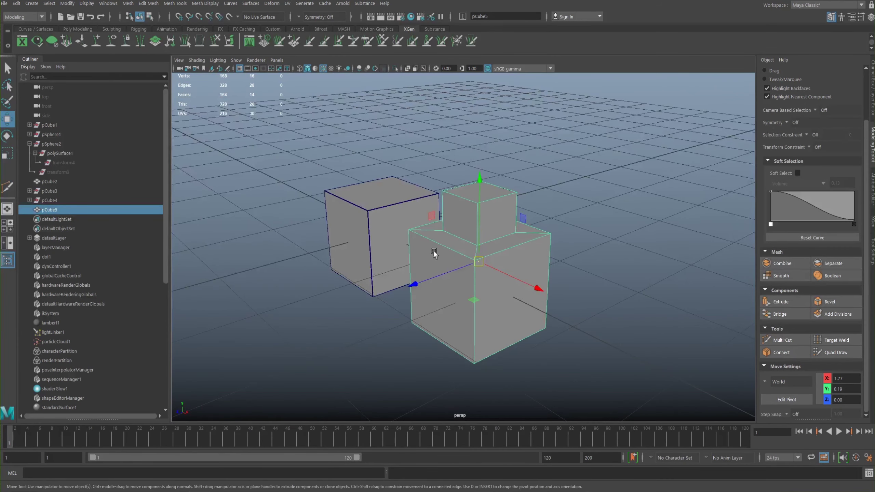
{"action": "left_click_drag", "start_coordinate": [552, 265], "coordinate": [482, 276], "text": "alt"}
{"action": "mouse_move", "coordinate": [612, 285]}
{"action": "left_mouse_down"}
{"action": "mouse_move", "coordinate": [559, 261]}
{"action": "mouse_move", "coordinate": [619, 287]}
{"action": "left_mouse_up"}
{"action": "left_click_drag", "start_coordinate": [491, 283], "coordinate": [575, 298]}
{"action": "left_click_drag", "start_coordinate": [530, 204], "coordinate": [523, 202]}
{"action": "key", "text": "ctrl+z"}
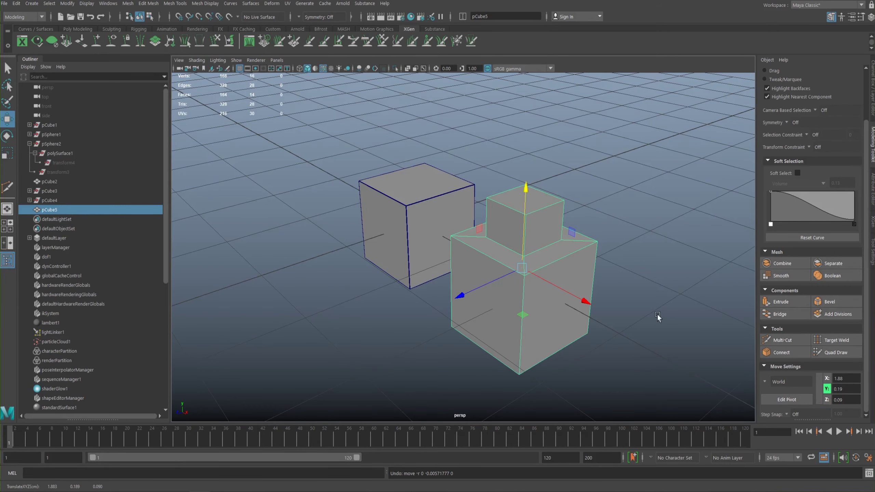
- Examine the manipulator directions against the whole world grid and the view axis indicator, and deselect the mesh
{"action": "right_click_drag", "start_coordinate": [681, 360], "coordinate": [379, 282], "text": "alt"}
{"action": "left_click_drag", "start_coordinate": [379, 281], "coordinate": [357, 289], "text": "alt"}
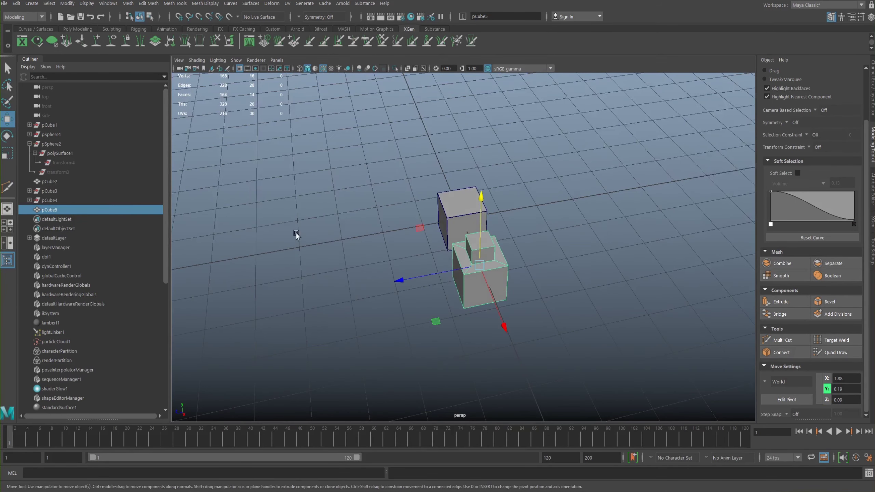
{"action": "left_click_drag", "start_coordinate": [436, 199], "coordinate": [565, 206], "text": "alt"}
{"action": "right_click_drag", "start_coordinate": [350, 202], "coordinate": [103, 199], "text": "alt"}
{"action": "mouse_move", "coordinate": [413, 237]}
{"action": "left_mouse_down", "text": "alt"}
{"action": "mouse_move", "coordinate": [414, 245]}
{"action": "mouse_move", "coordinate": [399, 243]}
{"action": "left_mouse_up", "text": "alt"}
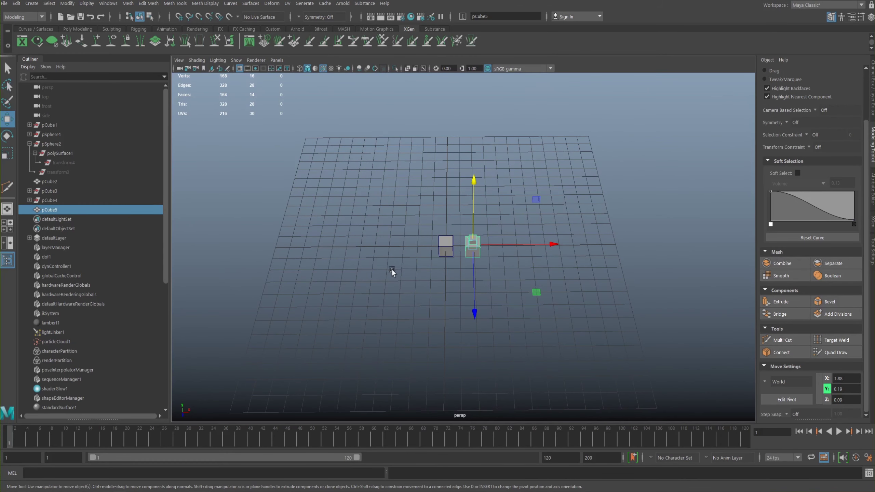
{"action": "left_click", "coordinate": [413, 272]}
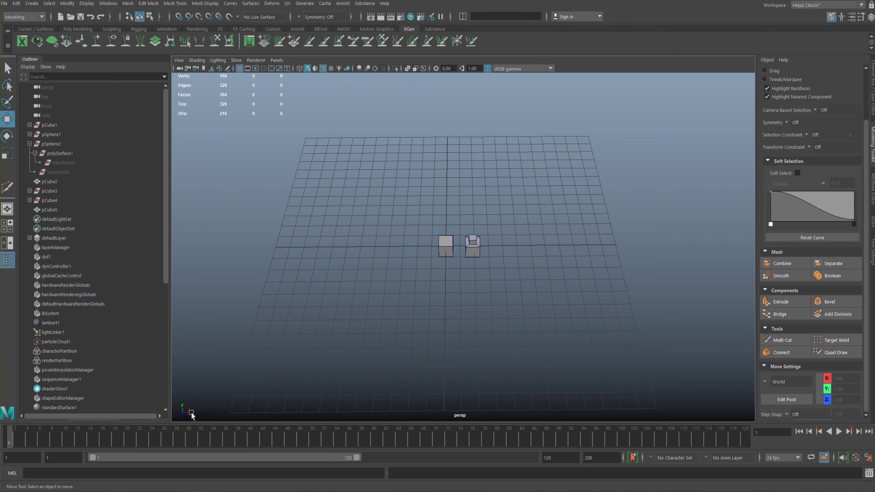
{"action": "left_click_drag", "start_coordinate": [417, 268], "coordinate": [399, 238], "text": "alt"}
- Tilt the merged mesh freehand and move it to about 6.32 in X and 2.93 in Y
{"action": "left_click", "coordinate": [477, 246]}
{"action": "left_click_drag", "start_coordinate": [477, 246], "coordinate": [618, 289], "text": "alt"}
{"action": "key", "text": "e"}
{"action": "left_click_drag", "start_coordinate": [549, 292], "coordinate": [582, 170]}
{"action": "key", "text": "w"}
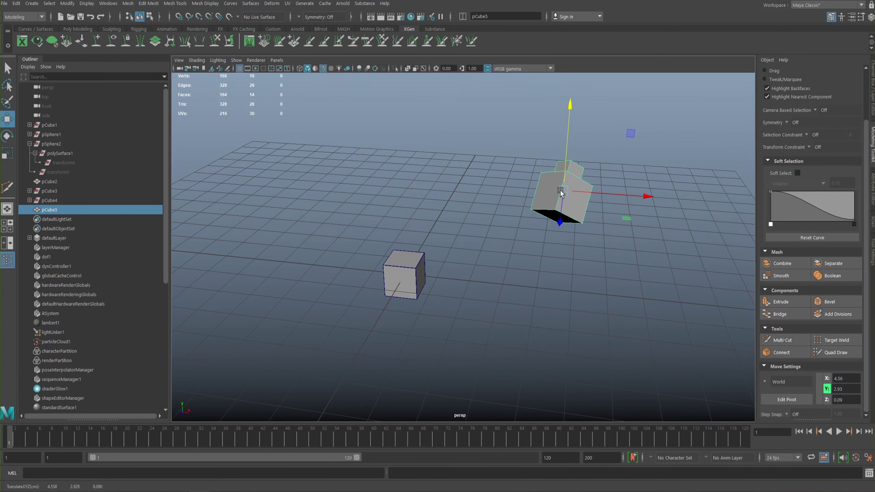
{"action": "left_click_drag", "start_coordinate": [500, 192], "coordinate": [413, 224], "text": "alt"}
{"action": "left_click_drag", "start_coordinate": [478, 226], "coordinate": [506, 231]}
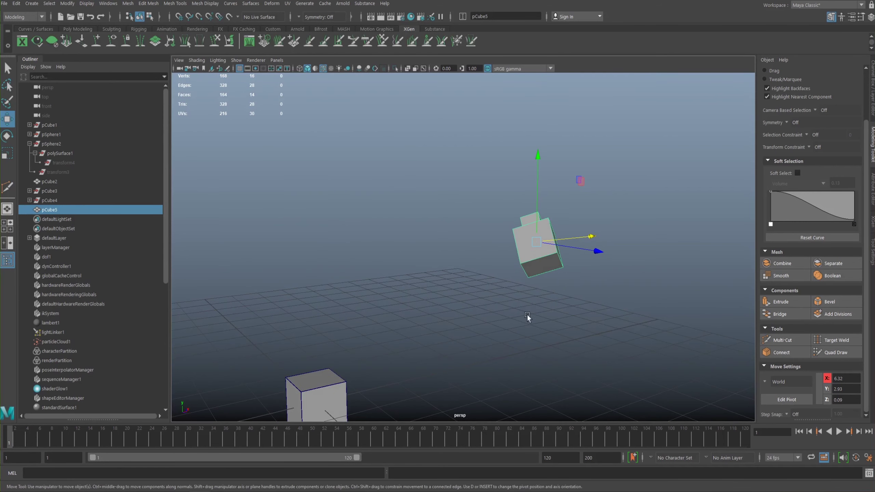
- Rotate the raised merged mesh further freehand and switch back to the Move tool
{"action": "left_click_drag", "start_coordinate": [653, 343], "coordinate": [434, 286], "text": "alt"}
{"action": "key", "text": "e"}
{"action": "left_click_drag", "start_coordinate": [426, 253], "coordinate": [483, 220]}
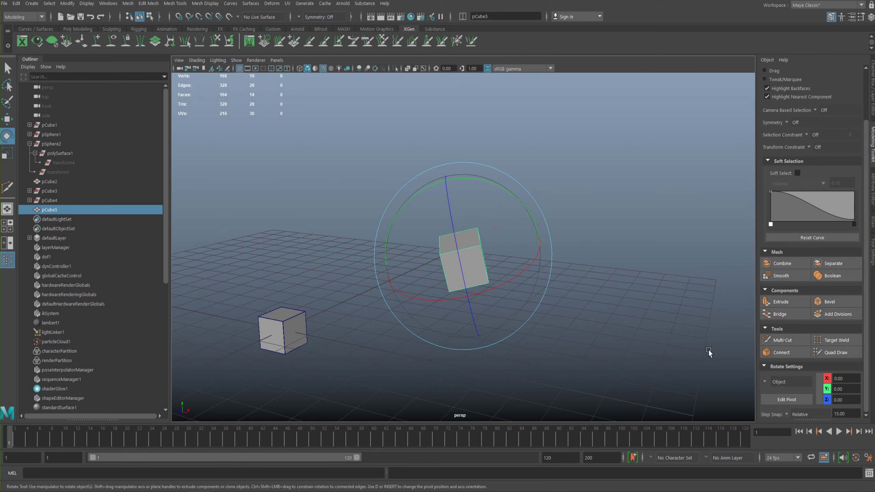
{"action": "key", "text": "w"}
{"action": "left_click_drag", "start_coordinate": [478, 264], "coordinate": [456, 257], "text": "alt"}
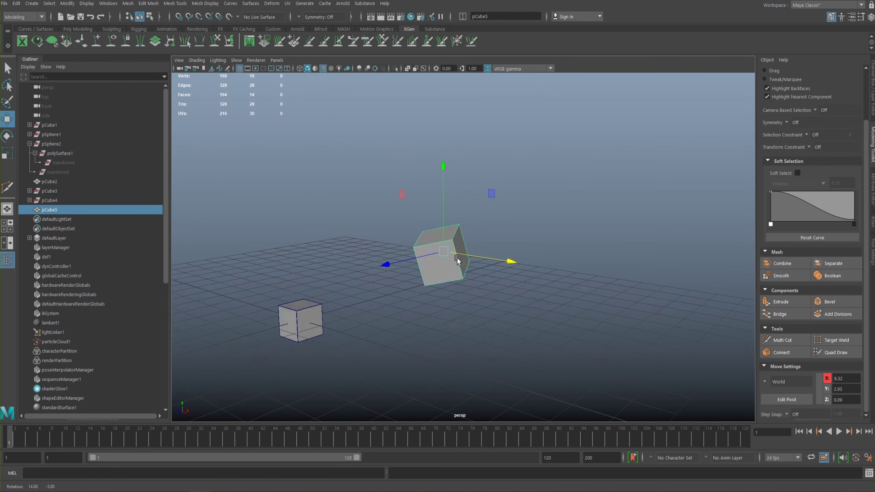
- Set the move axis orientation to Object and examine the manipulator on the tilted mesh from several angles
{"action": "left_click", "coordinate": [766, 385]}
{"action": "left_click", "coordinate": [775, 396]}
{"action": "left_click", "coordinate": [764, 381]}
{"action": "left_click", "coordinate": [768, 384]}
{"action": "left_click_drag", "start_coordinate": [511, 289], "coordinate": [567, 285], "text": "alt"}
{"action": "right_click_drag", "start_coordinate": [567, 285], "coordinate": [644, 355], "text": "alt"}
{"action": "left_click_drag", "start_coordinate": [518, 242], "coordinate": [567, 246], "text": "alt"}
{"action": "left_click_drag", "start_coordinate": [481, 253], "coordinate": [495, 290], "text": "alt"}
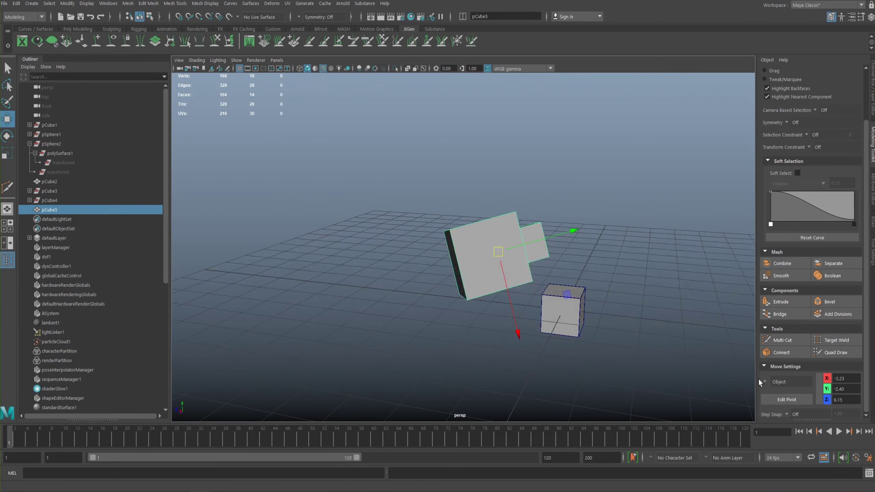
- Set the move axis orientation back to World and compare the manipulator with the grid from several angles
{"action": "left_click", "coordinate": [771, 386]}
{"action": "left_click", "coordinate": [783, 399]}
{"action": "left_click_drag", "start_coordinate": [632, 319], "coordinate": [671, 296], "text": "alt"}
{"action": "left_click_drag", "start_coordinate": [444, 254], "coordinate": [424, 210], "text": "alt"}
{"action": "left_click_drag", "start_coordinate": [363, 246], "coordinate": [538, 112], "text": "alt"}
{"action": "left_click_drag", "start_coordinate": [466, 247], "coordinate": [378, 285], "text": "alt"}
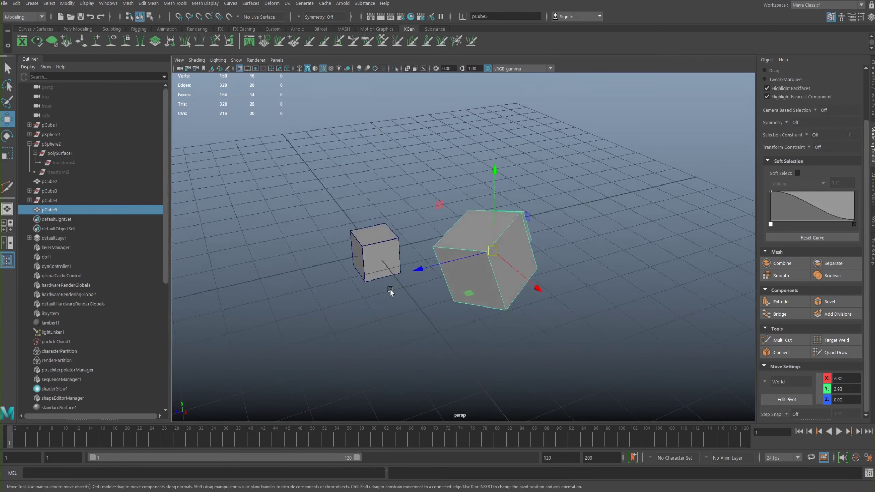
{"action": "left_click_drag", "start_coordinate": [509, 266], "coordinate": [442, 242], "text": "alt"}
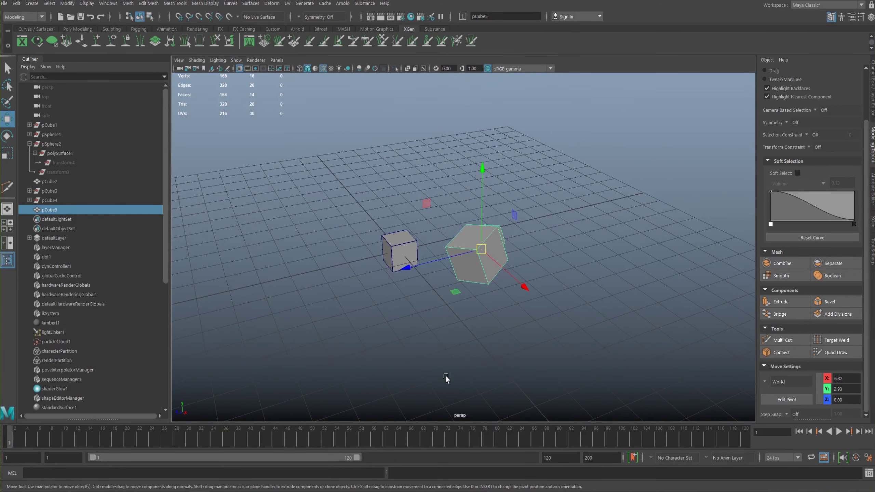
{"action": "left_click_drag", "start_coordinate": [307, 242], "coordinate": [492, 166], "text": "alt"}
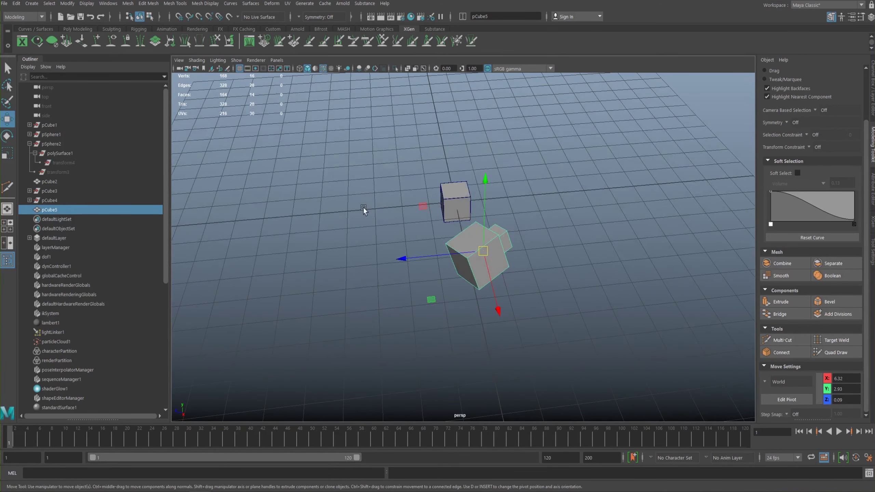
{"action": "left_click_drag", "start_coordinate": [332, 224], "coordinate": [440, 196], "text": "alt"}
{"action": "left_click_drag", "start_coordinate": [495, 188], "coordinate": [607, 304], "text": "alt"}
- Rotate the merged mesh freehand once more and move it to about 7.02 in X
{"action": "scroll", "coordinate": [532, 272], "scroll_direction": "up", "scroll_amount": 5}
{"action": "key", "text": "e"}
{"action": "left_click_drag", "start_coordinate": [552, 225], "coordinate": [518, 234]}
{"action": "key", "text": "w"}
{"action": "left_click_drag", "start_coordinate": [637, 256], "coordinate": [482, 254]}
- Set the move axis orientation to Object and move the merged mesh along its own Z axis
{"action": "right_click_drag", "start_coordinate": [482, 254], "coordinate": [414, 233], "text": "alt"}
{"action": "left_click_drag", "start_coordinate": [414, 233], "coordinate": [412, 243], "text": "alt"}
{"action": "right_click_drag", "start_coordinate": [504, 237], "coordinate": [739, 359], "text": "alt"}
{"action": "left_click", "coordinate": [772, 382]}
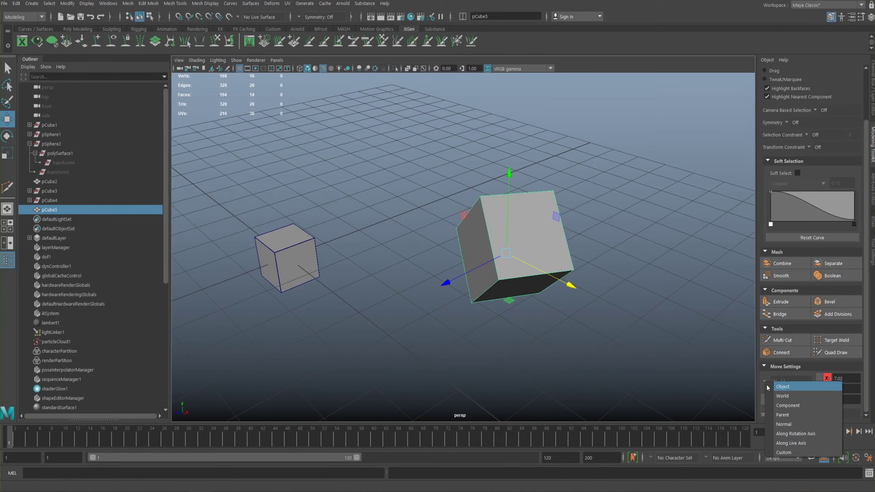
{"action": "left_click", "coordinate": [771, 392]}
{"action": "left_click_drag", "start_coordinate": [619, 330], "coordinate": [494, 287], "text": "alt"}
{"action": "left_click_drag", "start_coordinate": [605, 270], "coordinate": [429, 284]}
- Try rotating the merged mesh about its own Z axis with the Rotate tool and undo the rotation
{"action": "key", "text": "e"}
{"action": "left_click_drag", "start_coordinate": [484, 237], "coordinate": [497, 256], "text": "alt"}
{"action": "scroll", "coordinate": [516, 252], "scroll_direction": "up", "scroll_amount": 3}
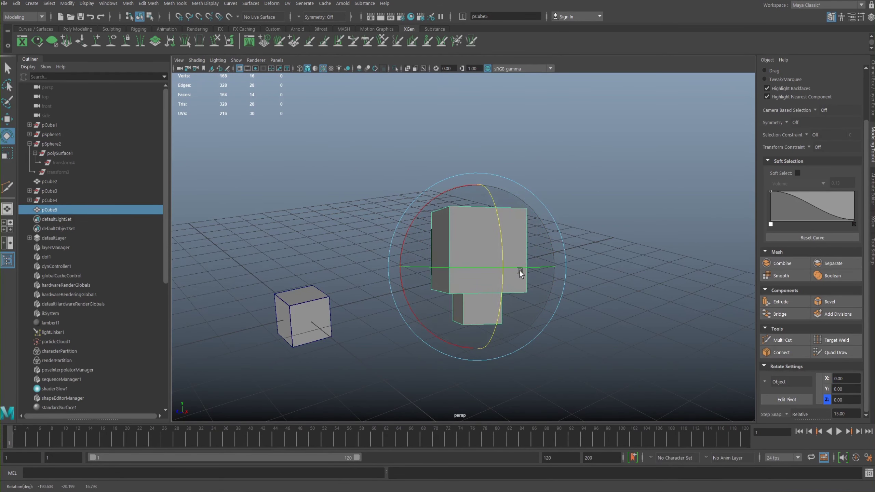
{"action": "key", "text": "ctrl+z"}
- Set the rotate axis orientation to World and examine the rotation rings around the tilted mesh
{"action": "left_click", "coordinate": [763, 381]}
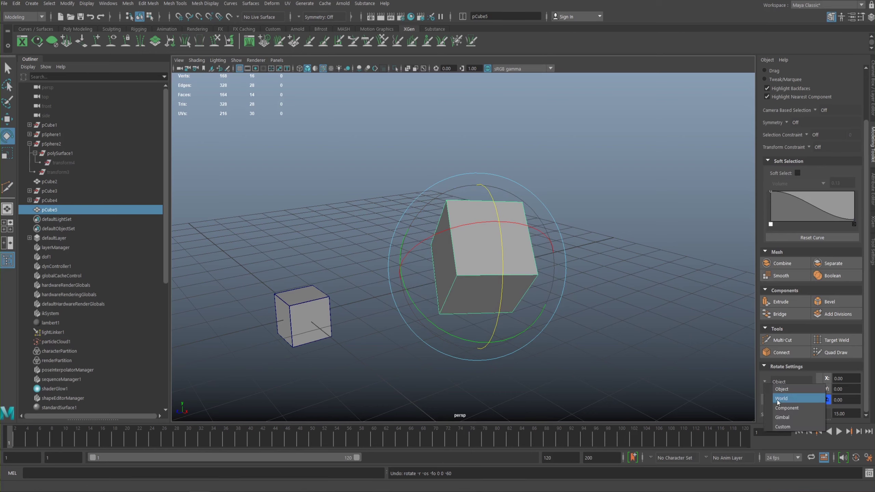
{"action": "left_click", "coordinate": [780, 398]}
{"action": "left_click_drag", "start_coordinate": [462, 263], "coordinate": [441, 216], "text": "alt"}
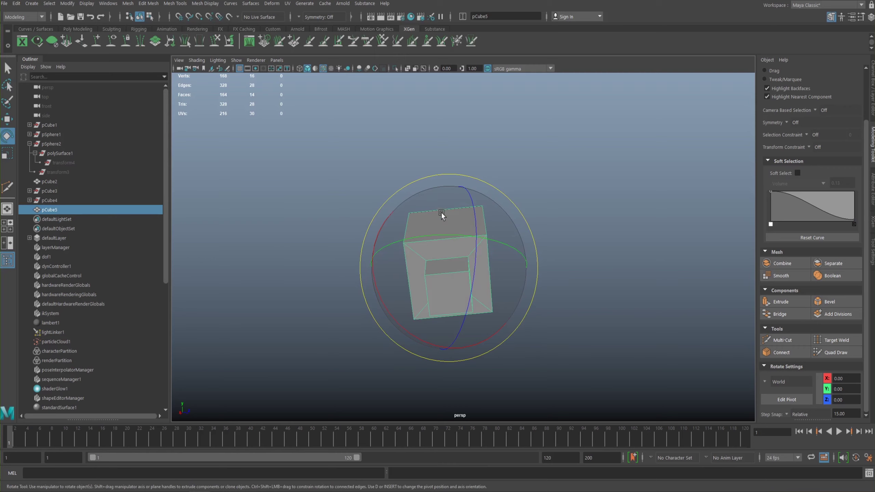
{"action": "left_click_drag", "start_coordinate": [474, 322], "coordinate": [533, 290], "text": "alt"}
- Try rotating the merged mesh about the world Z and X axes, undoing each rotation
{"action": "mouse_move", "coordinate": [498, 242]}
{"action": "left_mouse_down"}
{"action": "mouse_move", "coordinate": [472, 214]}
{"action": "mouse_move", "coordinate": [507, 256]}
{"action": "left_mouse_up"}
{"action": "key", "text": "ctrl+z"}
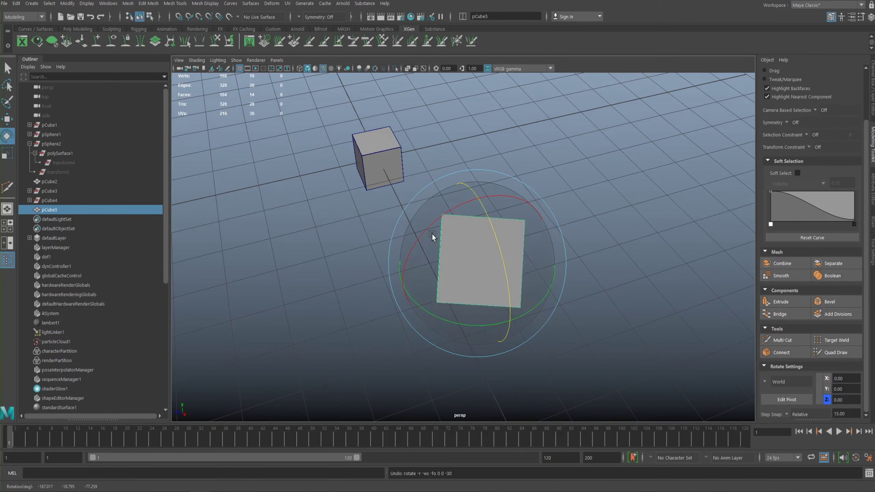
{"action": "left_click_drag", "start_coordinate": [425, 230], "coordinate": [412, 256]}
{"action": "key", "text": "ctrl+z"}
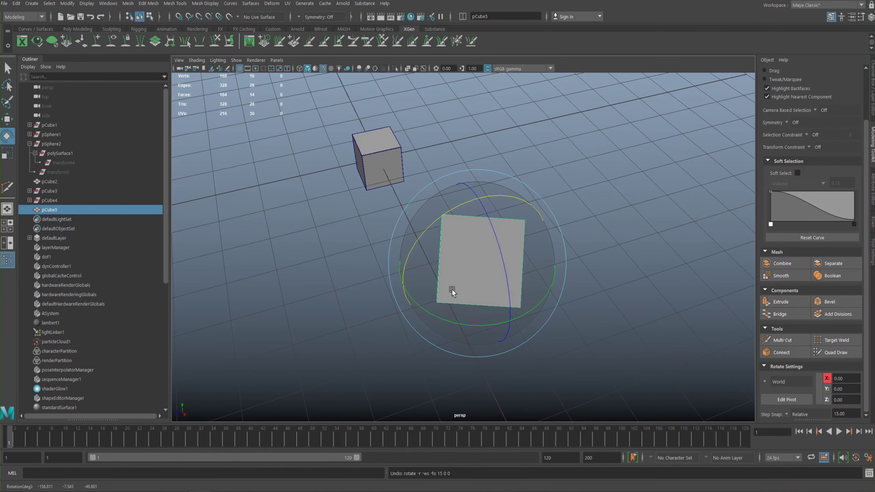
{"action": "left_click_drag", "start_coordinate": [489, 215], "coordinate": [502, 246]}
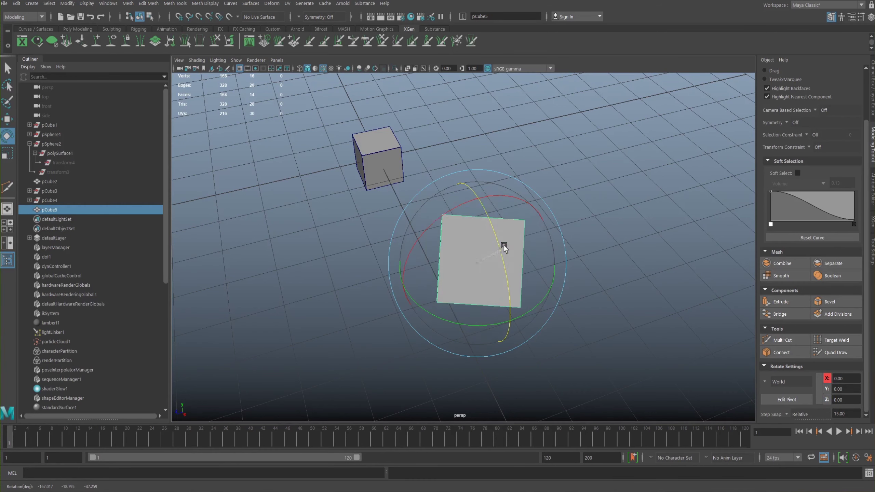
{"action": "key", "text": "ctrl+z"}
{"action": "middle_click_drag", "start_coordinate": [471, 290], "coordinate": [447, 233]}
{"action": "mouse_move", "coordinate": [459, 289]}
{"action": "middle_mouse_down"}
{"action": "mouse_move", "coordinate": [472, 289]}
{"action": "mouse_move", "coordinate": [460, 215]}
{"action": "mouse_move", "coordinate": [480, 174]}
{"action": "mouse_move", "coordinate": [447, 262]}
{"action": "mouse_move", "coordinate": [485, 283]}
{"action": "mouse_move", "coordinate": [464, 276]}
{"action": "middle_mouse_up"}
{"action": "left_click_drag", "start_coordinate": [463, 277], "coordinate": [493, 287], "text": "alt"}
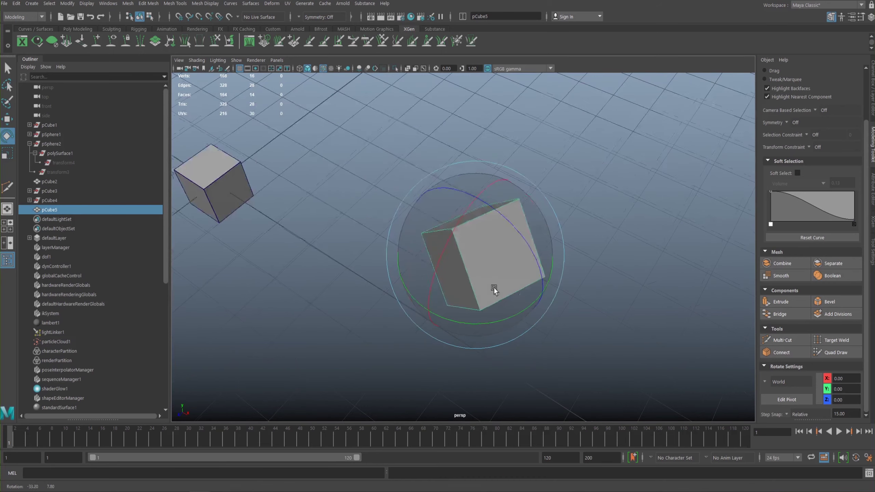
- Set the rotate axis orientation to Object and compare the rotation rings with the tilted mesh from several angles
{"action": "left_click", "coordinate": [763, 381]}
{"action": "left_click", "coordinate": [780, 385]}
{"action": "left_click", "coordinate": [767, 382]}
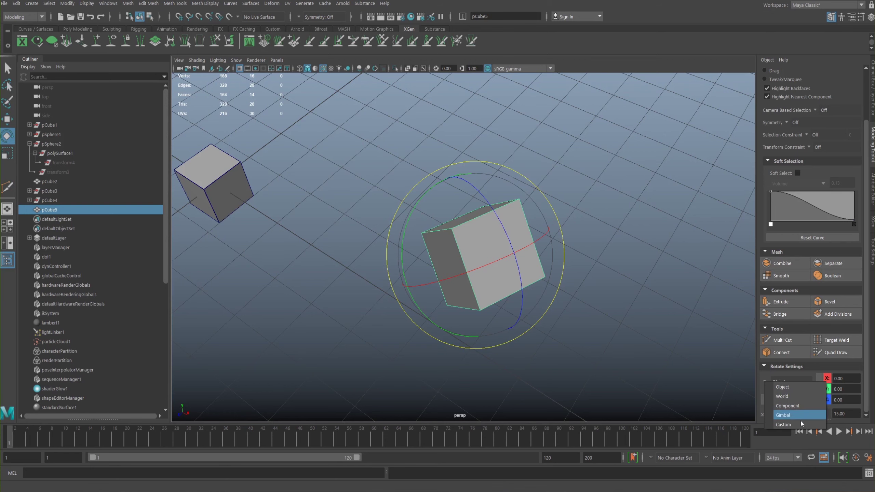
{"action": "middle_click_drag", "start_coordinate": [467, 242], "coordinate": [534, 244], "text": "alt"}
{"action": "left_click_drag", "start_coordinate": [507, 245], "coordinate": [528, 223], "text": "alt"}
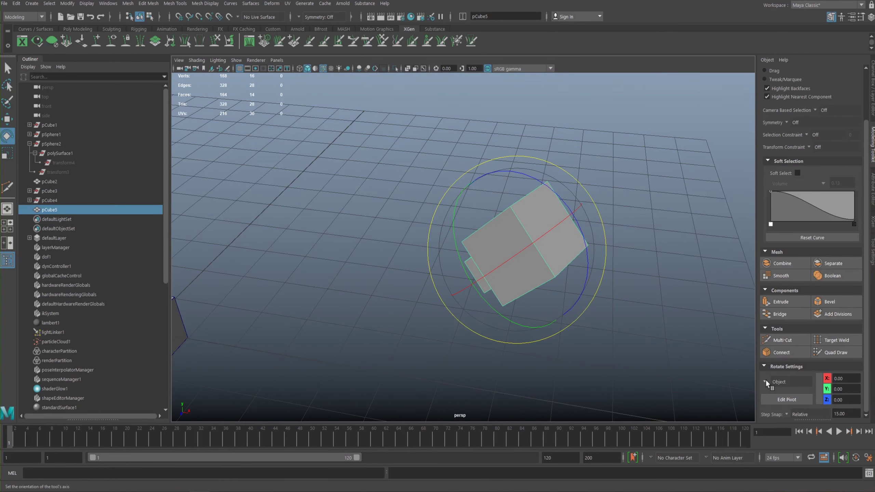
{"action": "left_click_drag", "start_coordinate": [525, 240], "coordinate": [498, 228], "text": "alt"}
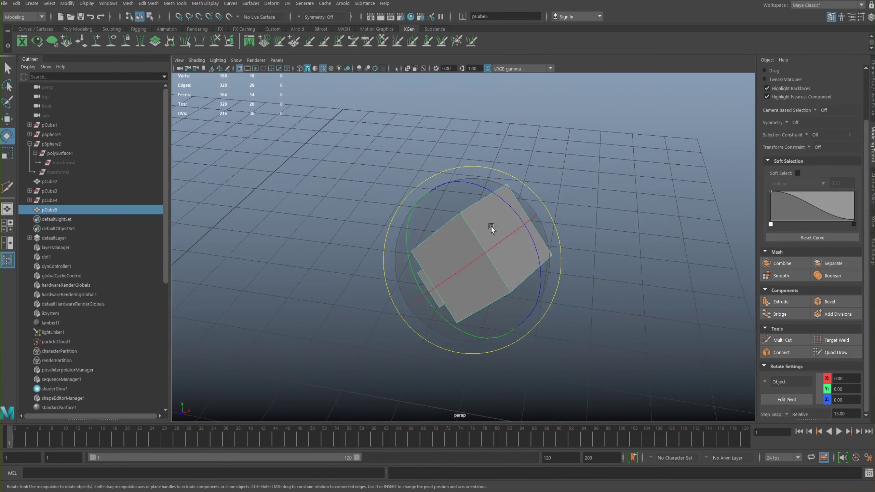
- Set the rotate axis orientation to Gimbal, then try rotating the merged mesh about X and undo the rotation
{"action": "left_click", "coordinate": [775, 385]}
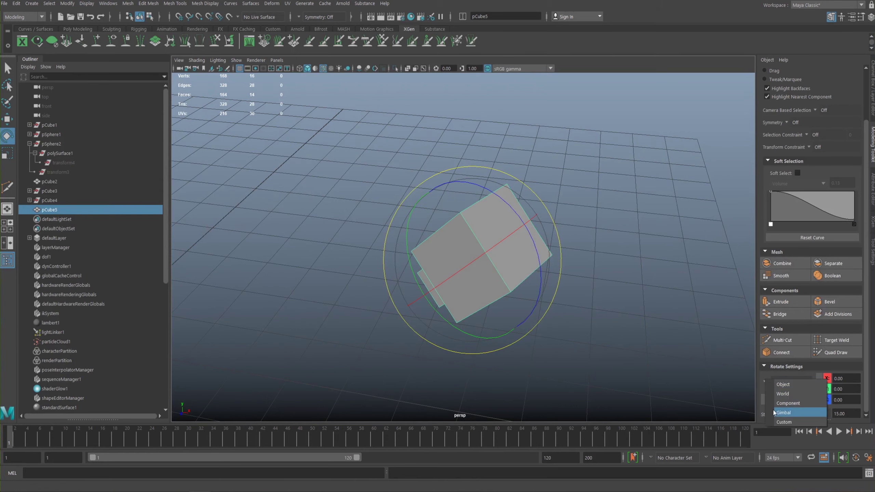
{"action": "left_click", "coordinate": [801, 418]}
{"action": "left_click_drag", "start_coordinate": [612, 357], "coordinate": [447, 229], "text": "alt"}
{"action": "left_click_drag", "start_coordinate": [544, 250], "coordinate": [703, 242]}
{"action": "key", "text": "ctrl+z"}
{"action": "left_click_drag", "start_coordinate": [550, 279], "coordinate": [750, 372], "text": "alt"}
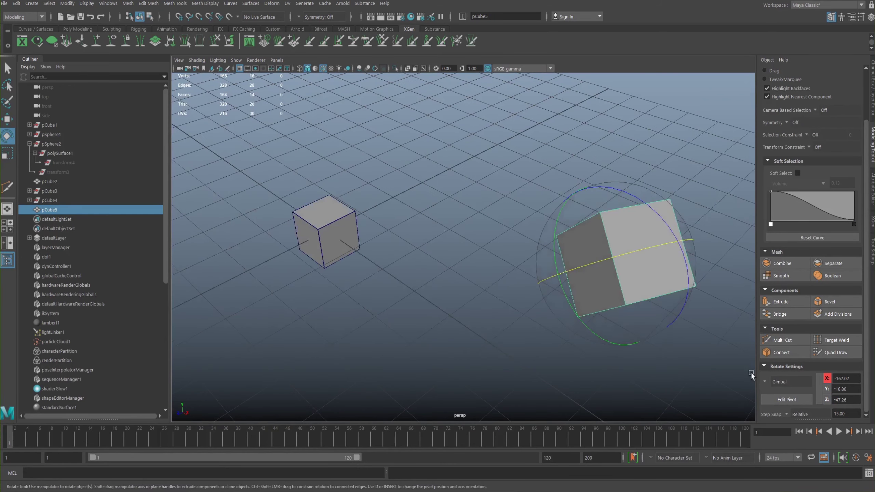
- Return to the Move tool, select the separate cube near the grid centre and move it to about -1.78 in X
{"action": "left_click", "coordinate": [781, 386]}
{"action": "left_click_drag", "start_coordinate": [510, 224], "coordinate": [312, 217], "text": "alt"}
{"action": "key", "text": "w"}
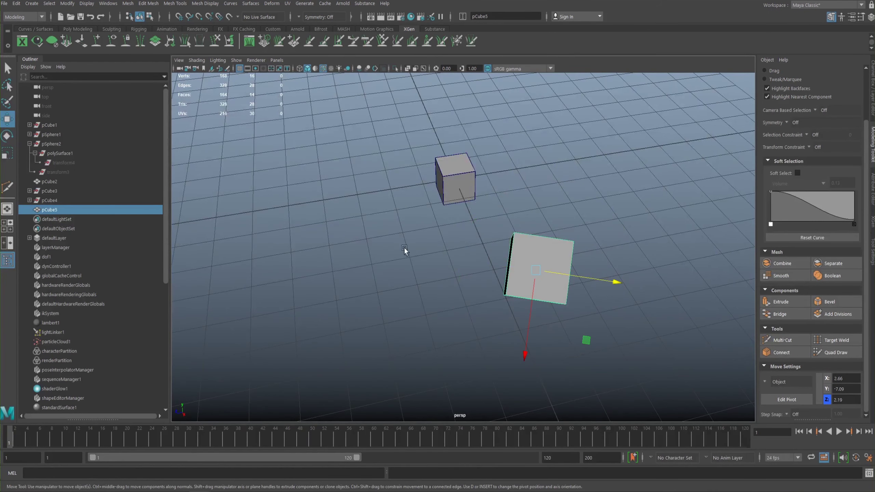
{"action": "left_click_drag", "start_coordinate": [404, 247], "coordinate": [486, 237], "text": "alt"}
{"action": "middle_click_drag", "start_coordinate": [486, 237], "coordinate": [573, 217], "text": "alt"}
{"action": "left_click_drag", "start_coordinate": [573, 217], "coordinate": [474, 209], "text": "alt"}
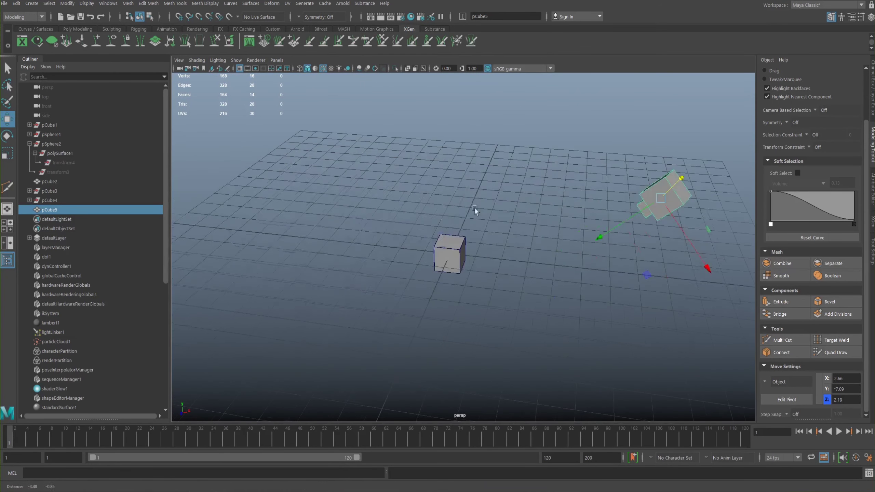
{"action": "right_click_drag", "start_coordinate": [448, 265], "coordinate": [499, 229], "text": "alt"}
{"action": "left_click", "coordinate": [479, 224]}
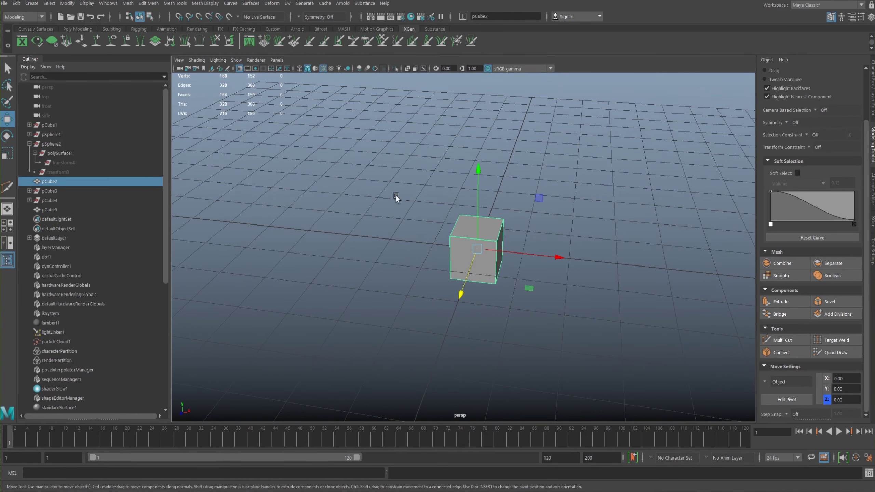
{"action": "left_click_drag", "start_coordinate": [545, 256], "coordinate": [460, 247]}
- Frame the selected cube and examine its top and sides from several angles
{"action": "middle_click_drag", "start_coordinate": [443, 228], "coordinate": [494, 238], "text": "alt"}
{"action": "right_click_drag", "start_coordinate": [494, 238], "coordinate": [537, 295], "text": "alt"}
{"action": "right_click_drag", "start_coordinate": [469, 221], "coordinate": [532, 265], "text": "alt"}
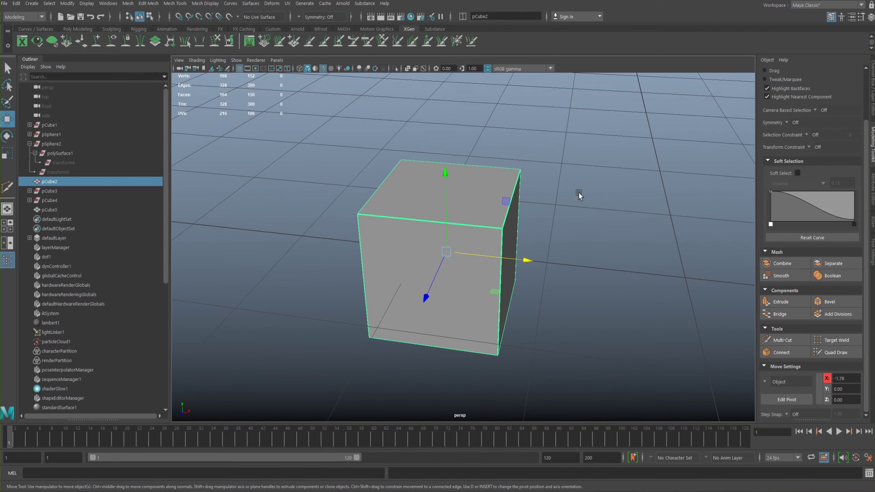
{"action": "key", "text": "f"}
{"action": "left_click_drag", "start_coordinate": [406, 241], "coordinate": [491, 248], "text": "alt"}
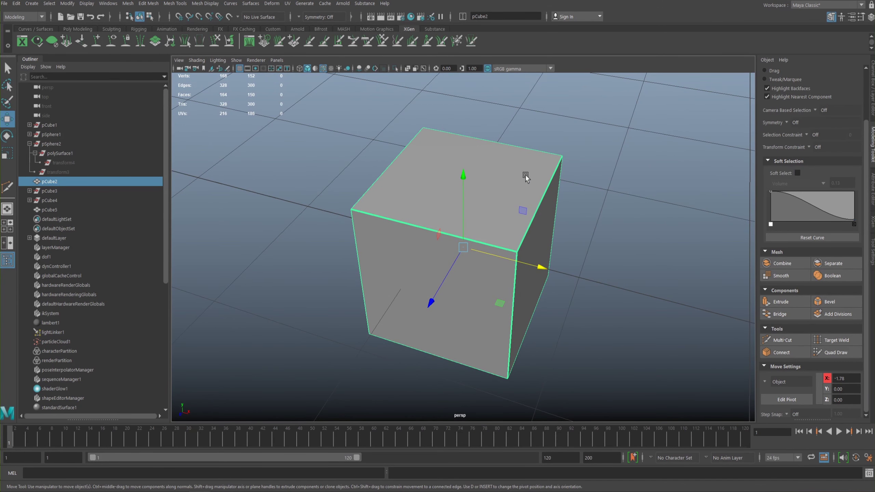
{"action": "left_click_drag", "start_coordinate": [476, 181], "coordinate": [390, 181], "text": "alt"}
{"action": "mouse_move", "coordinate": [447, 181]}
{"action": "left_mouse_down", "text": "alt"}
{"action": "mouse_move", "coordinate": [431, 199]}
{"action": "mouse_move", "coordinate": [454, 200]}
{"action": "mouse_move", "coordinate": [456, 187]}
{"action": "left_mouse_up", "text": "alt"}
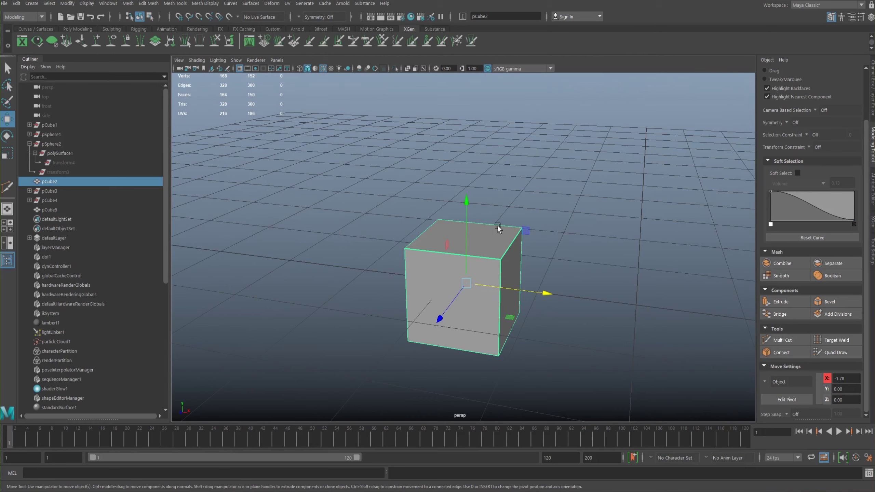
{"action": "right_click_drag", "start_coordinate": [466, 208], "coordinate": [514, 243], "text": "alt"}
- Switch the cube to face selection mode
{"action": "right_click", "coordinate": [513, 240]}
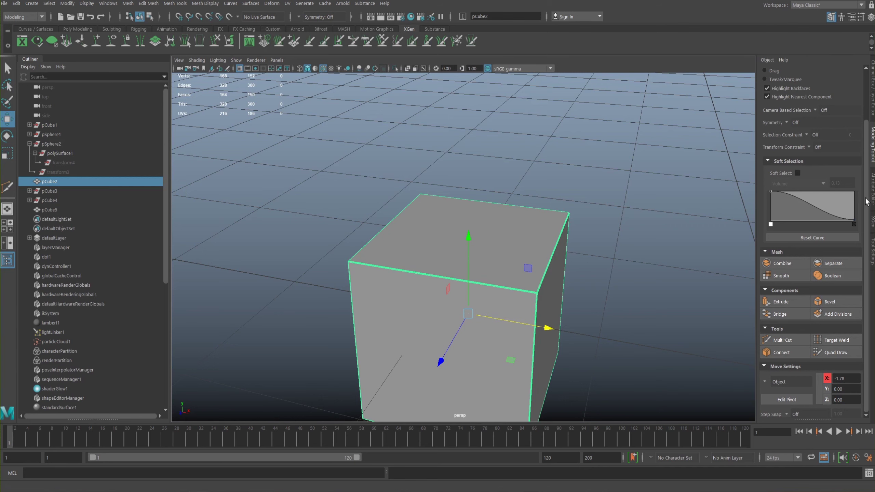
{"action": "left_click_drag", "start_coordinate": [867, 200], "coordinate": [868, 131]}
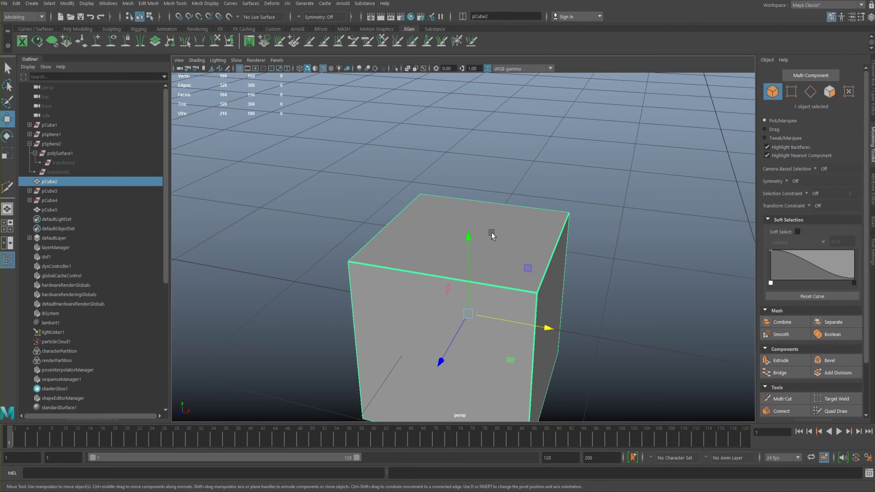
{"action": "mouse_move", "coordinate": [524, 233]}
{"action": "right_mouse_down"}
{"action": "mouse_move", "coordinate": [532, 263]}
{"action": "mouse_move", "coordinate": [526, 235]}
{"action": "right_mouse_up"}
{"action": "left_click", "coordinate": [829, 92]}
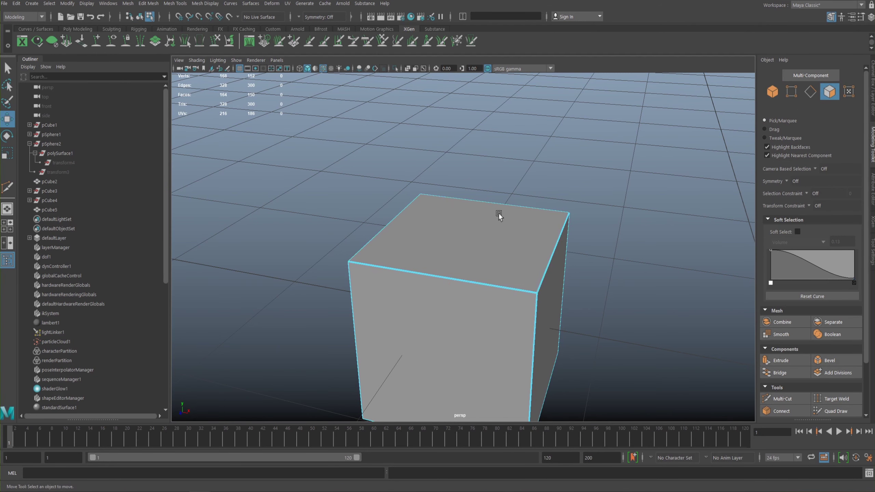
- Try deleting the cube's top face, check the sides from a low angle and undo the deletion
{"action": "left_click", "coordinate": [472, 226]}
{"action": "key", "text": "Delete"}
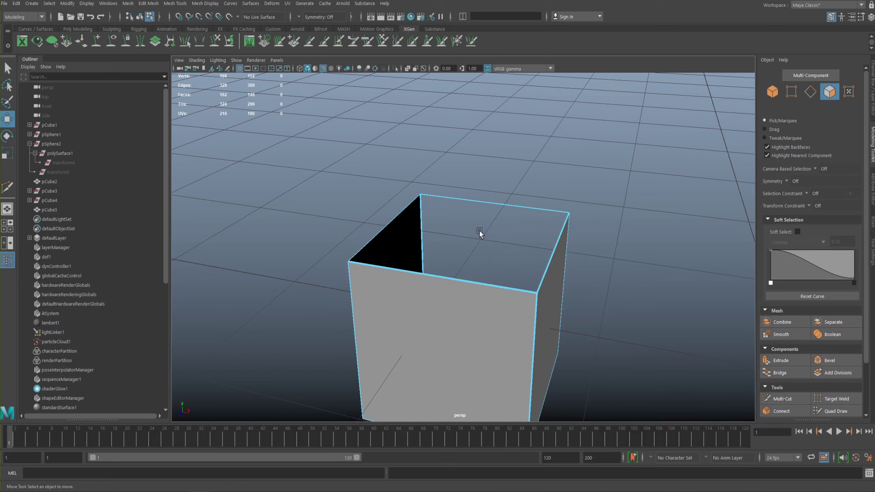
{"action": "left_click_drag", "start_coordinate": [471, 229], "coordinate": [555, 341], "text": "alt"}
{"action": "key", "text": "ctrl+z"}
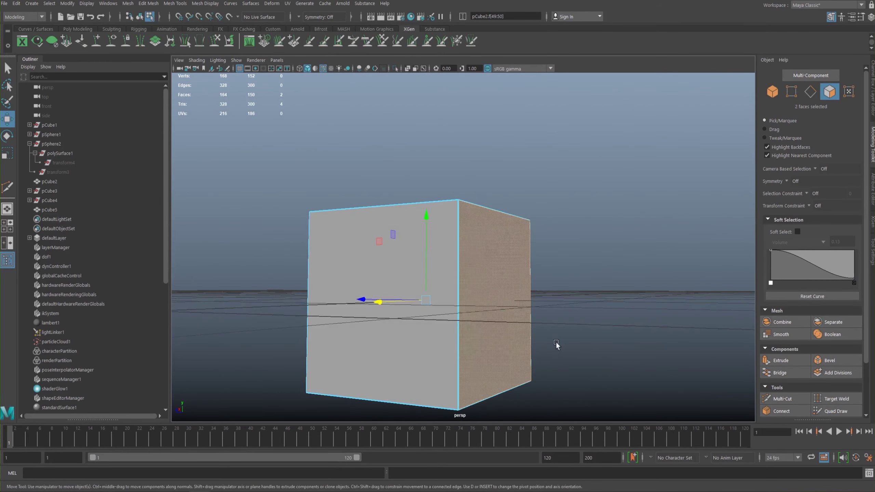
- Deselect the side face and delete only the cube's top face
{"action": "left_click", "coordinate": [495, 327], "text": "ctrl"}
{"action": "left_click_drag", "start_coordinate": [551, 335], "coordinate": [516, 273], "text": "alt"}
{"action": "scroll", "coordinate": [516, 273], "scroll_direction": "up", "scroll_amount": 5}
{"action": "key", "text": "Delete"}
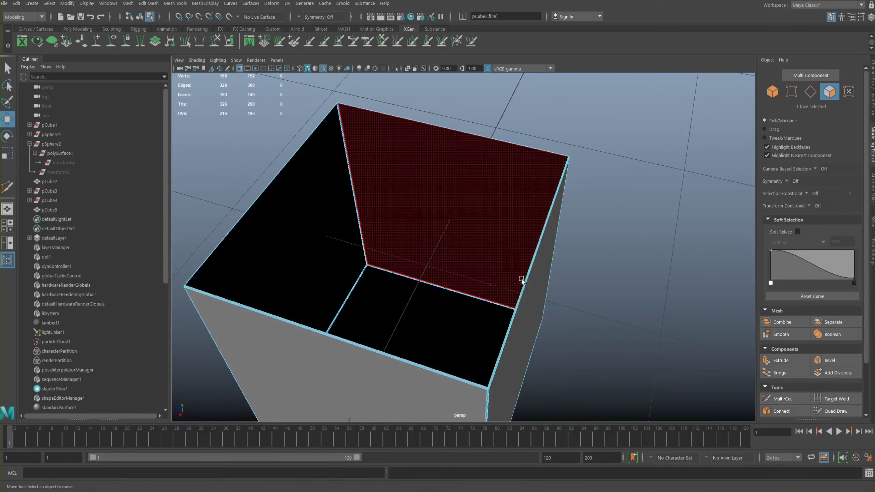
- Switch to edge selection and select one innermost edge along the open cube's rim
{"action": "left_click_drag", "start_coordinate": [449, 253], "coordinate": [486, 240], "text": "alt"}
{"action": "middle_click_drag", "start_coordinate": [574, 249], "coordinate": [487, 227], "text": "alt"}
{"action": "scroll", "coordinate": [527, 256], "scroll_direction": "up", "scroll_amount": 5}
{"action": "middle_click_drag", "start_coordinate": [603, 261], "coordinate": [494, 228], "text": "alt"}
{"action": "left_click_drag", "start_coordinate": [494, 228], "coordinate": [539, 254], "text": "alt"}
{"action": "right_click_drag", "start_coordinate": [539, 254], "coordinate": [594, 322], "text": "alt"}
{"action": "left_click_drag", "start_coordinate": [594, 322], "coordinate": [536, 281], "text": "alt"}
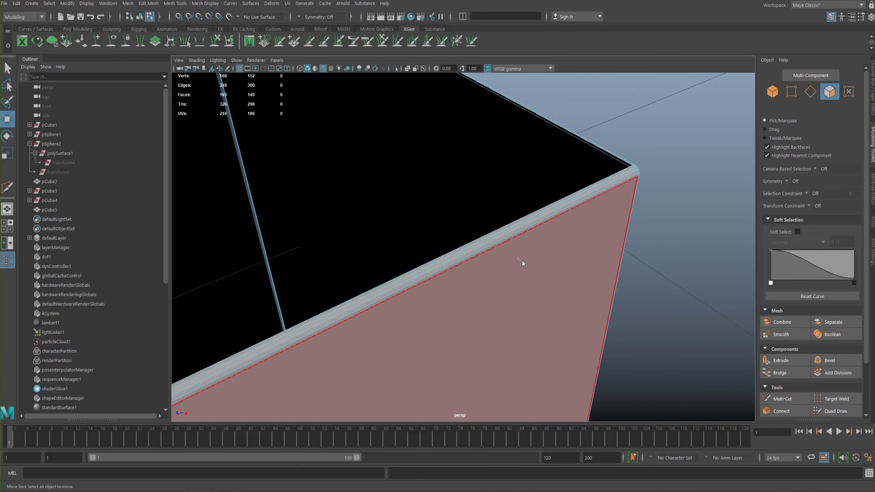
{"action": "right_click_drag", "start_coordinate": [522, 253], "coordinate": [535, 267]}
{"action": "right_click_drag", "start_coordinate": [535, 219], "coordinate": [535, 219]}
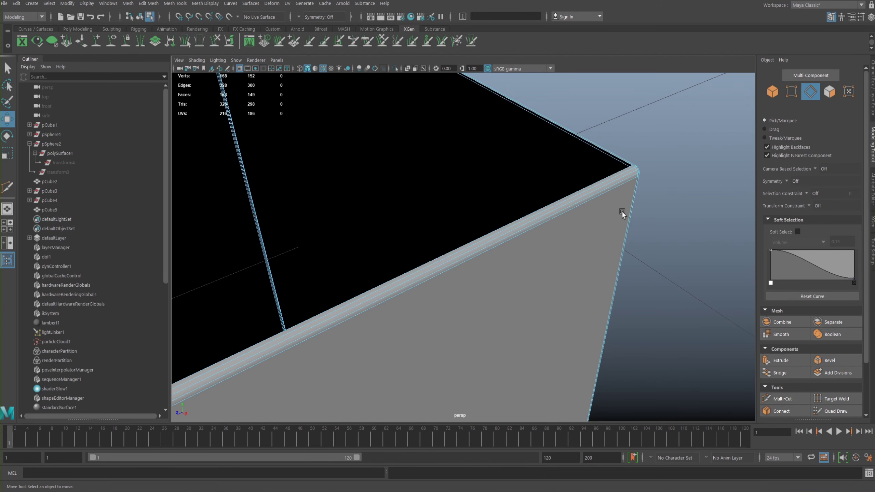
{"action": "left_click", "coordinate": [523, 218]}
- Add the other three innermost rim edges to the selection around the cube's opening
{"action": "left_click_drag", "start_coordinate": [550, 206], "coordinate": [468, 233], "text": "alt"}
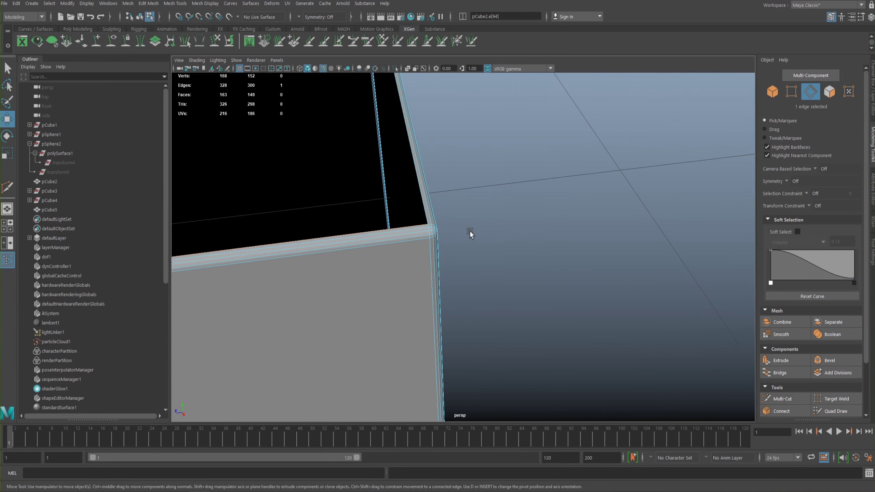
{"action": "key", "text": "f"}
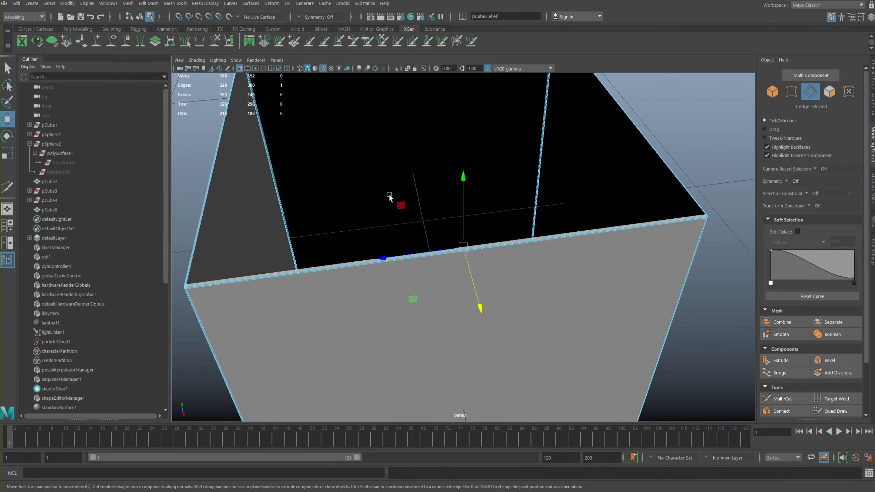
{"action": "left_click_drag", "start_coordinate": [389, 197], "coordinate": [463, 180], "text": "alt"}
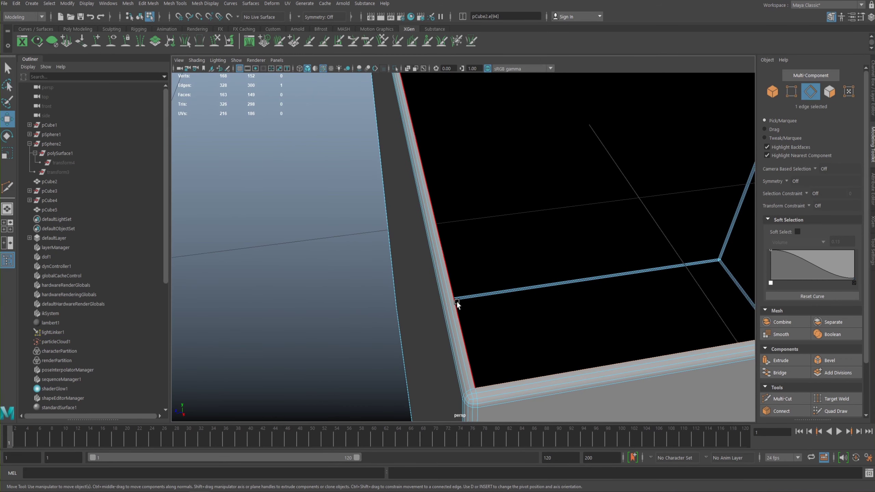
{"action": "left_click_drag", "start_coordinate": [469, 202], "coordinate": [609, 239], "text": "alt"}
{"action": "middle_click_drag", "start_coordinate": [611, 242], "coordinate": [472, 203], "text": "alt"}
{"action": "left_click", "coordinate": [549, 216], "text": "shift"}
{"action": "right_click_drag", "start_coordinate": [473, 203], "coordinate": [387, 197], "text": "alt"}
{"action": "left_click_drag", "start_coordinate": [387, 197], "coordinate": [433, 220], "text": "alt"}
{"action": "right_click_drag", "start_coordinate": [433, 220], "coordinate": [510, 259], "text": "alt"}
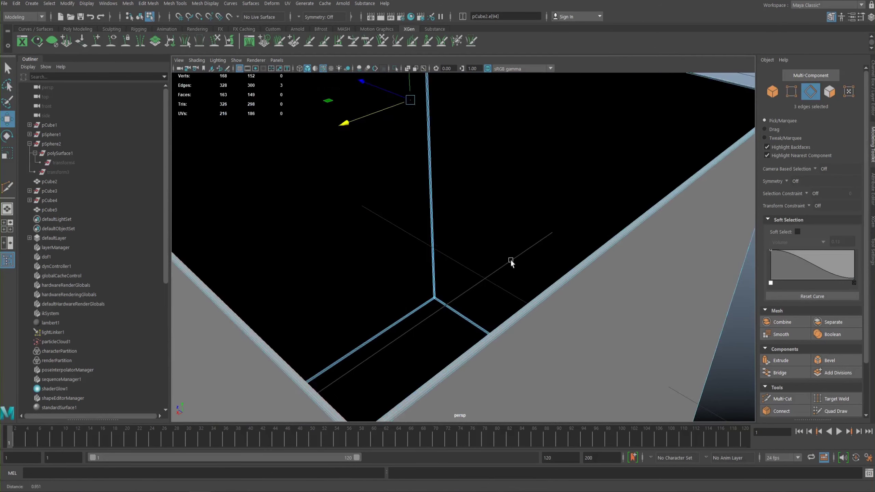
{"action": "middle_click_drag", "start_coordinate": [510, 260], "coordinate": [482, 155], "text": "alt"}
{"action": "left_click_drag", "start_coordinate": [483, 154], "coordinate": [519, 237], "text": "alt"}
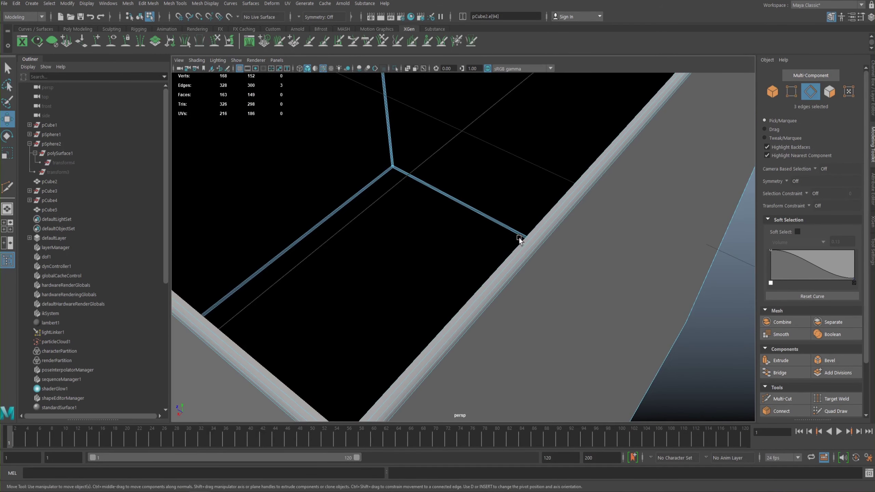
{"action": "left_click", "coordinate": [508, 253], "text": "shift"}
- Extrude the four selected rim edges around the cube's opening
{"action": "left_click_drag", "start_coordinate": [600, 238], "coordinate": [509, 221], "text": "alt"}
{"action": "middle_click_drag", "start_coordinate": [509, 219], "coordinate": [484, 294], "text": "alt"}
{"action": "right_click_drag", "start_coordinate": [484, 294], "coordinate": [332, 181], "text": "alt"}
{"action": "left_click_drag", "start_coordinate": [389, 196], "coordinate": [402, 177], "text": "alt"}
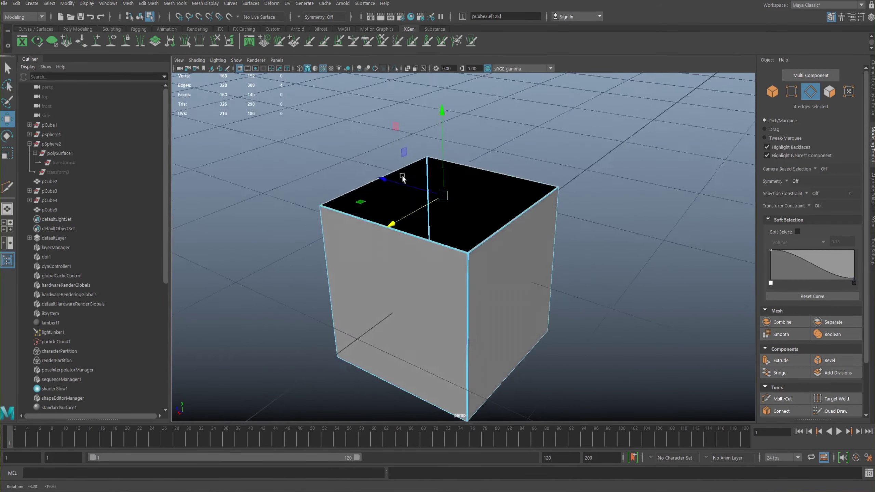
{"action": "middle_click_drag", "start_coordinate": [456, 134], "coordinate": [508, 257], "text": "alt"}
{"action": "left_click_drag", "start_coordinate": [508, 259], "coordinate": [533, 168], "text": "alt"}
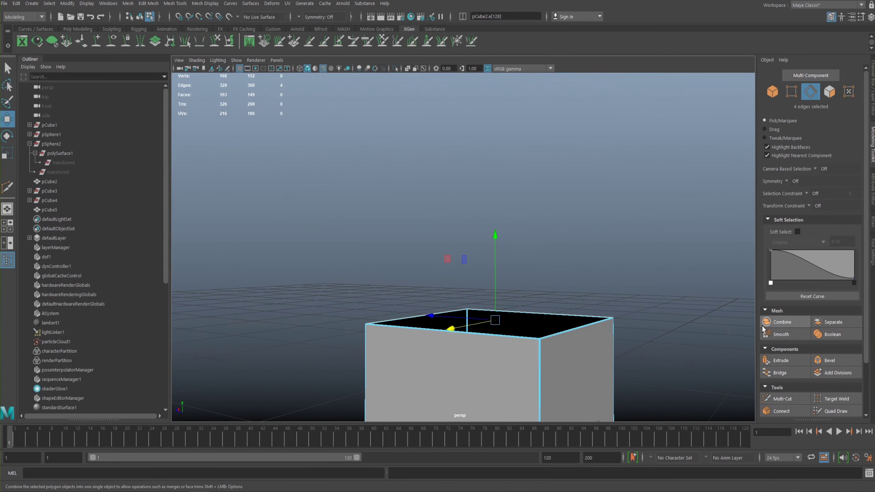
{"action": "left_click", "coordinate": [777, 360]}
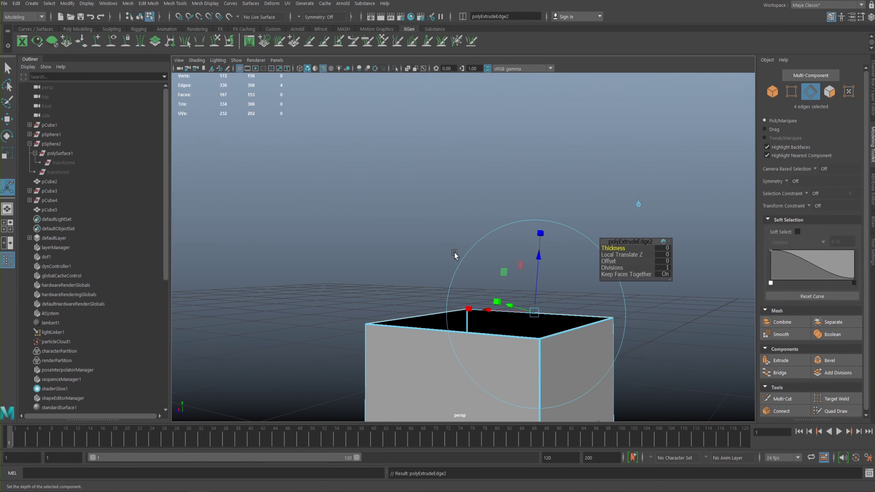
- Examine the orientation of the extrude manipulator on the open cube's rim from several angles and distances
{"action": "left_click_drag", "start_coordinate": [519, 260], "coordinate": [521, 299], "text": "alt"}
{"action": "middle_click_drag", "start_coordinate": [523, 245], "coordinate": [414, 211], "text": "alt"}
{"action": "left_click_drag", "start_coordinate": [343, 226], "coordinate": [303, 215], "text": "alt"}
{"action": "right_click_drag", "start_coordinate": [424, 248], "coordinate": [527, 284], "text": "alt"}
{"action": "left_click_drag", "start_coordinate": [526, 286], "coordinate": [506, 272], "text": "alt"}
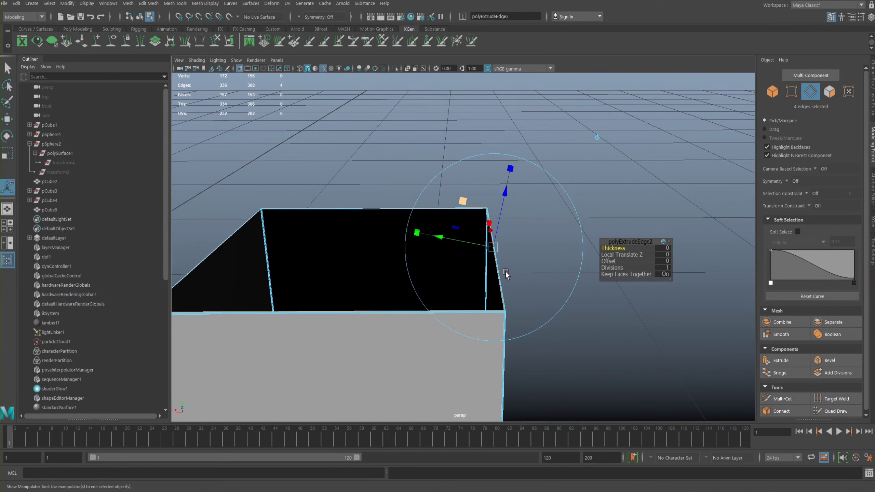
{"action": "left_click_drag", "start_coordinate": [456, 252], "coordinate": [468, 234], "text": "alt"}
{"action": "right_click_drag", "start_coordinate": [468, 233], "coordinate": [332, 217], "text": "alt"}
{"action": "left_click_drag", "start_coordinate": [355, 227], "coordinate": [302, 230], "text": "alt"}
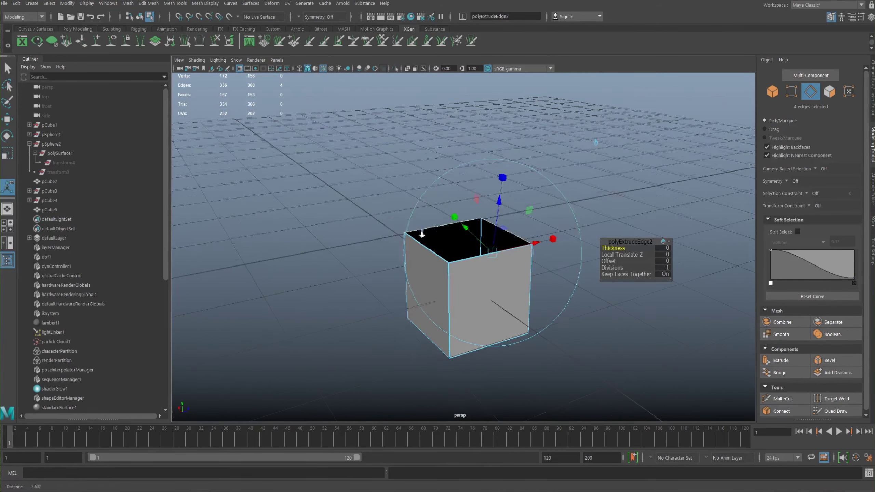
{"action": "right_click_drag", "start_coordinate": [422, 233], "coordinate": [496, 236], "text": "alt"}
{"action": "middle_click_drag", "start_coordinate": [495, 236], "coordinate": [477, 237], "text": "alt"}
{"action": "left_click_drag", "start_coordinate": [389, 217], "coordinate": [347, 203], "text": "alt"}
{"action": "middle_click_drag", "start_coordinate": [440, 209], "coordinate": [484, 213], "text": "alt"}
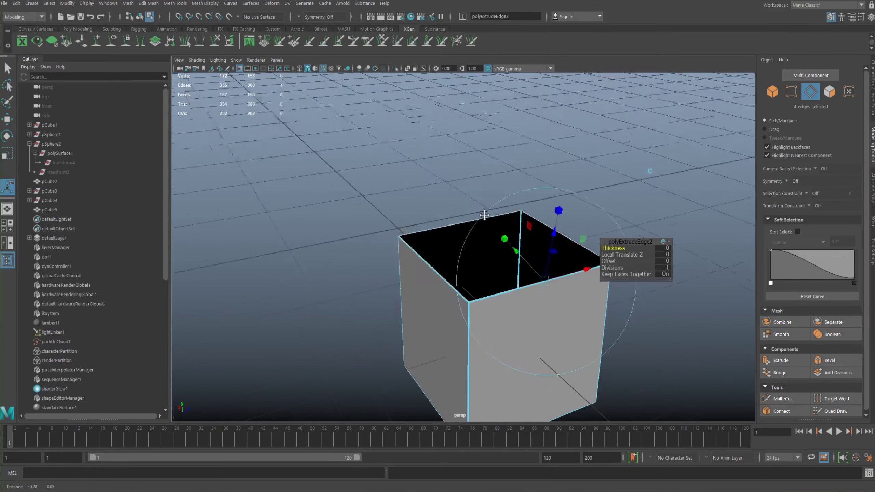
{"action": "right_click_drag", "start_coordinate": [484, 213], "coordinate": [250, 182], "text": "alt"}
{"action": "left_click_drag", "start_coordinate": [302, 206], "coordinate": [368, 216], "text": "alt"}
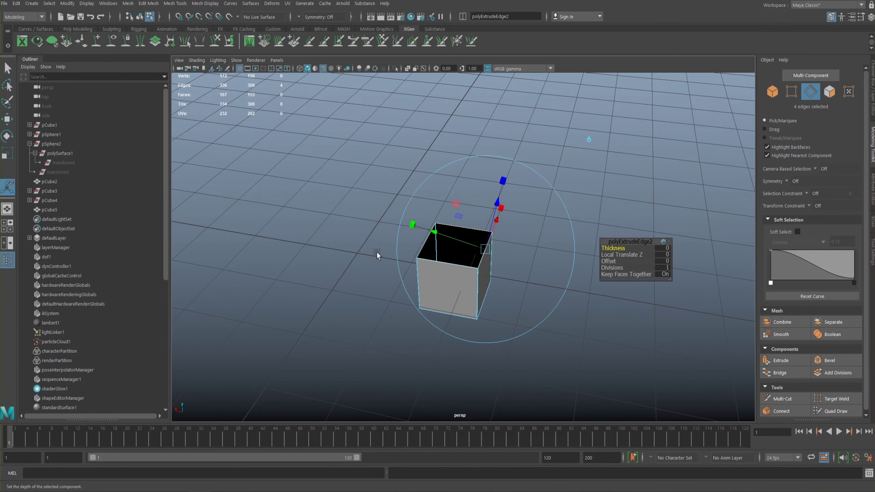
- Inspect the bevelled rim corner and the inner edges beside the extrude manipulator up close
{"action": "right_click_drag", "start_coordinate": [417, 207], "coordinate": [718, 343], "text": "alt"}
{"action": "left_click_drag", "start_coordinate": [511, 243], "coordinate": [520, 227], "text": "alt"}
{"action": "left_click_drag", "start_coordinate": [457, 223], "coordinate": [483, 288], "text": "alt"}
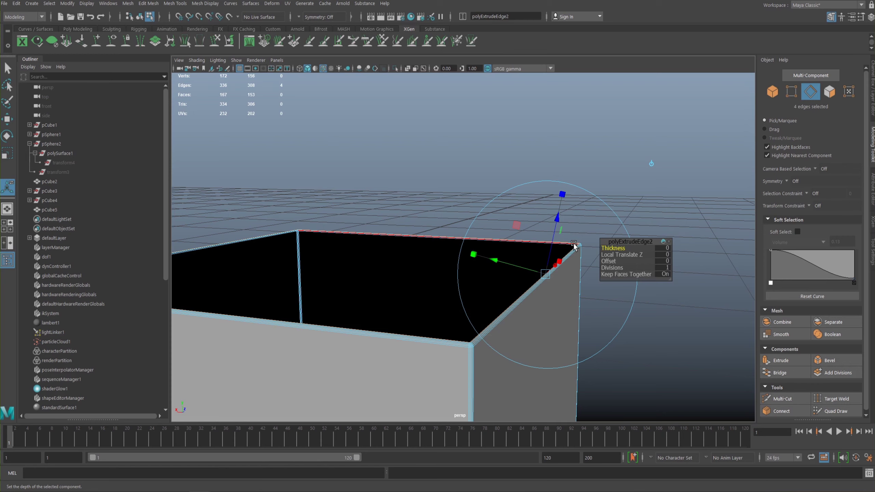
{"action": "middle_click_drag", "start_coordinate": [483, 239], "coordinate": [435, 215], "text": "alt"}
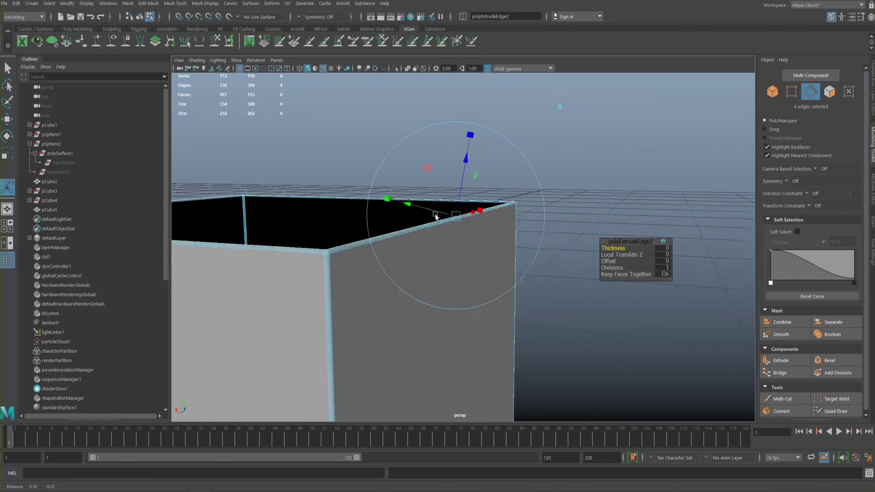
{"action": "right_click_drag", "start_coordinate": [435, 215], "coordinate": [519, 260], "text": "alt"}
{"action": "middle_click_drag", "start_coordinate": [493, 227], "coordinate": [558, 243], "text": "alt"}
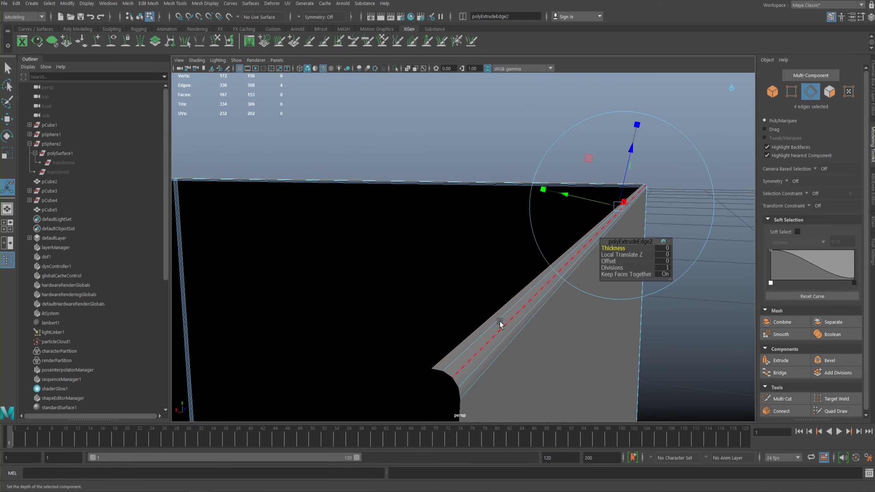
{"action": "right_click_drag", "start_coordinate": [482, 258], "coordinate": [385, 231], "text": "alt"}
{"action": "left_click_drag", "start_coordinate": [385, 231], "coordinate": [427, 230], "text": "alt"}
{"action": "left_click_drag", "start_coordinate": [459, 200], "coordinate": [510, 238], "text": "alt"}
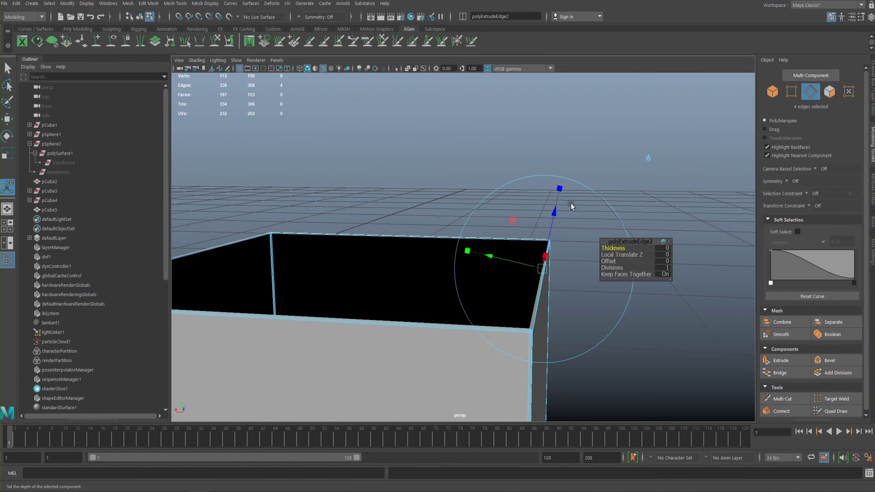
{"action": "left_click_drag", "start_coordinate": [501, 310], "coordinate": [519, 234], "text": "alt"}
{"action": "mouse_move", "coordinate": [519, 235]}
{"action": "right_mouse_down", "text": "alt"}
{"action": "mouse_move", "coordinate": [562, 269]}
{"action": "mouse_move", "coordinate": [506, 243]}
{"action": "right_mouse_up", "text": "alt"}
{"action": "left_click_drag", "start_coordinate": [507, 242], "coordinate": [496, 219], "text": "alt"}
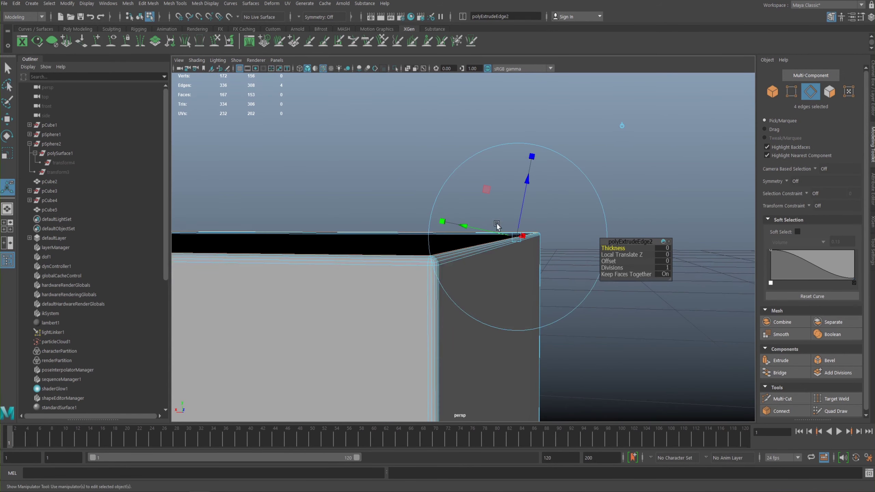
{"action": "left_click_drag", "start_coordinate": [560, 283], "coordinate": [470, 299], "text": "alt"}
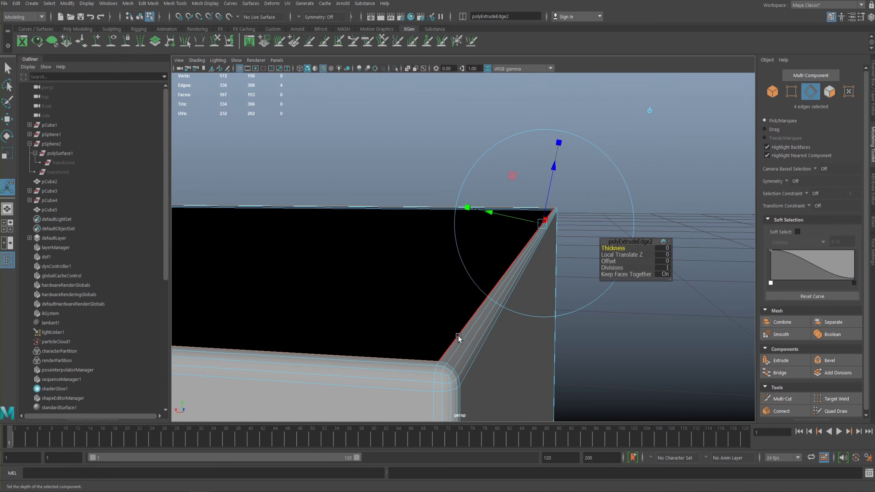
- Try pulling the extruded rim edges out with a Local Translate Z of about 1.073 and undo the pull
{"action": "right_click_drag", "start_coordinate": [481, 270], "coordinate": [395, 240], "text": "alt"}
{"action": "mouse_move", "coordinate": [457, 224]}
{"action": "left_mouse_down", "text": "alt"}
{"action": "mouse_move", "coordinate": [433, 242]}
{"action": "mouse_move", "coordinate": [441, 219]}
{"action": "left_mouse_up", "text": "alt"}
{"action": "middle_click_drag", "start_coordinate": [441, 220], "coordinate": [441, 247], "text": "alt"}
{"action": "left_click_drag", "start_coordinate": [501, 179], "coordinate": [544, 164], "text": "alt"}
{"action": "middle_click_drag", "start_coordinate": [543, 164], "coordinate": [526, 272], "text": "alt"}
{"action": "right_click_drag", "start_coordinate": [526, 272], "coordinate": [242, 172], "text": "alt"}
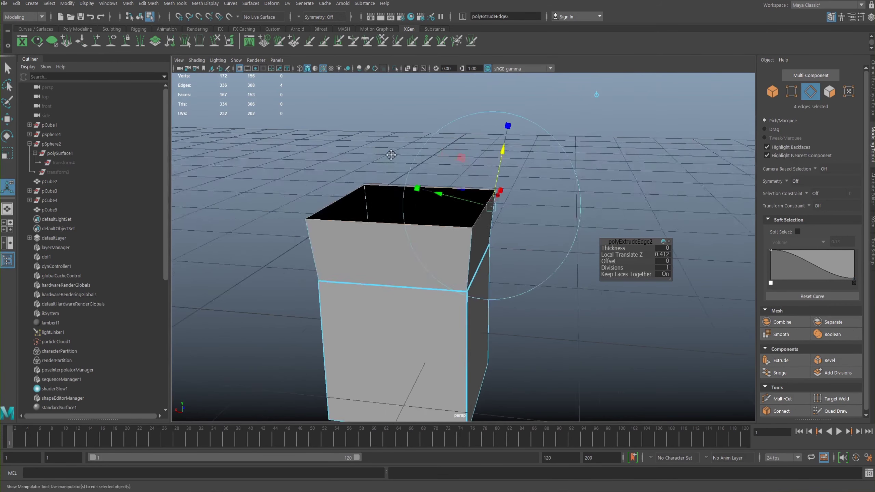
{"action": "middle_click_drag", "start_coordinate": [390, 155], "coordinate": [445, 155], "text": "alt"}
{"action": "left_click_drag", "start_coordinate": [549, 176], "coordinate": [573, 72]}
{"action": "mouse_move", "coordinate": [524, 211]}
{"action": "left_mouse_down", "text": "alt"}
{"action": "mouse_move", "coordinate": [507, 195]}
{"action": "mouse_move", "coordinate": [490, 197]}
{"action": "mouse_move", "coordinate": [532, 204]}
{"action": "left_mouse_up", "text": "alt"}
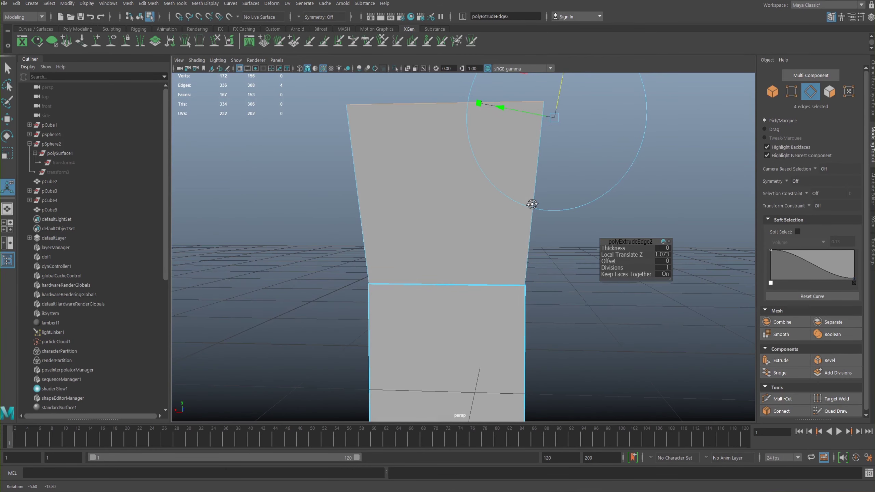
{"action": "left_click_drag", "start_coordinate": [541, 243], "coordinate": [577, 296], "text": "alt"}
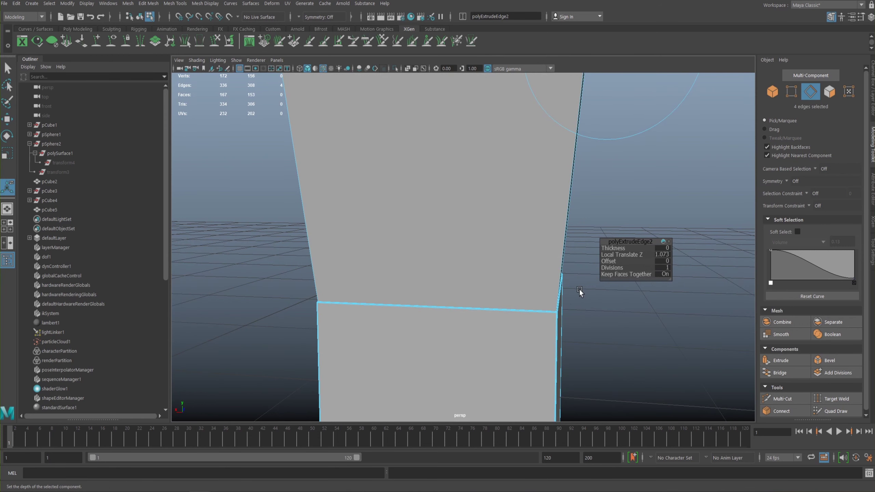
{"action": "key", "text": "ctrl+z"}
{"action": "key", "text": "ctrl+z"}
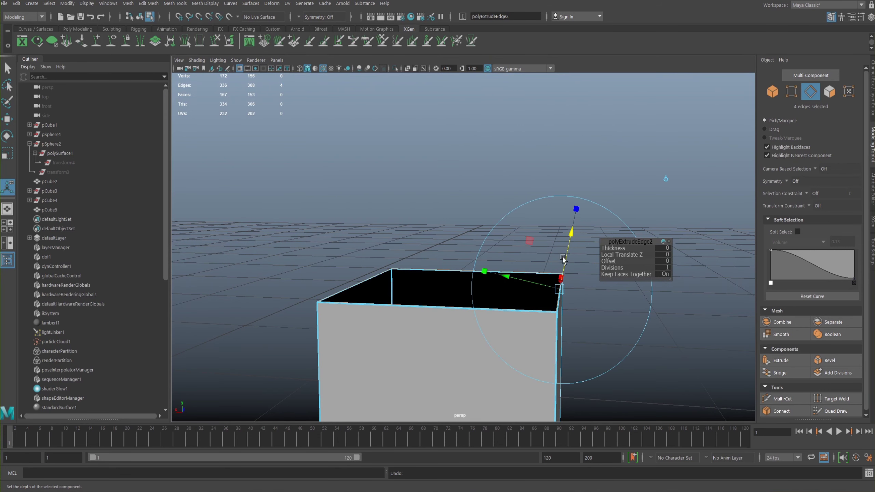
- Examine how the curved bevel segments slope along the rim's corner and inner edge
{"action": "middle_click_drag", "start_coordinate": [509, 246], "coordinate": [420, 197], "text": "alt"}
{"action": "right_click_drag", "start_coordinate": [475, 245], "coordinate": [734, 364], "text": "alt"}
{"action": "middle_click_drag", "start_coordinate": [470, 203], "coordinate": [549, 203], "text": "alt"}
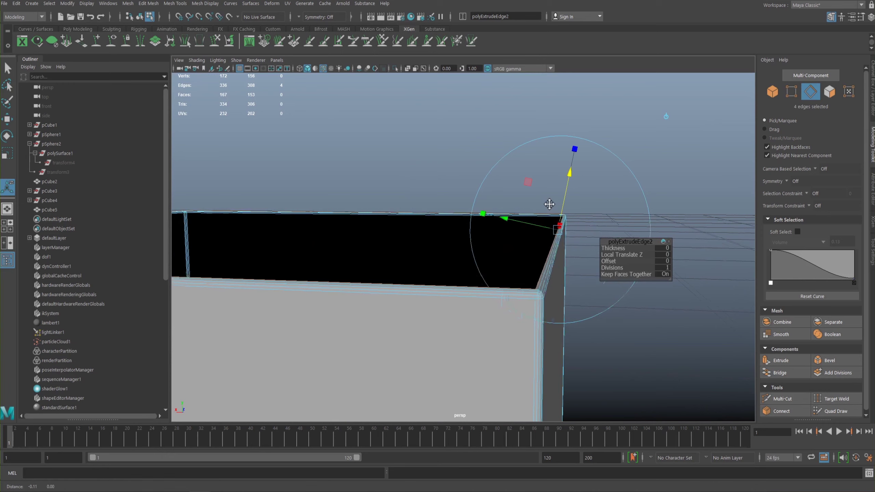
{"action": "right_click_drag", "start_coordinate": [513, 209], "coordinate": [521, 211], "text": "alt"}
{"action": "middle_click_drag", "start_coordinate": [522, 211], "coordinate": [492, 196], "text": "alt"}
{"action": "right_click_drag", "start_coordinate": [492, 195], "coordinate": [474, 191], "text": "alt"}
{"action": "right_click_drag", "start_coordinate": [455, 263], "coordinate": [451, 269], "text": "alt"}
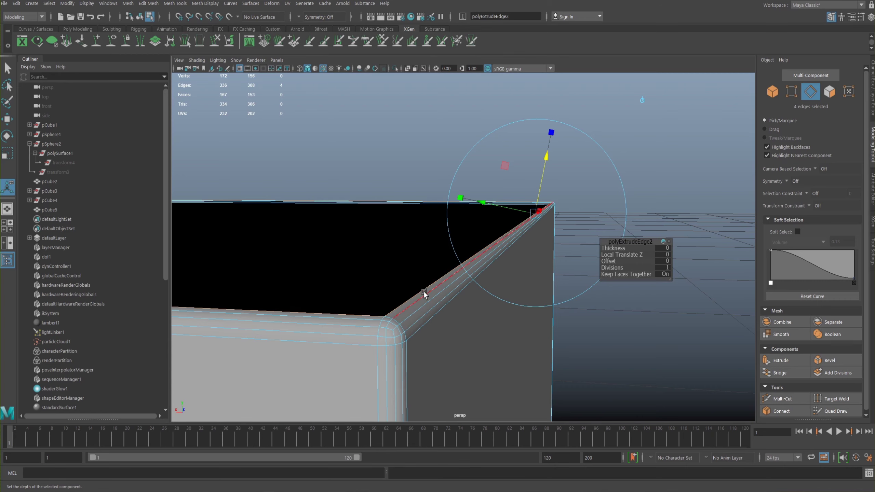
{"action": "left_click_drag", "start_coordinate": [439, 254], "coordinate": [351, 209], "text": "alt"}
{"action": "left_click_drag", "start_coordinate": [460, 274], "coordinate": [492, 220], "text": "alt"}
{"action": "left_click_drag", "start_coordinate": [472, 272], "coordinate": [518, 229], "text": "alt"}
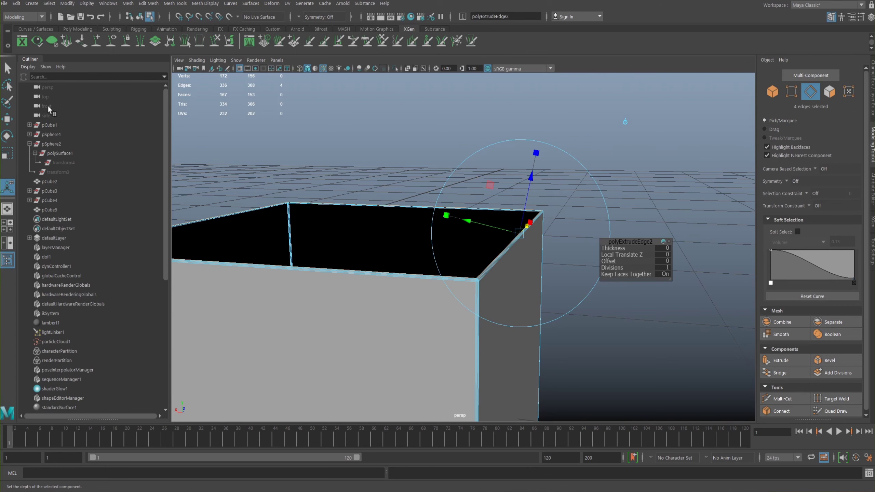
- Raise the extruded rim edges straight up with the Move tool to about Y 0.97
{"action": "left_click", "coordinate": [6, 119]}
{"action": "left_click_drag", "start_coordinate": [446, 265], "coordinate": [568, 243], "text": "alt"}
{"action": "left_click_drag", "start_coordinate": [461, 237], "coordinate": [427, 220], "text": "alt"}
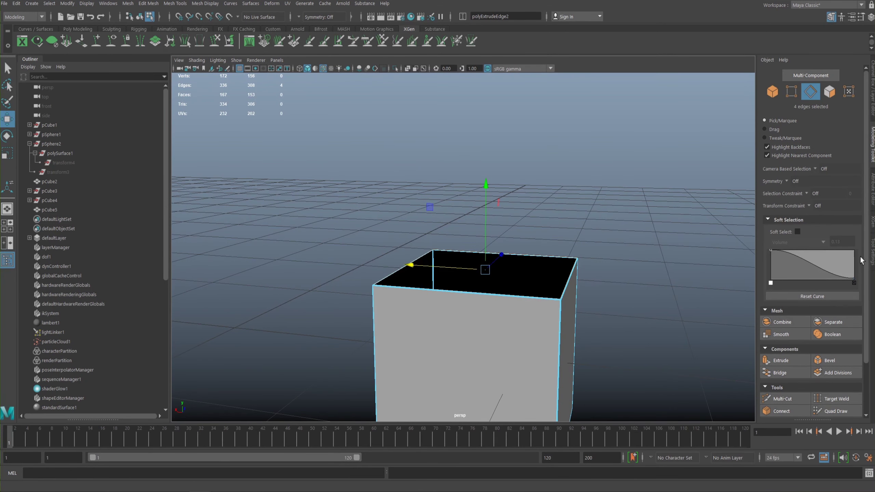
{"action": "scroll", "coordinate": [867, 267], "scroll_direction": "down", "scroll_amount": 3}
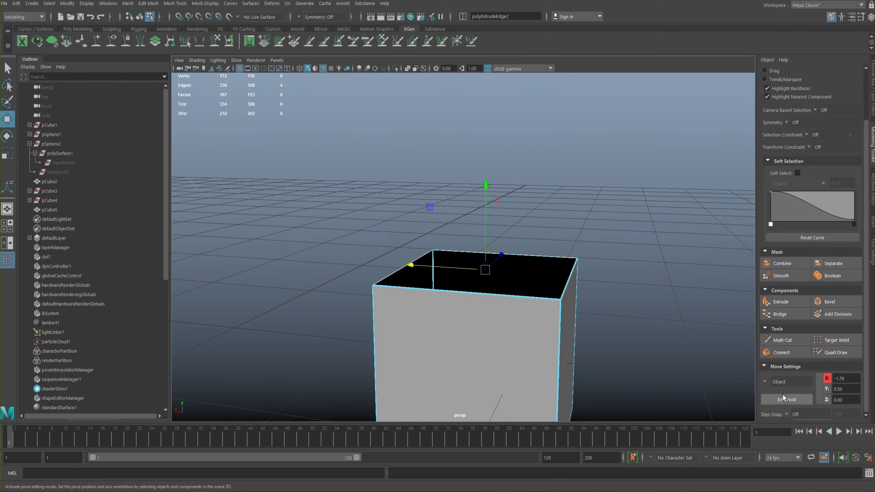
{"action": "left_click_drag", "start_coordinate": [483, 185], "coordinate": [502, 97]}
{"action": "left_click_drag", "start_coordinate": [658, 315], "coordinate": [494, 268], "text": "alt"}
{"action": "right_click_drag", "start_coordinate": [379, 224], "coordinate": [703, 192], "text": "alt"}
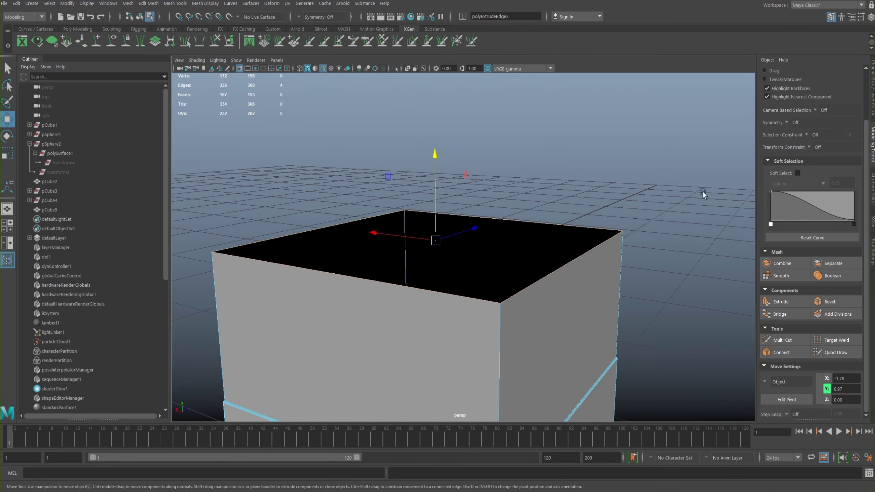
- Extrude the raised rim edges again and scale them uniformly outward into a flat flange around the opening
{"action": "left_click", "coordinate": [775, 302]}
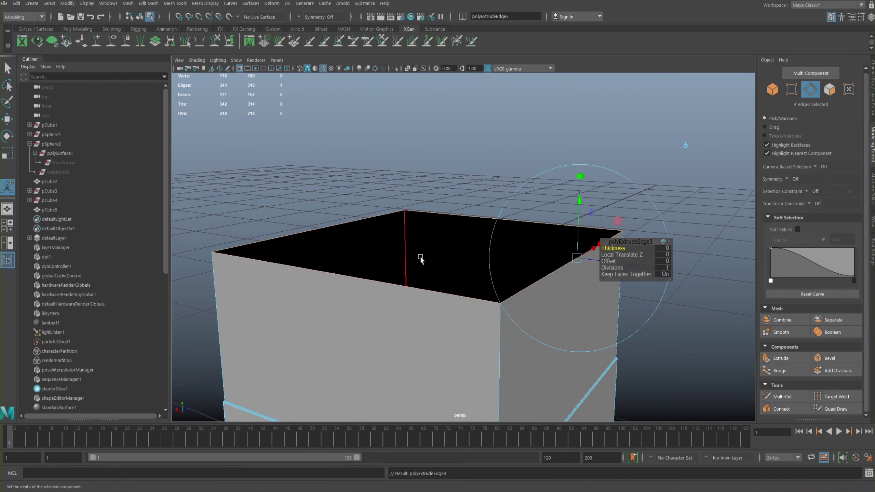
{"action": "left_click_drag", "start_coordinate": [401, 257], "coordinate": [441, 227], "text": "alt"}
{"action": "middle_click_drag", "start_coordinate": [482, 230], "coordinate": [351, 210], "text": "alt"}
{"action": "right_click_drag", "start_coordinate": [506, 237], "coordinate": [534, 237], "text": "alt"}
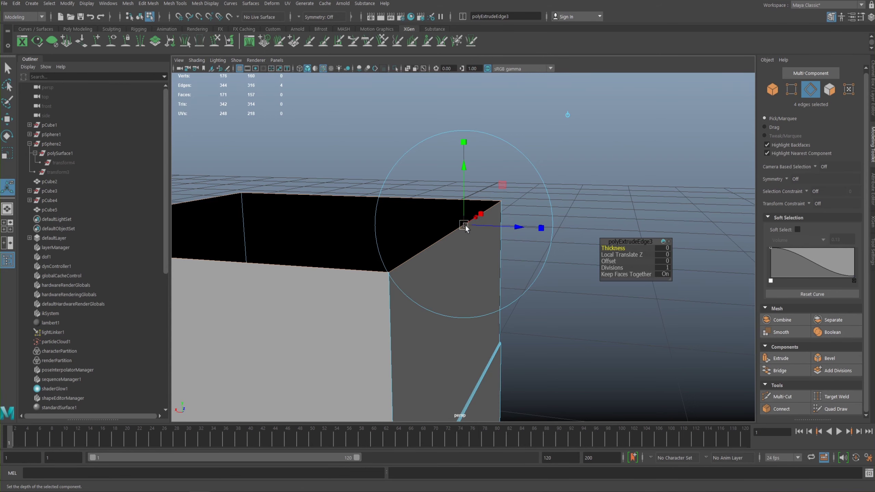
{"action": "left_click_drag", "start_coordinate": [462, 223], "coordinate": [484, 234], "text": "alt"}
{"action": "left_click_drag", "start_coordinate": [478, 198], "coordinate": [383, 196], "text": "alt"}
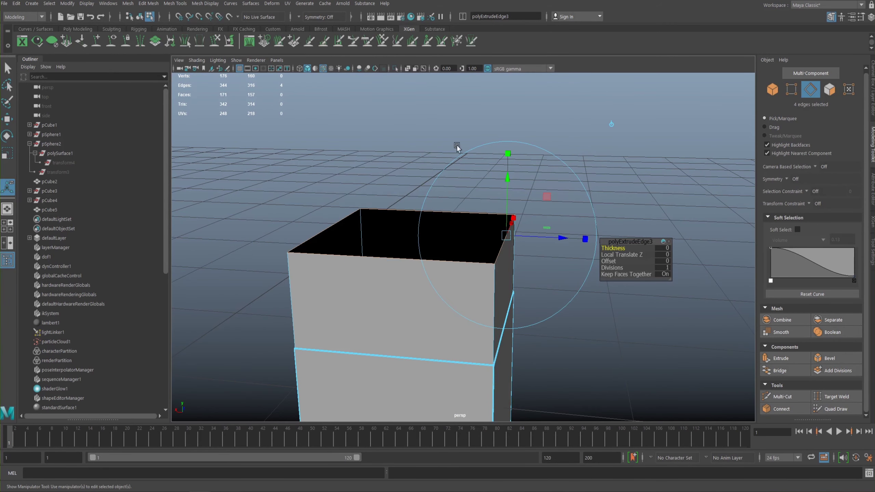
{"action": "middle_click_drag", "start_coordinate": [443, 193], "coordinate": [498, 209], "text": "alt"}
{"action": "left_click_drag", "start_coordinate": [487, 201], "coordinate": [474, 220], "text": "alt"}
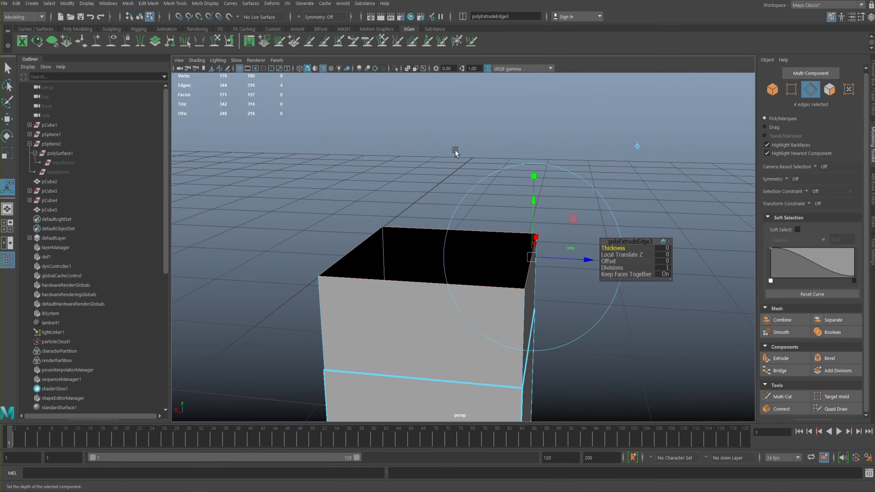
{"action": "key", "text": "r"}
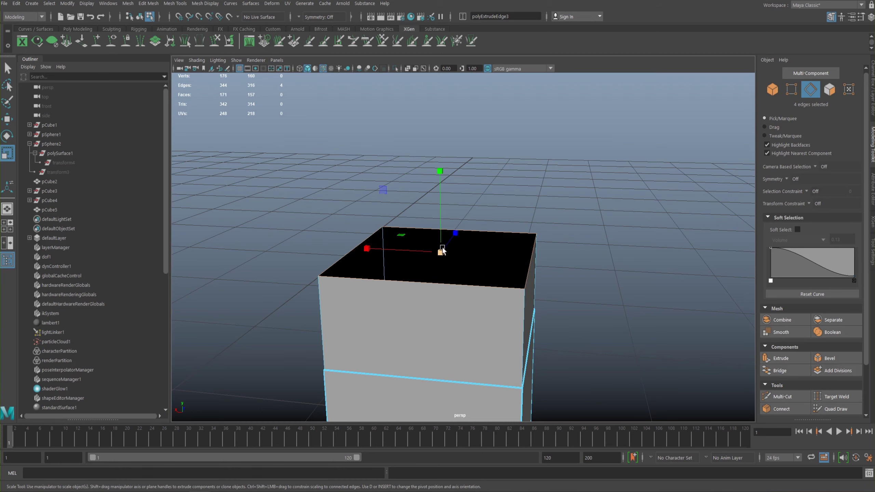
{"action": "left_click_drag", "start_coordinate": [442, 250], "coordinate": [394, 260]}
- Check the flange from above and the side, and scale its outer edges slightly further outward
{"action": "middle_click_drag", "start_coordinate": [411, 264], "coordinate": [438, 263], "text": "alt"}
{"action": "right_click_drag", "start_coordinate": [438, 263], "coordinate": [592, 334], "text": "alt"}
{"action": "left_click_drag", "start_coordinate": [468, 259], "coordinate": [344, 243], "text": "alt"}
{"action": "left_click_drag", "start_coordinate": [368, 210], "coordinate": [397, 231], "text": "alt"}
{"action": "right_click_drag", "start_coordinate": [397, 231], "coordinate": [445, 245], "text": "alt"}
{"action": "left_click_drag", "start_coordinate": [445, 245], "coordinate": [358, 211], "text": "alt"}
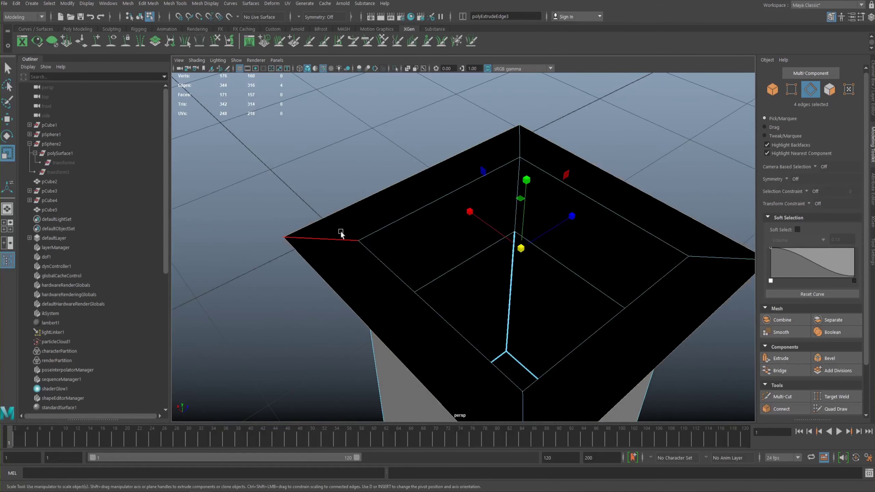
{"action": "left_click_drag", "start_coordinate": [489, 232], "coordinate": [459, 256], "text": "alt"}
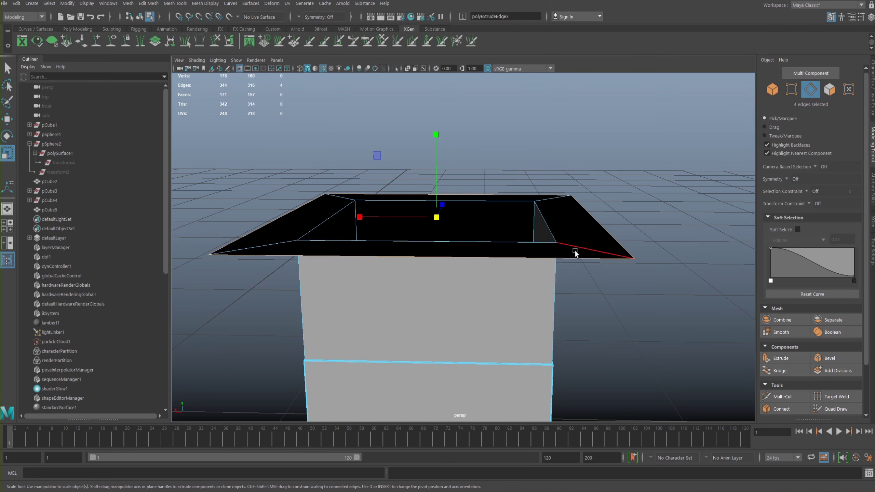
{"action": "left_click_drag", "start_coordinate": [436, 217], "coordinate": [448, 215]}
- Extrude the flange's outer edges and move them straight up to about Y 1.34 to form an upper wall
{"action": "key", "text": "ctrl+e"}
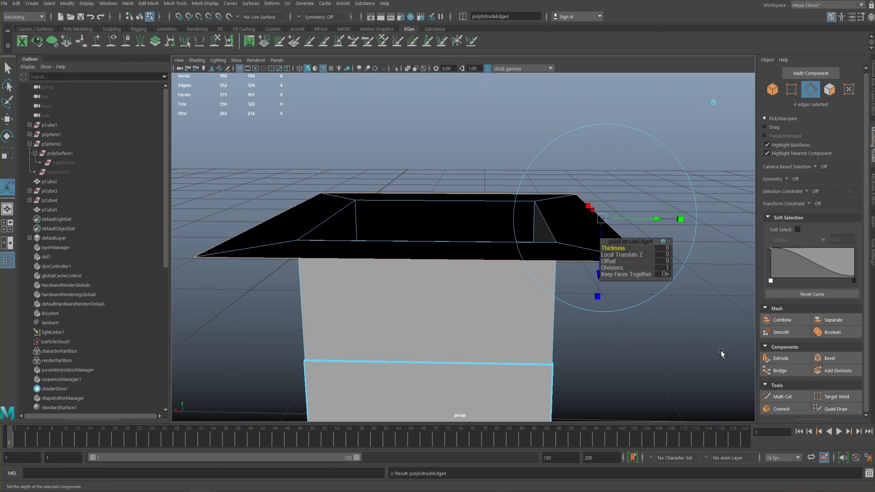
{"action": "key", "text": "w"}
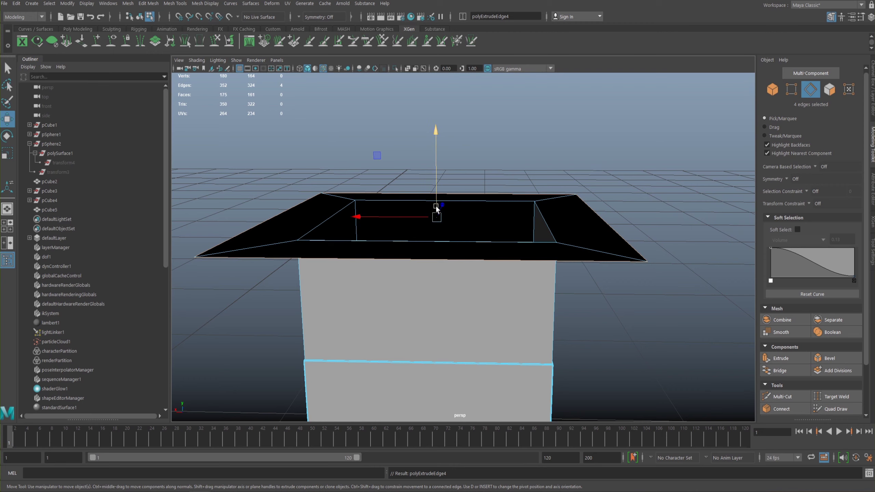
{"action": "left_click_drag", "start_coordinate": [436, 180], "coordinate": [448, 86]}
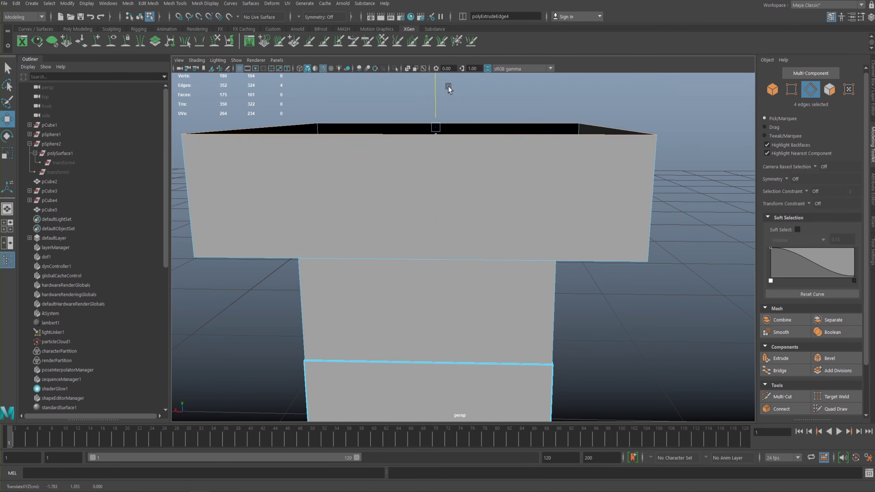
{"action": "scroll", "coordinate": [864, 320], "scroll_direction": "down", "scroll_amount": 2}
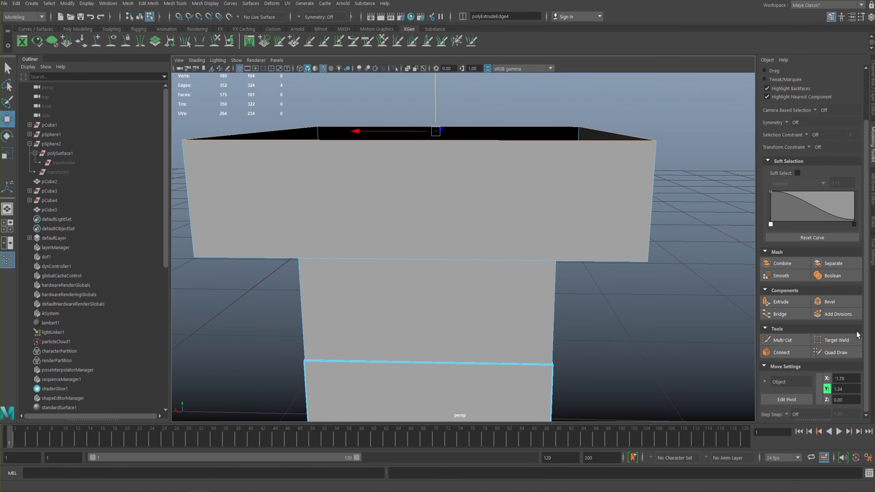
{"action": "scroll", "coordinate": [866, 329], "scroll_direction": "up", "scroll_amount": 2}
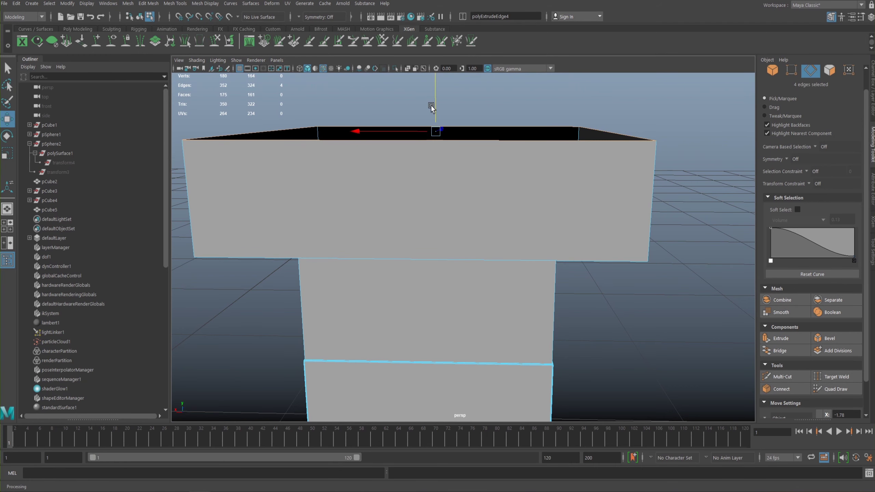
{"action": "left_click", "coordinate": [435, 85]}
{"action": "double_click", "coordinate": [402, 179]}
{"action": "key", "text": "f"}
{"action": "left_click", "coordinate": [460, 198]}
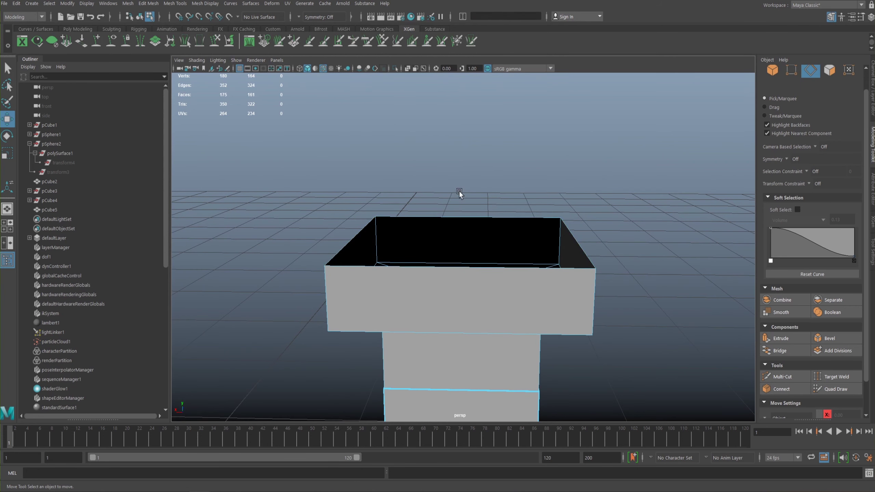
{"action": "key", "text": "ctrl+z"}
{"action": "key", "text": "e"}
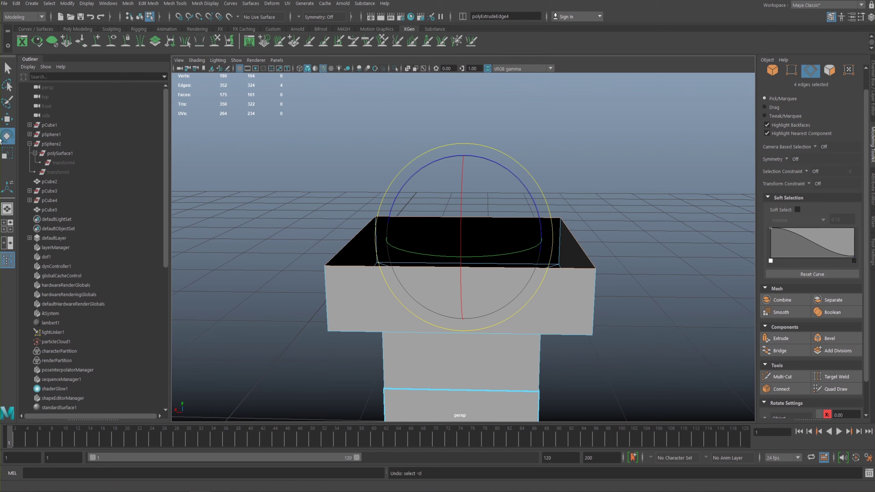
- Scale the upper wall's four rim edges uniformly inward until only a small square hole remains at the centre
{"action": "left_click_drag", "start_coordinate": [458, 220], "coordinate": [425, 226]}
{"action": "right_click_drag", "start_coordinate": [425, 226], "coordinate": [562, 305], "text": "alt"}
{"action": "left_click_drag", "start_coordinate": [562, 305], "coordinate": [515, 285], "text": "alt"}
{"action": "key", "text": "r"}
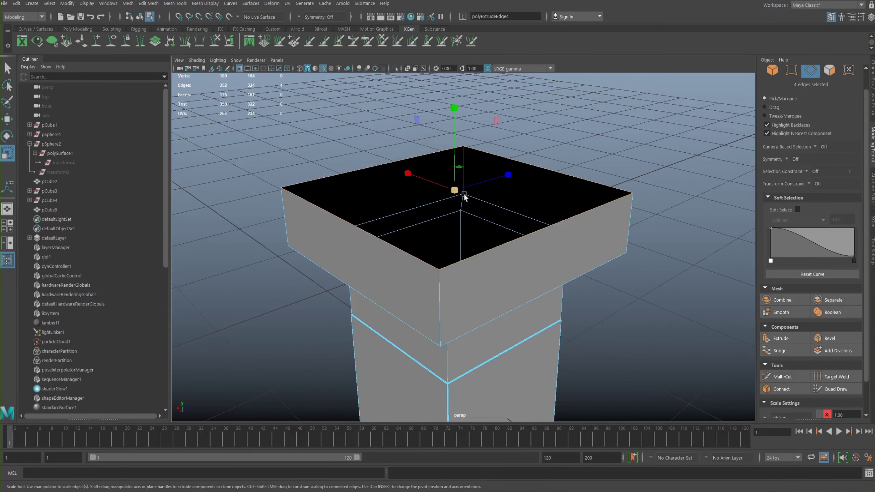
{"action": "left_click_drag", "start_coordinate": [455, 191], "coordinate": [304, 246]}
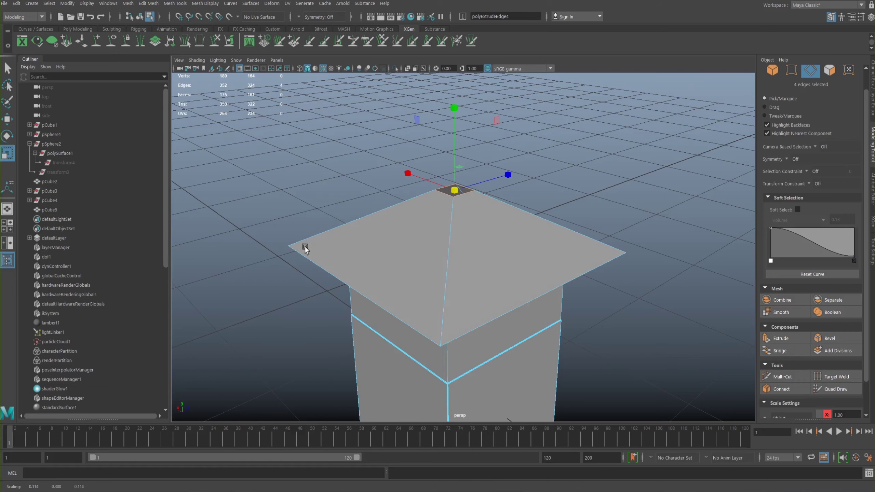
- Preview the mesh smoothed and examine the small hole at its peak up close from several angles
{"action": "left_click_drag", "start_coordinate": [482, 238], "coordinate": [436, 275], "text": "alt"}
{"action": "right_click_drag", "start_coordinate": [436, 275], "coordinate": [549, 281], "text": "alt"}
{"action": "left_click_drag", "start_coordinate": [451, 237], "coordinate": [478, 233], "text": "alt"}
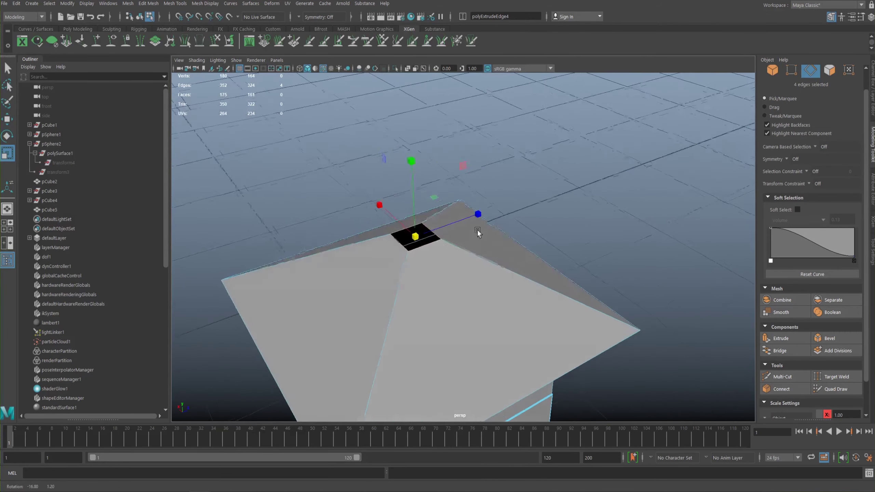
{"action": "scroll", "coordinate": [476, 241], "scroll_direction": "up", "scroll_amount": 4}
{"action": "middle_click_drag", "start_coordinate": [477, 241], "coordinate": [548, 256], "text": "alt"}
{"action": "scroll", "coordinate": [512, 263], "scroll_direction": "up", "scroll_amount": 2}
{"action": "left_click_drag", "start_coordinate": [491, 255], "coordinate": [587, 329], "text": "alt"}
{"action": "right_click_drag", "start_coordinate": [537, 294], "coordinate": [685, 349], "text": "alt"}
{"action": "middle_click_drag", "start_coordinate": [625, 273], "coordinate": [475, 252], "text": "alt"}
{"action": "left_click_drag", "start_coordinate": [479, 272], "coordinate": [513, 252], "text": "alt"}
{"action": "right_click_drag", "start_coordinate": [521, 263], "coordinate": [468, 235]}
{"action": "left_click_drag", "start_coordinate": [472, 234], "coordinate": [505, 246], "text": "alt"}
{"action": "key", "text": "3"}
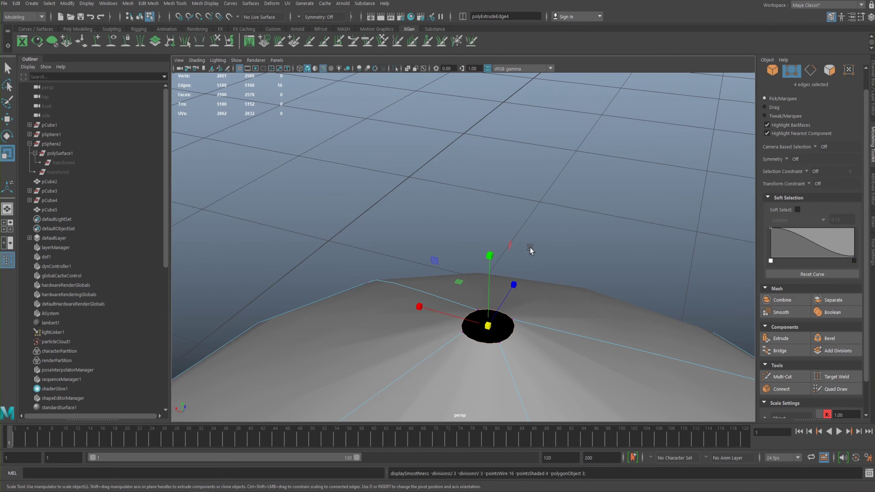
{"action": "left_click_drag", "start_coordinate": [484, 315], "coordinate": [393, 248], "text": "alt"}
{"action": "right_click_drag", "start_coordinate": [392, 249], "coordinate": [596, 310], "text": "alt"}
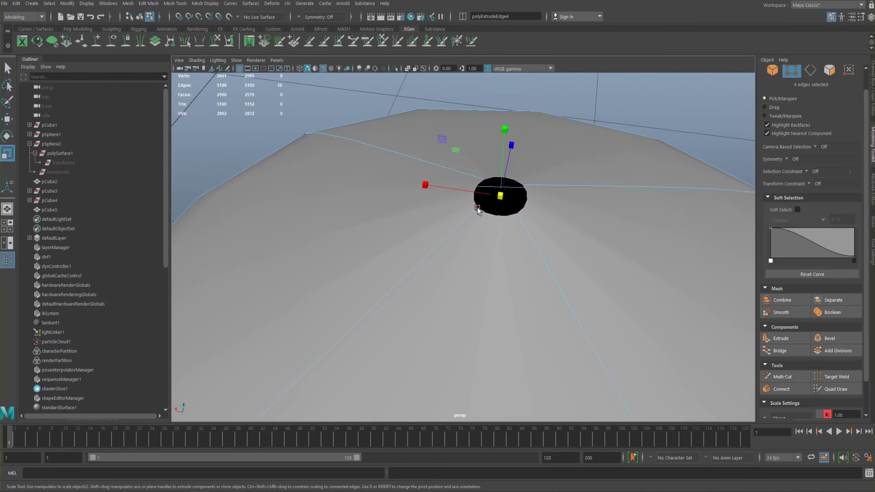
{"action": "left_click_drag", "start_coordinate": [504, 217], "coordinate": [495, 188], "text": "alt"}
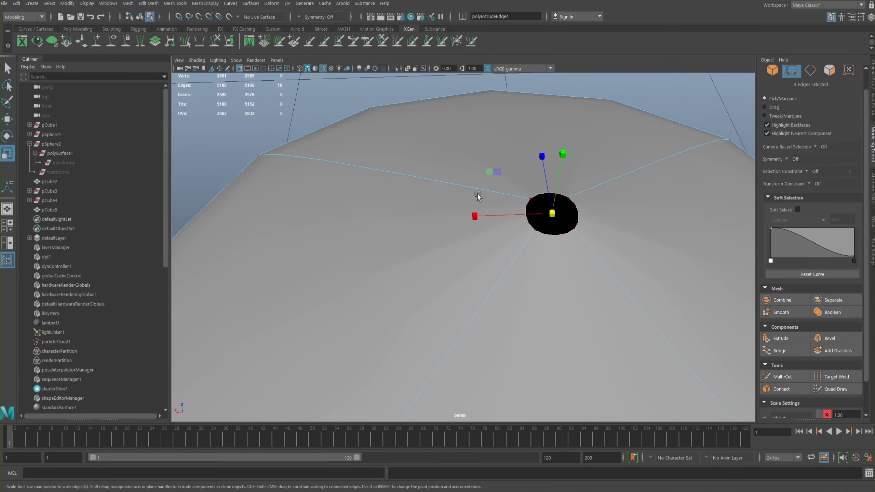
- Scale the hole's edges inward until they almost meet at a point, and turn off the smooth preview
{"action": "left_click_drag", "start_coordinate": [557, 222], "coordinate": [518, 234]}
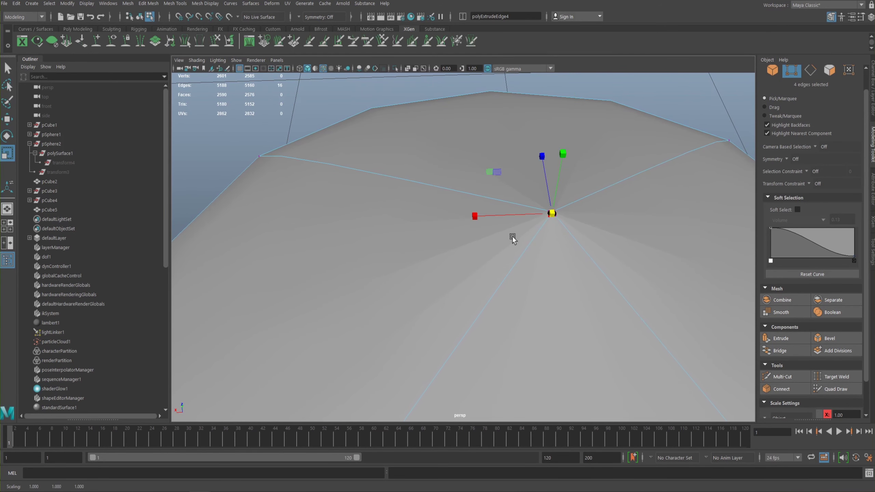
{"action": "left_click_drag", "start_coordinate": [478, 273], "coordinate": [505, 290], "text": "alt"}
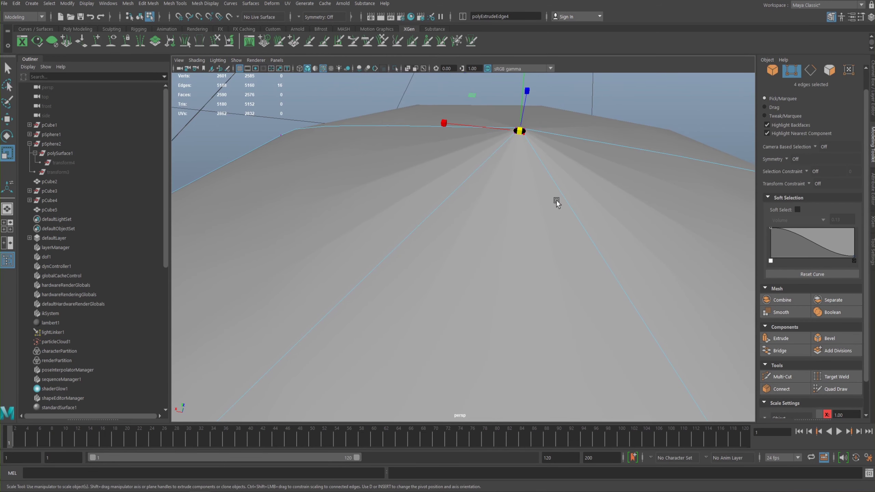
{"action": "scroll", "coordinate": [836, 312], "scroll_direction": "down", "scroll_amount": 3}
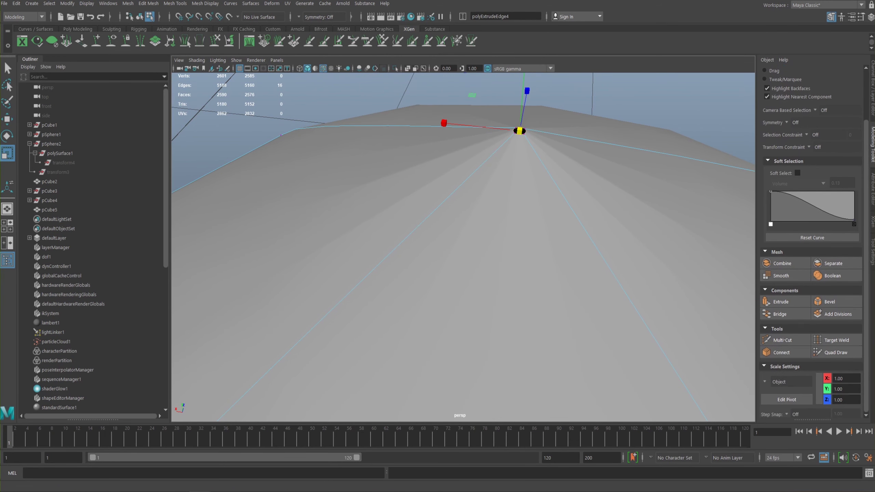
{"action": "scroll", "coordinate": [837, 312], "scroll_direction": "up", "scroll_amount": 5}
{"action": "key", "text": "1"}
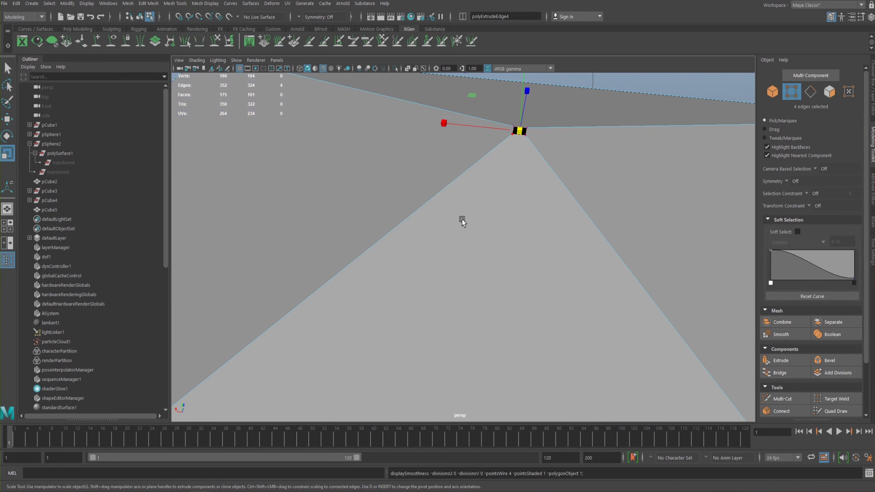
- Select the four nearly coincident vertices at the roof's peak and merge them with Merge Vertices
{"action": "left_click_drag", "start_coordinate": [486, 244], "coordinate": [431, 182], "text": "alt"}
{"action": "right_click_drag", "start_coordinate": [487, 235], "coordinate": [442, 230]}
{"action": "middle_click_drag", "start_coordinate": [458, 189], "coordinate": [455, 223], "text": "alt"}
{"action": "right_click_drag", "start_coordinate": [455, 222], "coordinate": [537, 235], "text": "alt"}
{"action": "left_click_drag", "start_coordinate": [499, 230], "coordinate": [507, 230], "text": "alt"}
{"action": "left_click_drag", "start_coordinate": [527, 145], "coordinate": [481, 245]}
{"action": "right_click_drag", "start_coordinate": [486, 246], "coordinate": [609, 271], "text": "alt"}
{"action": "middle_click_drag", "start_coordinate": [521, 196], "coordinate": [573, 224], "text": "alt"}
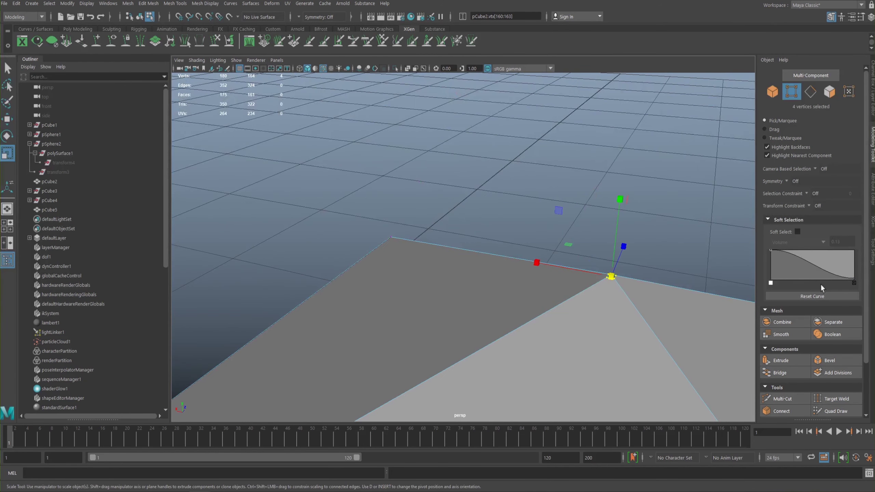
{"action": "scroll", "coordinate": [821, 287], "scroll_direction": "down", "scroll_amount": 3}
{"action": "mouse_move", "coordinate": [620, 313]}
{"action": "middle_mouse_down", "text": "alt"}
{"action": "mouse_move", "coordinate": [564, 320]}
{"action": "mouse_move", "coordinate": [603, 318]}
{"action": "middle_mouse_up", "text": "alt"}
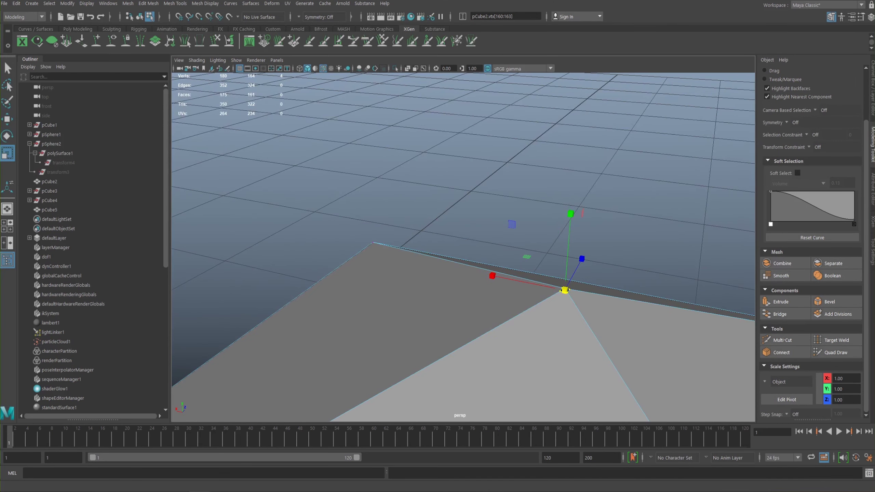
{"action": "middle_click_drag", "start_coordinate": [731, 230], "coordinate": [690, 210], "text": "alt"}
{"action": "right_click_drag", "start_coordinate": [673, 229], "coordinate": [609, 236], "text": "alt"}
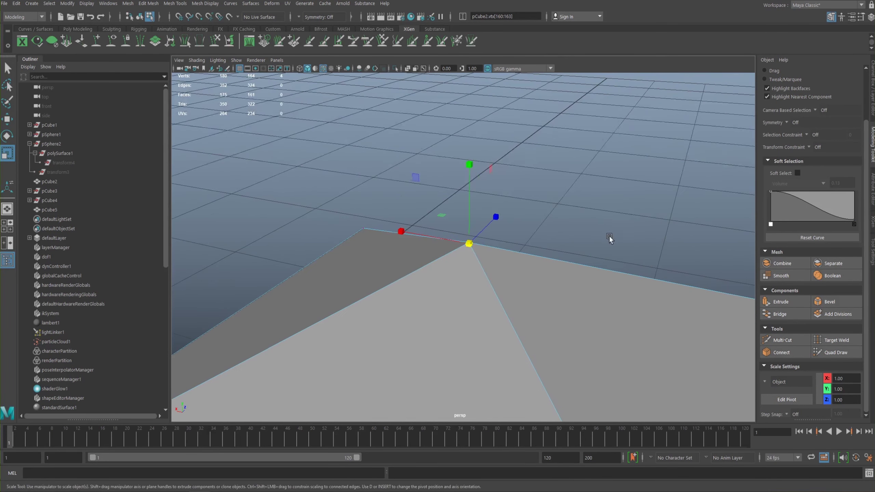
{"action": "left_click_drag", "start_coordinate": [608, 238], "coordinate": [601, 229], "text": "alt"}
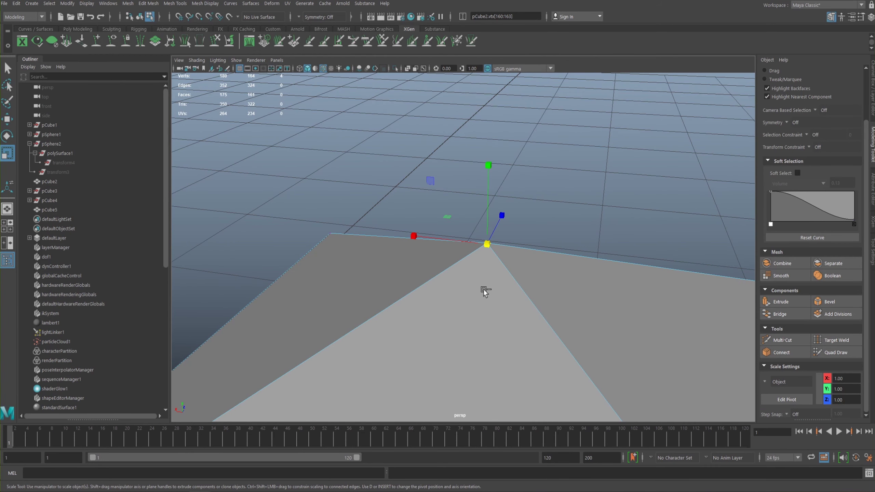
{"action": "right_click", "coordinate": [482, 271], "text": "shift"}
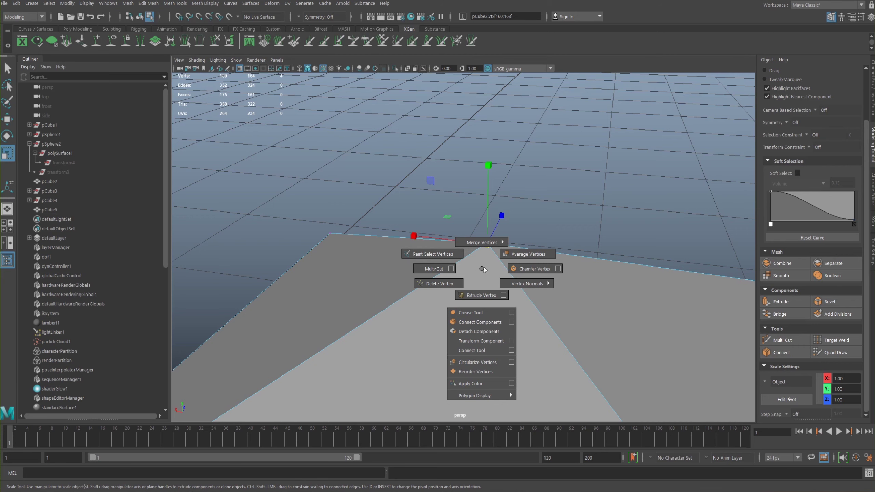
{"action": "right_click_drag", "start_coordinate": [483, 270], "coordinate": [481, 240], "text": "shift"}
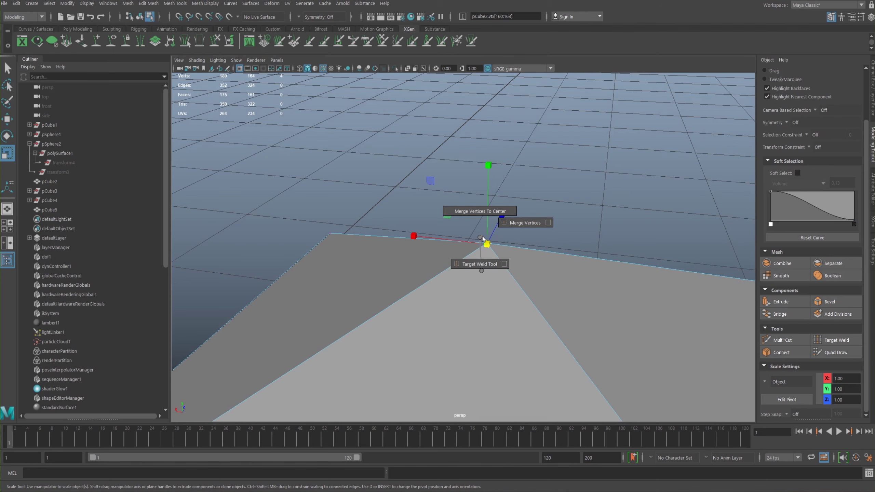
{"action": "right_click_drag", "start_coordinate": [483, 237], "coordinate": [517, 226], "text": "shift"}
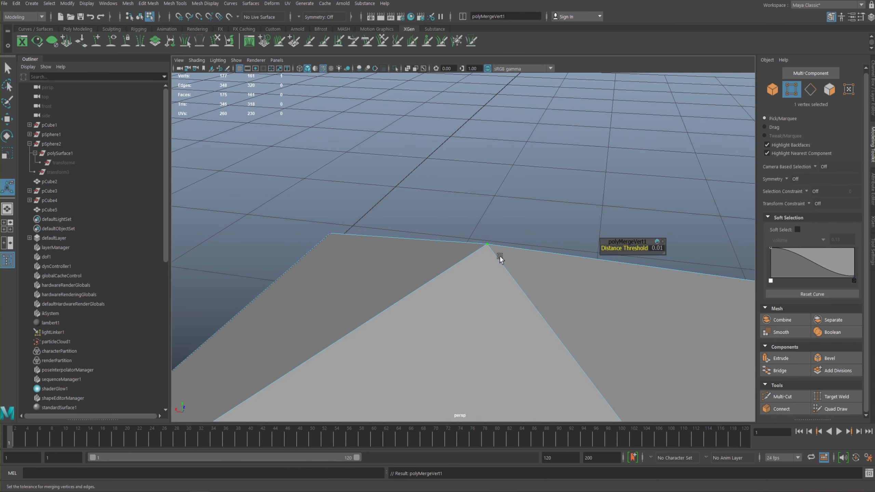
{"action": "left_click", "coordinate": [485, 244]}
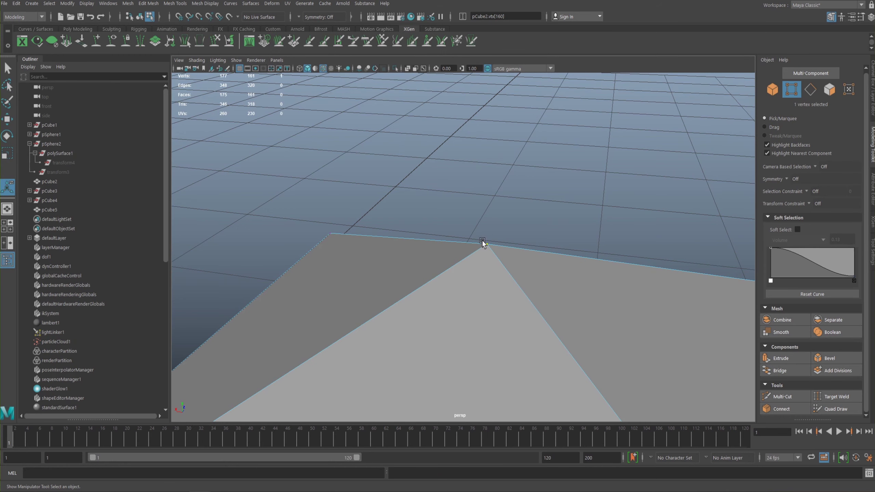
- Return to object mode, select the mesh, check its smoothed shape and switch back to the unsmoothed display
{"action": "left_click_drag", "start_coordinate": [420, 267], "coordinate": [433, 247], "text": "alt"}
{"action": "right_click_drag", "start_coordinate": [438, 245], "coordinate": [478, 223]}
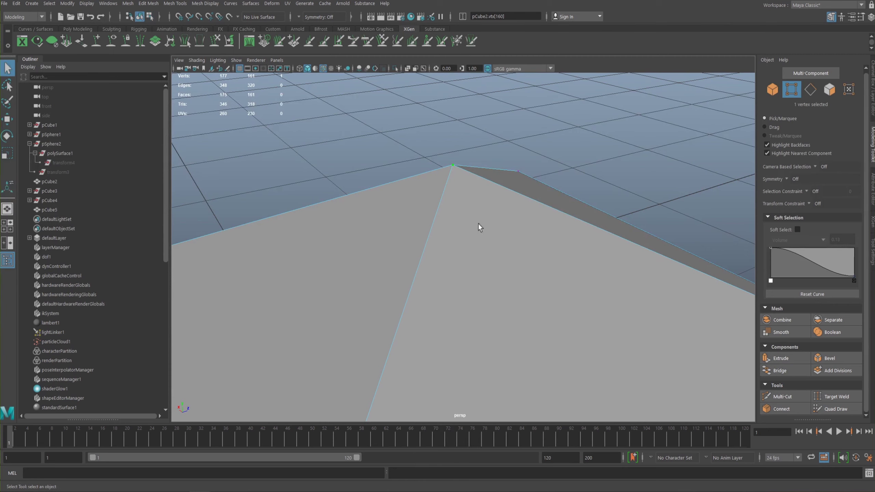
{"action": "left_click", "coordinate": [635, 145]}
{"action": "left_click", "coordinate": [458, 207]}
{"action": "left_click_drag", "start_coordinate": [445, 189], "coordinate": [406, 197], "text": "alt"}
{"action": "right_click_drag", "start_coordinate": [405, 198], "coordinate": [445, 233], "text": "alt"}
{"action": "left_click_drag", "start_coordinate": [444, 233], "coordinate": [468, 237], "text": "alt"}
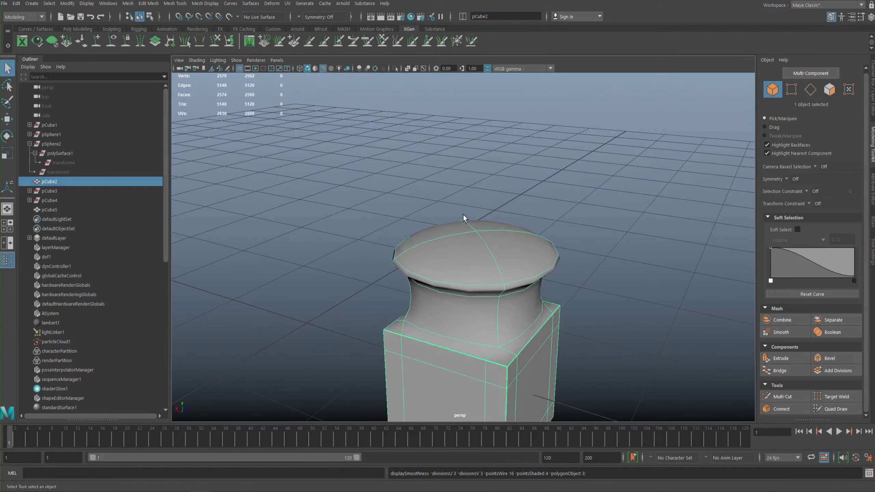
{"action": "left_click_drag", "start_coordinate": [476, 306], "coordinate": [477, 252], "text": "alt"}
{"action": "key", "text": "1"}
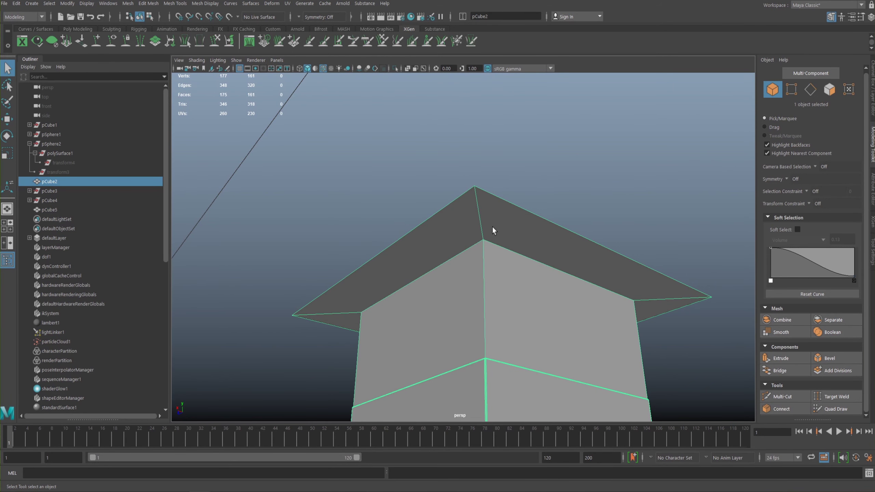
- Inspect the underside of the roof overhang and open the Insert Edge Loop Tool with its options
{"action": "middle_click_drag", "start_coordinate": [489, 232], "coordinate": [500, 249], "text": "alt"}
{"action": "mouse_move", "coordinate": [500, 249]}
{"action": "left_mouse_down", "text": "alt"}
{"action": "mouse_move", "coordinate": [617, 303]}
{"action": "mouse_move", "coordinate": [493, 247]}
{"action": "left_mouse_up", "text": "alt"}
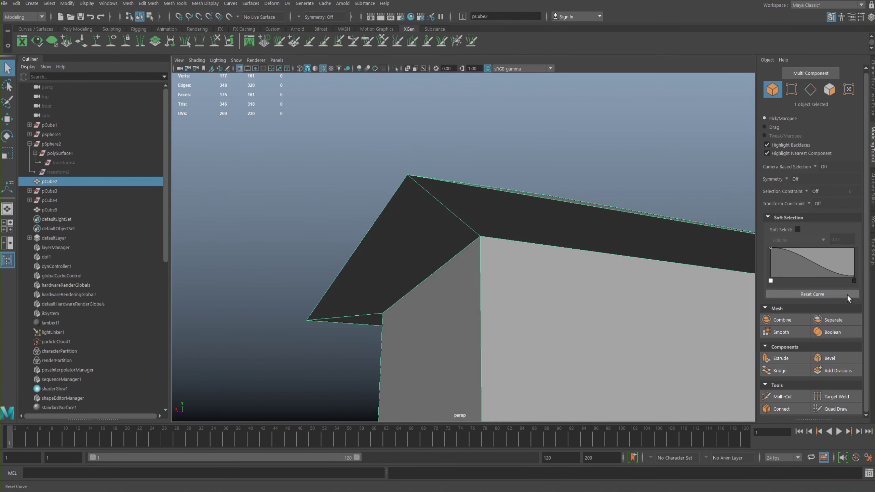
{"action": "scroll", "coordinate": [863, 309], "scroll_direction": "up", "scroll_amount": 1}
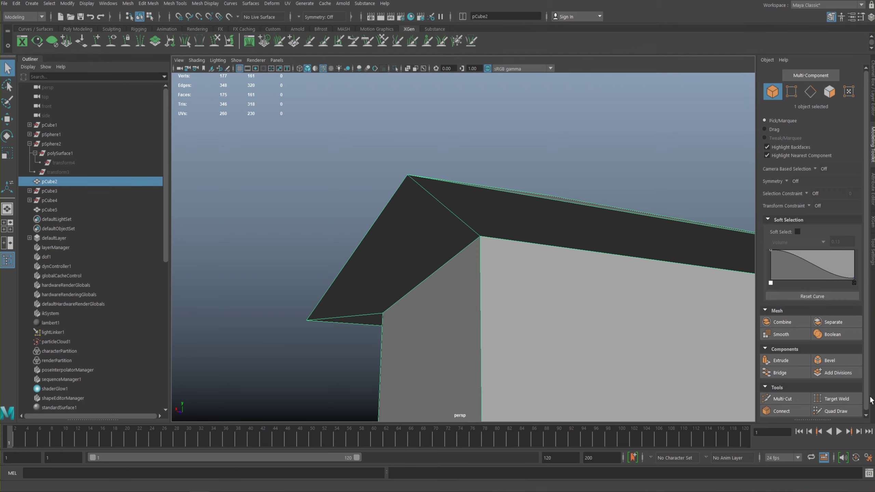
{"action": "left_click_drag", "start_coordinate": [444, 266], "coordinate": [664, 348], "text": "alt"}
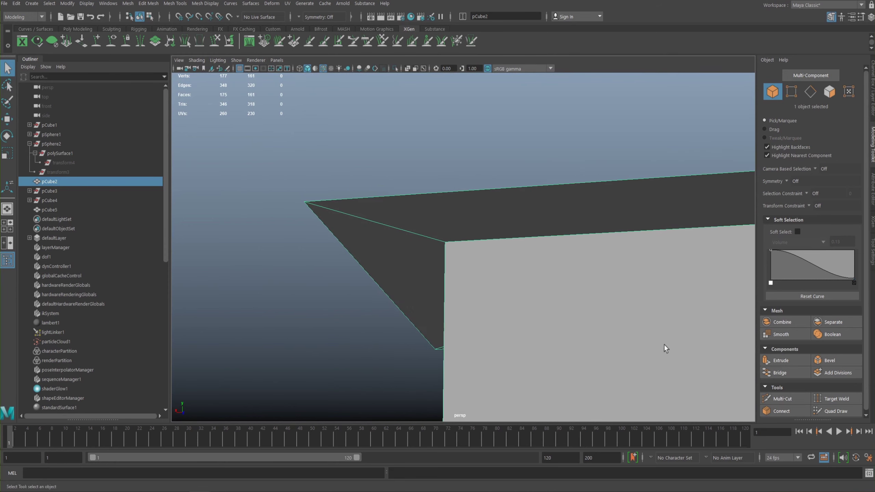
{"action": "left_click", "coordinate": [782, 399]}
{"action": "left_click_drag", "start_coordinate": [413, 286], "coordinate": [453, 201], "text": "alt"}
{"action": "right_click_drag", "start_coordinate": [430, 231], "coordinate": [429, 230]}
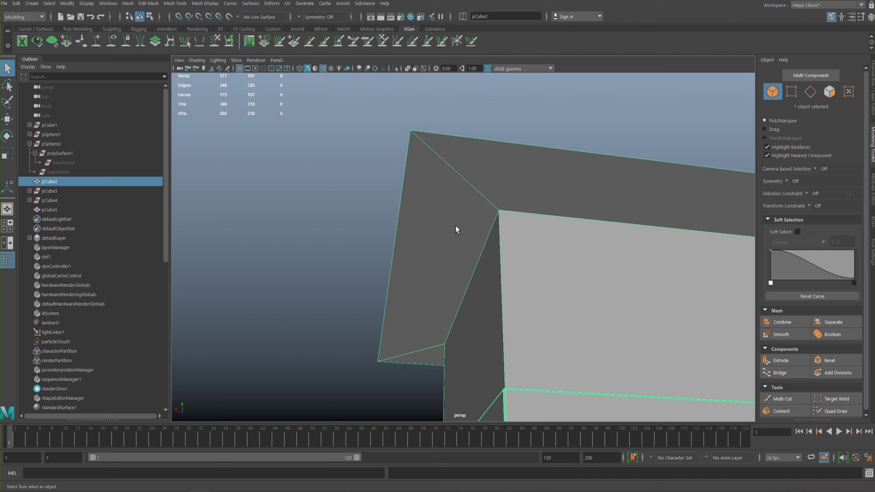
{"action": "right_click_drag", "start_coordinate": [464, 229], "coordinate": [441, 248], "text": "shift"}
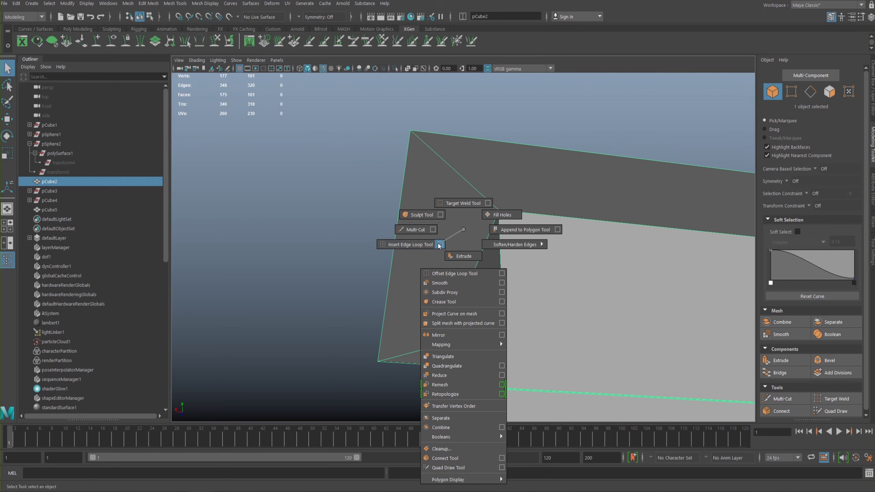
{"action": "right_click_drag", "start_coordinate": [441, 246], "coordinate": [439, 246], "text": "shift"}
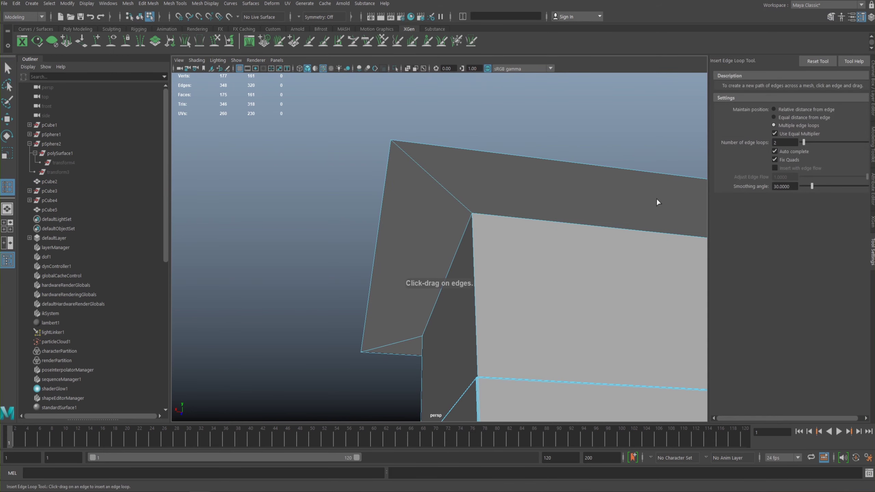
- Try the Relative distance from edge setting and return the Insert Edge Loop Tool to Multiple edge loops
{"action": "right_click_drag", "start_coordinate": [484, 231], "coordinate": [368, 190], "text": "alt"}
{"action": "left_click_drag", "start_coordinate": [368, 190], "coordinate": [469, 276], "text": "alt"}
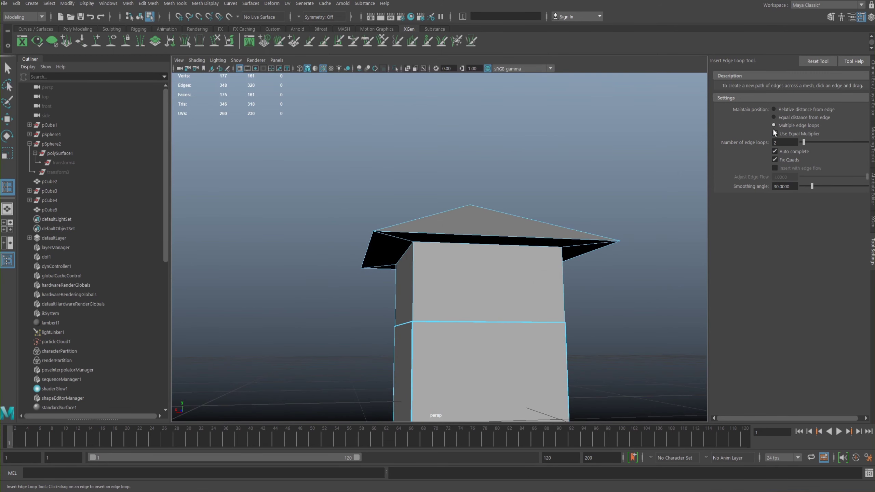
{"action": "left_click", "coordinate": [778, 110]}
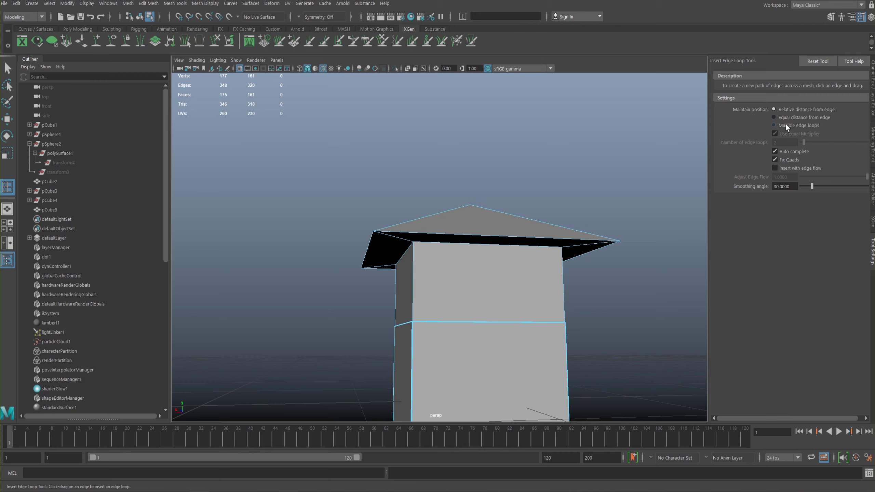
{"action": "left_click", "coordinate": [786, 126]}
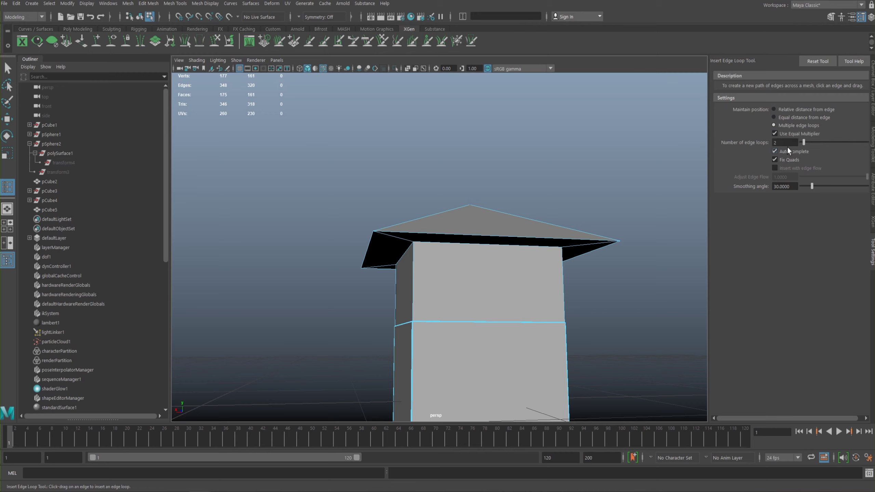
- Activate the mesh for edge loops at the overhang's underside and set Maintain position to Relative distance from edge
{"action": "left_click_drag", "start_coordinate": [342, 207], "coordinate": [376, 195], "text": "alt"}
{"action": "middle_click_drag", "start_coordinate": [377, 196], "coordinate": [405, 204], "text": "alt"}
{"action": "right_click_drag", "start_coordinate": [405, 204], "coordinate": [534, 256], "text": "alt"}
{"action": "middle_click_drag", "start_coordinate": [437, 211], "coordinate": [485, 223], "text": "alt"}
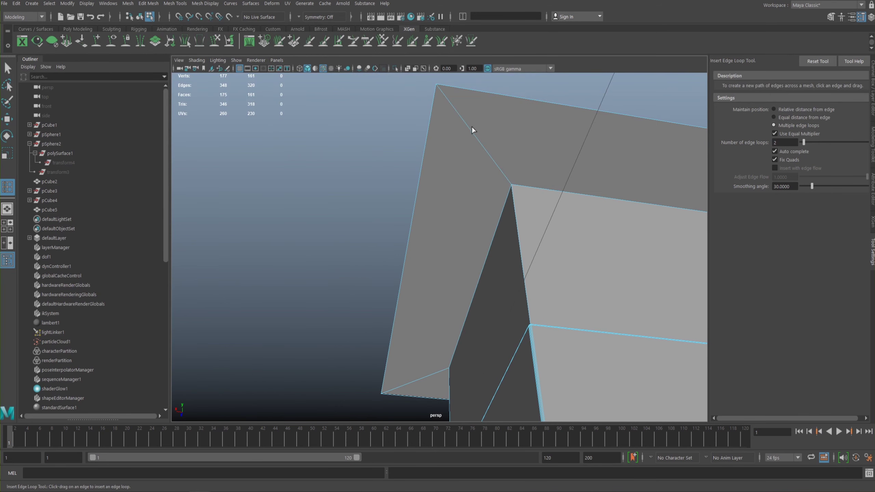
{"action": "left_click", "coordinate": [438, 305]}
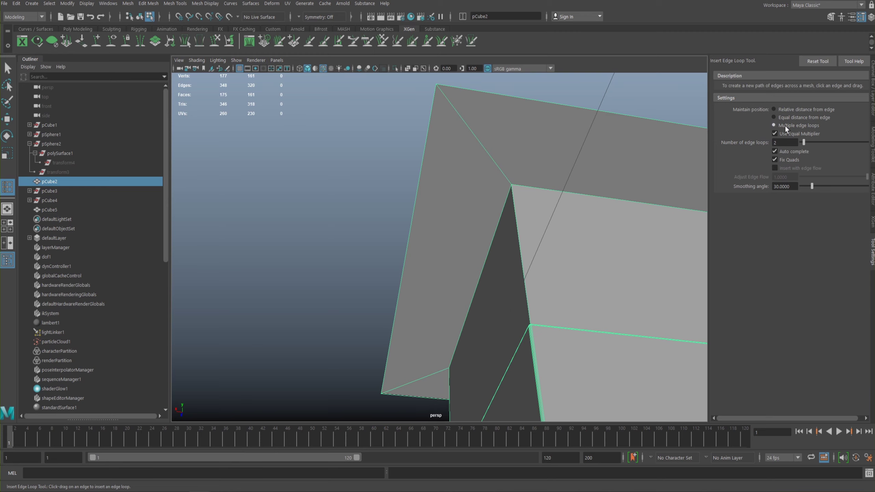
{"action": "left_click", "coordinate": [779, 109]}
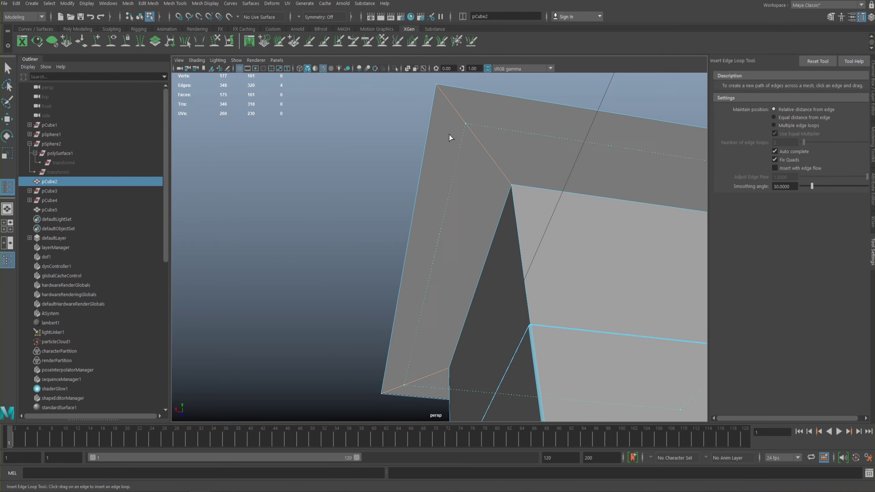
- Insert one edge loop around the overhang's underside, with the Insert Edge Loop Tool set to Multiple edge loops and 1 loop
{"action": "left_click_drag", "start_coordinate": [450, 137], "coordinate": [457, 148]}
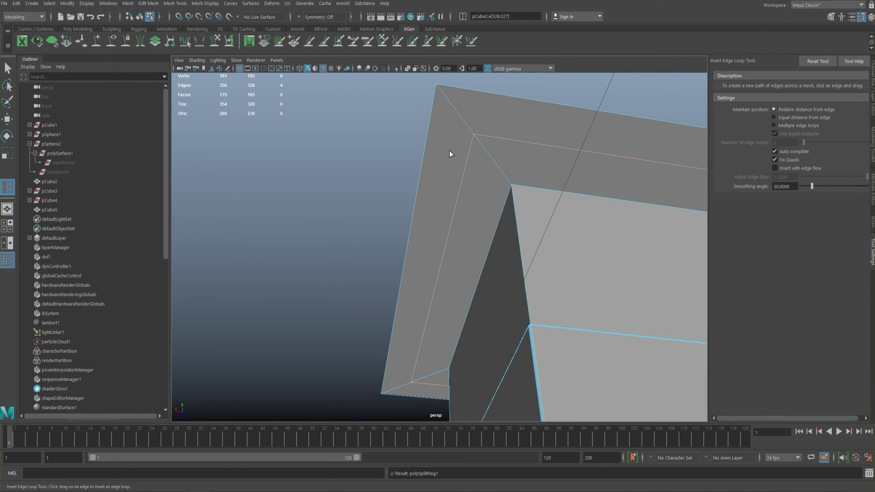
{"action": "key", "text": "ctrl+z"}
{"action": "left_click", "coordinate": [784, 125]}
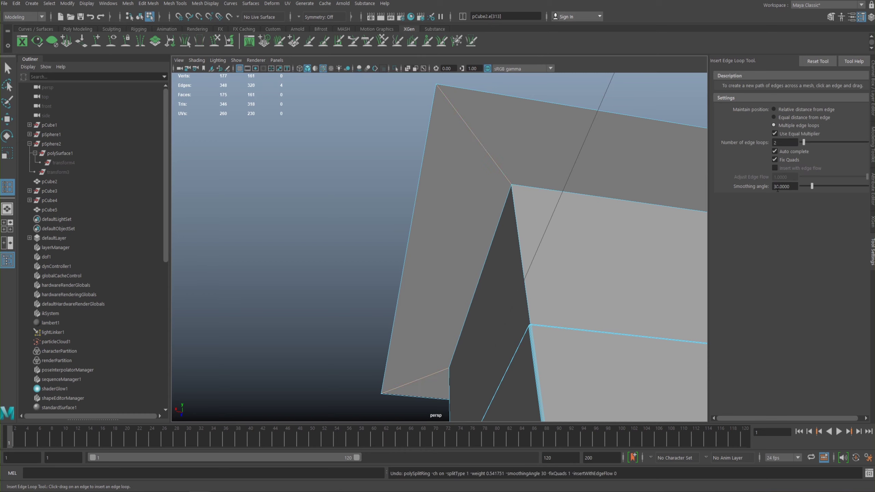
{"action": "type", "text": "1"}
{"action": "key", "text": "Return"}
{"action": "left_click", "coordinate": [477, 140]}
- Examine the new loop under the overhang and the roof, toggling the cage-and-smooth preview on and off
{"action": "mouse_move", "coordinate": [504, 190]}
{"action": "left_mouse_down", "text": "alt"}
{"action": "mouse_move", "coordinate": [398, 168]}
{"action": "mouse_move", "coordinate": [484, 168]}
{"action": "mouse_move", "coordinate": [492, 196]}
{"action": "mouse_move", "coordinate": [512, 206]}
{"action": "mouse_move", "coordinate": [483, 258]}
{"action": "mouse_move", "coordinate": [501, 198]}
{"action": "left_mouse_up", "text": "alt"}
{"action": "middle_click_drag", "start_coordinate": [502, 197], "coordinate": [541, 138], "text": "alt"}
{"action": "right_click_drag", "start_coordinate": [541, 138], "coordinate": [541, 174], "text": "alt"}
{"action": "left_click_drag", "start_coordinate": [540, 174], "coordinate": [544, 194], "text": "alt"}
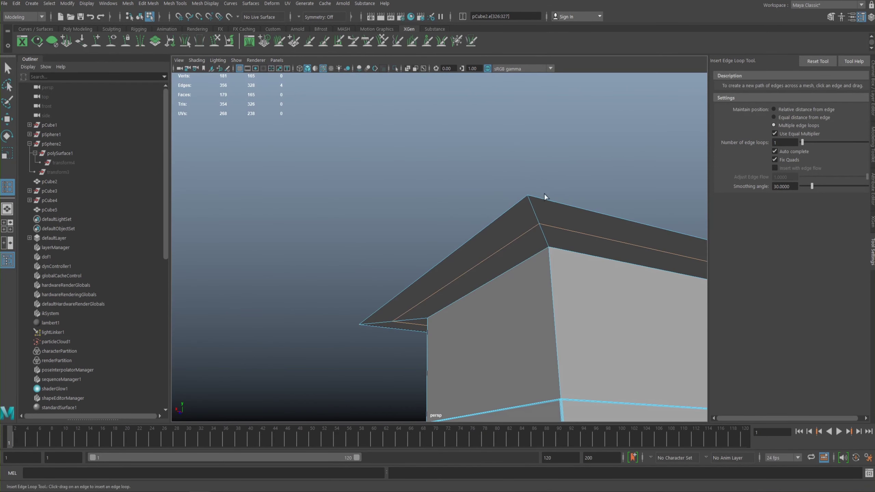
{"action": "right_click_drag", "start_coordinate": [544, 193], "coordinate": [469, 126], "text": "alt"}
{"action": "left_click_drag", "start_coordinate": [468, 126], "coordinate": [490, 80], "text": "alt"}
{"action": "key", "text": "2"}
{"action": "left_click_drag", "start_coordinate": [505, 135], "coordinate": [530, 203], "text": "alt"}
{"action": "key", "text": "1"}
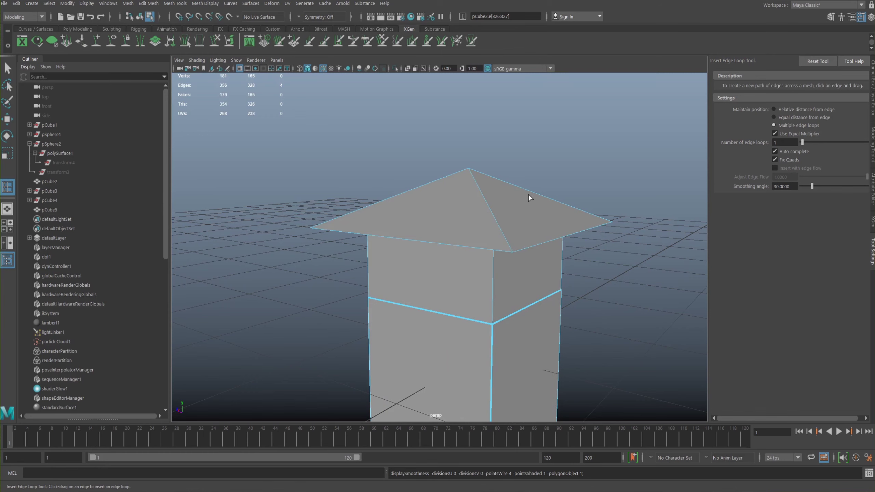
{"action": "scroll", "coordinate": [522, 220], "scroll_direction": "up", "scroll_amount": 6}
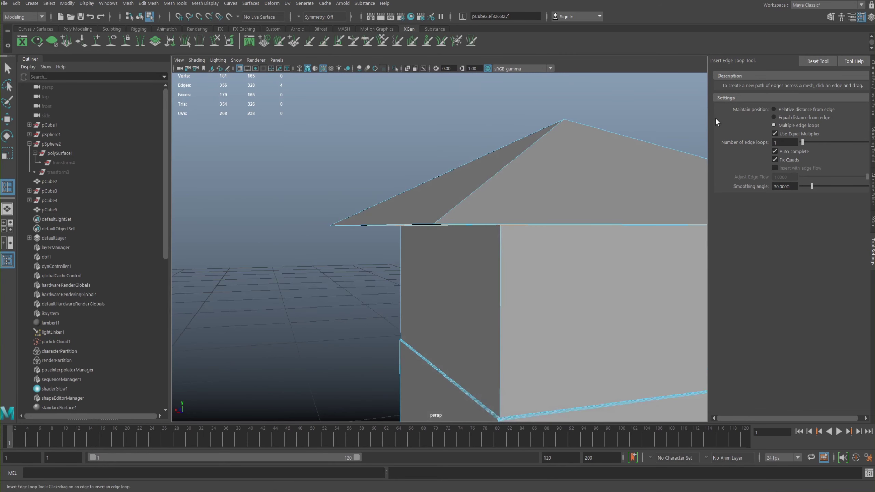
- Set Maintain position to Relative distance from edge and try to insert an edge loop across the roof's corner edge
{"action": "left_click", "coordinate": [773, 109]}
{"action": "left_click_drag", "start_coordinate": [699, 127], "coordinate": [492, 154], "text": "alt"}
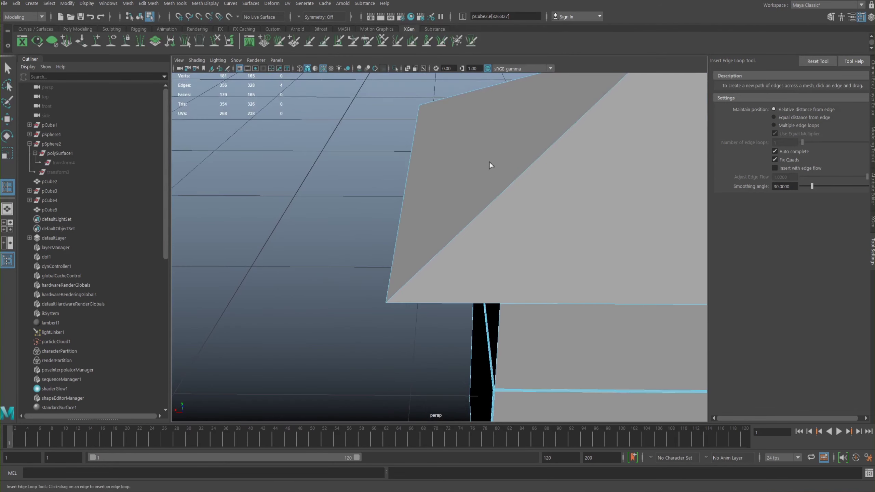
{"action": "left_click_drag", "start_coordinate": [431, 262], "coordinate": [449, 248], "text": "alt"}
{"action": "left_click", "coordinate": [461, 318]}
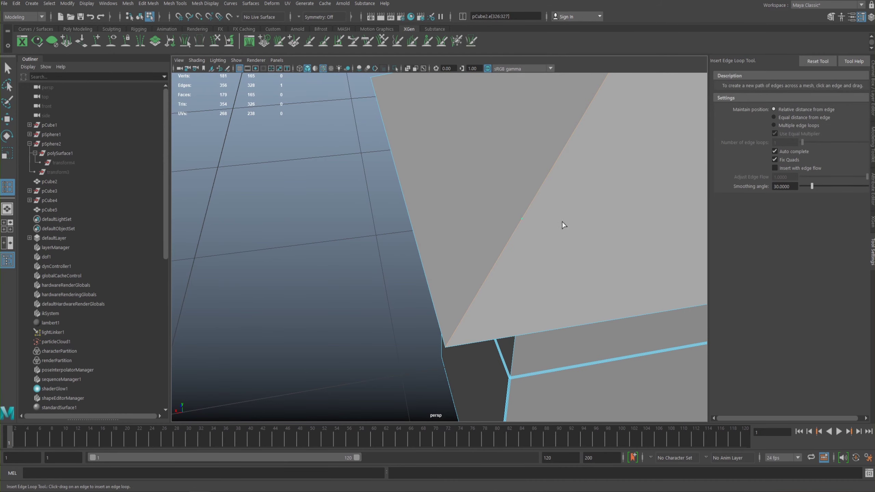
- Examine the roof's sloping triangular faces and corner edges from several sides
{"action": "middle_click_drag", "start_coordinate": [565, 222], "coordinate": [431, 207], "text": "alt"}
{"action": "left_click_drag", "start_coordinate": [512, 230], "coordinate": [534, 229], "text": "alt"}
{"action": "right_click_drag", "start_coordinate": [535, 229], "coordinate": [423, 179], "text": "alt"}
{"action": "left_click_drag", "start_coordinate": [424, 179], "coordinate": [531, 160], "text": "alt"}
{"action": "right_click_drag", "start_coordinate": [488, 172], "coordinate": [522, 185], "text": "alt"}
{"action": "left_click_drag", "start_coordinate": [504, 195], "coordinate": [424, 176], "text": "alt"}
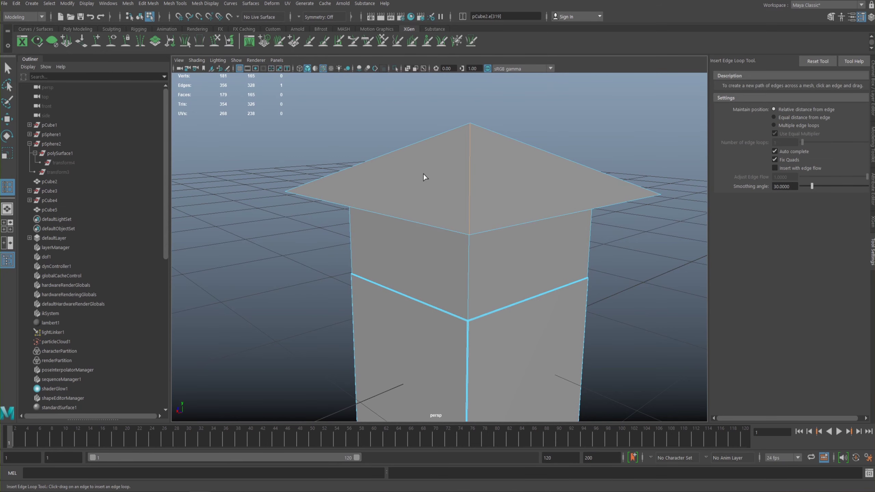
{"action": "right_click_drag", "start_coordinate": [404, 260], "coordinate": [596, 284], "text": "alt"}
{"action": "left_click_drag", "start_coordinate": [504, 272], "coordinate": [499, 197], "text": "alt"}
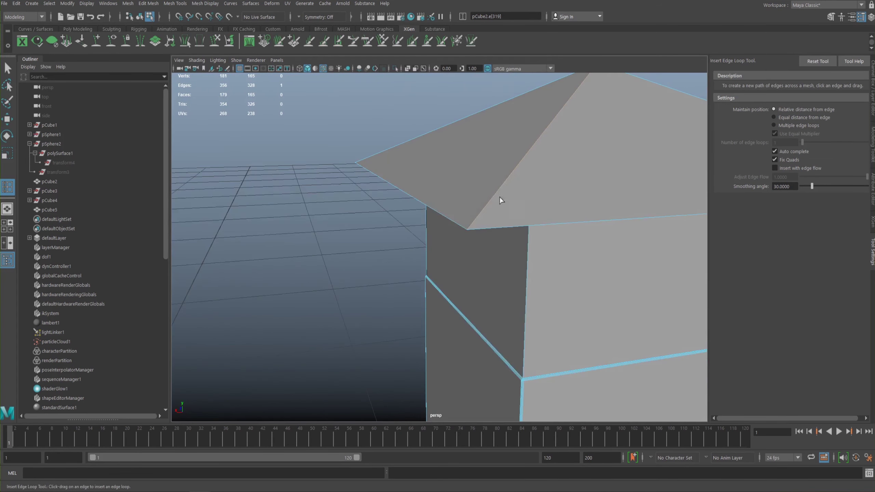
{"action": "left_click_drag", "start_coordinate": [511, 170], "coordinate": [362, 180], "text": "alt"}
{"action": "left_click_drag", "start_coordinate": [414, 192], "coordinate": [547, 244], "text": "alt"}
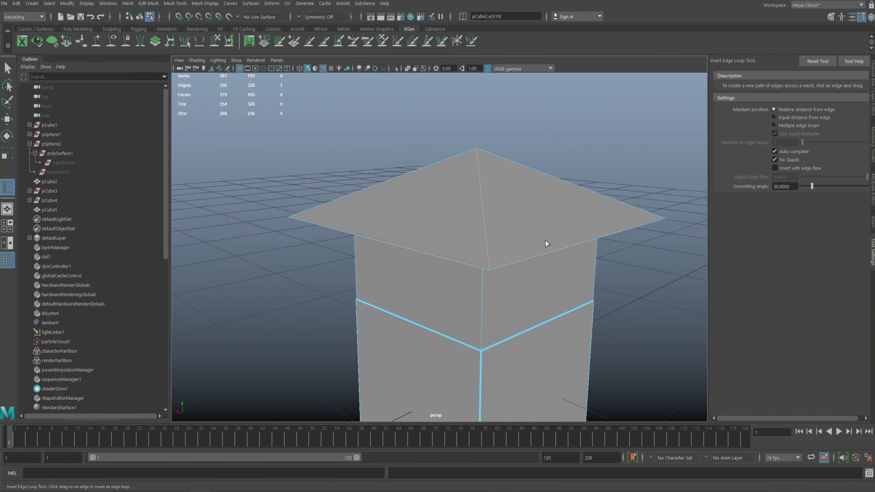
- Bring up the Modeling Toolkit and switch the mesh to face selection at the roof
{"action": "left_click", "coordinate": [872, 155]}
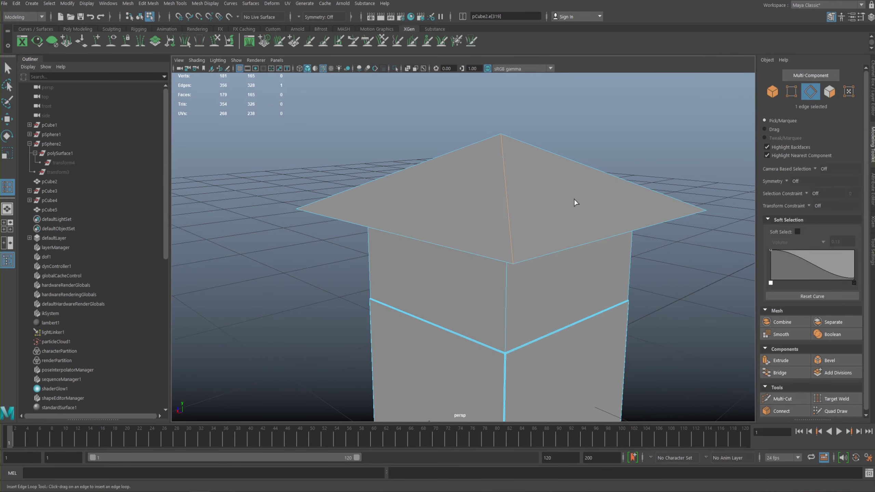
{"action": "mouse_move", "coordinate": [543, 200]}
{"action": "left_mouse_down", "text": "alt"}
{"action": "mouse_move", "coordinate": [613, 209]}
{"action": "mouse_move", "coordinate": [530, 195]}
{"action": "mouse_move", "coordinate": [565, 197]}
{"action": "mouse_move", "coordinate": [537, 197]}
{"action": "mouse_move", "coordinate": [564, 205]}
{"action": "mouse_move", "coordinate": [533, 203]}
{"action": "left_mouse_up", "text": "alt"}
{"action": "scroll", "coordinate": [530, 193], "scroll_direction": "up", "scroll_amount": 3}
{"action": "middle_click_drag", "start_coordinate": [527, 179], "coordinate": [548, 195], "text": "alt"}
{"action": "left_click_drag", "start_coordinate": [548, 195], "coordinate": [602, 210], "text": "alt"}
{"action": "left_click_drag", "start_coordinate": [469, 209], "coordinate": [458, 214], "text": "alt"}
{"action": "right_click_drag", "start_coordinate": [460, 214], "coordinate": [453, 236]}
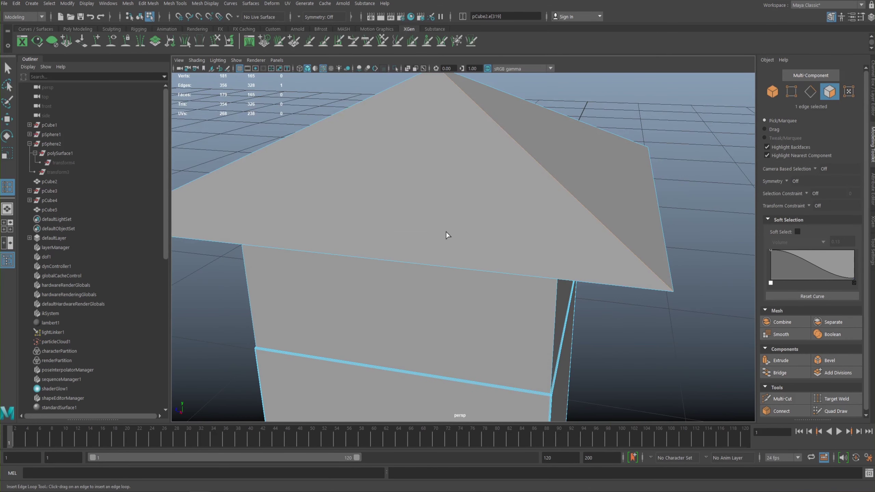
- Delete the roof's four sloping faces and one upper wall face behind them
{"action": "key", "text": "w"}
{"action": "left_click", "coordinate": [482, 177]}
{"action": "left_click", "coordinate": [562, 164], "text": "shift"}
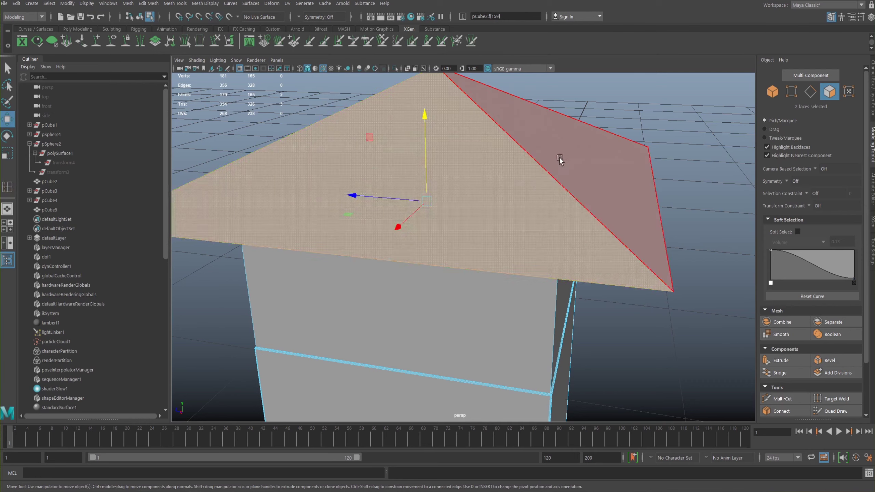
{"action": "key", "text": "Delete"}
{"action": "left_click", "coordinate": [564, 156]}
{"action": "key", "text": "Delete"}
{"action": "left_click", "coordinate": [540, 114]}
{"action": "key", "text": "Delete"}
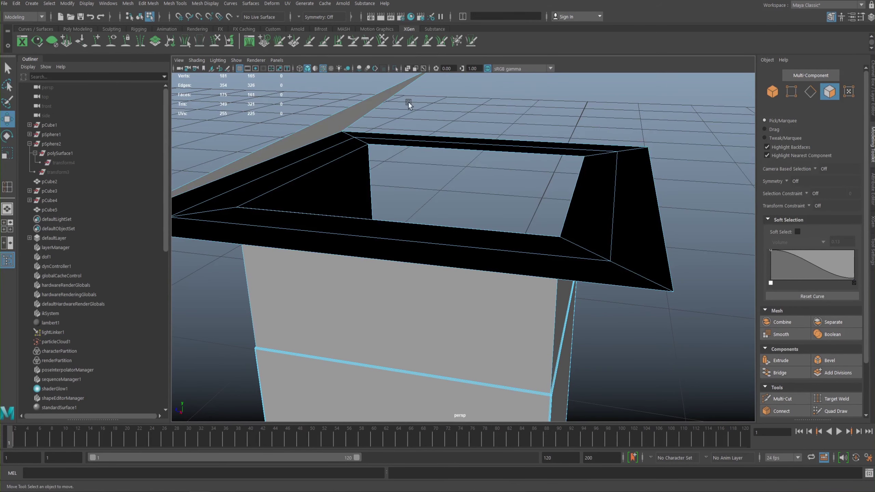
{"action": "left_click", "coordinate": [348, 107]}
{"action": "key", "text": "Delete"}
- Extrude the overhang's outer border edge loop upward and scale the new rim inward almost to a point, forming a sloped roof
{"action": "left_click_drag", "start_coordinate": [463, 234], "coordinate": [423, 238], "text": "alt"}
{"action": "right_click", "coordinate": [422, 235]}
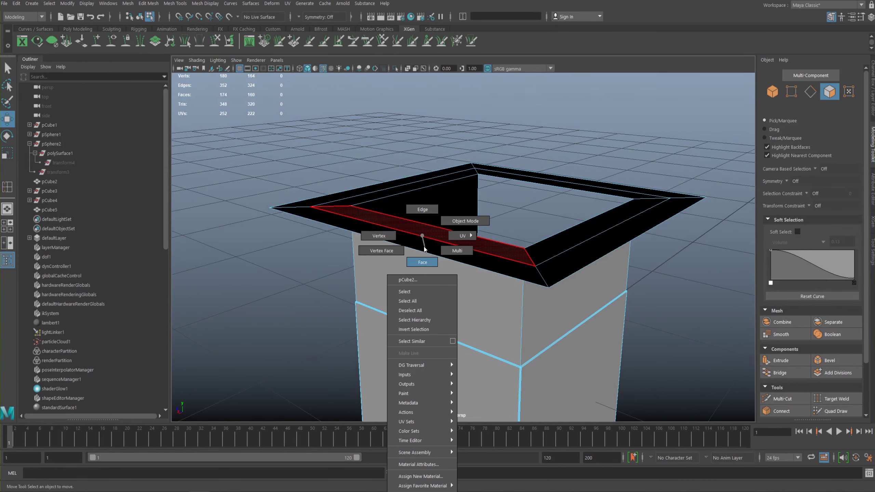
{"action": "left_click", "coordinate": [421, 209]}
{"action": "double_click", "coordinate": [445, 253]}
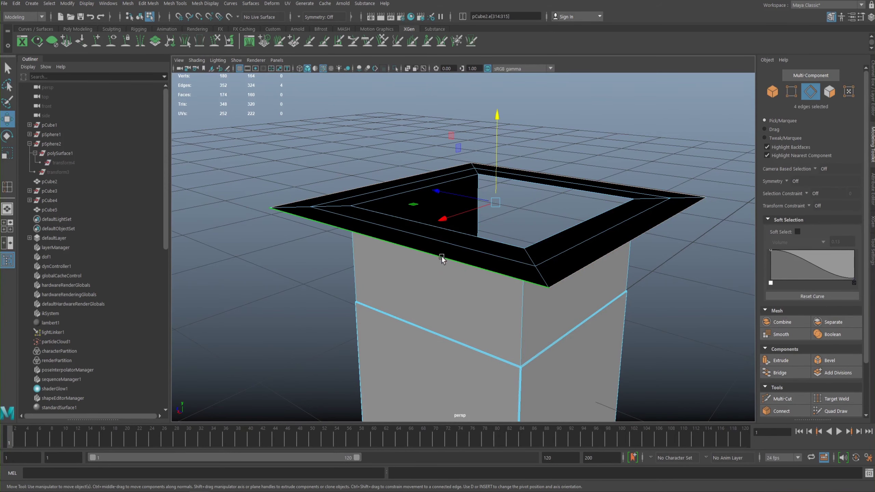
{"action": "left_click_drag", "start_coordinate": [514, 254], "coordinate": [441, 242], "text": "alt"}
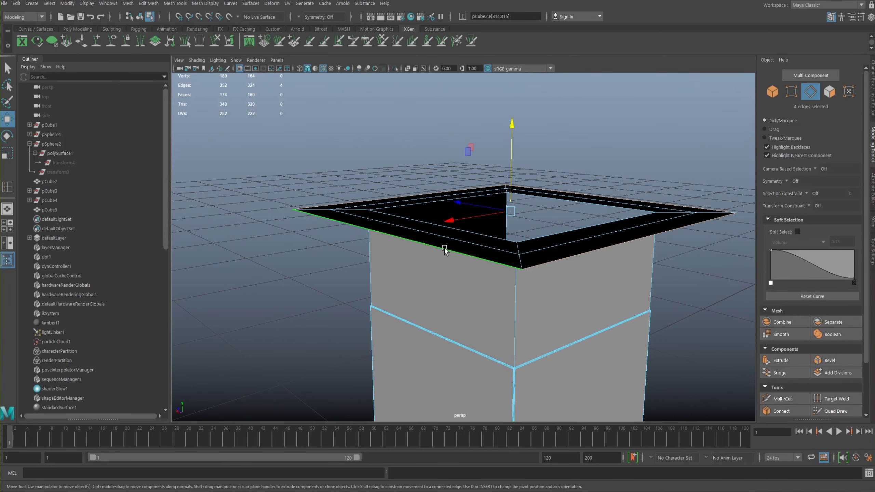
{"action": "left_click_drag", "start_coordinate": [444, 251], "coordinate": [437, 209], "text": "alt"}
{"action": "right_click_drag", "start_coordinate": [417, 188], "coordinate": [420, 193], "text": "shift"}
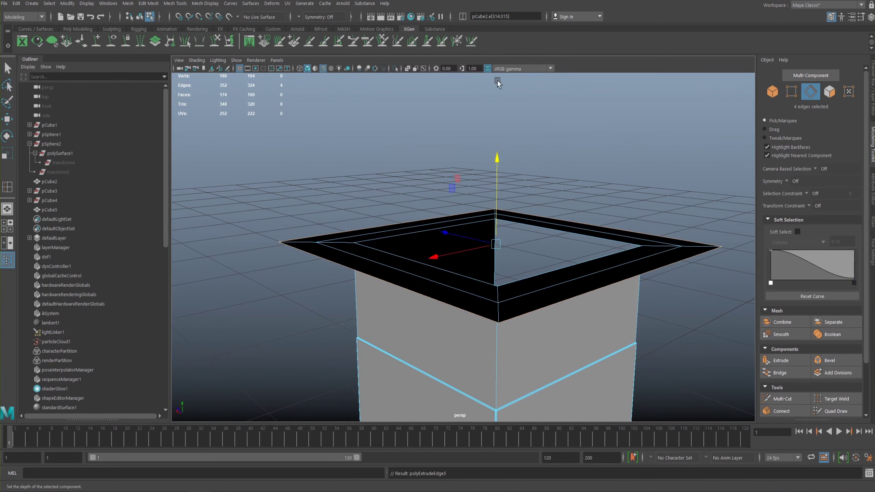
{"action": "key", "text": "w"}
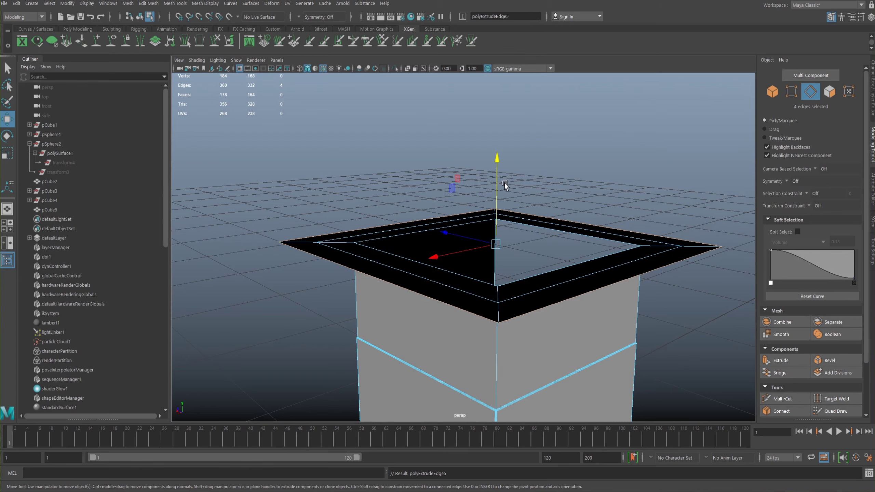
{"action": "left_click_drag", "start_coordinate": [497, 171], "coordinate": [521, 93]}
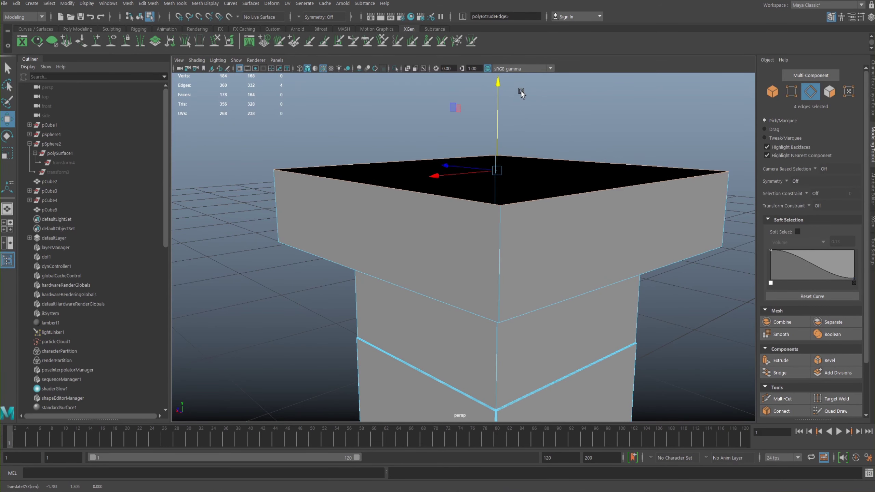
{"action": "key", "text": "r"}
{"action": "left_click_drag", "start_coordinate": [496, 171], "coordinate": [290, 266]}
- Return to object mode and select the whole tower mesh
{"action": "left_click_drag", "start_coordinate": [550, 220], "coordinate": [532, 219], "text": "alt"}
{"action": "right_click_drag", "start_coordinate": [533, 214], "coordinate": [573, 201]}
{"action": "left_click_drag", "start_coordinate": [569, 203], "coordinate": [527, 203], "text": "alt"}
{"action": "right_click_drag", "start_coordinate": [527, 203], "coordinate": [581, 204]}
{"action": "left_click", "coordinate": [630, 162]}
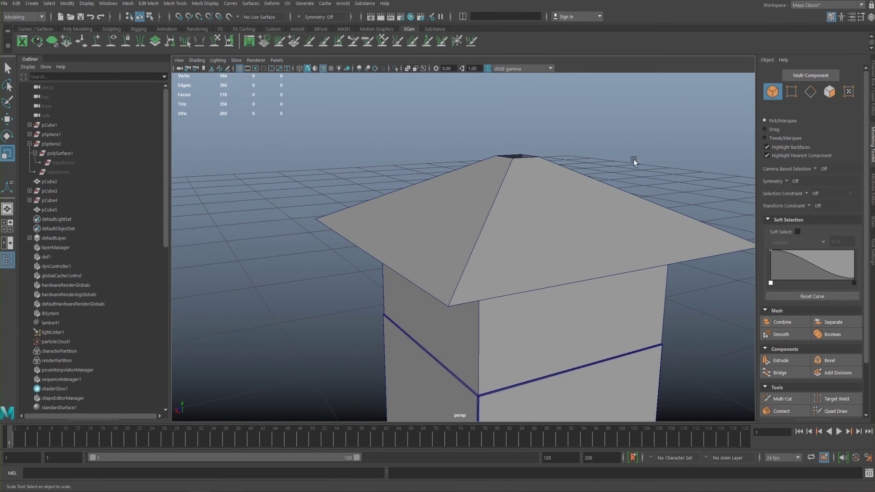
{"action": "left_click_drag", "start_coordinate": [533, 192], "coordinate": [524, 181], "text": "alt"}
{"action": "left_click", "coordinate": [516, 191]}
- Preview the mesh smoothed, inspect the rebuilt roof and the open wall side, and restore the unsmoothed display
{"action": "left_click_drag", "start_coordinate": [554, 208], "coordinate": [567, 195], "text": "alt"}
{"action": "key", "text": "3"}
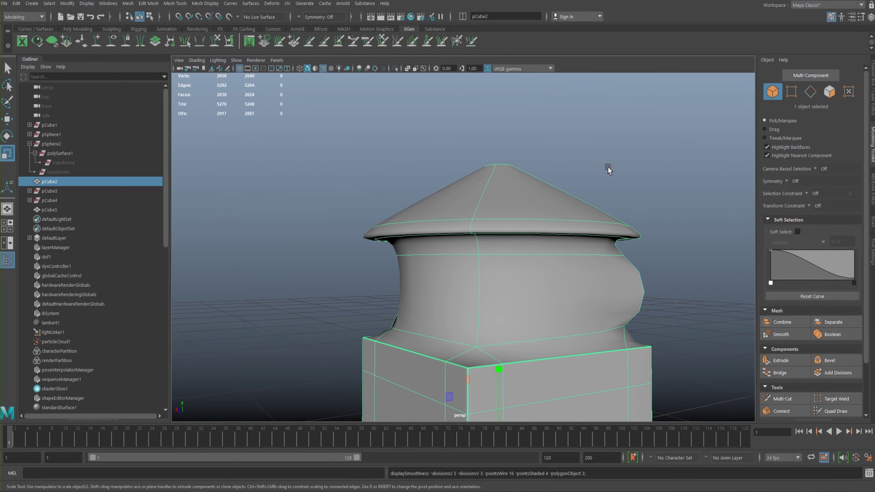
{"action": "left_click_drag", "start_coordinate": [568, 204], "coordinate": [510, 243], "text": "alt"}
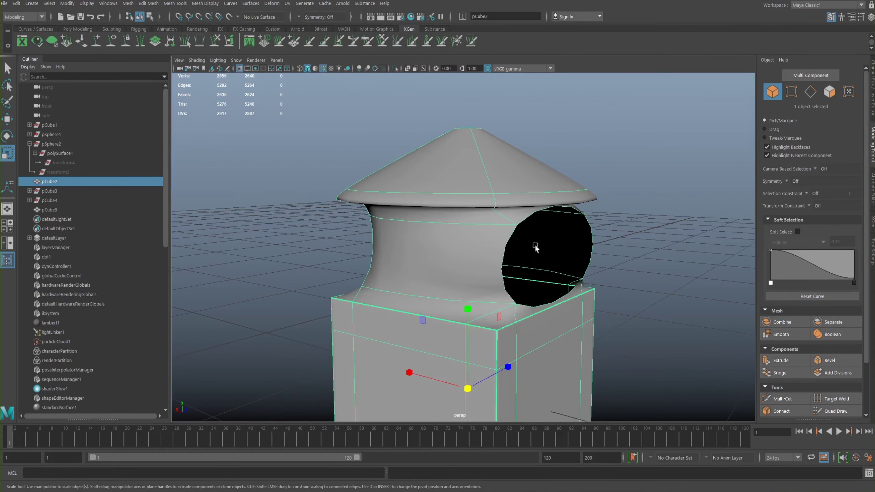
{"action": "left_click_drag", "start_coordinate": [613, 231], "coordinate": [469, 221], "text": "alt"}
{"action": "scroll", "coordinate": [521, 217], "scroll_direction": "up", "scroll_amount": 3}
{"action": "key", "text": "1"}
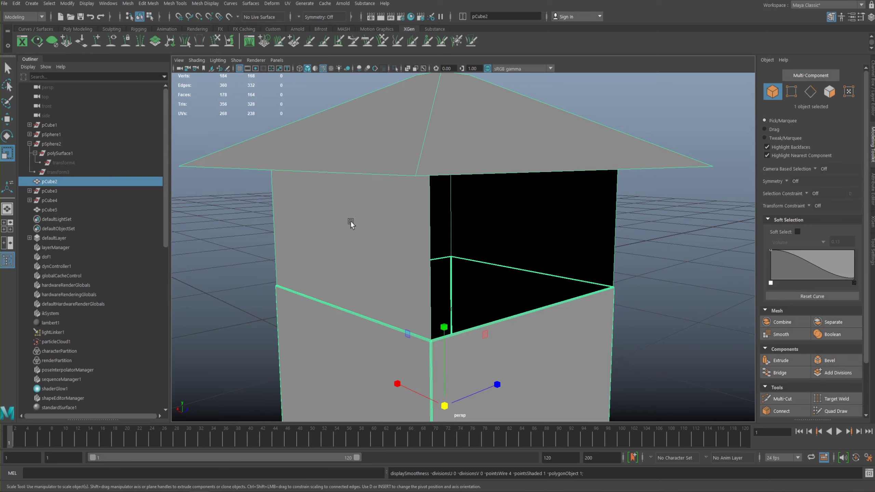
- Close the open upper wall by bridging the two vertical edges on either side of the hole
{"action": "left_click_drag", "start_coordinate": [359, 229], "coordinate": [406, 221], "text": "alt"}
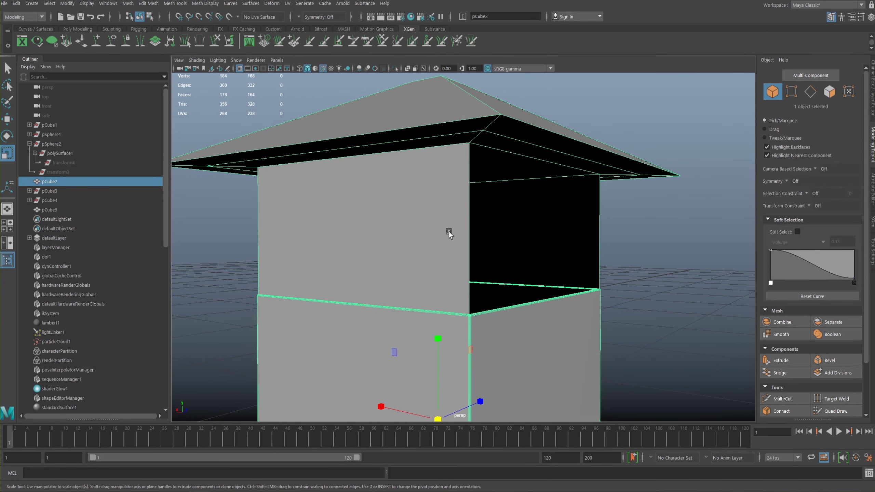
{"action": "right_click_drag", "start_coordinate": [458, 232], "coordinate": [454, 194]}
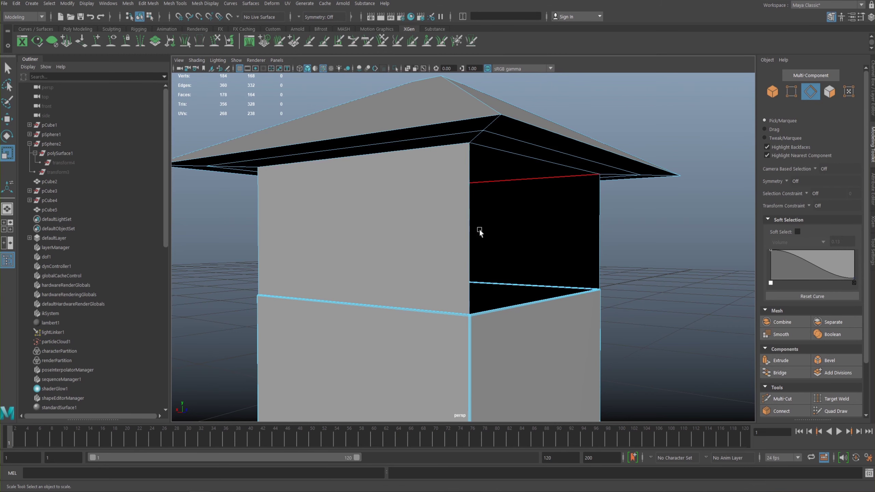
{"action": "left_click", "coordinate": [467, 245]}
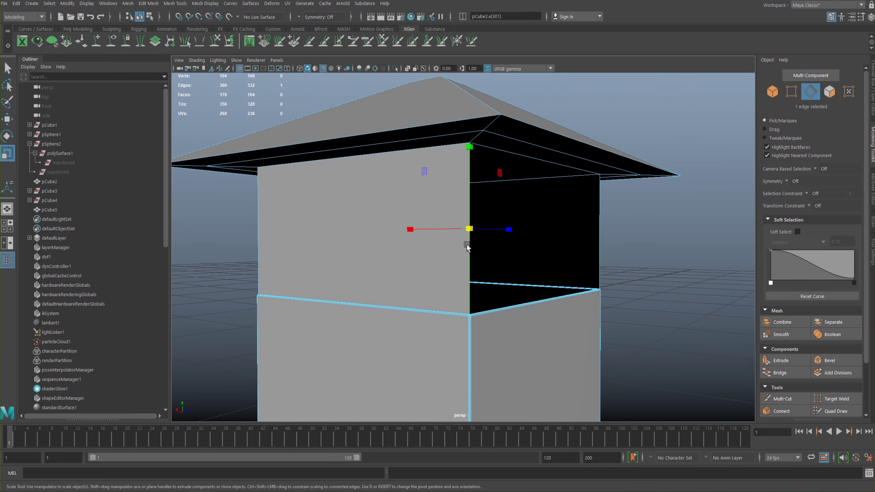
{"action": "left_click", "coordinate": [600, 232], "text": "shift"}
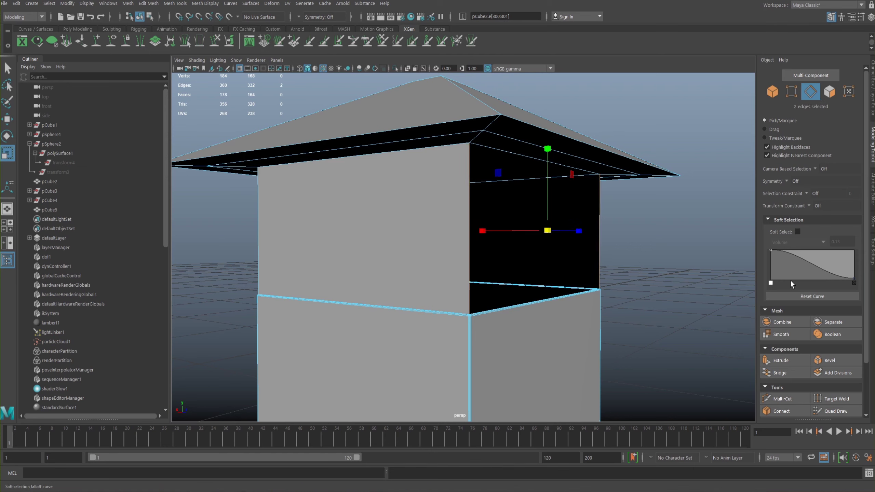
{"action": "scroll", "coordinate": [854, 297], "scroll_direction": "down", "scroll_amount": 3}
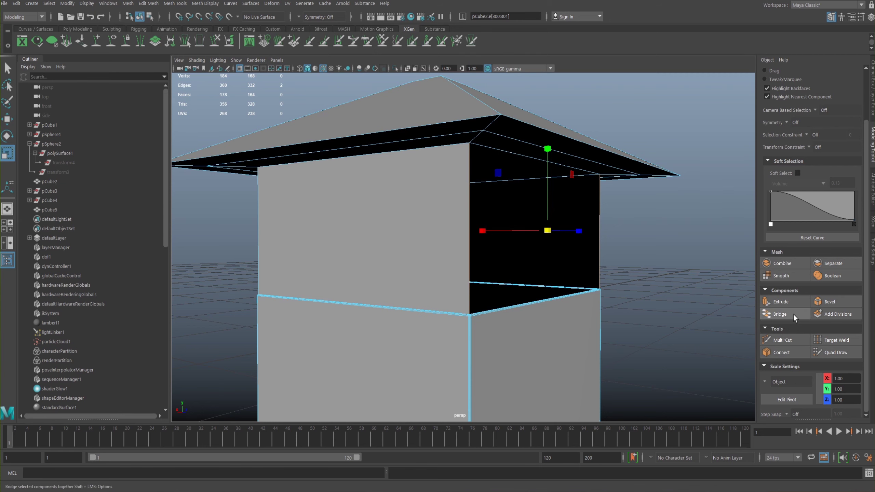
{"action": "left_click", "coordinate": [783, 315]}
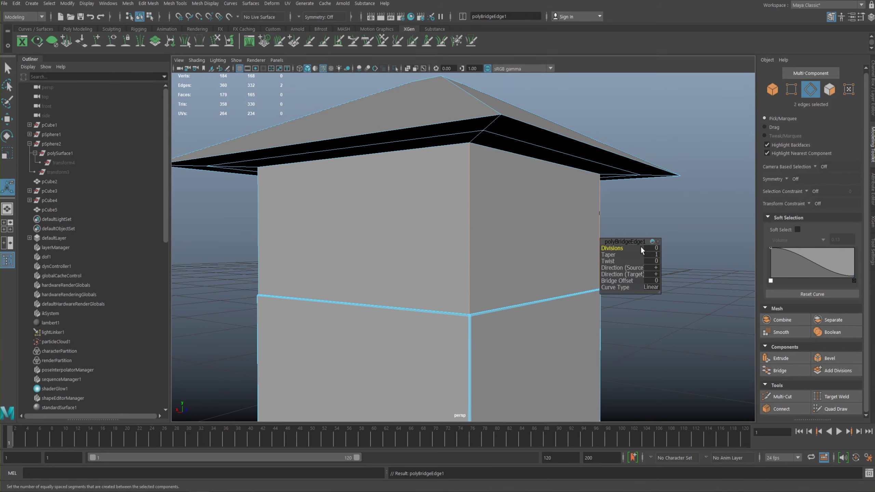
- Try different Divisions and Taper values on the new bridge and undo the changes
{"action": "mouse_move", "coordinate": [612, 247]}
{"action": "left_mouse_down"}
{"action": "mouse_move", "coordinate": [627, 257]}
{"action": "mouse_move", "coordinate": [646, 252]}
{"action": "mouse_move", "coordinate": [607, 254]}
{"action": "left_mouse_up"}
{"action": "key", "text": "ctrl+z"}
{"action": "key", "text": "ctrl+z"}
{"action": "key", "text": "ctrl+z"}
{"action": "key", "text": "ctrl+z"}
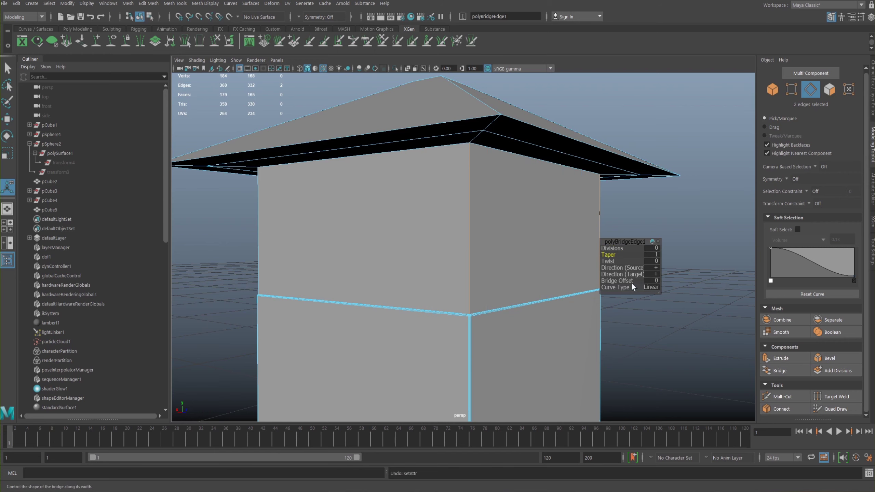
- Try a Twist on the bridge and undo it, try 1 division, and return Divisions to 0
{"action": "left_click", "coordinate": [609, 262]}
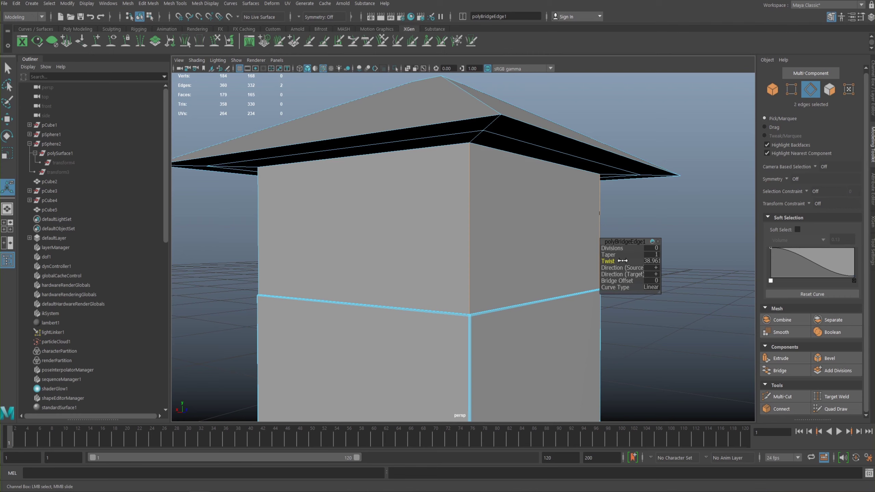
{"action": "left_click_drag", "start_coordinate": [610, 248], "coordinate": [630, 262]}
{"action": "key", "text": "ctrl+z"}
{"action": "left_click_drag", "start_coordinate": [617, 248], "coordinate": [605, 249]}
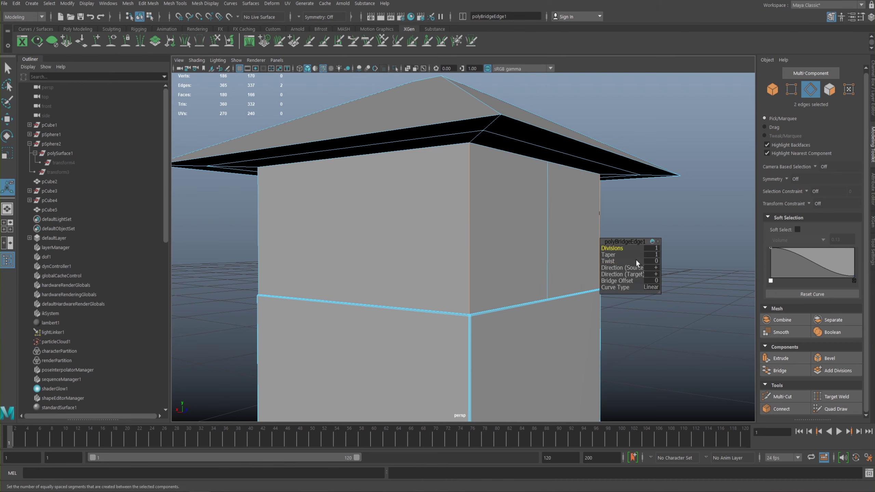
{"action": "left_click_drag", "start_coordinate": [611, 248], "coordinate": [577, 262]}
- Return to object mode, reselect the tower mesh and view the closed wall
{"action": "mouse_move", "coordinate": [533, 218]}
{"action": "left_mouse_down", "text": "alt"}
{"action": "mouse_move", "coordinate": [454, 221]}
{"action": "mouse_move", "coordinate": [522, 230]}
{"action": "left_mouse_up", "text": "alt"}
{"action": "right_click_drag", "start_coordinate": [525, 228], "coordinate": [552, 221]}
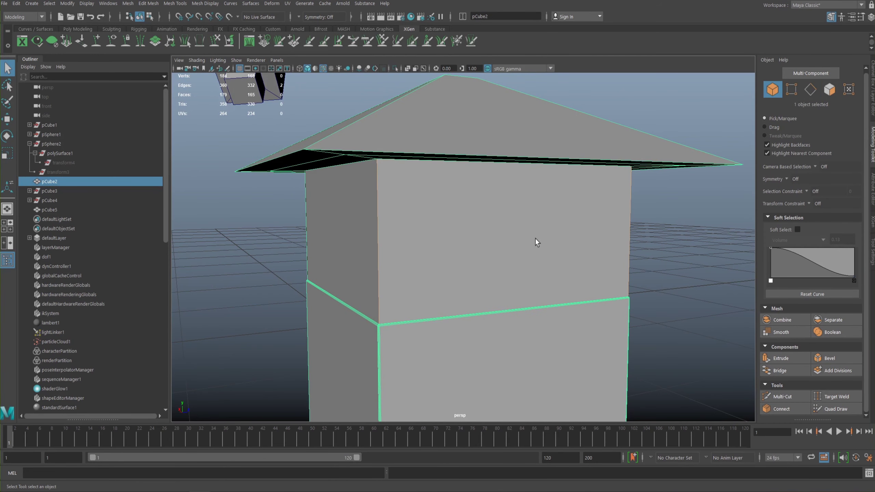
{"action": "left_click", "coordinate": [644, 264]}
{"action": "left_click", "coordinate": [567, 230]}
{"action": "right_click", "coordinate": [554, 232]}
{"action": "right_click_drag", "start_coordinate": [560, 227], "coordinate": [559, 226]}
{"action": "left_click_drag", "start_coordinate": [547, 237], "coordinate": [552, 224], "text": "alt"}
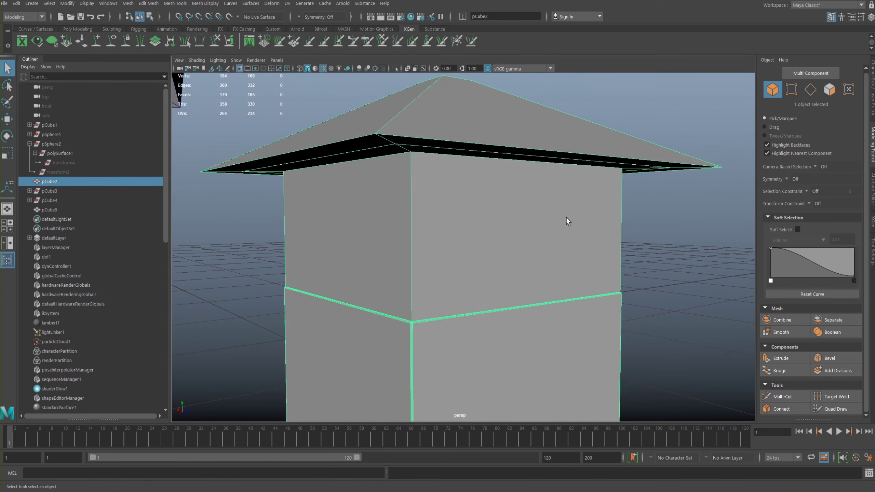
- Delete the tower's upper wall face below the roof again and return to object mode
{"action": "left_click_drag", "start_coordinate": [535, 172], "coordinate": [668, 248], "text": "alt"}
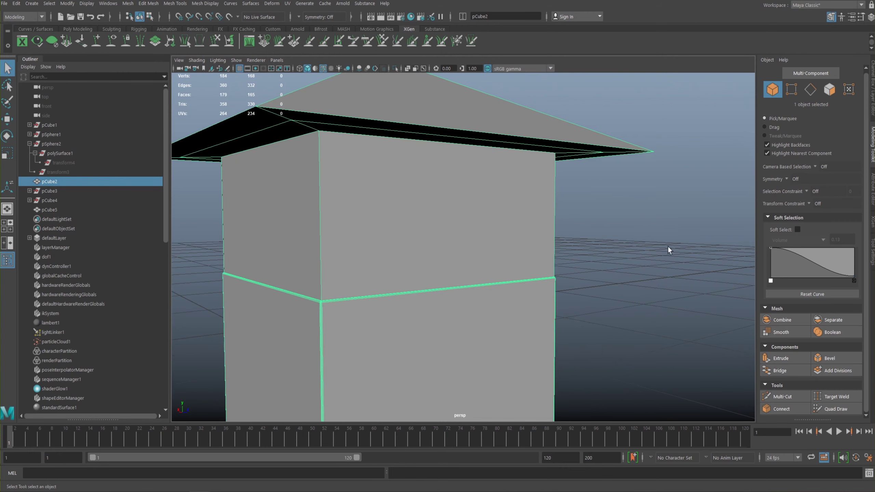
{"action": "left_click", "coordinate": [655, 331]}
{"action": "middle_click_drag", "start_coordinate": [544, 222], "coordinate": [587, 216], "text": "alt"}
{"action": "scroll", "coordinate": [606, 226], "scroll_direction": "up", "scroll_amount": 3}
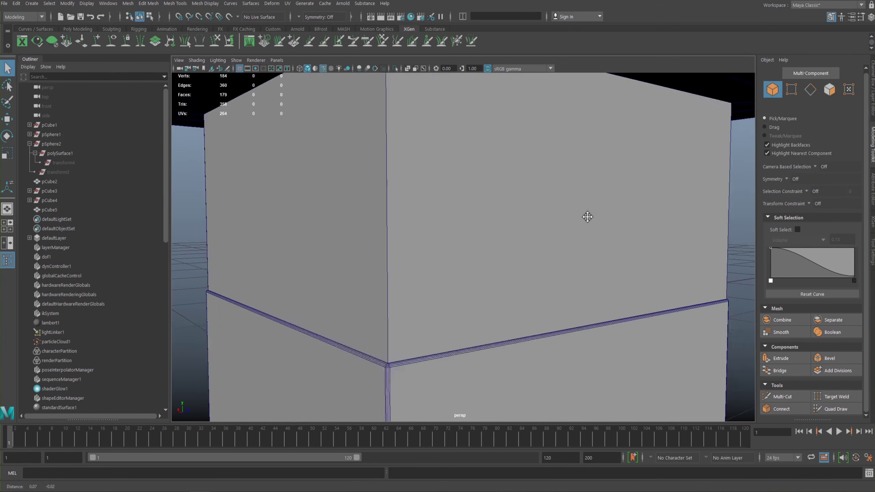
{"action": "left_click", "coordinate": [507, 228]}
{"action": "mouse_move", "coordinate": [507, 228]}
{"action": "left_mouse_down", "text": "alt"}
{"action": "mouse_move", "coordinate": [493, 203]}
{"action": "mouse_move", "coordinate": [501, 219]}
{"action": "left_mouse_up", "text": "alt"}
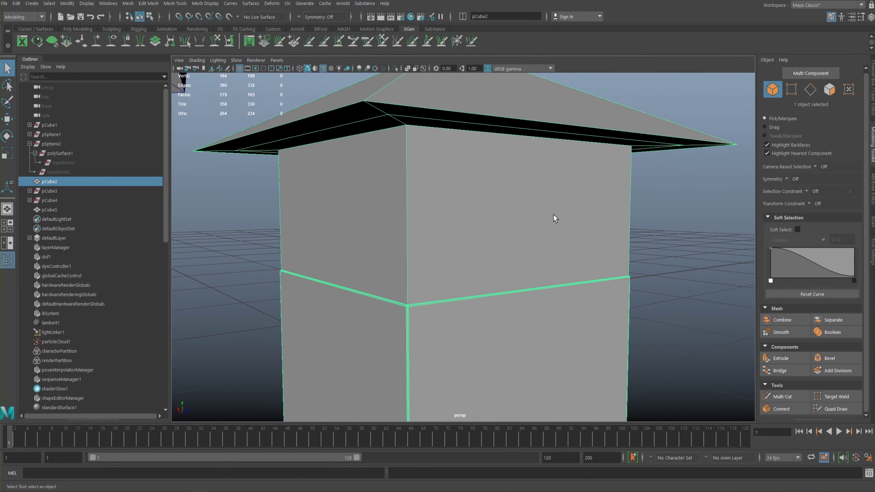
{"action": "right_click_drag", "start_coordinate": [558, 221], "coordinate": [561, 231]}
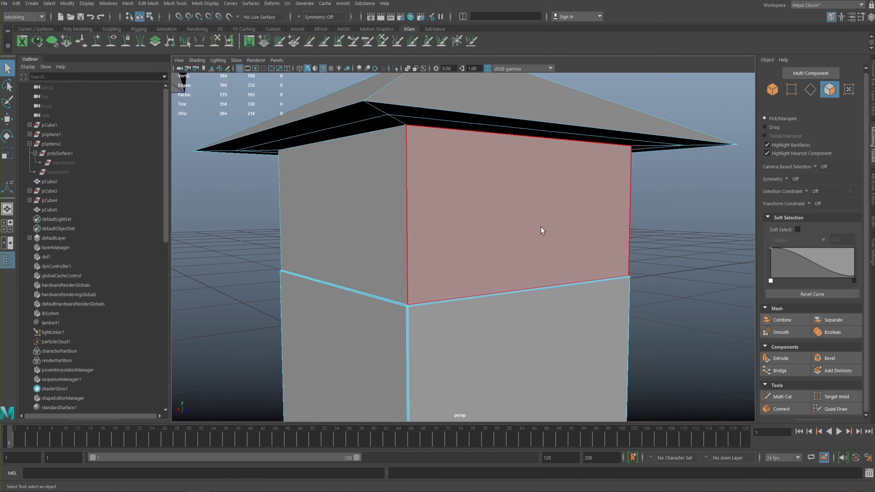
{"action": "left_click", "coordinate": [531, 229]}
{"action": "key", "text": "Delete"}
{"action": "left_click_drag", "start_coordinate": [545, 224], "coordinate": [565, 189], "text": "alt"}
{"action": "right_click_drag", "start_coordinate": [550, 213], "coordinate": [603, 203]}
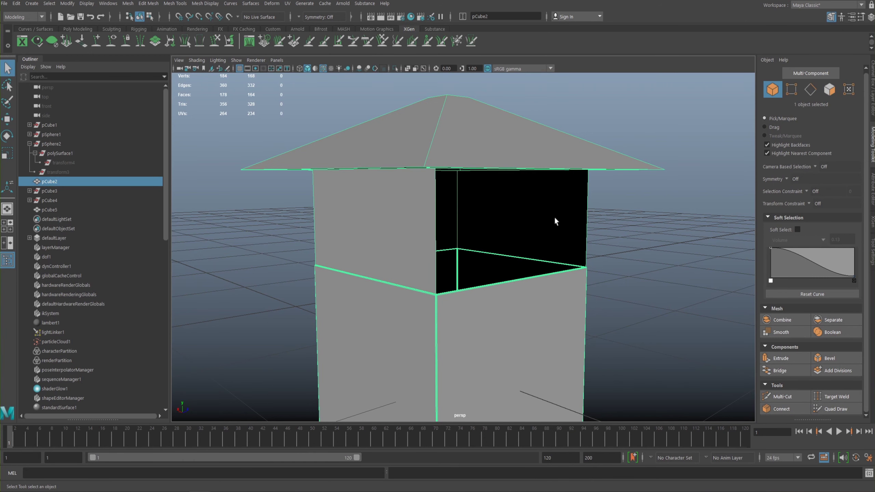
- Fill the open upper wall with the Append to Polygon tool between its two vertical edges, and undo the fill
{"action": "mouse_move", "coordinate": [562, 236]}
{"action": "right_mouse_down", "text": "shift"}
{"action": "mouse_move", "coordinate": [573, 228]}
{"action": "mouse_move", "coordinate": [564, 235]}
{"action": "right_mouse_up", "text": "shift"}
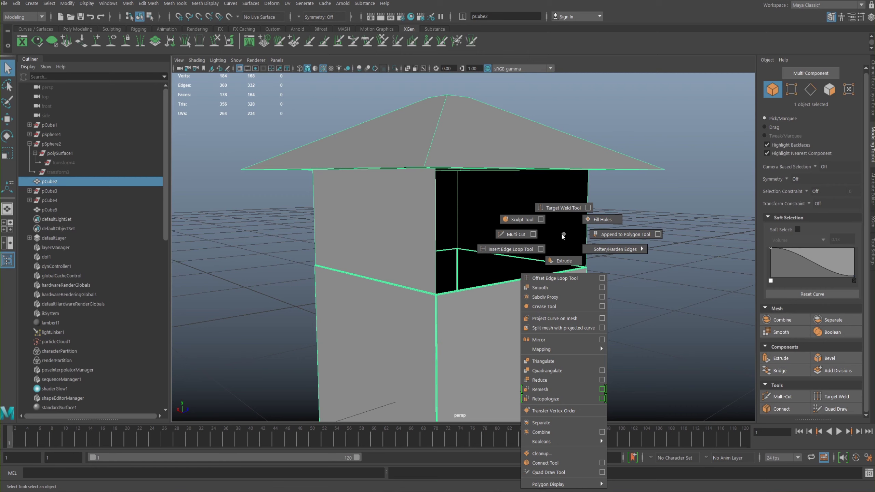
{"action": "right_click_drag", "start_coordinate": [563, 236], "coordinate": [562, 237], "text": "shift"}
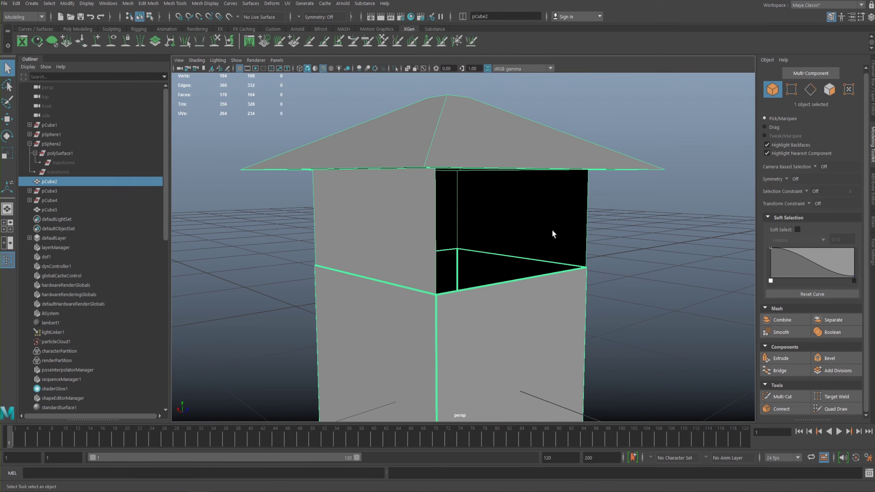
{"action": "right_click_drag", "start_coordinate": [555, 228], "coordinate": [605, 231], "text": "shift"}
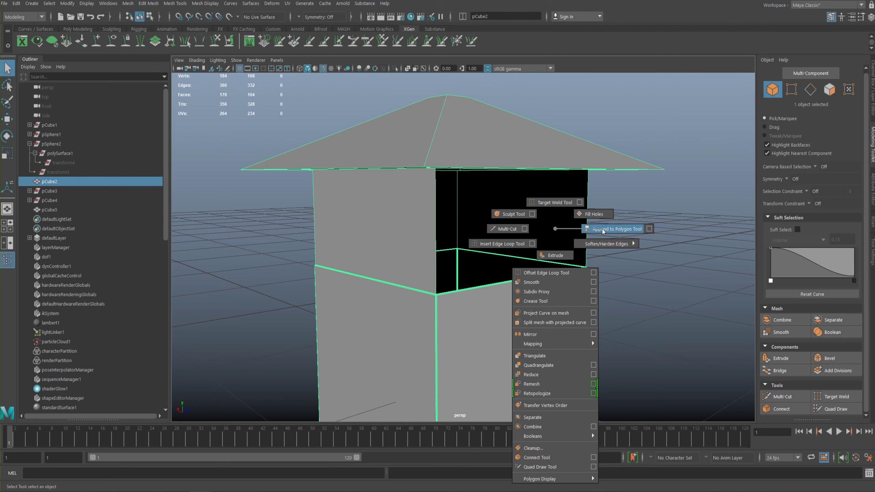
{"action": "right_click_drag", "start_coordinate": [603, 233], "coordinate": [603, 232], "text": "shift"}
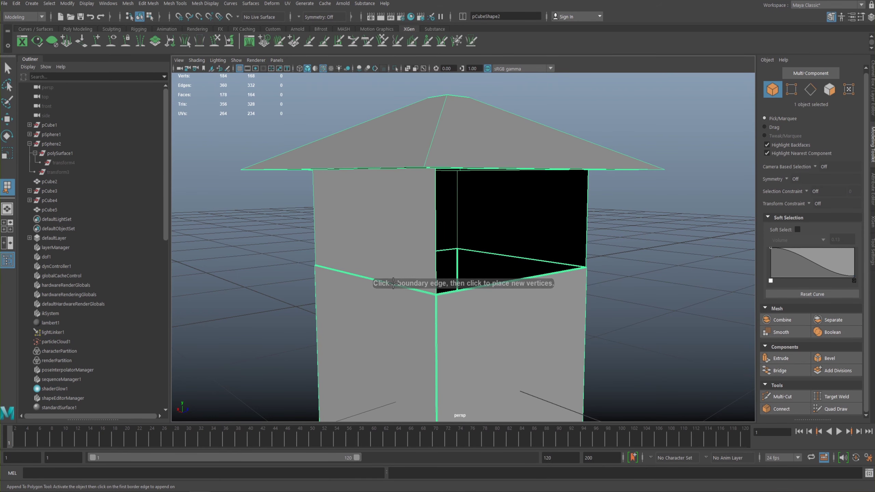
{"action": "left_click_drag", "start_coordinate": [430, 219], "coordinate": [508, 204], "text": "alt"}
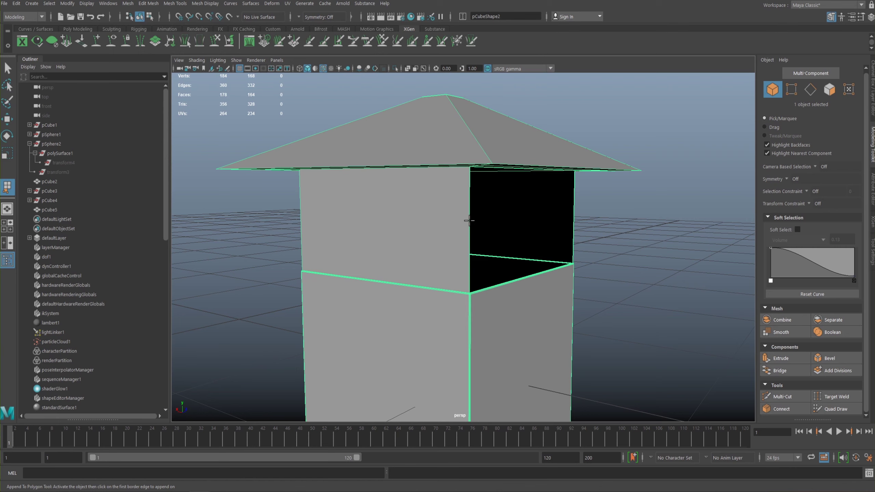
{"action": "left_click", "coordinate": [469, 218]}
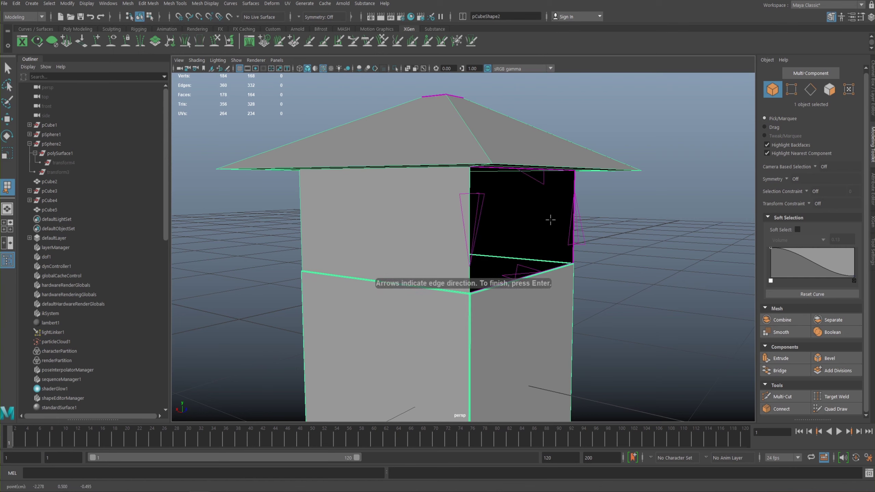
{"action": "left_click", "coordinate": [573, 219]}
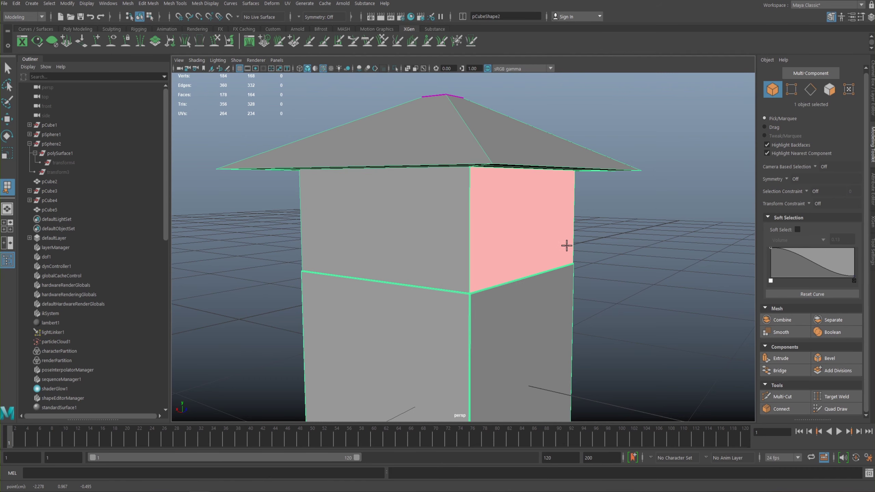
{"action": "key", "text": "Return"}
{"action": "left_click_drag", "start_coordinate": [521, 236], "coordinate": [561, 177], "text": "alt"}
{"action": "key", "text": "ctrl+z"}
{"action": "left_click_drag", "start_coordinate": [545, 223], "coordinate": [497, 248], "text": "alt"}
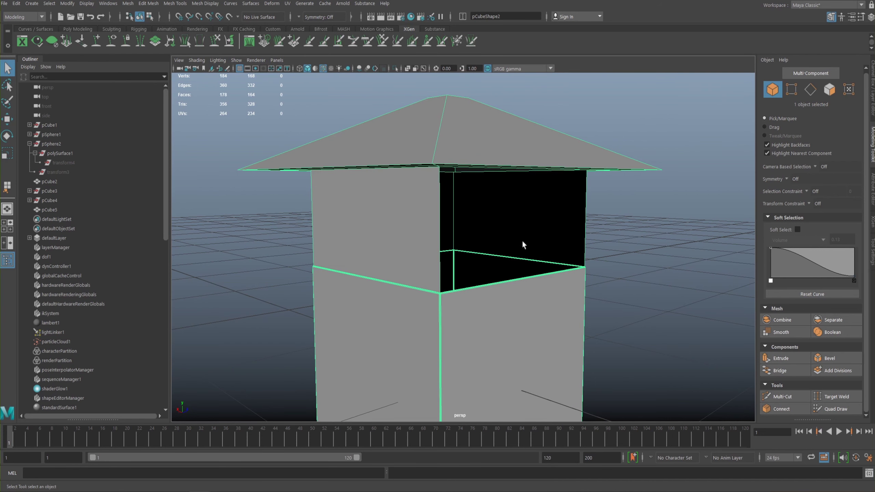
- Start an appended polygon from the vertical edge beside the hole, place free points away from the opening and try to undo them
{"action": "right_click", "coordinate": [529, 234], "text": "shift"}
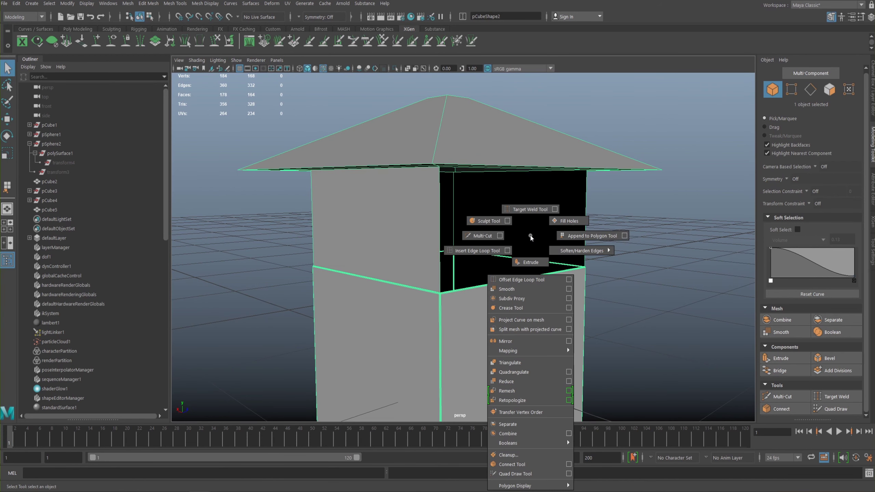
{"action": "right_click_drag", "start_coordinate": [531, 235], "coordinate": [580, 239], "text": "shift"}
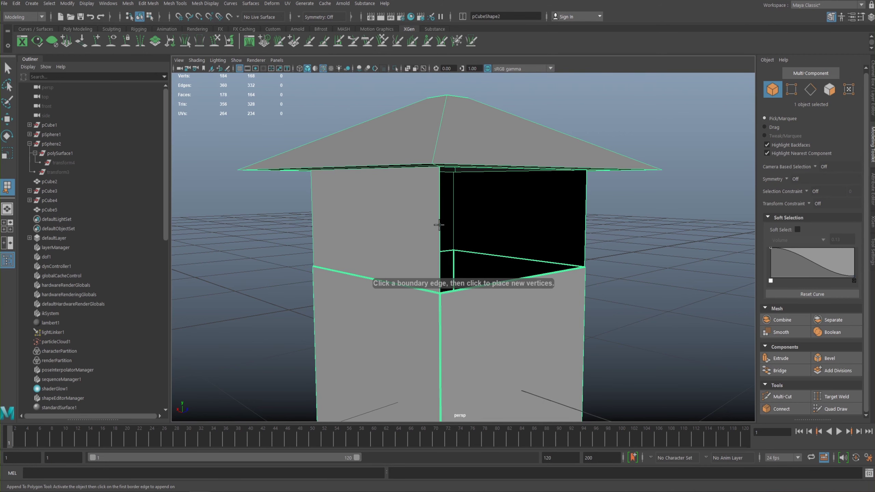
{"action": "left_click", "coordinate": [442, 249]}
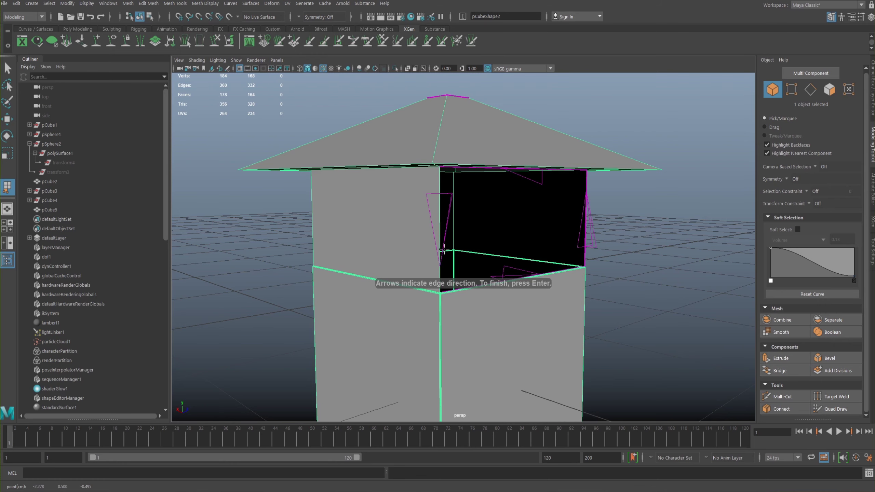
{"action": "left_click_drag", "start_coordinate": [490, 240], "coordinate": [463, 238], "text": "alt"}
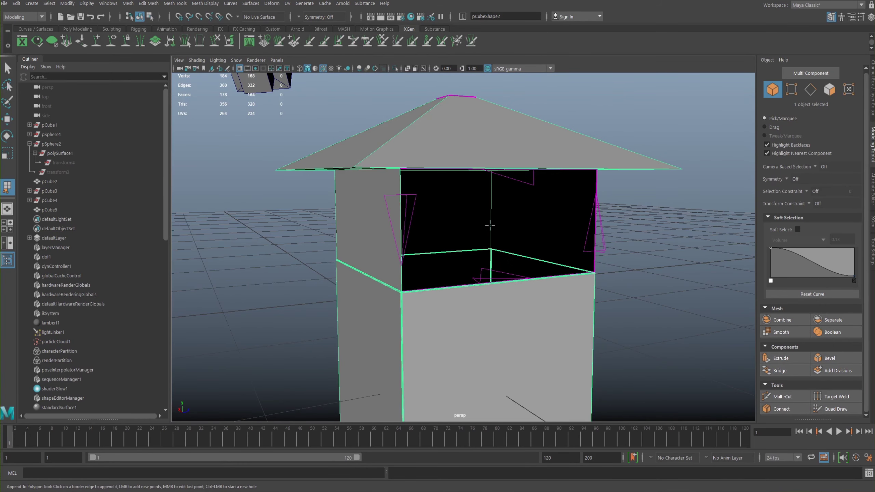
{"action": "key", "text": "Return"}
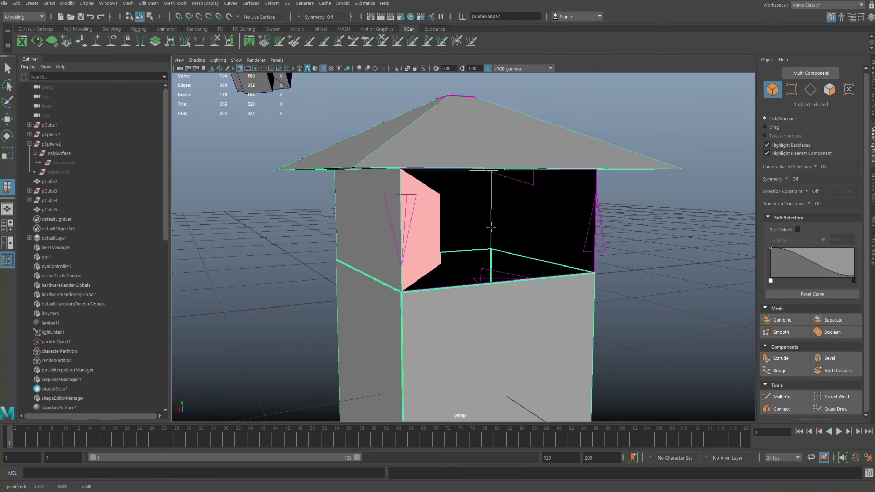
{"action": "left_click_drag", "start_coordinate": [504, 251], "coordinate": [400, 199], "text": "alt"}
{"action": "scroll", "coordinate": [508, 261], "scroll_direction": "down", "scroll_amount": 5}
{"action": "scroll", "coordinate": [457, 221], "scroll_direction": "down", "scroll_amount": 3}
{"action": "right_click_drag", "start_coordinate": [400, 199], "coordinate": [630, 296], "text": "alt"}
{"action": "left_click_drag", "start_coordinate": [585, 224], "coordinate": [578, 202], "text": "alt"}
{"action": "middle_click_drag", "start_coordinate": [577, 201], "coordinate": [587, 214], "text": "alt"}
{"action": "key", "text": "ctrl+z"}
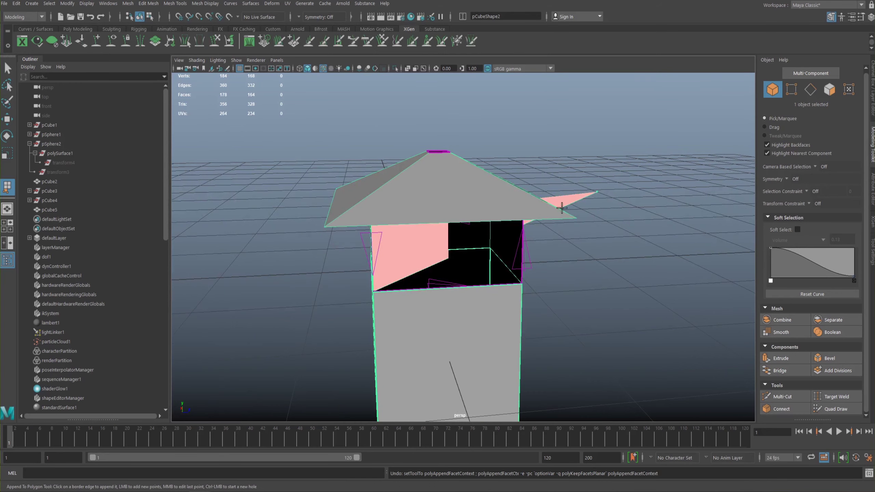
{"action": "key", "text": "ctrl+z"}
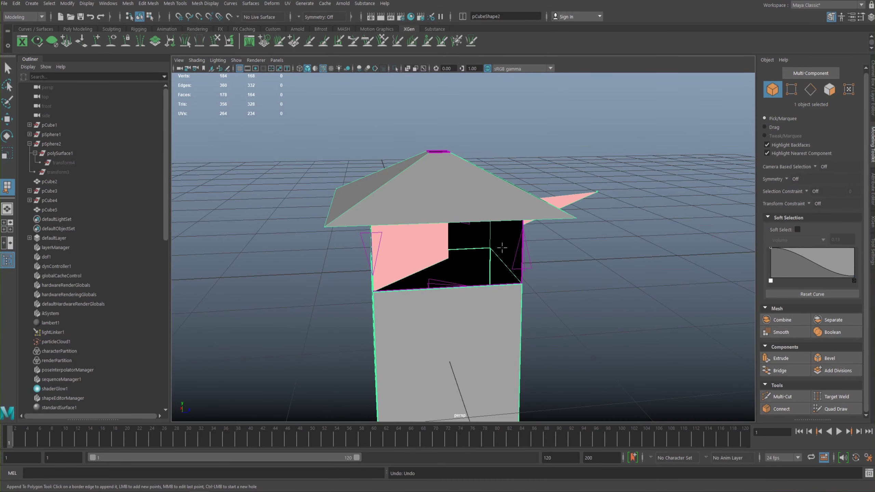
{"action": "left_click_drag", "start_coordinate": [545, 242], "coordinate": [494, 238], "text": "alt"}
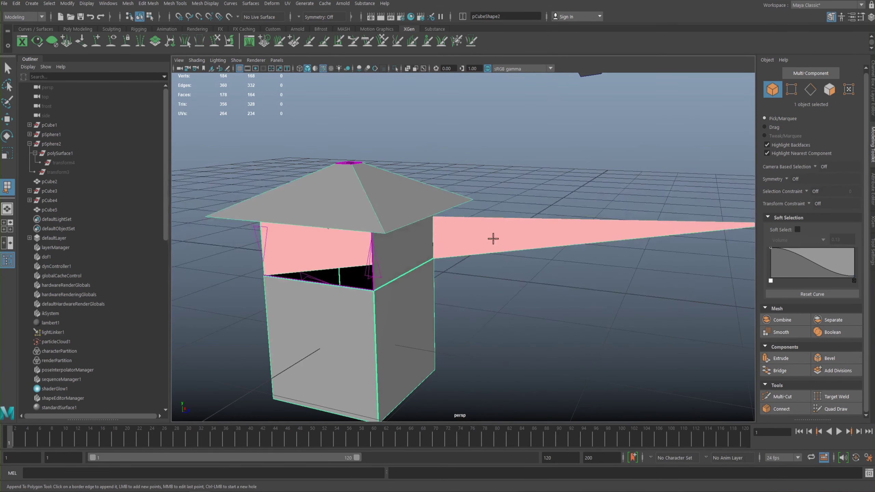
- Place a series of scattered free vertices for the appended polygon in the empty space beside the tower
{"action": "right_click", "coordinate": [494, 235]}
{"action": "right_click_drag", "start_coordinate": [496, 235], "coordinate": [537, 220]}
{"action": "left_click", "coordinate": [515, 300]}
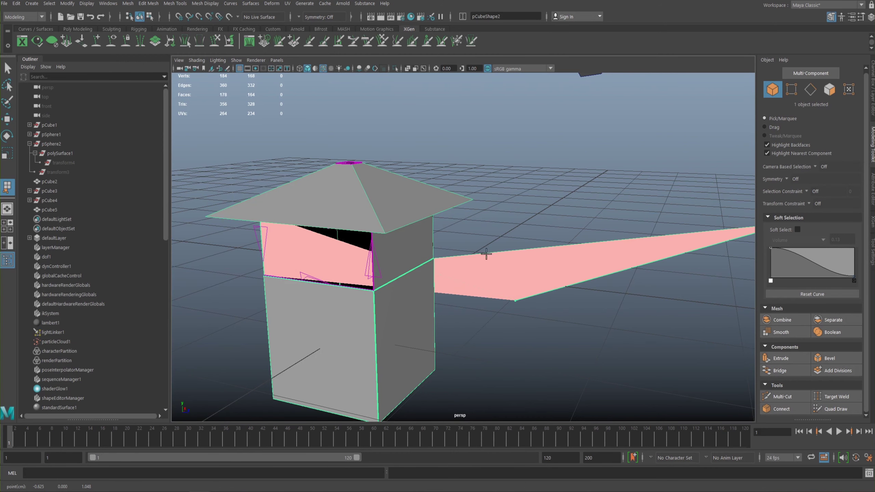
{"action": "left_click", "coordinate": [524, 209]}
{"action": "left_click", "coordinate": [596, 250]}
{"action": "left_click", "coordinate": [618, 306]}
{"action": "left_click", "coordinate": [616, 346]}
{"action": "left_click", "coordinate": [562, 219]}
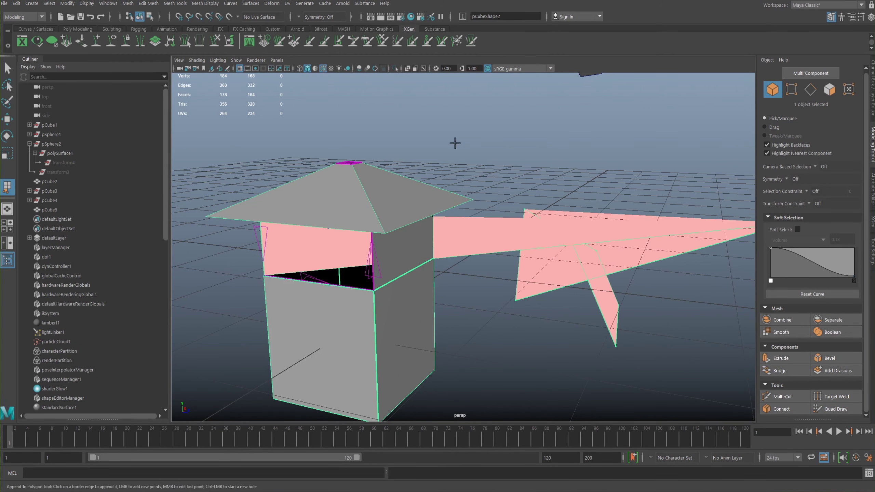
{"action": "left_click", "coordinate": [504, 268]}
{"action": "left_click", "coordinate": [523, 331]}
{"action": "left_click", "coordinate": [530, 352]}
{"action": "left_click", "coordinate": [578, 355]}
{"action": "left_click", "coordinate": [550, 203]}
{"action": "left_click", "coordinate": [486, 168]}
{"action": "left_click", "coordinate": [404, 190]}
{"action": "left_click", "coordinate": [531, 363]}
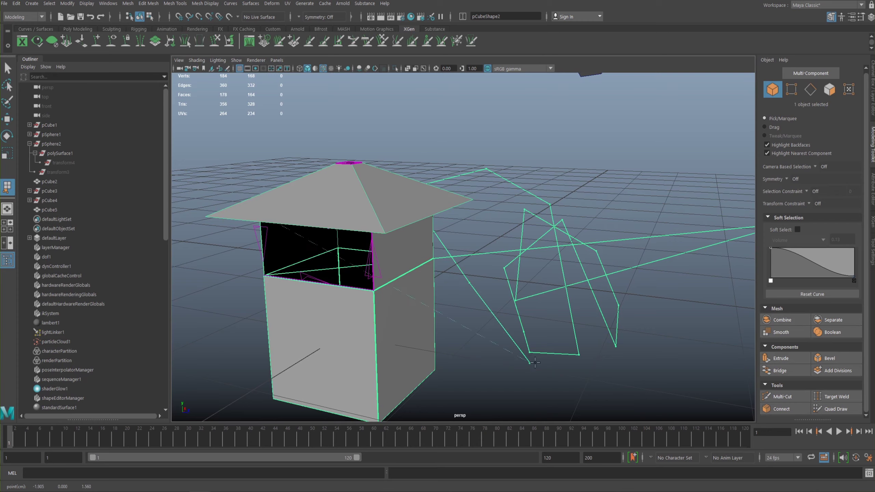
- Finish the irregular appended polygon and examine its shape from several sides
{"action": "left_click_drag", "start_coordinate": [622, 328], "coordinate": [593, 256], "text": "alt"}
{"action": "right_click_drag", "start_coordinate": [594, 256], "coordinate": [400, 216], "text": "alt"}
{"action": "mouse_move", "coordinate": [400, 216]}
{"action": "left_mouse_down", "text": "alt"}
{"action": "mouse_move", "coordinate": [472, 182]}
{"action": "mouse_move", "coordinate": [412, 213]}
{"action": "mouse_move", "coordinate": [403, 207]}
{"action": "left_mouse_up", "text": "alt"}
{"action": "middle_click_drag", "start_coordinate": [404, 207], "coordinate": [523, 179], "text": "alt"}
{"action": "right_click_drag", "start_coordinate": [523, 179], "coordinate": [583, 263], "text": "alt"}
{"action": "middle_click_drag", "start_coordinate": [582, 262], "coordinate": [523, 256], "text": "alt"}
{"action": "left_click_drag", "start_coordinate": [523, 256], "coordinate": [460, 234], "text": "alt"}
{"action": "right_click_drag", "start_coordinate": [459, 234], "coordinate": [569, 303]}
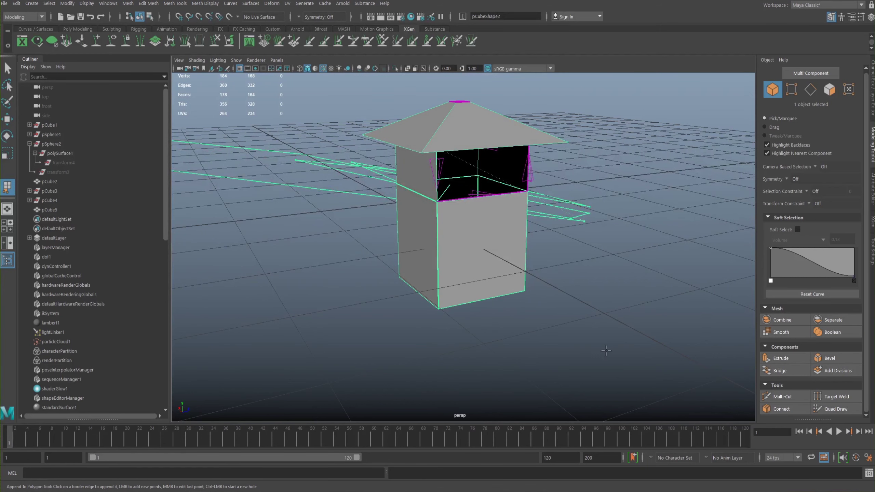
{"action": "key", "text": "Return"}
{"action": "key", "text": "w"}
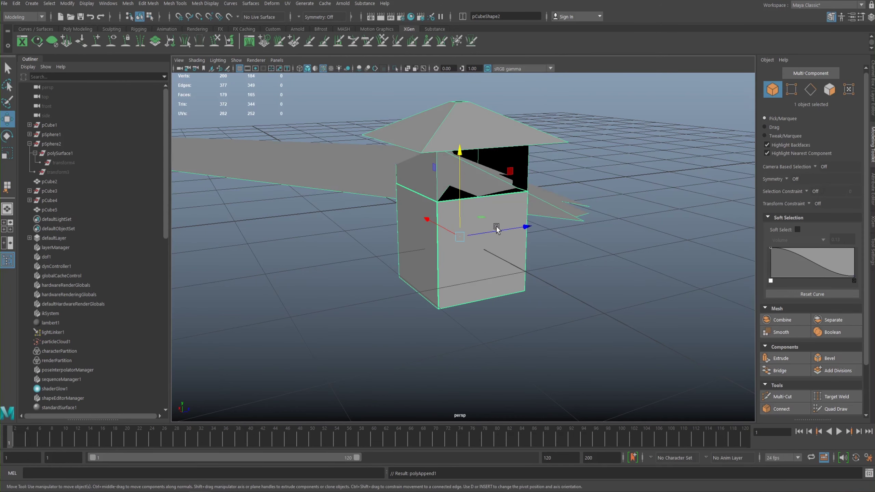
{"action": "left_click_drag", "start_coordinate": [491, 230], "coordinate": [409, 204], "text": "alt"}
{"action": "left_click_drag", "start_coordinate": [532, 89], "coordinate": [504, 215], "text": "alt"}
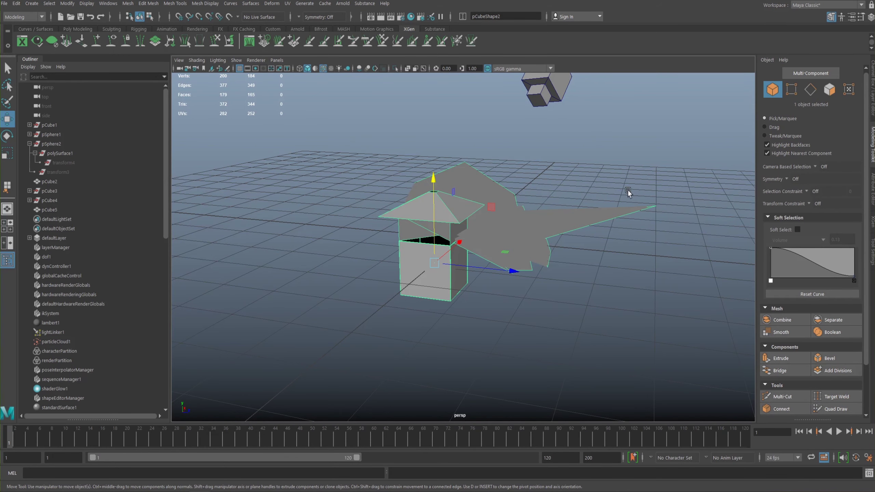
- Delete the irregular appended face from the tower and return to object mode
{"action": "left_click_drag", "start_coordinate": [530, 230], "coordinate": [467, 252], "text": "alt"}
{"action": "right_click_drag", "start_coordinate": [532, 236], "coordinate": [528, 196]}
{"action": "left_click_drag", "start_coordinate": [491, 213], "coordinate": [545, 281]}
{"action": "key", "text": "Delete"}
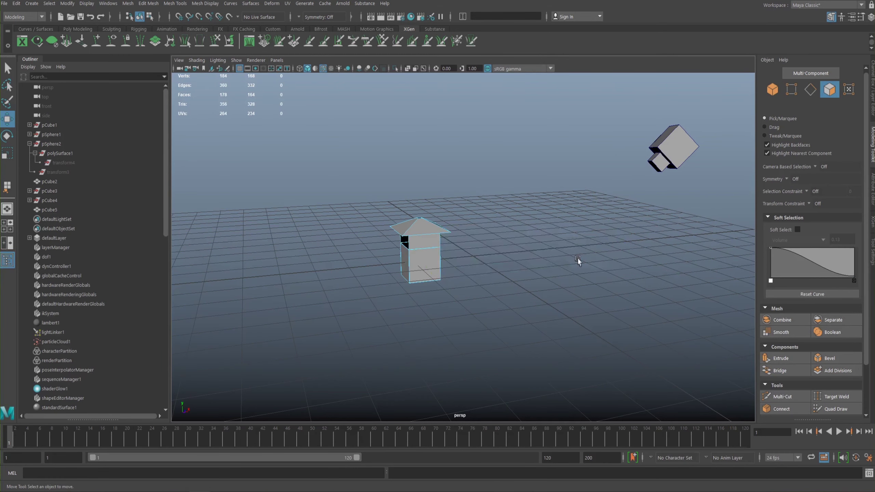
{"action": "right_click_drag", "start_coordinate": [322, 212], "coordinate": [422, 221], "text": "alt"}
{"action": "left_click_drag", "start_coordinate": [348, 177], "coordinate": [461, 188], "text": "alt"}
{"action": "left_click_drag", "start_coordinate": [717, 186], "coordinate": [522, 183], "text": "alt"}
{"action": "right_click_drag", "start_coordinate": [464, 154], "coordinate": [497, 142]}
- Show the tower's list of construction inputs and delete all history in the scene
{"action": "left_click", "coordinate": [872, 100]}
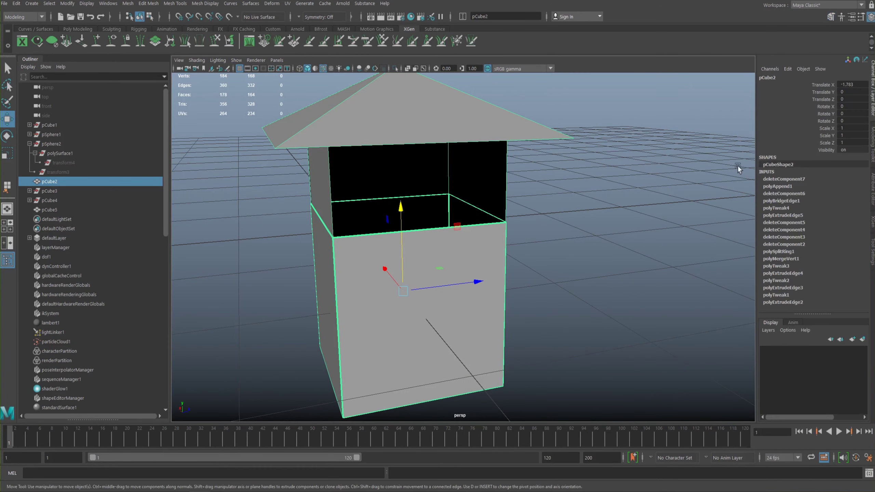
{"action": "middle_click_drag", "start_coordinate": [456, 169], "coordinate": [487, 183], "text": "alt"}
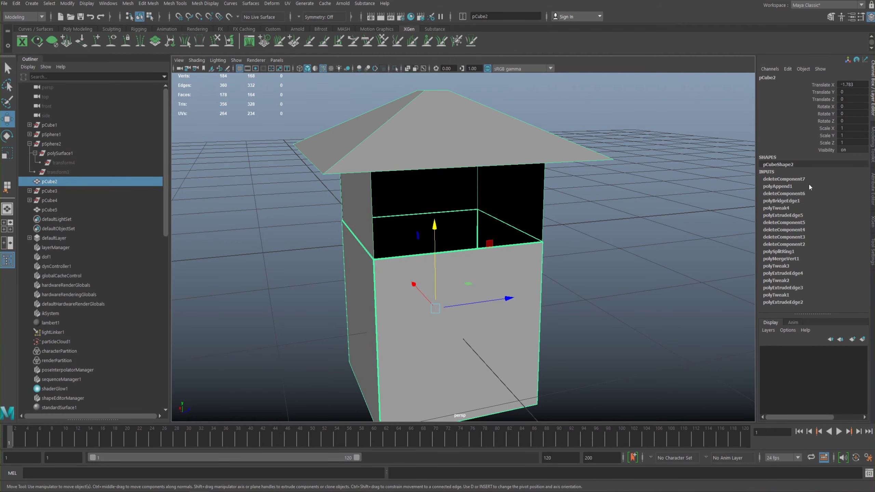
{"action": "left_click", "coordinate": [872, 186]}
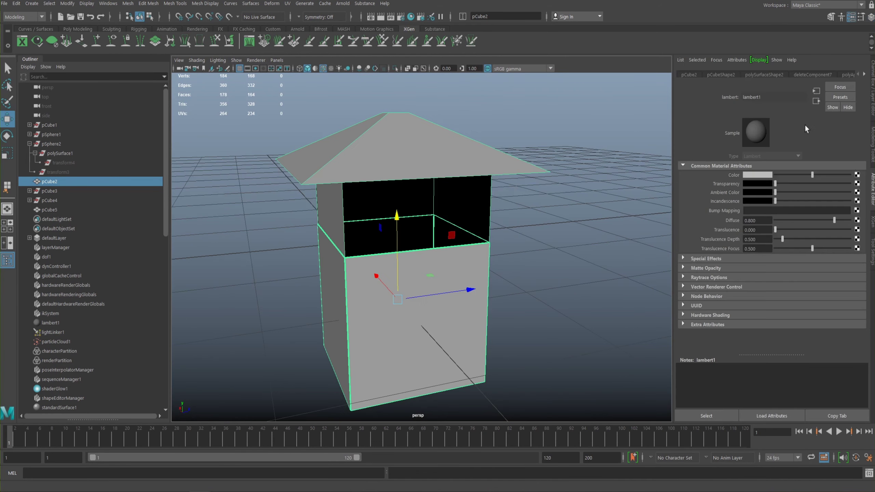
{"action": "left_click", "coordinate": [872, 91]}
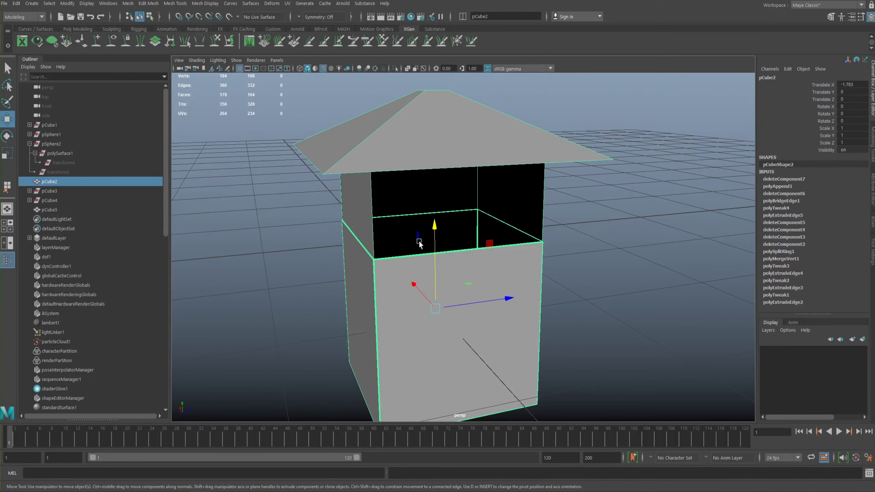
{"action": "key", "text": "space"}
{"action": "left_click", "coordinate": [329, 212]}
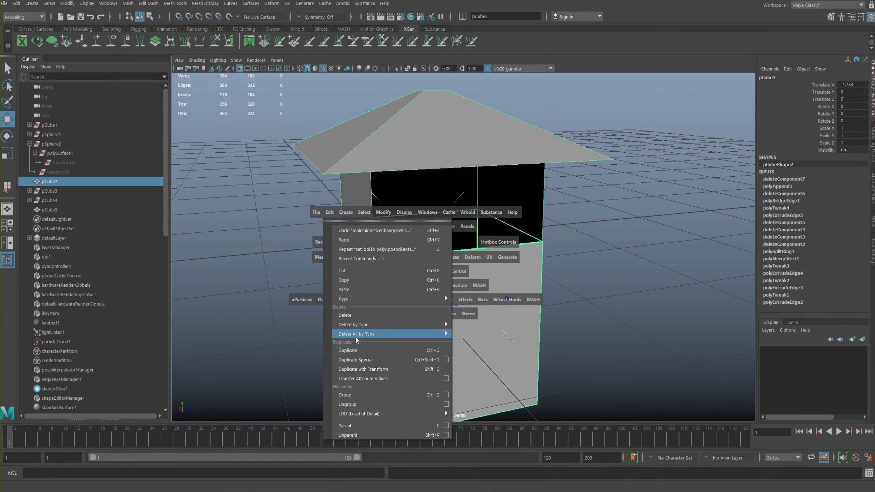
{"action": "mouse_move", "coordinate": [355, 324]}
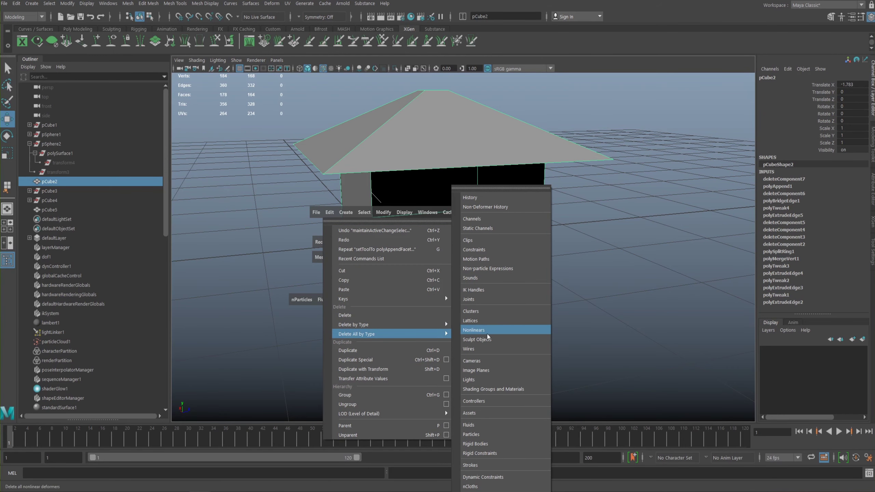
{"action": "left_click", "coordinate": [486, 198]}
- Switch the tower to edge selection and select the border edges around the open hole at the roof's peak
{"action": "left_click_drag", "start_coordinate": [486, 198], "coordinate": [399, 198], "text": "alt"}
{"action": "right_click_drag", "start_coordinate": [403, 194], "coordinate": [443, 195], "text": "shift"}
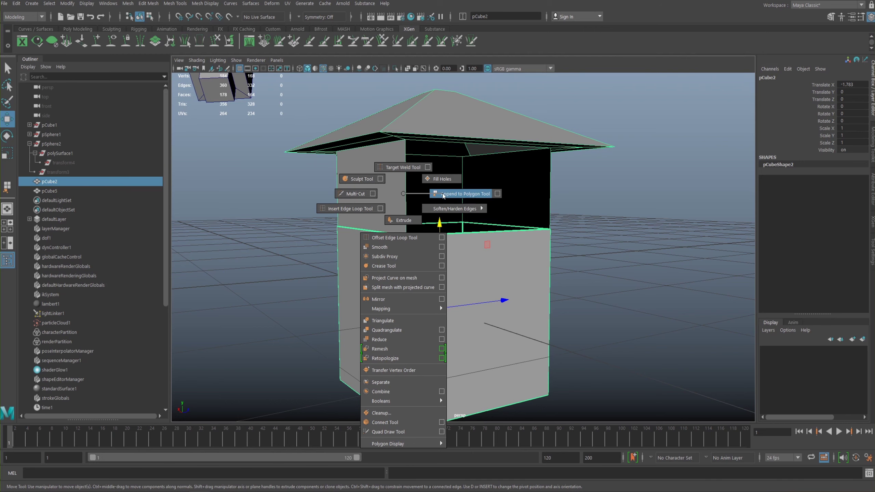
{"action": "right_click_drag", "start_coordinate": [448, 197], "coordinate": [402, 193], "text": "shift"}
{"action": "left_click_drag", "start_coordinate": [396, 186], "coordinate": [406, 227], "text": "alt"}
{"action": "mouse_move", "coordinate": [406, 227]}
{"action": "right_mouse_down", "text": "alt"}
{"action": "mouse_move", "coordinate": [453, 223]}
{"action": "mouse_move", "coordinate": [392, 236]}
{"action": "right_mouse_up", "text": "alt"}
{"action": "left_click_drag", "start_coordinate": [392, 237], "coordinate": [422, 228], "text": "alt"}
{"action": "mouse_move", "coordinate": [422, 228]}
{"action": "right_mouse_down", "text": "alt"}
{"action": "mouse_move", "coordinate": [445, 231]}
{"action": "mouse_move", "coordinate": [463, 258]}
{"action": "mouse_move", "coordinate": [433, 229]}
{"action": "mouse_move", "coordinate": [445, 222]}
{"action": "mouse_move", "coordinate": [420, 238]}
{"action": "right_mouse_up", "text": "alt"}
{"action": "right_click_drag", "start_coordinate": [481, 279], "coordinate": [483, 215]}
{"action": "double_click", "coordinate": [487, 259]}
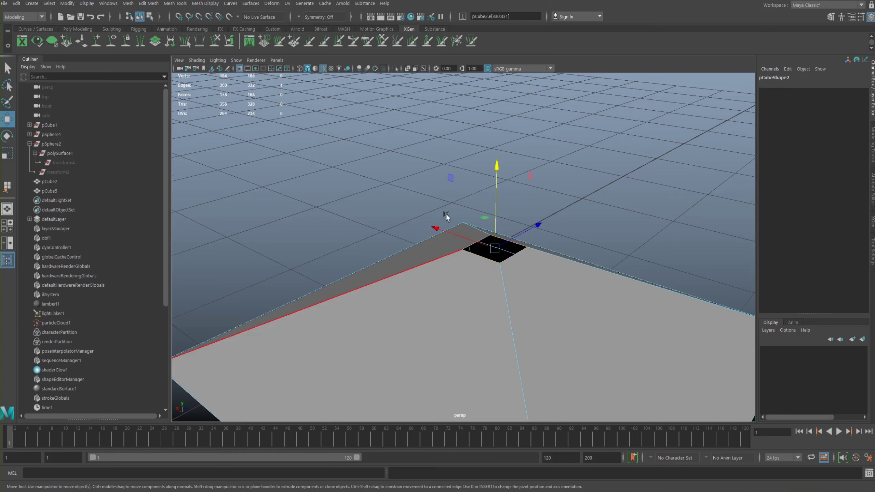
- Show the Modeling Toolkit and look through its mesh, component and tool sections
{"action": "middle_click_drag", "start_coordinate": [456, 232], "coordinate": [444, 221], "text": "alt"}
{"action": "left_click_drag", "start_coordinate": [443, 221], "coordinate": [455, 206], "text": "alt"}
{"action": "middle_click_drag", "start_coordinate": [455, 206], "coordinate": [354, 179], "text": "alt"}
{"action": "left_click_drag", "start_coordinate": [354, 179], "coordinate": [511, 220], "text": "alt"}
{"action": "left_click_drag", "start_coordinate": [450, 206], "coordinate": [646, 236], "text": "alt"}
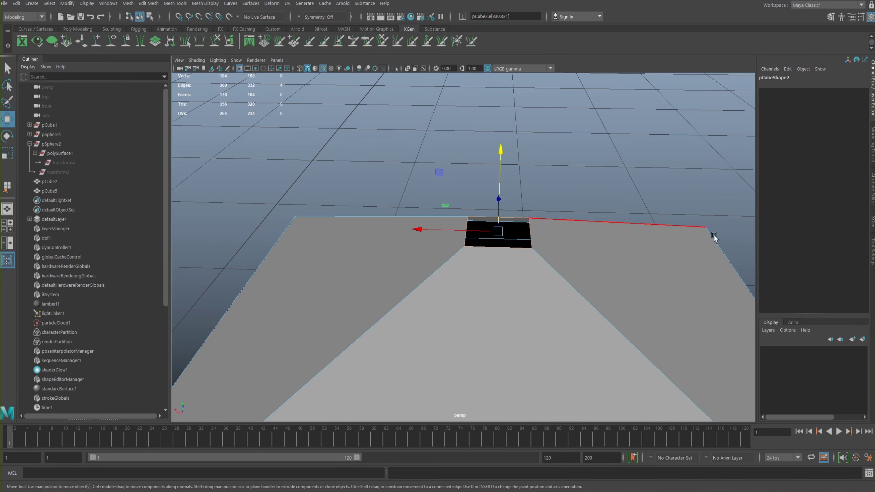
{"action": "left_click", "coordinate": [871, 144]}
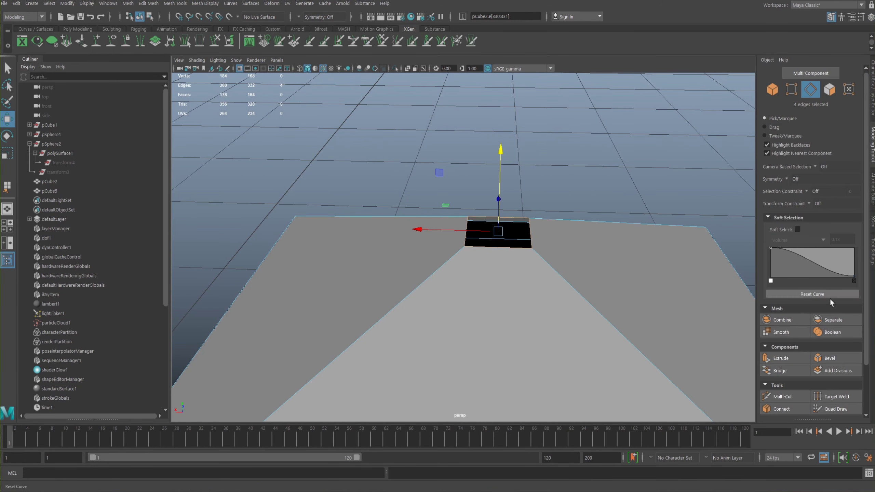
{"action": "left_click_drag", "start_coordinate": [867, 286], "coordinate": [867, 335]}
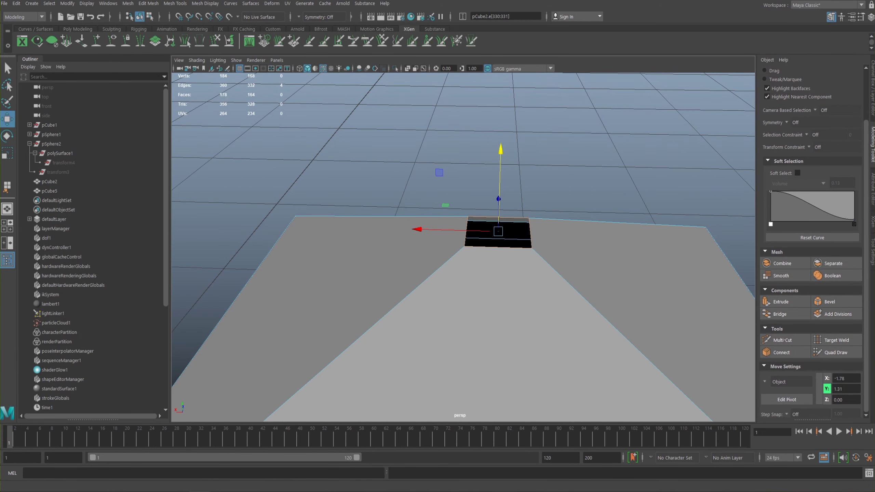
{"action": "scroll", "coordinate": [811, 241], "scroll_direction": "up", "scroll_amount": 2}
- Examine the open hole at the roof's peak from several angles and distances
{"action": "left_click_drag", "start_coordinate": [347, 218], "coordinate": [389, 157], "text": "alt"}
{"action": "right_click_drag", "start_coordinate": [389, 162], "coordinate": [506, 227], "text": "alt"}
{"action": "right_click_drag", "start_coordinate": [386, 198], "coordinate": [253, 199], "text": "alt"}
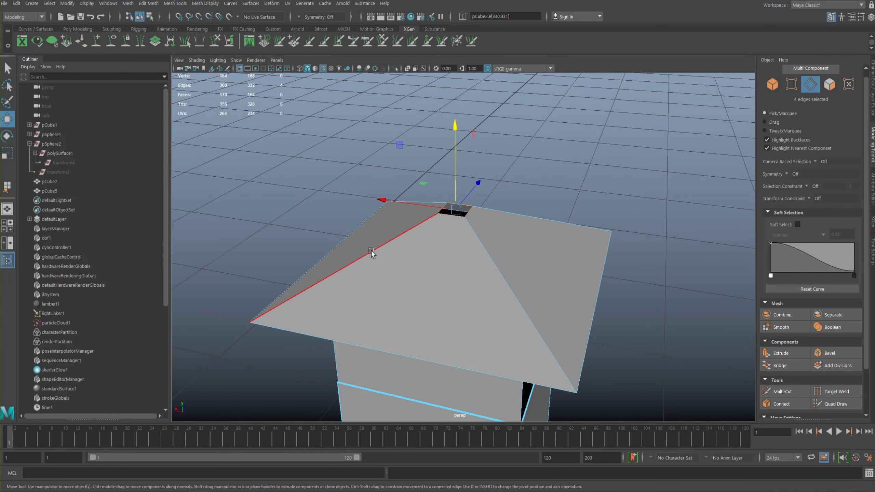
{"action": "right_click_drag", "start_coordinate": [478, 298], "coordinate": [519, 224], "text": "alt"}
{"action": "middle_click_drag", "start_coordinate": [533, 225], "coordinate": [516, 250], "text": "alt"}
{"action": "right_click_drag", "start_coordinate": [515, 250], "coordinate": [508, 242], "text": "alt"}
{"action": "left_click_drag", "start_coordinate": [552, 232], "coordinate": [554, 228], "text": "alt"}
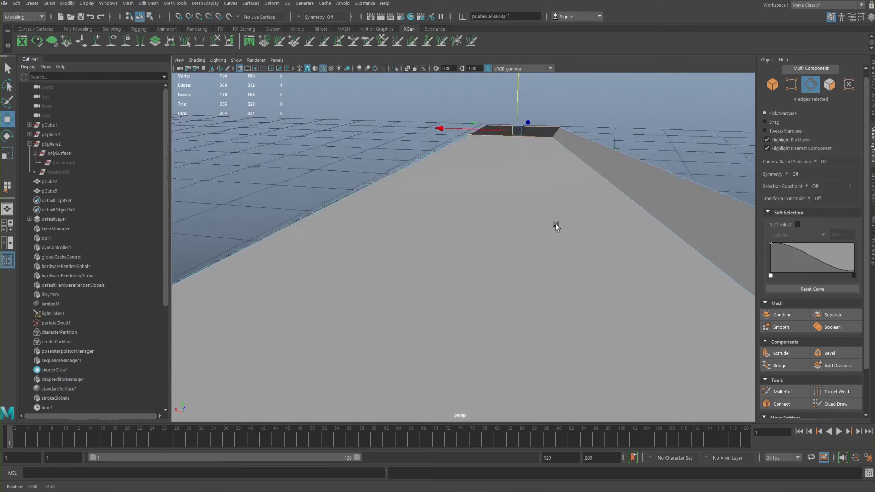
{"action": "scroll", "coordinate": [494, 222], "scroll_direction": "up", "scroll_amount": 3}
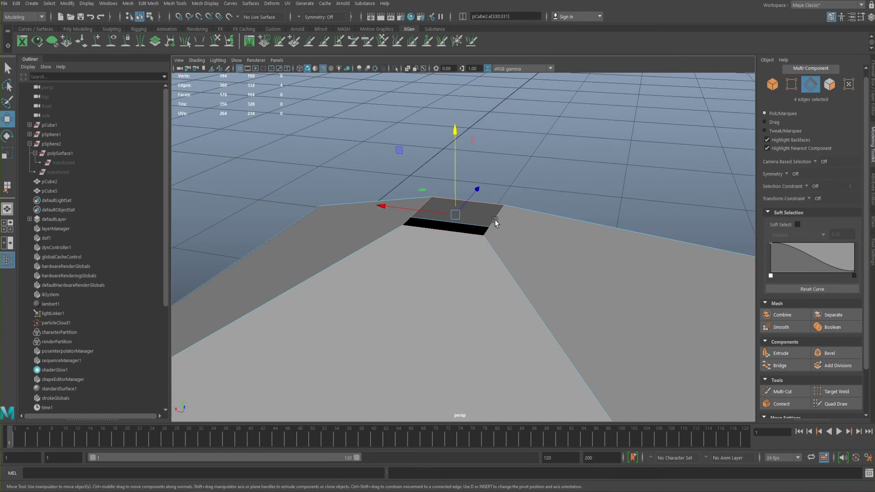
{"action": "right_click", "coordinate": [564, 189], "text": "shift"}
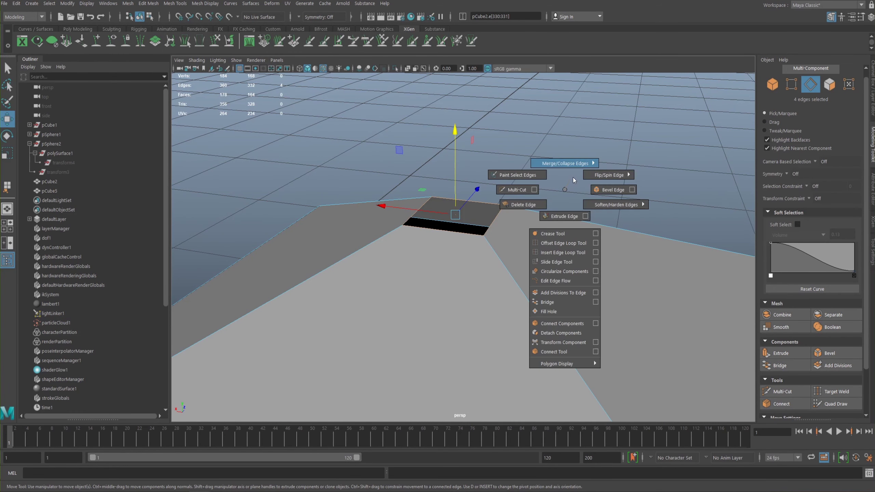
{"action": "right_click_drag", "start_coordinate": [562, 188], "coordinate": [488, 276], "text": "shift"}
{"action": "right_click_drag", "start_coordinate": [568, 193], "coordinate": [569, 206], "text": "shift"}
{"action": "middle_click_drag", "start_coordinate": [321, 272], "coordinate": [615, 359]}
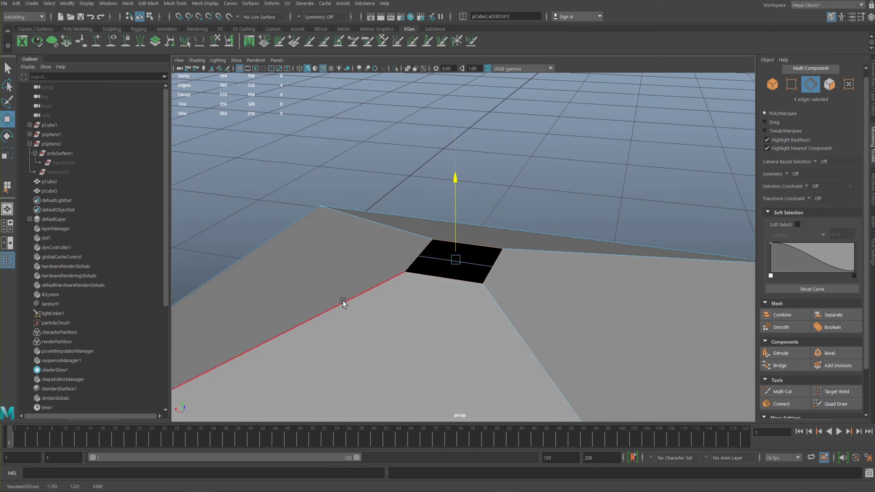
{"action": "key", "text": "ctrl+z"}
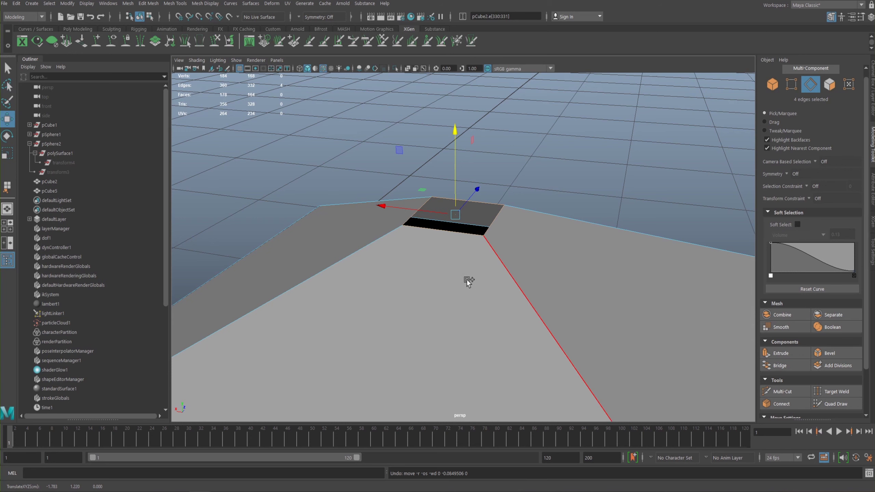
- Close the opening at the roof's peak with Fill Hole and inspect the capped roof
{"action": "right_click_drag", "start_coordinate": [467, 278], "coordinate": [469, 279], "text": "shift"}
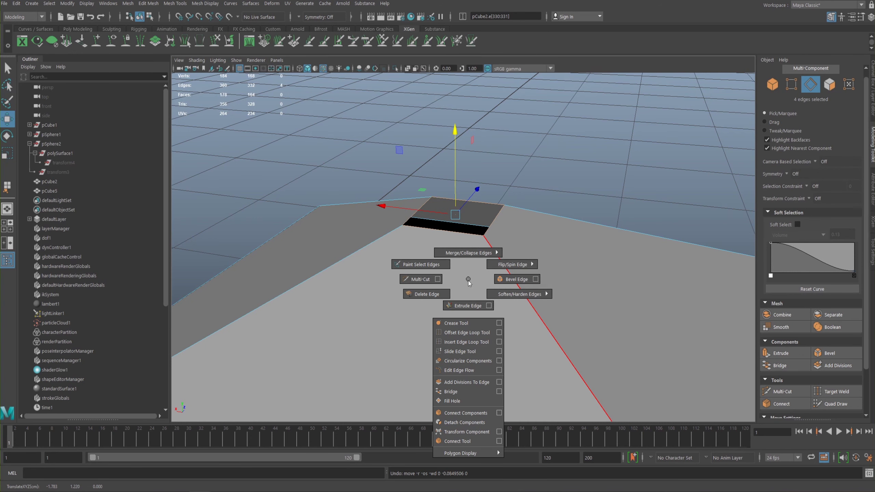
{"action": "right_click_drag", "start_coordinate": [467, 280], "coordinate": [474, 397], "text": "shift"}
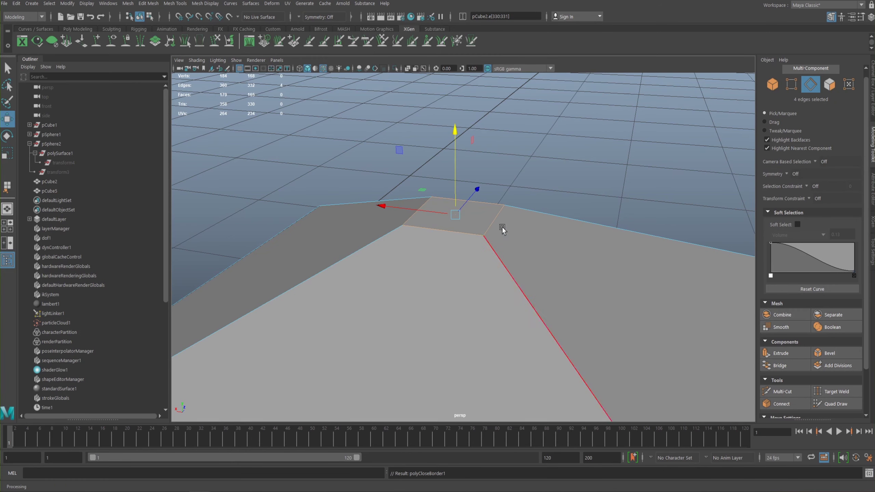
{"action": "left_click_drag", "start_coordinate": [488, 344], "coordinate": [450, 241], "text": "alt"}
{"action": "left_click_drag", "start_coordinate": [484, 275], "coordinate": [516, 283], "text": "alt"}
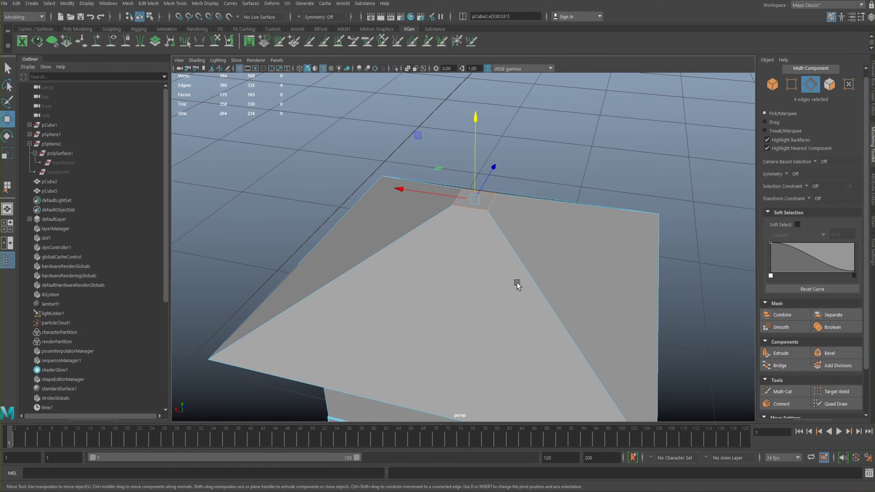
{"action": "middle_click_drag", "start_coordinate": [441, 268], "coordinate": [437, 237], "text": "alt"}
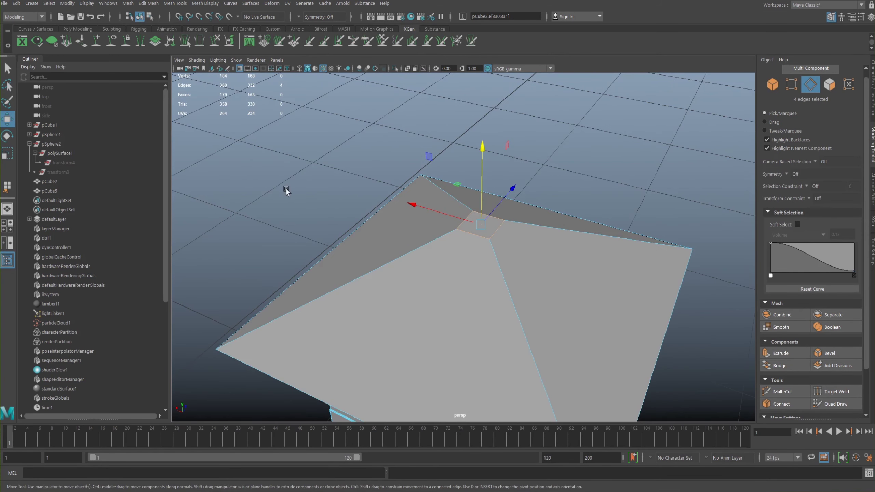
- Return the tower to object mode and select the whole mesh
{"action": "left_click", "coordinate": [287, 191]}
{"action": "middle_click_drag", "start_coordinate": [375, 229], "coordinate": [398, 235], "text": "alt"}
{"action": "left_click_drag", "start_coordinate": [420, 236], "coordinate": [387, 244], "text": "alt"}
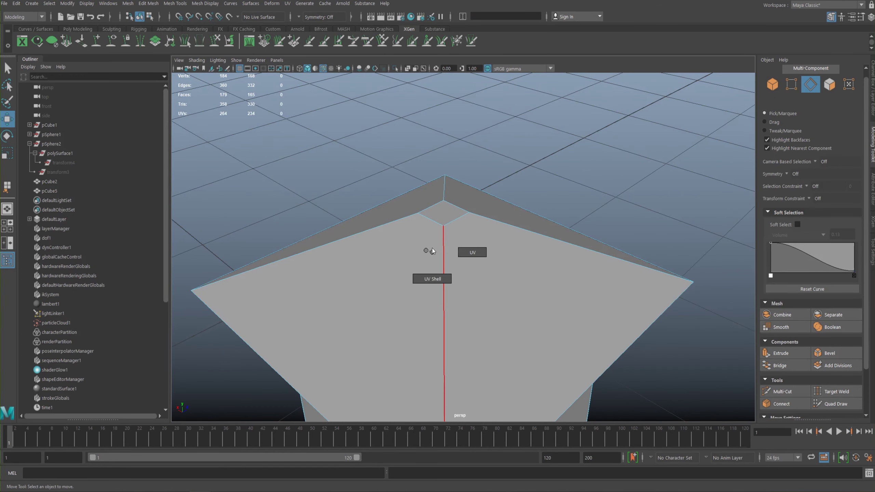
{"action": "right_click_drag", "start_coordinate": [422, 243], "coordinate": [448, 225]}
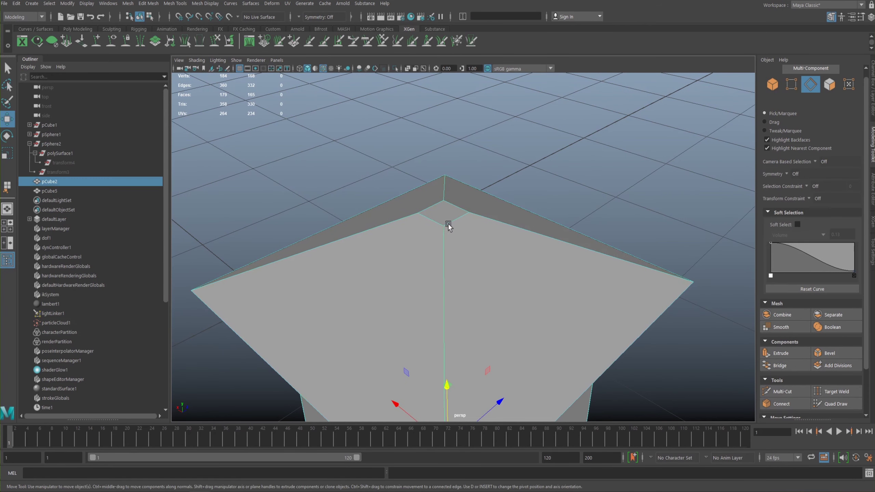
{"action": "left_click", "coordinate": [496, 180]}
{"action": "left_click", "coordinate": [436, 244]}
{"action": "left_click_drag", "start_coordinate": [453, 221], "coordinate": [507, 237], "text": "alt"}
{"action": "right_click_drag", "start_coordinate": [508, 237], "coordinate": [414, 245], "text": "alt"}
{"action": "left_click_drag", "start_coordinate": [413, 246], "coordinate": [472, 272], "text": "alt"}
{"action": "right_click_drag", "start_coordinate": [472, 272], "coordinate": [385, 246], "text": "alt"}
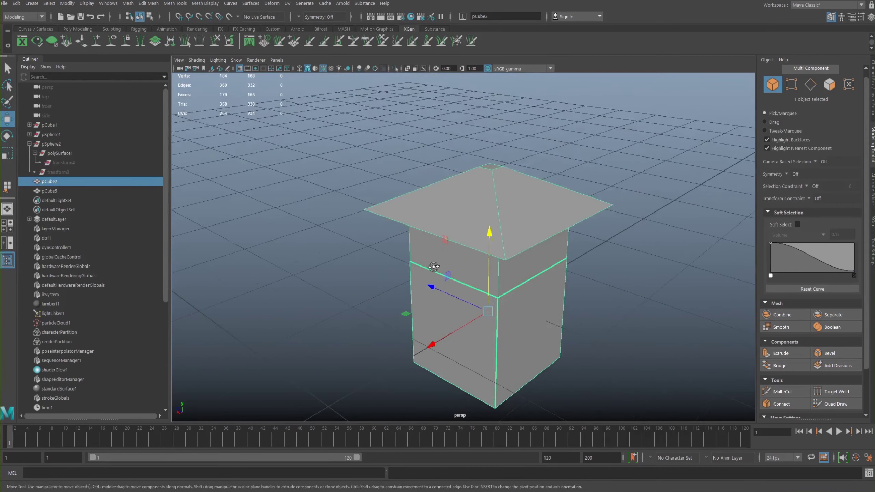
- Create a polygon sphere primitive in the scene
{"action": "left_click_drag", "start_coordinate": [433, 267], "coordinate": [484, 224], "text": "alt"}
{"action": "key", "text": "space"}
{"action": "left_click", "coordinate": [413, 200]}
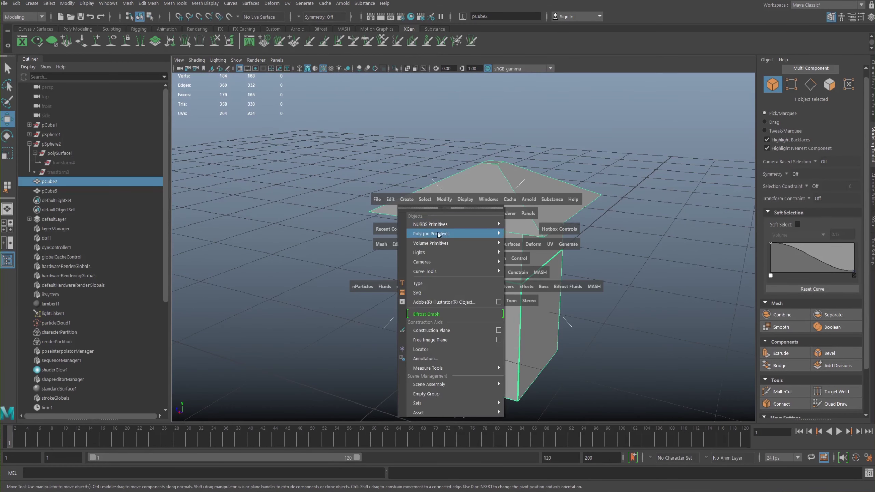
{"action": "mouse_move", "coordinate": [482, 234]}
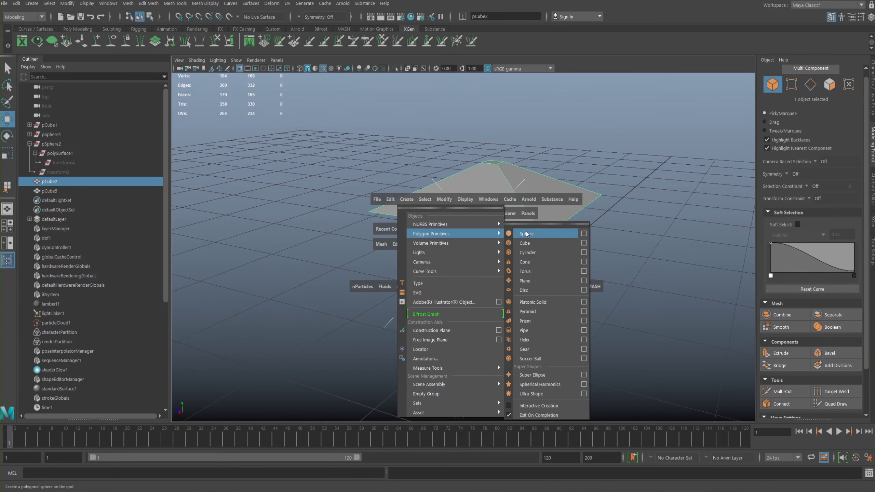
{"action": "left_click", "coordinate": [526, 234]}
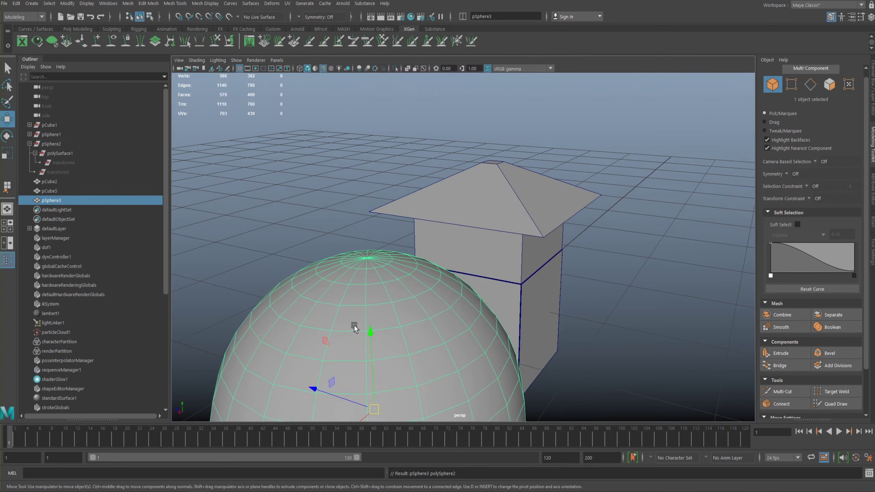
- Move the sphere up to the tower's roof and scale it down to a small ball
{"action": "left_click_drag", "start_coordinate": [380, 346], "coordinate": [190, 285]}
{"action": "key", "text": "r"}
{"action": "left_click_drag", "start_coordinate": [472, 305], "coordinate": [386, 302], "text": "alt"}
{"action": "key", "text": "w"}
{"action": "left_click_drag", "start_coordinate": [303, 261], "coordinate": [444, 253]}
{"action": "left_click_drag", "start_coordinate": [444, 253], "coordinate": [539, 191], "text": "alt"}
{"action": "key", "text": "r"}
{"action": "left_click_drag", "start_coordinate": [472, 278], "coordinate": [434, 297]}
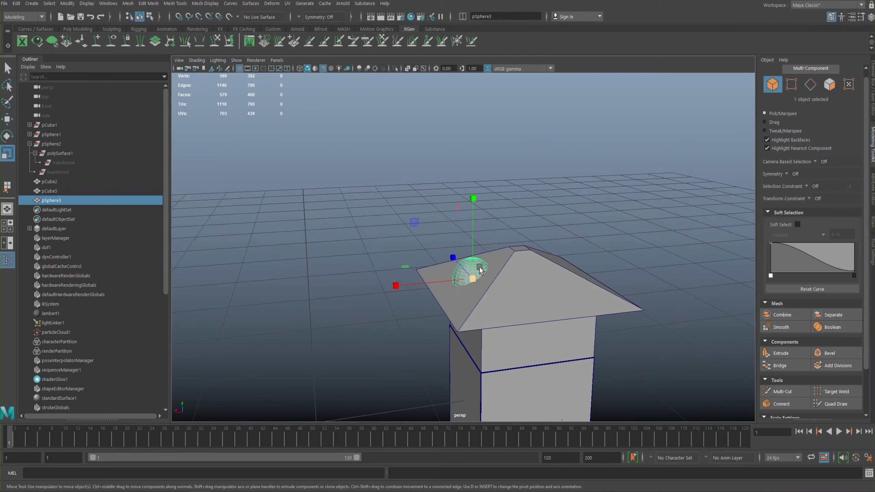
- Position the small sphere so it is partly embedded in one slope of the roof
{"action": "key", "text": "w"}
{"action": "left_click_drag", "start_coordinate": [471, 237], "coordinate": [673, 243]}
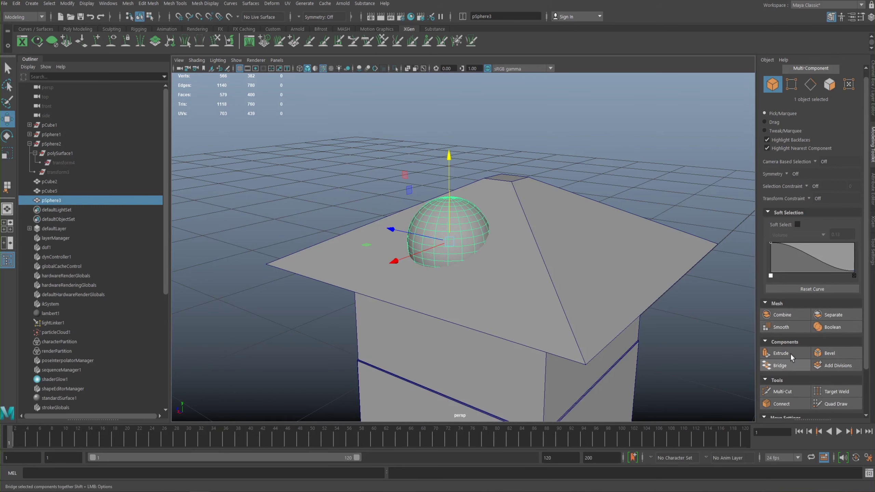
{"action": "mouse_move", "coordinate": [484, 267]}
{"action": "left_mouse_down", "text": "alt"}
{"action": "mouse_move", "coordinate": [519, 285]}
{"action": "mouse_move", "coordinate": [492, 274]}
{"action": "left_mouse_up", "text": "alt"}
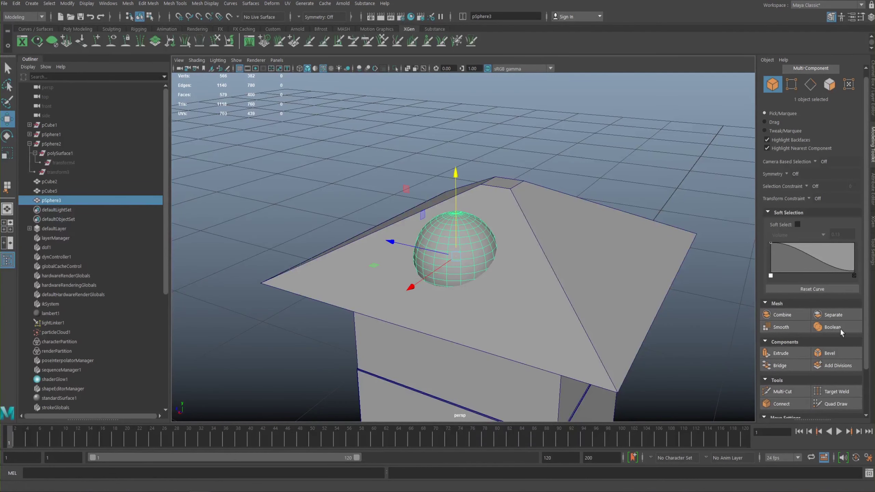
{"action": "middle_click_drag", "start_coordinate": [505, 263], "coordinate": [497, 265], "text": "alt"}
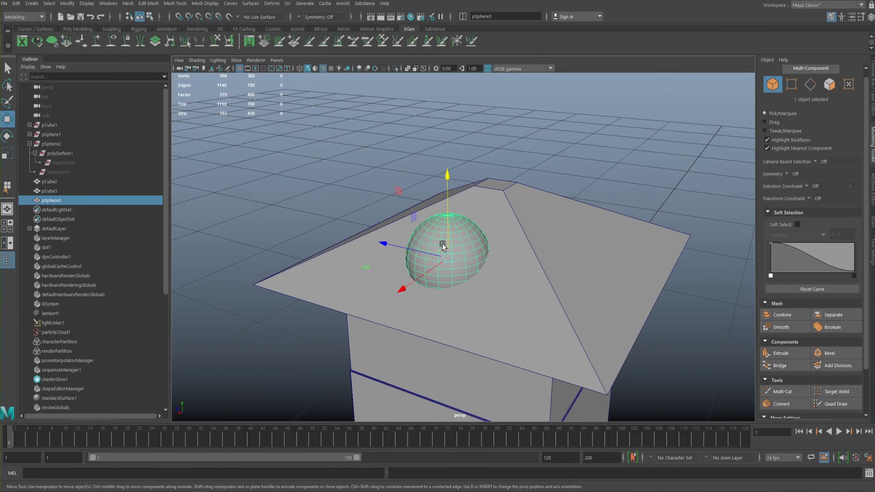
- Add the tower to the sphere selection and open the Boolean Difference options, keeping the roof in view
{"action": "left_click", "coordinate": [523, 271], "text": "shift"}
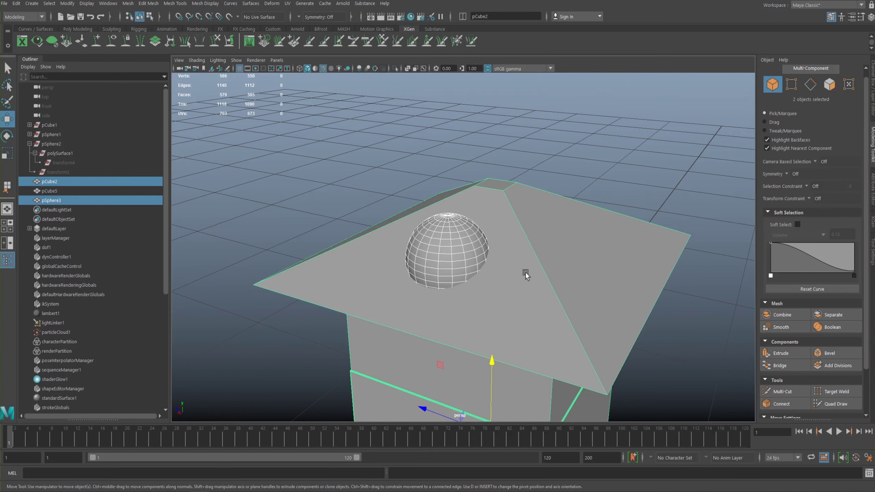
{"action": "right_click_drag", "start_coordinate": [529, 252], "coordinate": [529, 464], "text": "shift"}
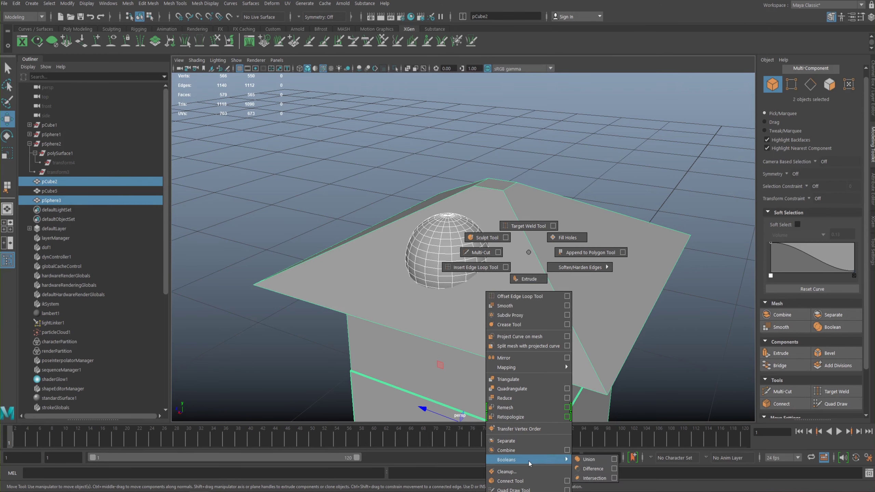
{"action": "right_click_drag", "start_coordinate": [584, 476], "coordinate": [583, 467], "text": "shift"}
{"action": "right_click_drag", "start_coordinate": [578, 460], "coordinate": [576, 472], "text": "shift"}
{"action": "left_click", "coordinate": [613, 468]}
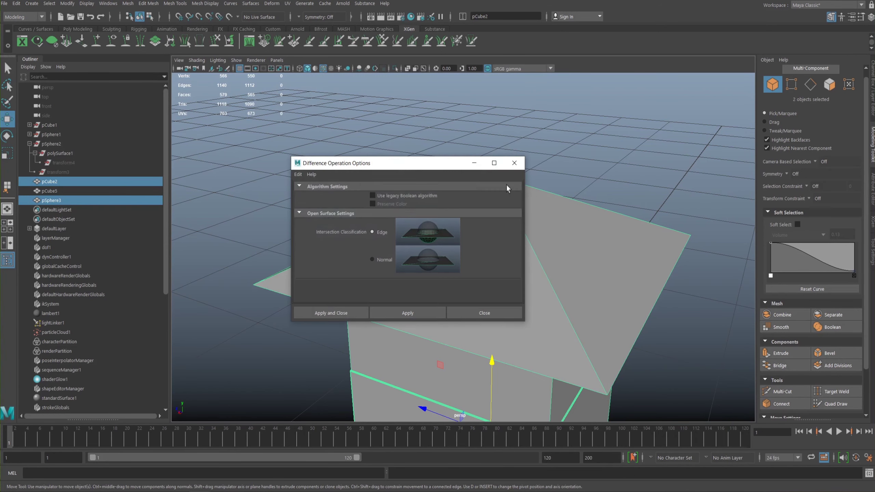
{"action": "left_click_drag", "start_coordinate": [374, 158], "coordinate": [668, 158]}
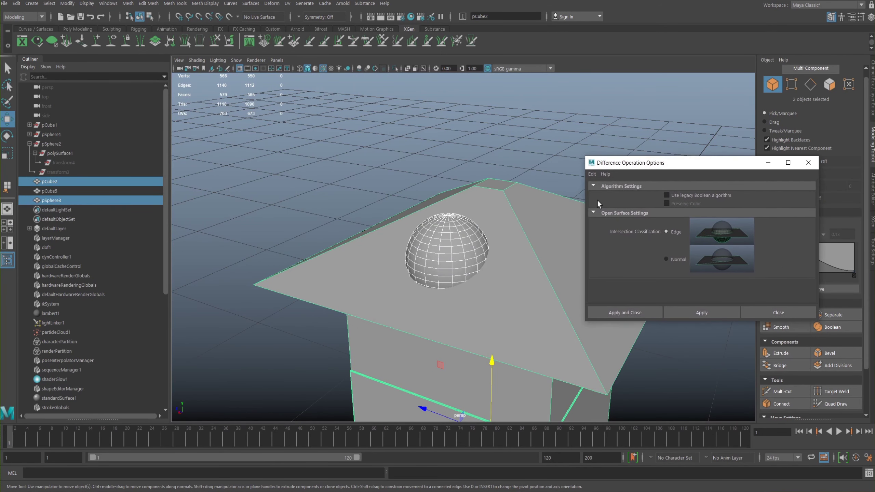
- Try the Boolean Difference with the sphere selected first, using Edge intersection classification, and undo it
{"action": "left_click", "coordinate": [685, 310]}
{"action": "left_click_drag", "start_coordinate": [501, 268], "coordinate": [451, 274], "text": "alt"}
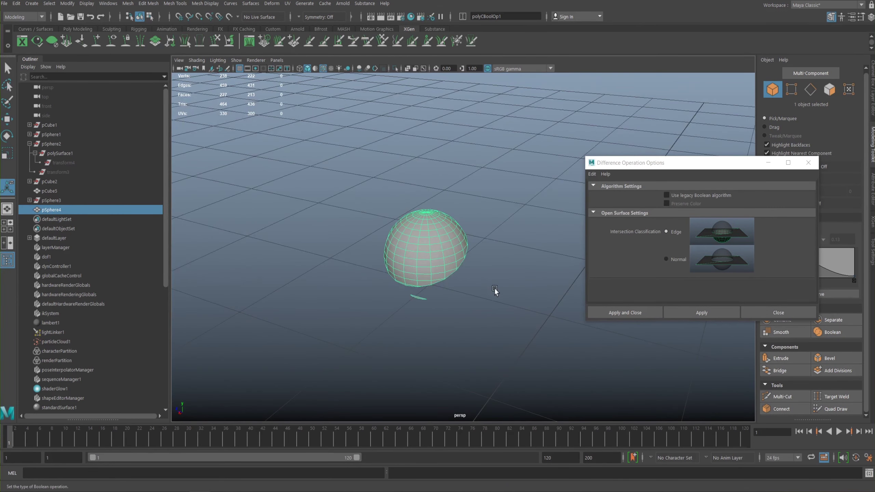
{"action": "key", "text": "ctrl+z"}
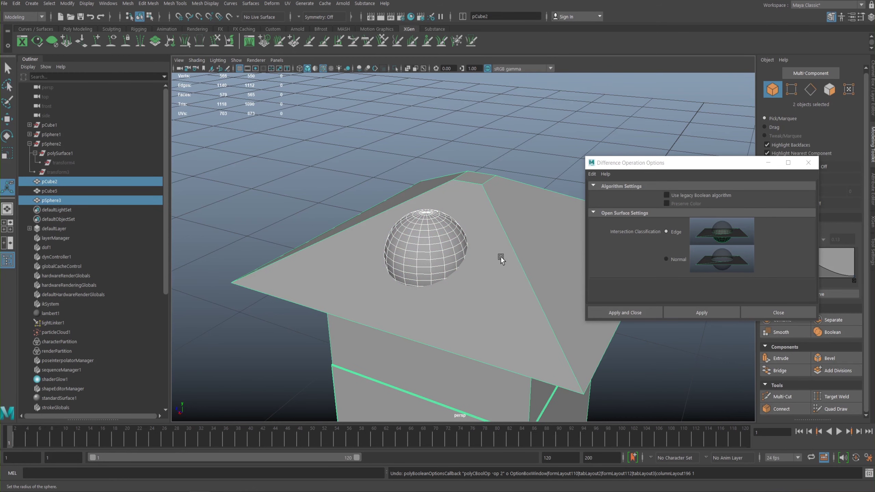
- Subtract the sphere from the tower by selecting the tower first and applying Difference with Edge classification, and close the options
{"action": "left_click", "coordinate": [557, 360]}
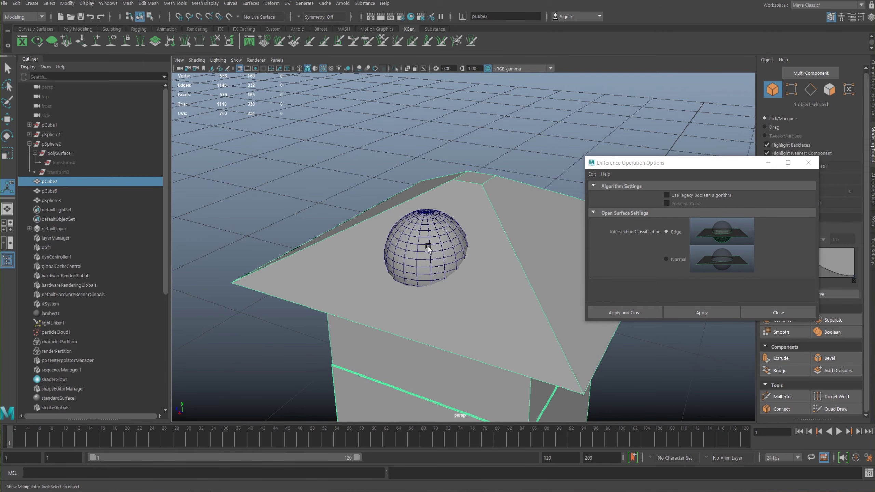
{"action": "left_click", "coordinate": [407, 242], "text": "shift"}
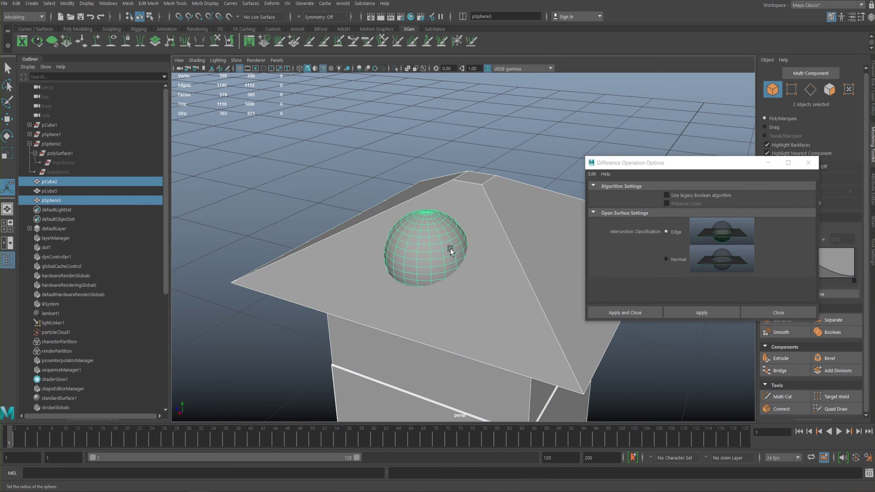
{"action": "left_click", "coordinate": [690, 312]}
{"action": "left_click_drag", "start_coordinate": [504, 324], "coordinate": [331, 115], "text": "alt"}
{"action": "left_click", "coordinate": [769, 312]}
{"action": "left_click", "coordinate": [605, 207]}
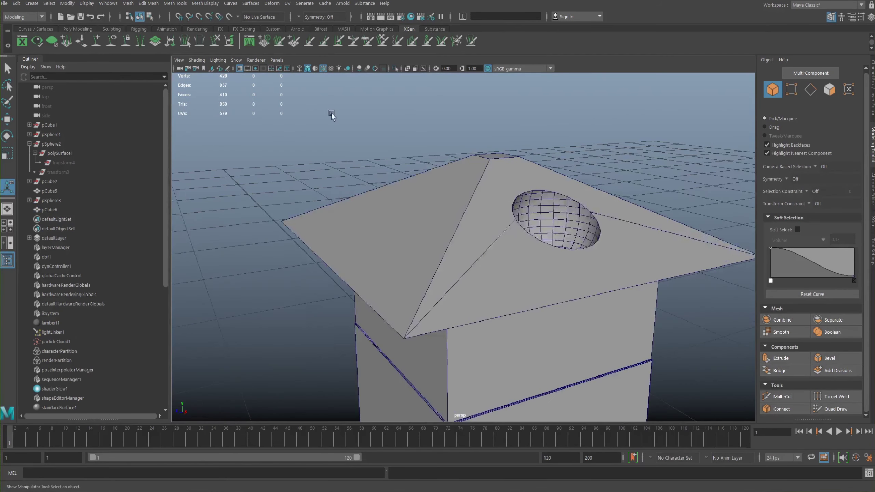
- Turn off the Wireframe on Shaded display to view the roof and its spherical cut without edges
{"action": "left_click_drag", "start_coordinate": [474, 235], "coordinate": [372, 198], "text": "alt"}
{"action": "left_click", "coordinate": [191, 64]}
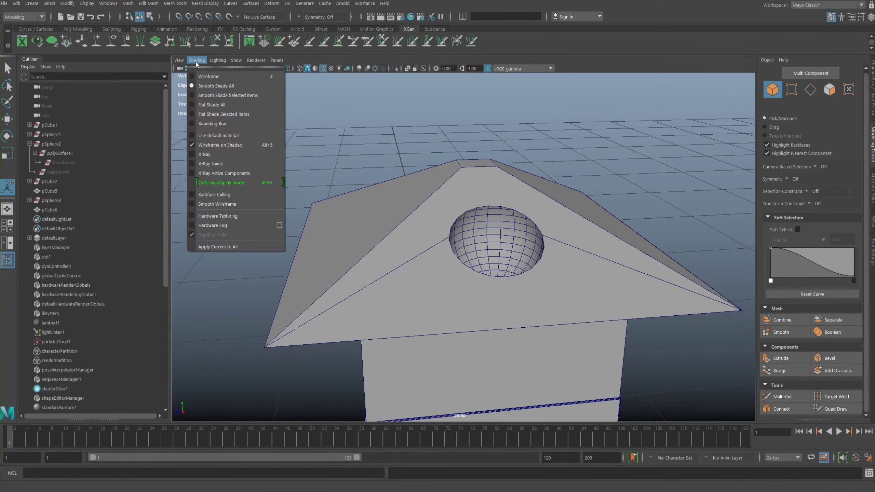
{"action": "left_click", "coordinate": [206, 146]}
{"action": "left_click_drag", "start_coordinate": [258, 190], "coordinate": [336, 236], "text": "alt"}
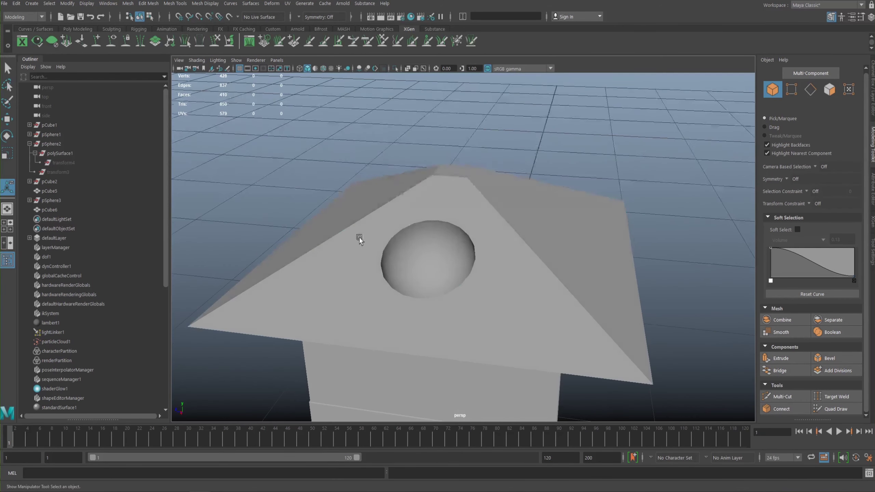
- Preview the tower in smooth mesh display to check the Boolean cut, and return it to the unsmoothed display
{"action": "left_click", "coordinate": [372, 293]}
{"action": "key", "text": "3"}
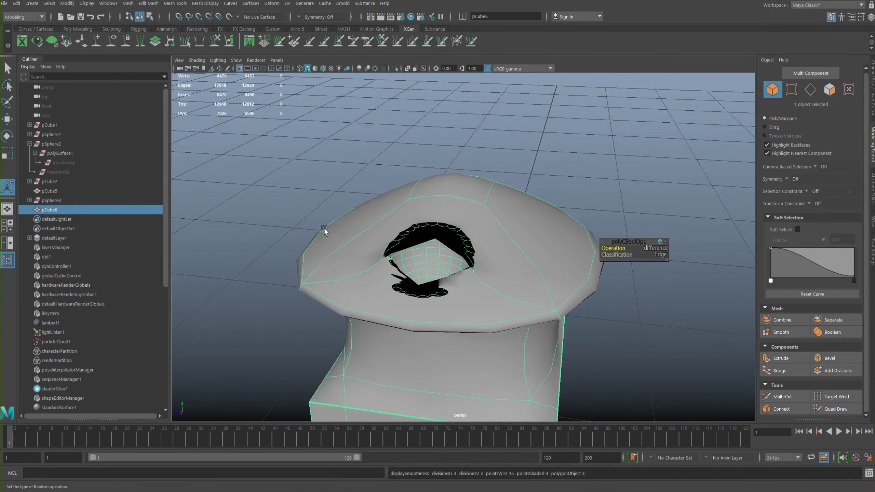
{"action": "left_click", "coordinate": [246, 167]}
{"action": "left_click_drag", "start_coordinate": [572, 362], "coordinate": [425, 280], "text": "alt"}
{"action": "left_click", "coordinate": [488, 314]}
{"action": "key", "text": "1"}
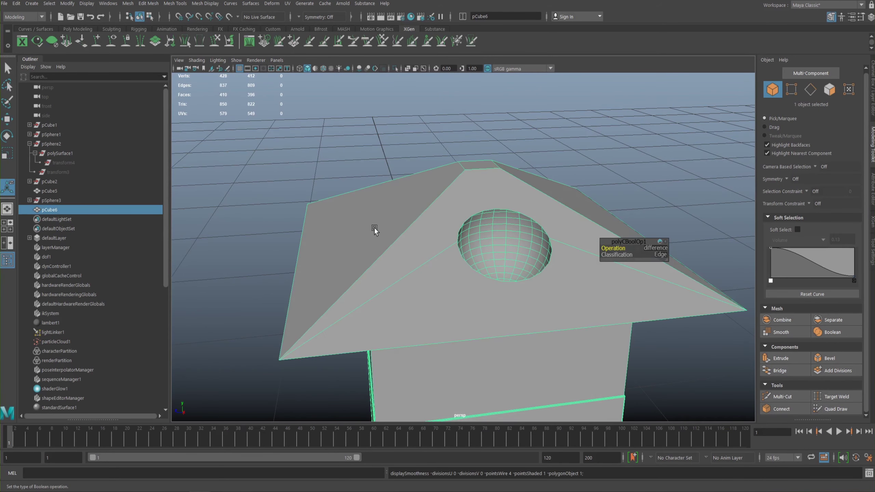
- Turn the Wireframe on Shaded display back on and deselect the tower
{"action": "left_click_drag", "start_coordinate": [379, 241], "coordinate": [277, 176], "text": "alt"}
{"action": "left_click", "coordinate": [195, 62]}
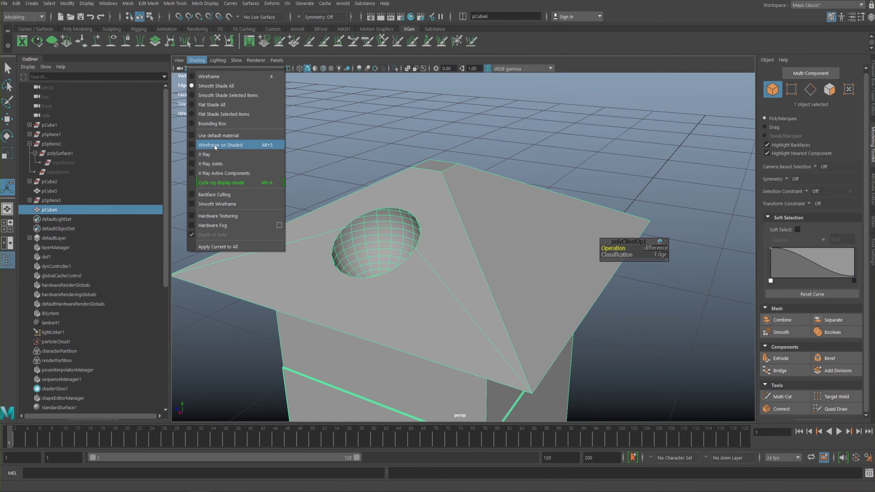
{"action": "left_click", "coordinate": [212, 147]}
{"action": "left_click", "coordinate": [292, 166]}
- Examine the edges around the spherical cut in the roof slope up close and from several angles
{"action": "left_click_drag", "start_coordinate": [297, 137], "coordinate": [398, 206], "text": "alt"}
{"action": "right_click_drag", "start_coordinate": [399, 205], "coordinate": [509, 237], "text": "alt"}
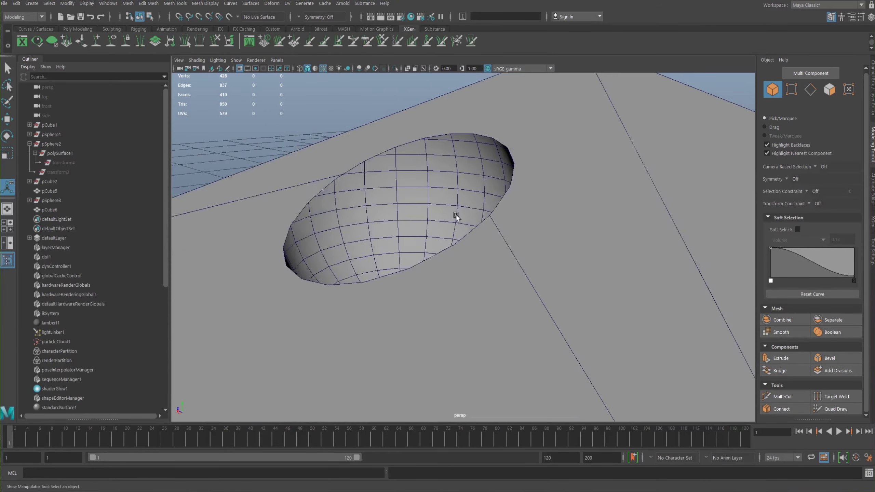
{"action": "middle_click_drag", "start_coordinate": [350, 155], "coordinate": [439, 202], "text": "alt"}
{"action": "left_click_drag", "start_coordinate": [439, 201], "coordinate": [441, 207], "text": "alt"}
{"action": "right_click_drag", "start_coordinate": [441, 207], "coordinate": [347, 192], "text": "alt"}
{"action": "middle_click_drag", "start_coordinate": [483, 217], "coordinate": [422, 181], "text": "alt"}
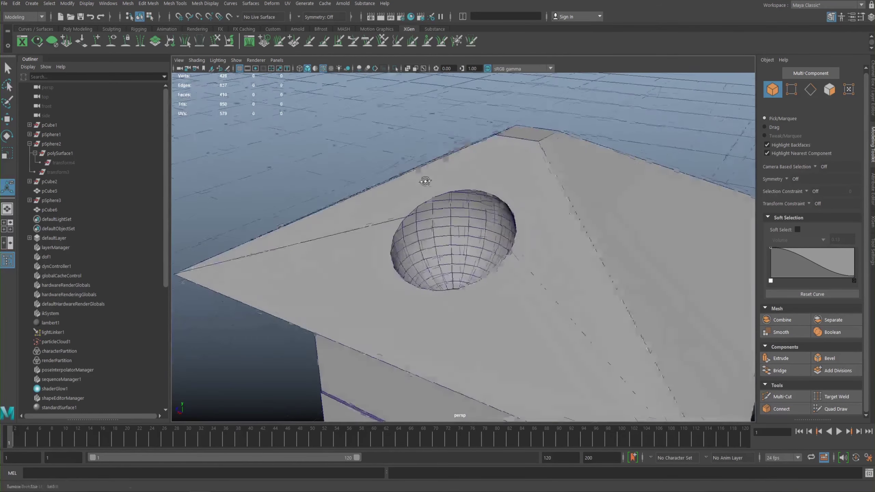
{"action": "left_click_drag", "start_coordinate": [455, 183], "coordinate": [487, 203], "text": "alt"}
{"action": "left_click", "coordinate": [486, 203]}
{"action": "left_click_drag", "start_coordinate": [501, 265], "coordinate": [373, 171], "text": "alt"}
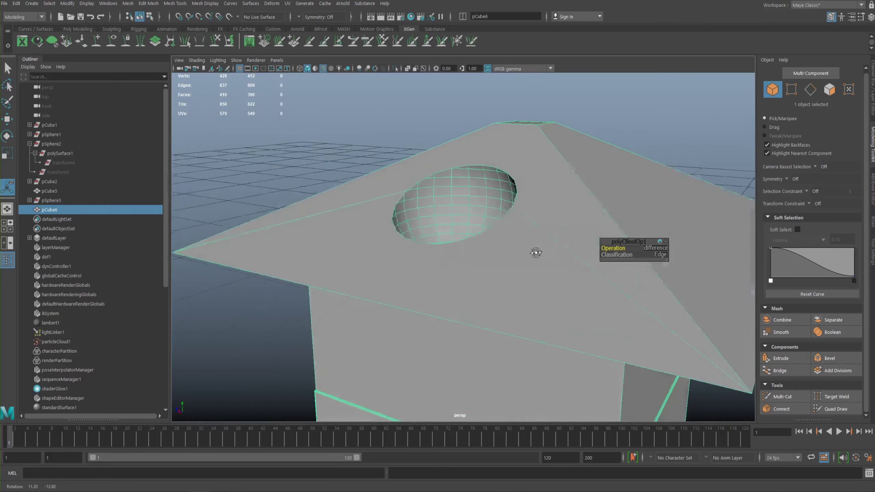
{"action": "left_click_drag", "start_coordinate": [446, 198], "coordinate": [470, 177], "text": "alt"}
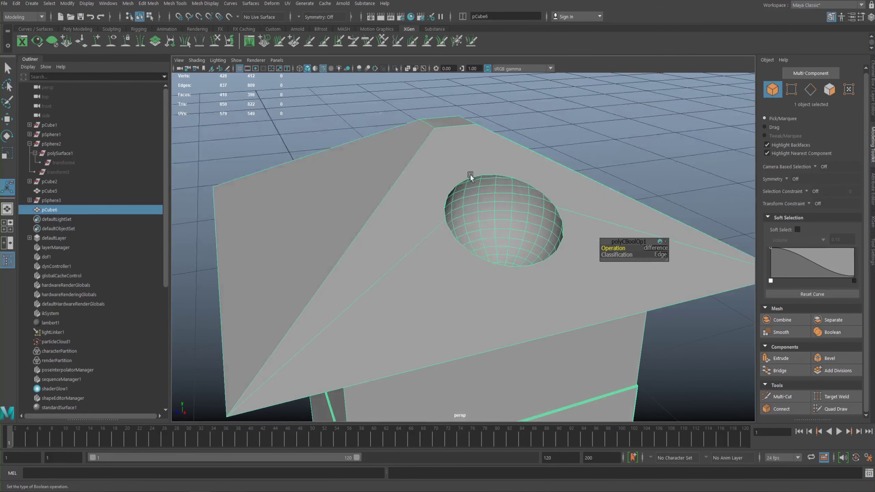
- Switch the tower to face selection and select the roof face bordering the upper half of the spherical cut
{"action": "right_click_drag", "start_coordinate": [413, 218], "coordinate": [415, 237]}
{"action": "left_click", "coordinate": [507, 234]}
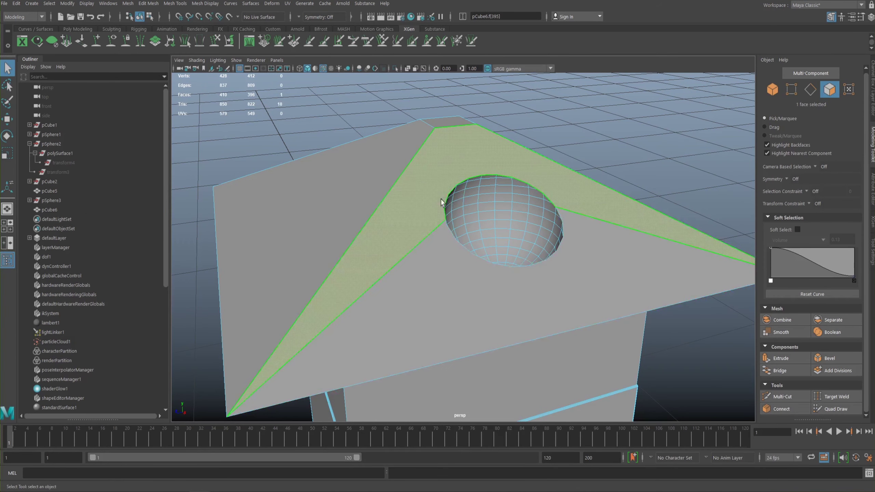
{"action": "left_click_drag", "start_coordinate": [454, 182], "coordinate": [392, 203], "text": "alt"}
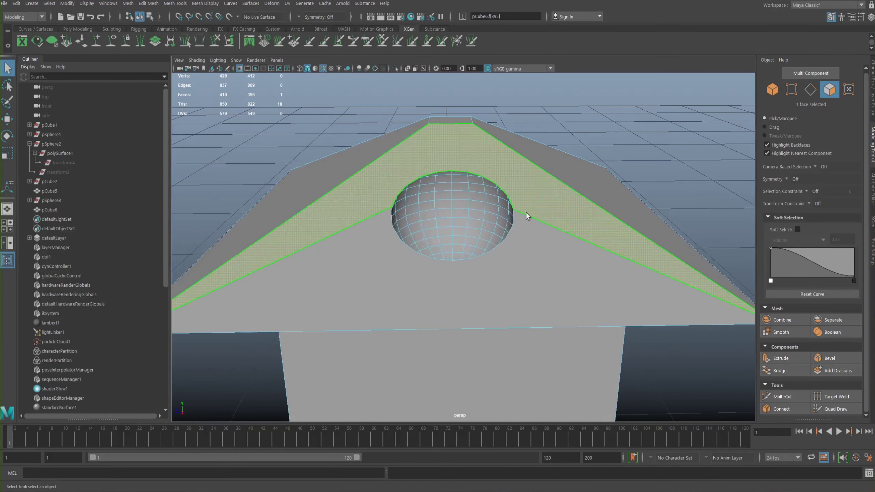
{"action": "left_click_drag", "start_coordinate": [447, 205], "coordinate": [455, 203], "text": "alt"}
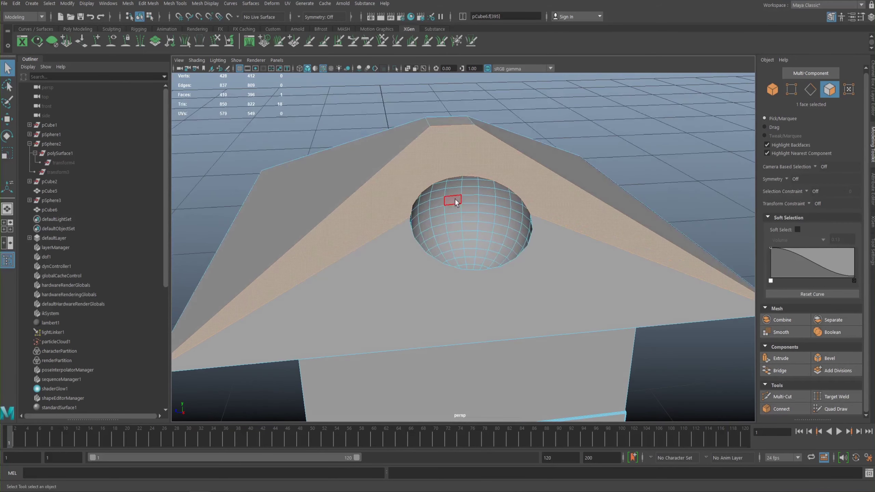
- Select the roof face bordering the lower half of the spherical cut instead
{"action": "left_click_drag", "start_coordinate": [455, 172], "coordinate": [350, 195], "text": "alt"}
{"action": "left_click_drag", "start_coordinate": [447, 206], "coordinate": [400, 258], "text": "alt"}
{"action": "left_click", "coordinate": [402, 264]}
{"action": "left_click_drag", "start_coordinate": [461, 306], "coordinate": [481, 321], "text": "alt"}
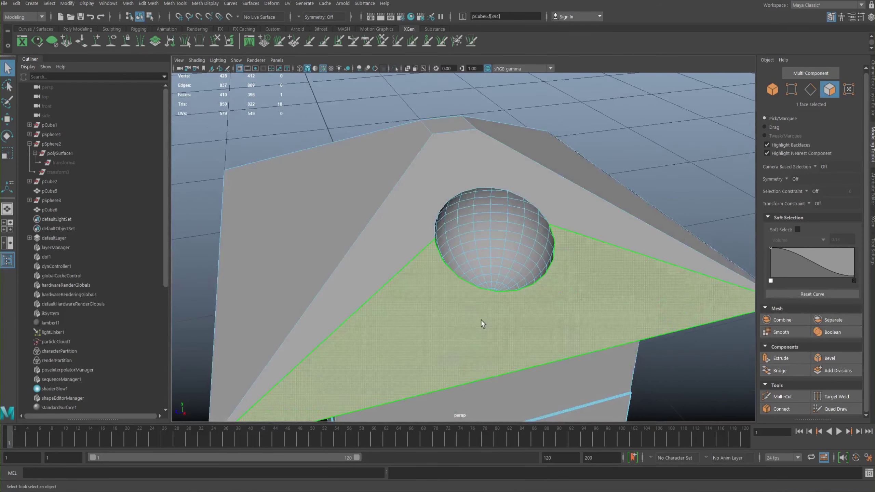
- Preview the smoothed mesh with the lower roof face selected, return to the unsmoothed display, and inspect both faces around the cut
{"action": "key", "text": "3"}
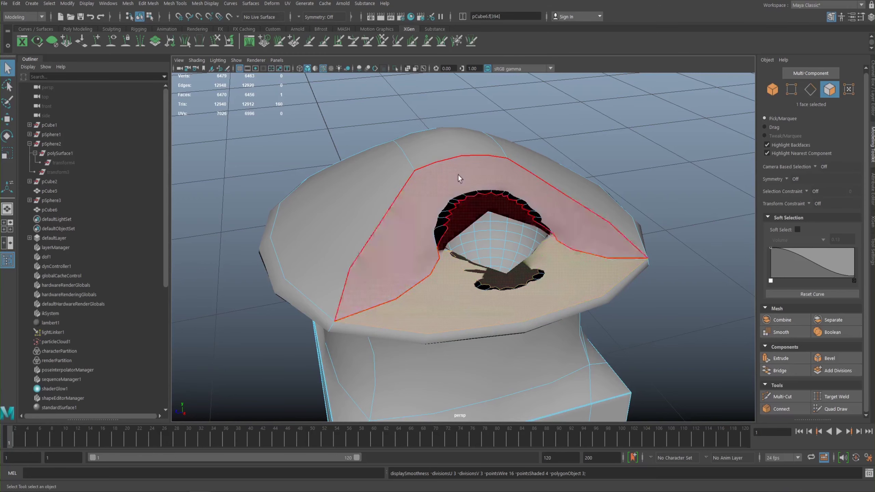
{"action": "key", "text": "1"}
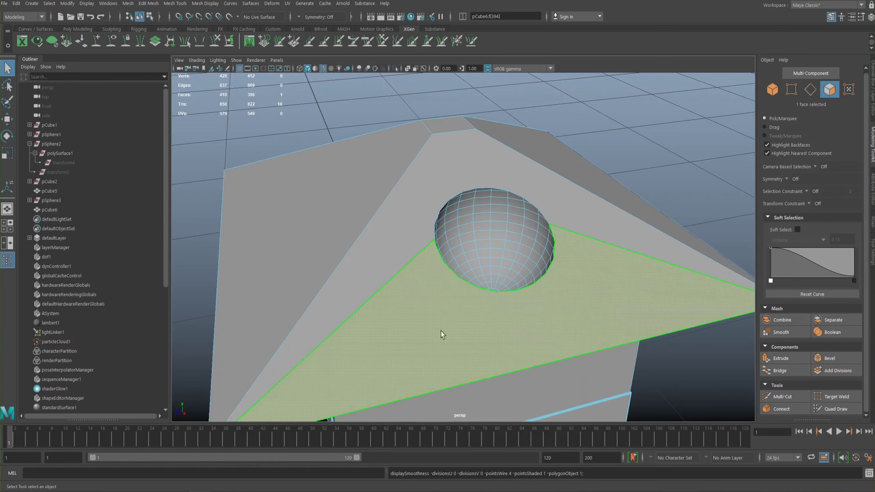
{"action": "mouse_move", "coordinate": [400, 224]}
{"action": "middle_mouse_down", "text": "alt"}
{"action": "mouse_move", "coordinate": [381, 200]}
{"action": "mouse_move", "coordinate": [412, 220]}
{"action": "middle_mouse_up", "text": "alt"}
{"action": "mouse_move", "coordinate": [381, 223]}
{"action": "left_mouse_down", "text": "alt"}
{"action": "mouse_move", "coordinate": [381, 237]}
{"action": "mouse_move", "coordinate": [392, 231]}
{"action": "left_mouse_up", "text": "alt"}
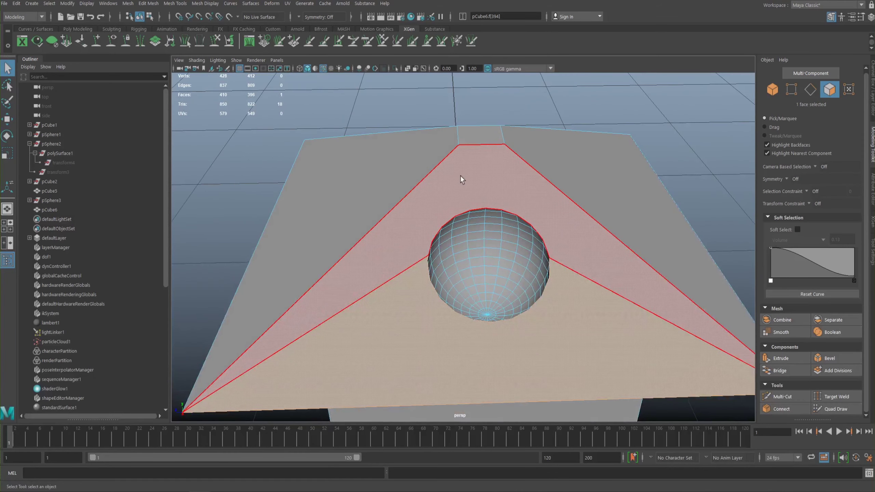